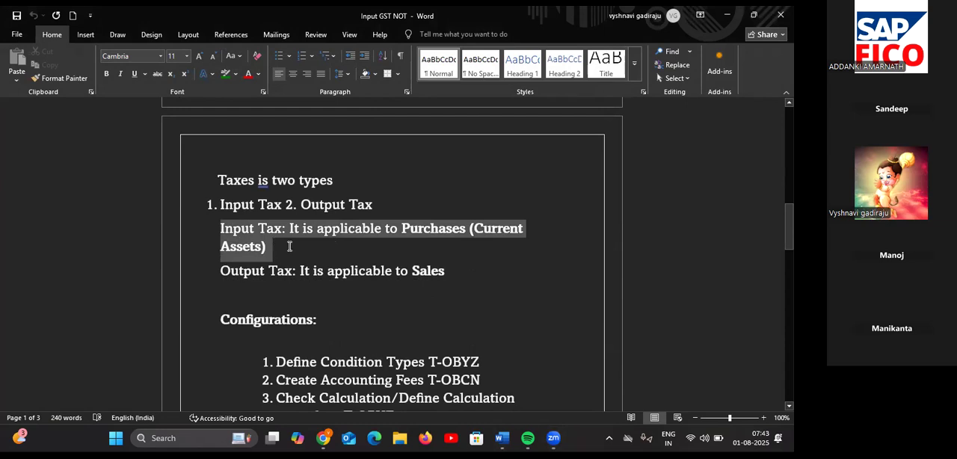
Step: Review the notes on input tax and output tax, highlighting the definitions for purchases and sales
left_click_drag(253, 227, 234, 210)
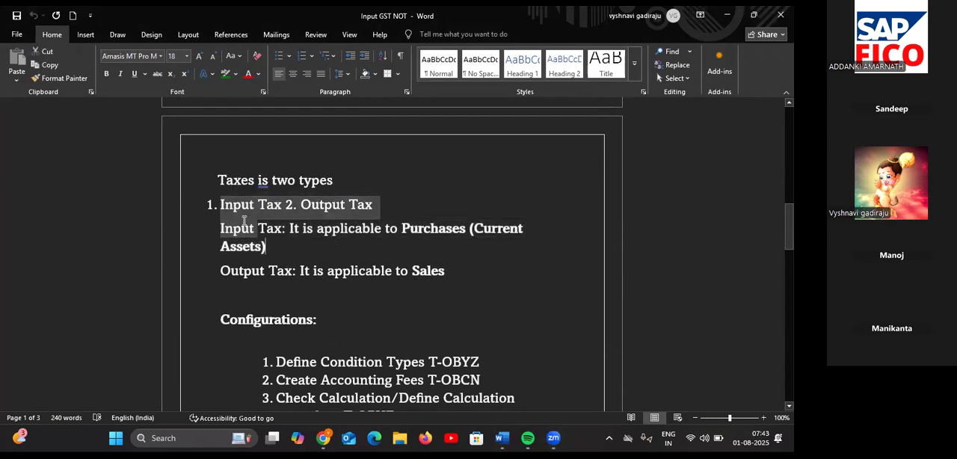
left_click(229, 211)
left_click(213, 204)
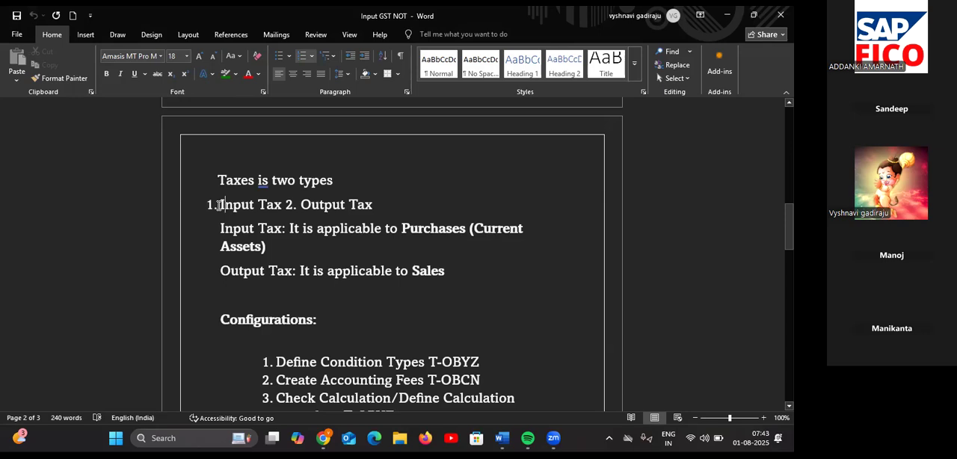
left_click_drag(453, 273, 225, 211)
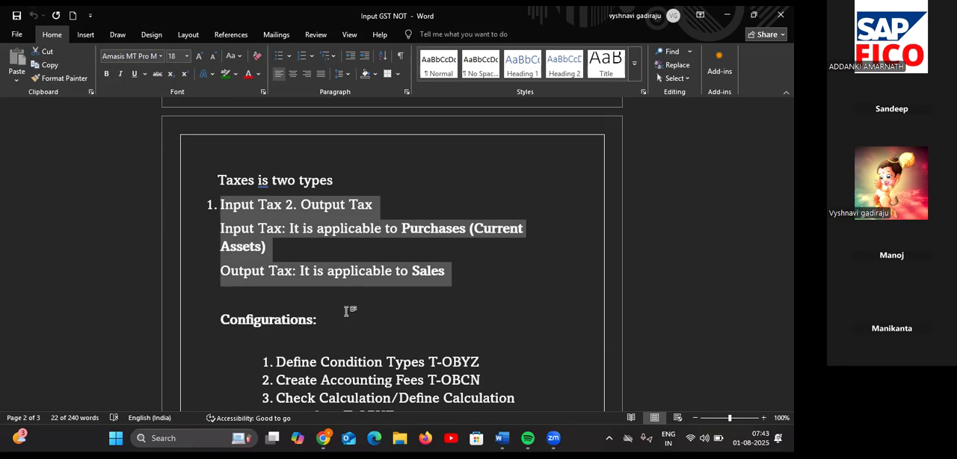
scroll(347, 311, "up", 1)
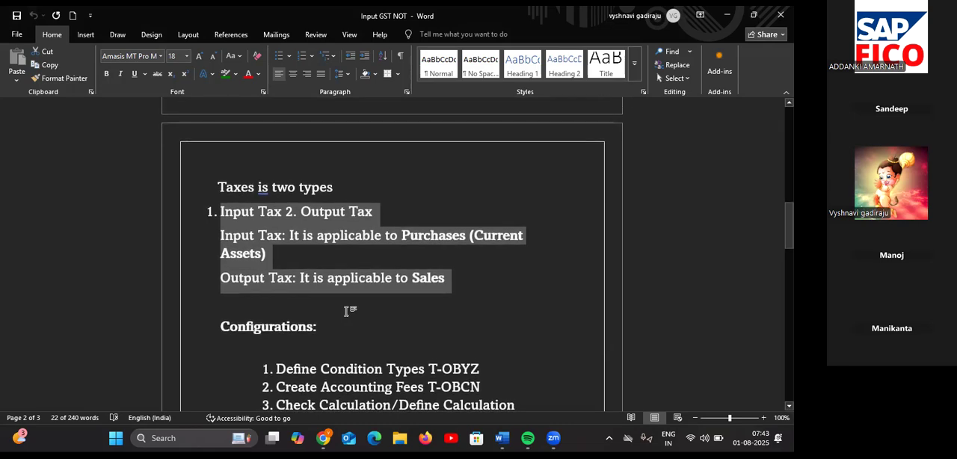
scroll(347, 311, "down", 1)
scroll(347, 311, "down", 1)
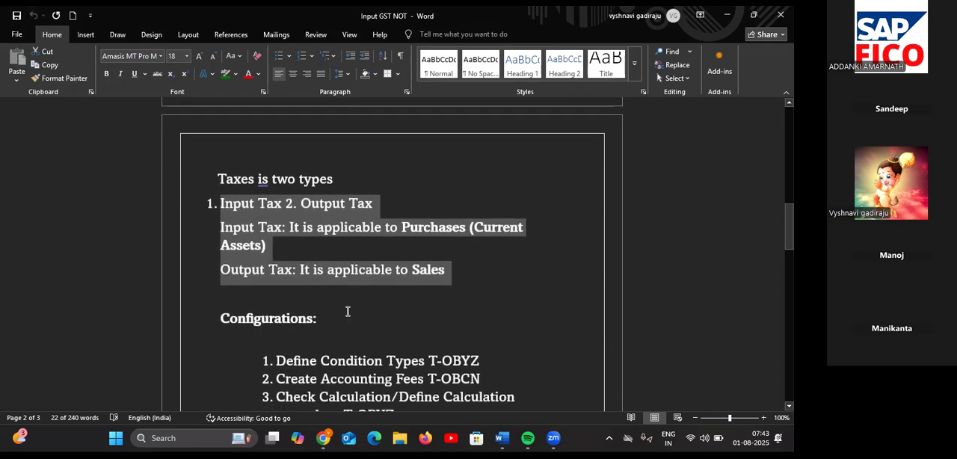
scroll(347, 311, "down", 1)
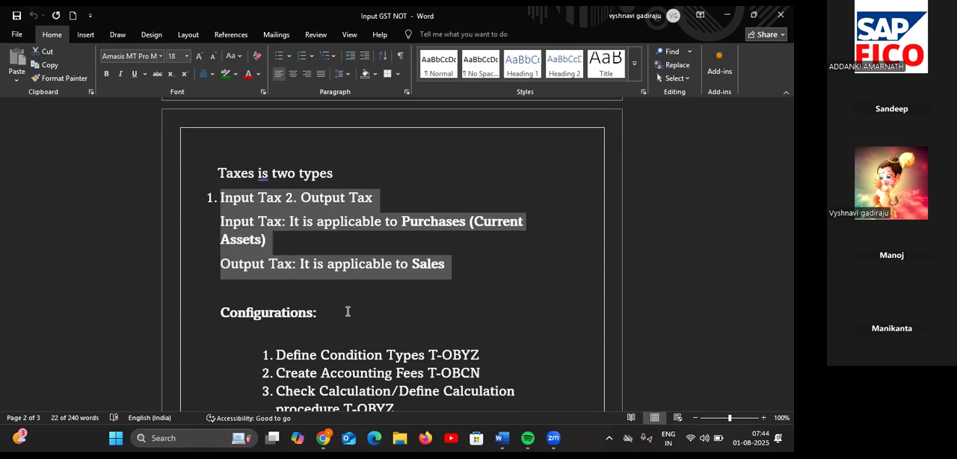
scroll(347, 311, "up", 5)
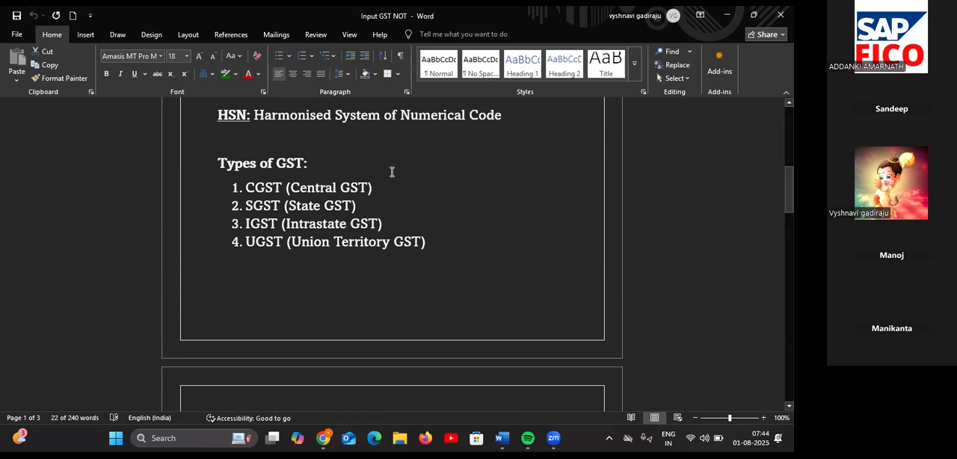
Step: Add example rates to the Types of GST list: 6% for CGST, 6% for SGST and 12% for IGST
left_click(382, 186)
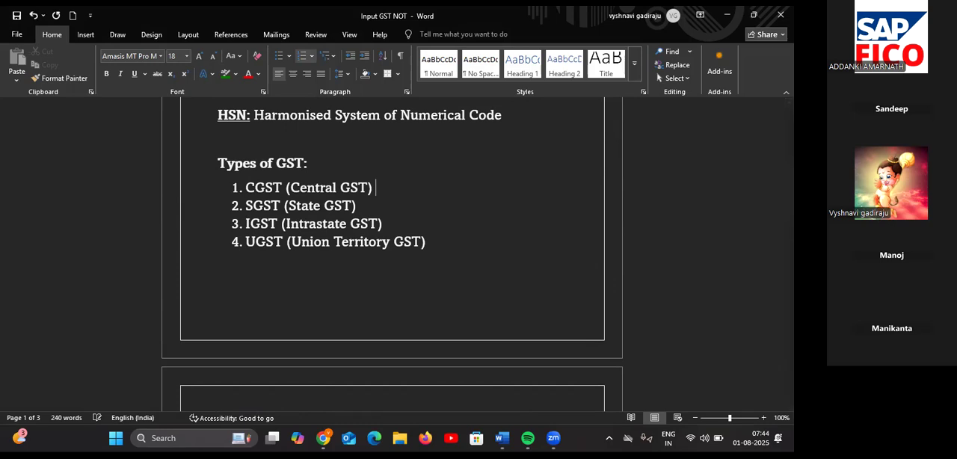
type("6%")
left_click(371, 208)
type("6%")
left_click(393, 222)
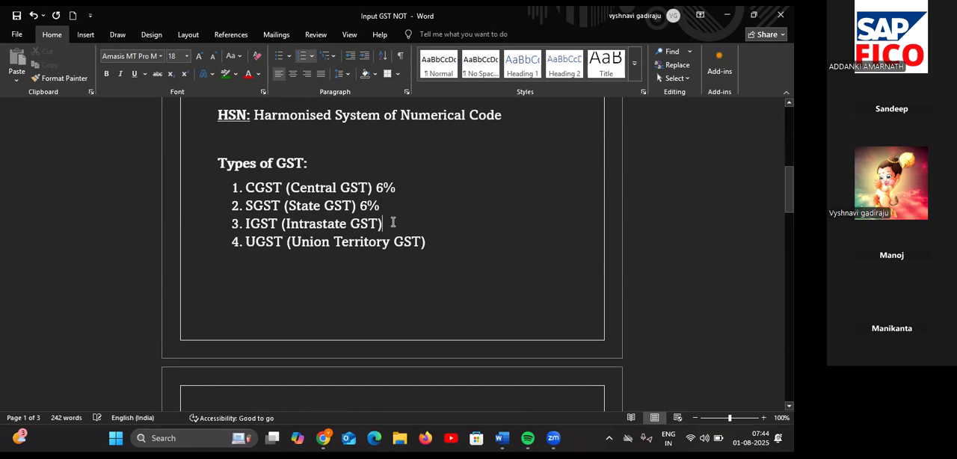
type("12")
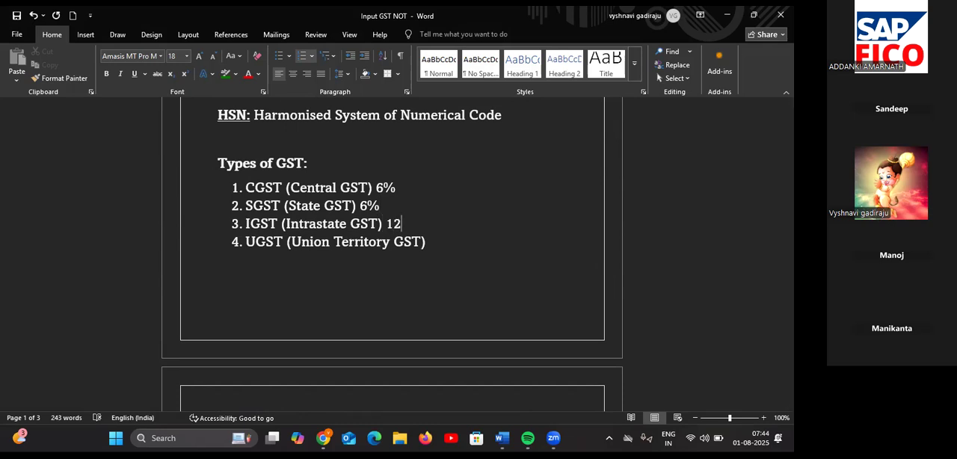
type("%")
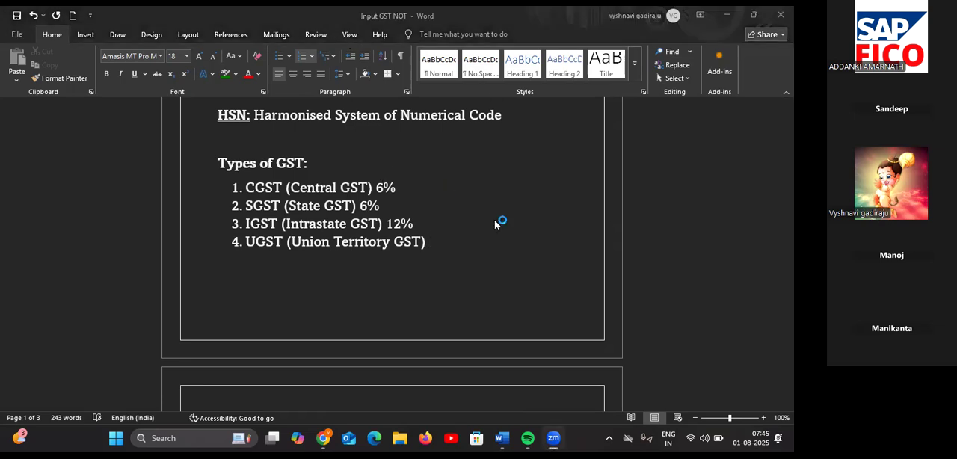
Step: Bring up the Configurations list in the notes, then switch to SAP Logon and open the EH7 system's logon screen
scroll(471, 252, "down", 2)
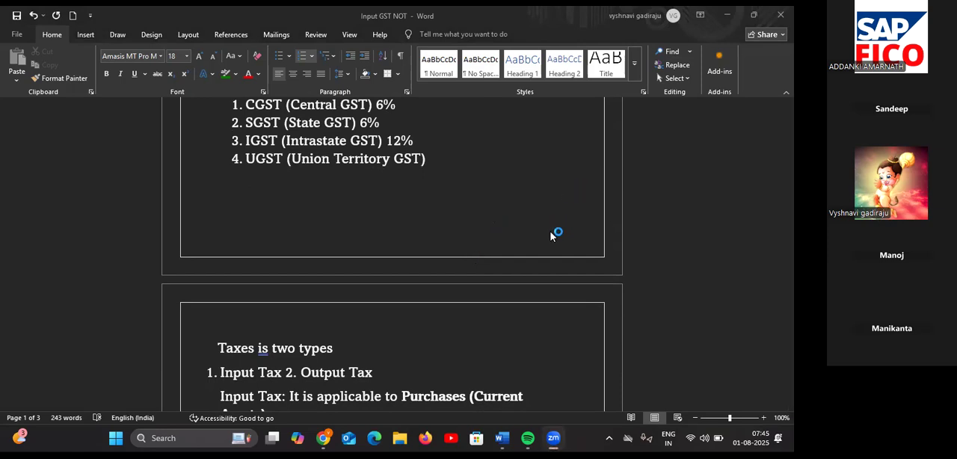
scroll(553, 235, "down", 1)
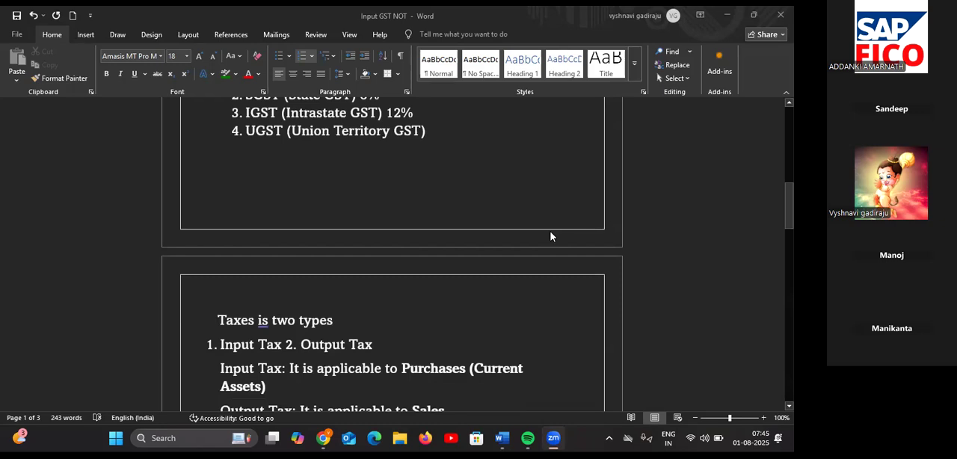
scroll(551, 237, "down", 10)
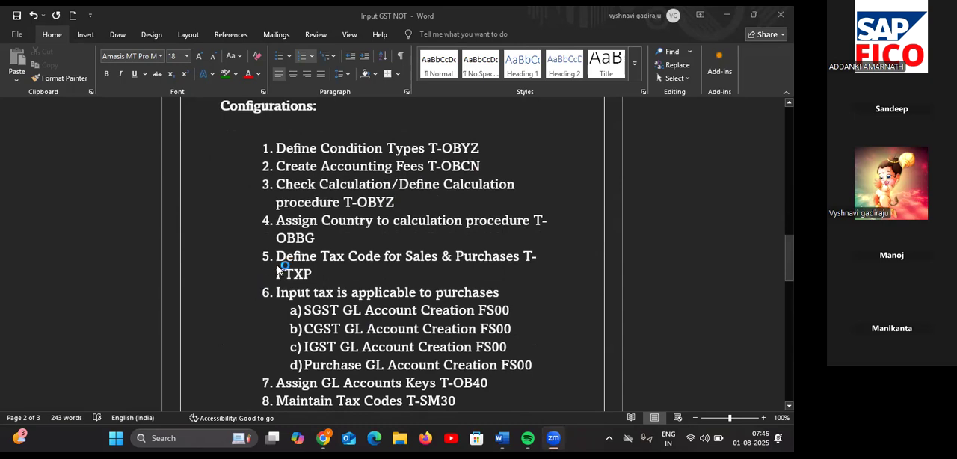
left_click(728, 15)
left_click(728, 15)
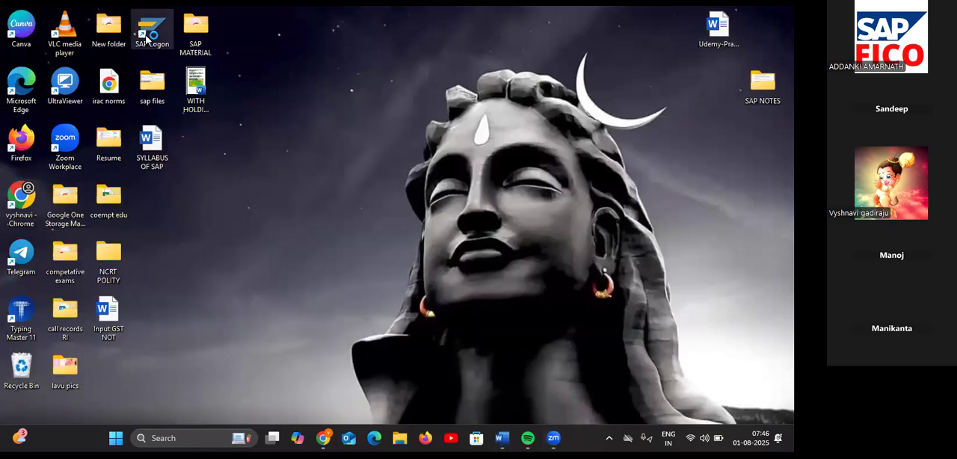
double_click(148, 38)
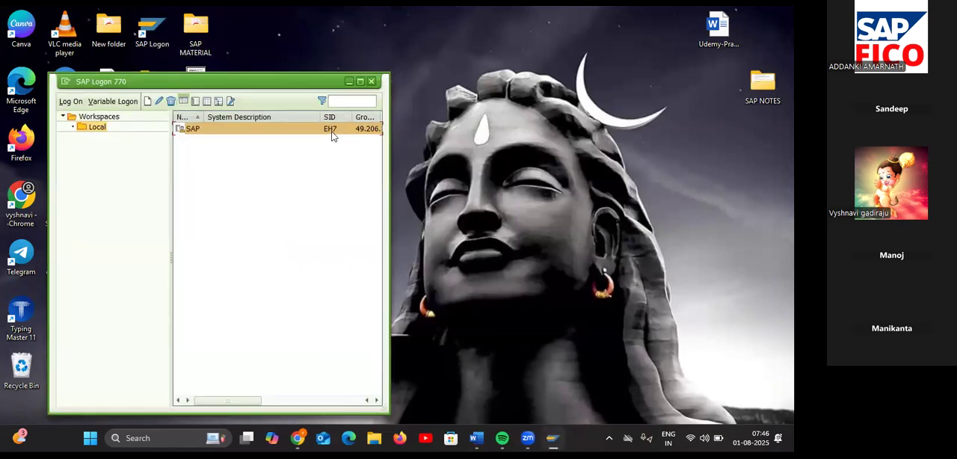
double_click(333, 129)
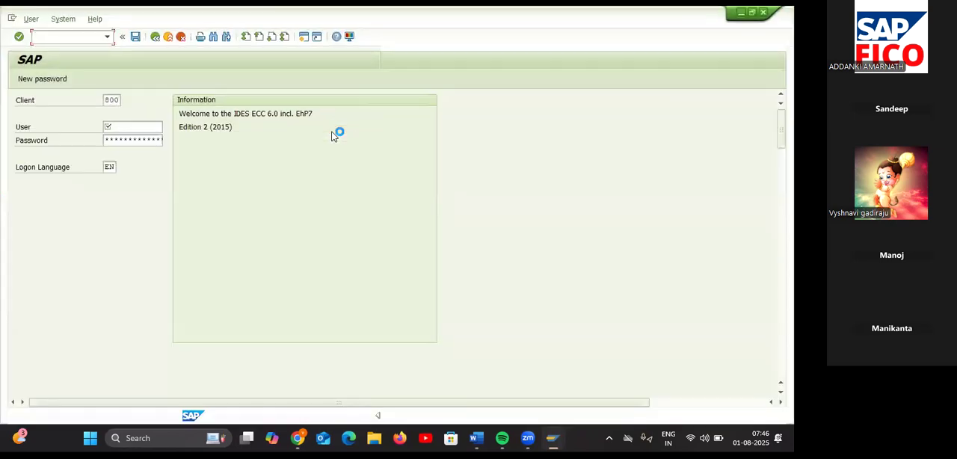
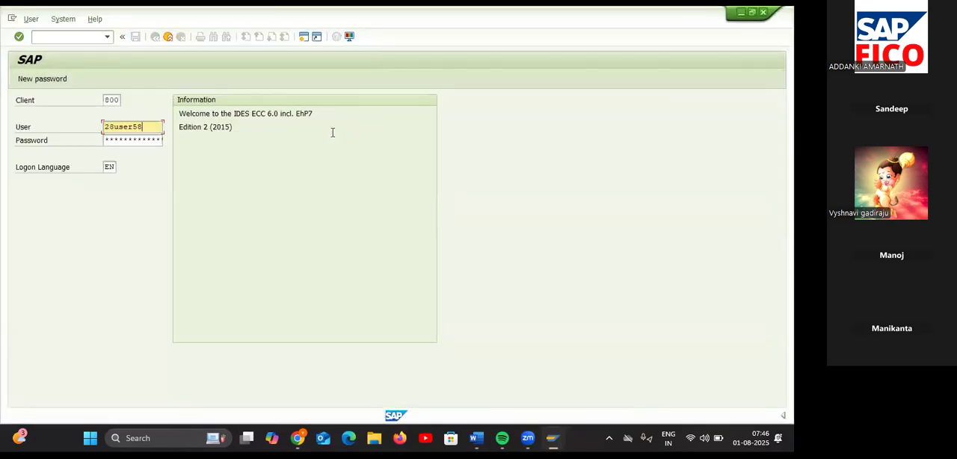
Step: Log on to SAP with the user ID and the account password
key("Tab")
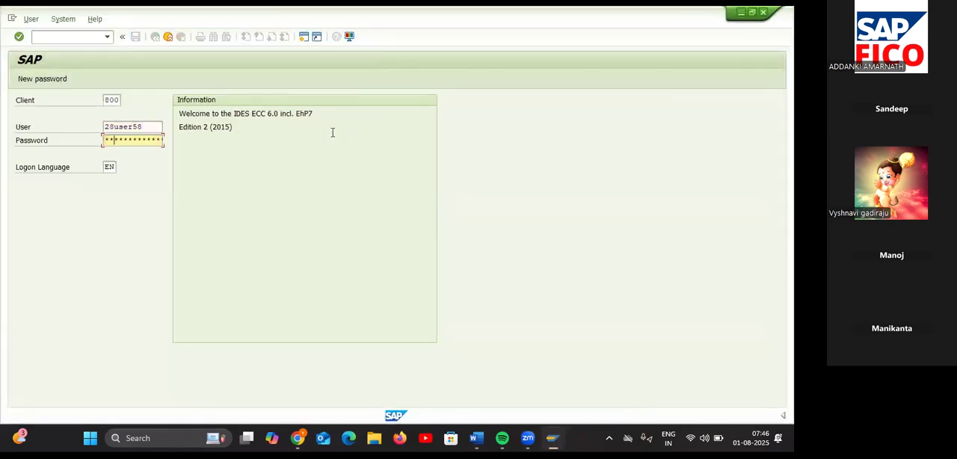
key("Return")
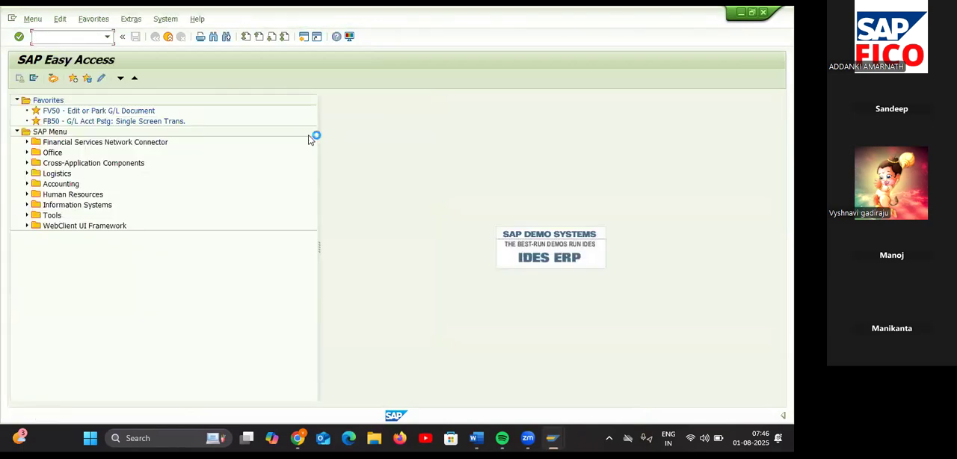
Step: Switch to the Word notes and check the transaction code for defining condition types
key("alt+Tab")
key("alt+Tab")
key("alt+Tab")
key("alt+Tab")
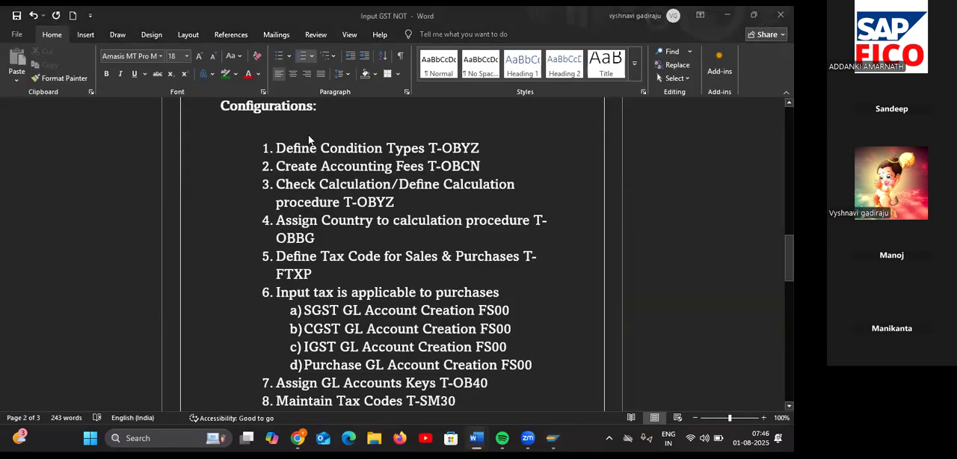
Step: Return to SAP and run transaction OBYZ
key("alt+Tab")
key("alt+Tab")
left_click(68, 37)
type("/nob")
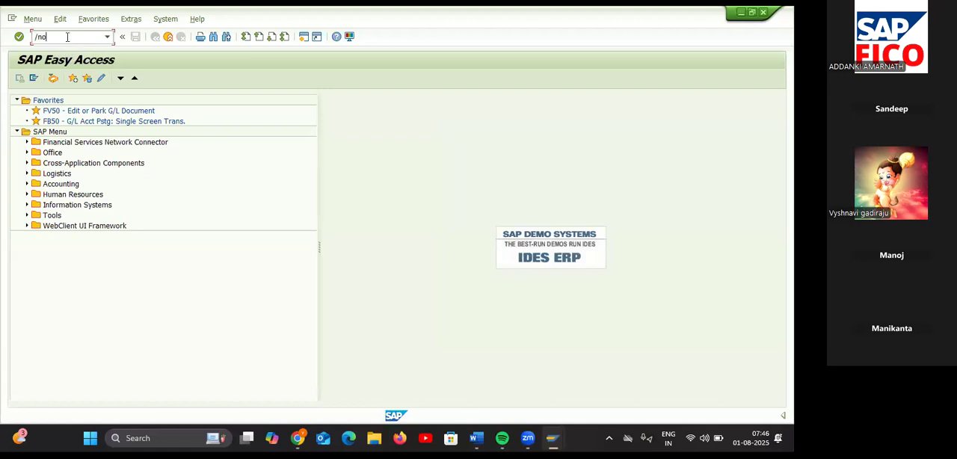
key("BackSpace")
key("BackSpace")
key("BackSpace")
type("OBYZN")
key("Return")
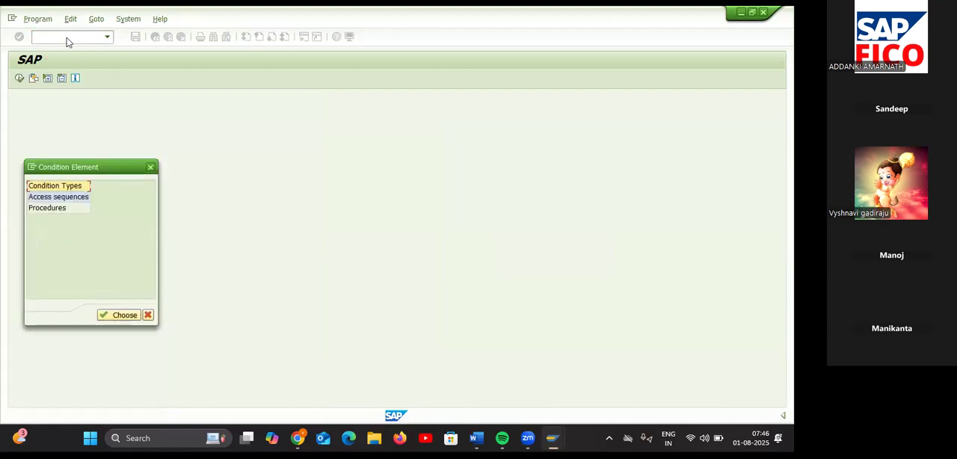
Step: Start a new entry in the Condition Types view with the condition type code VA11
left_click(90, 186)
left_click(121, 316)
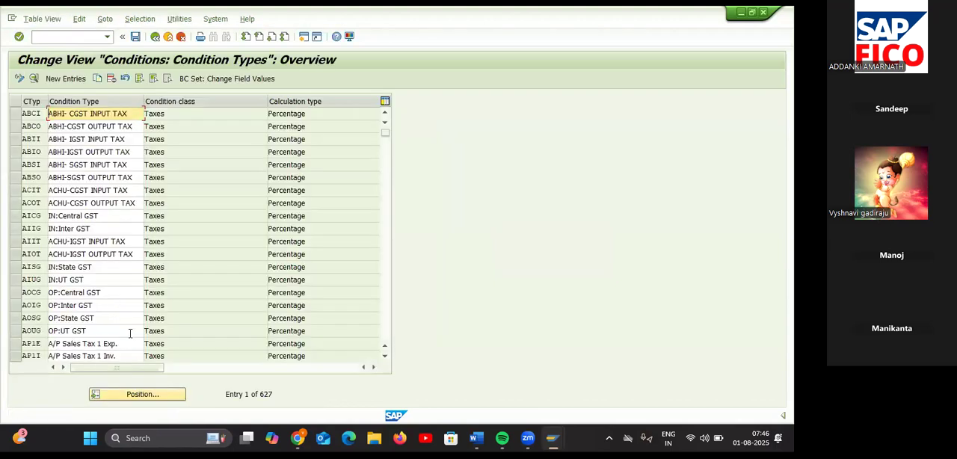
left_click(74, 84)
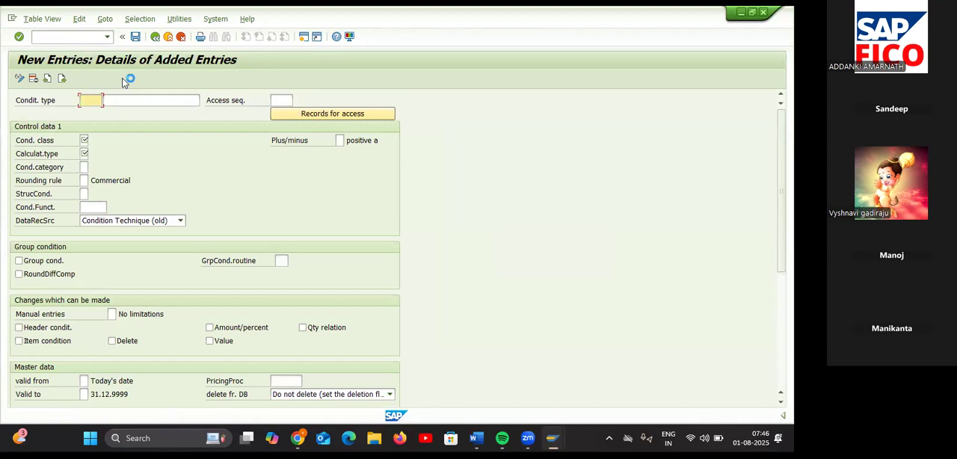
type("TA")
key("BackSpace")
key("BackSpace")
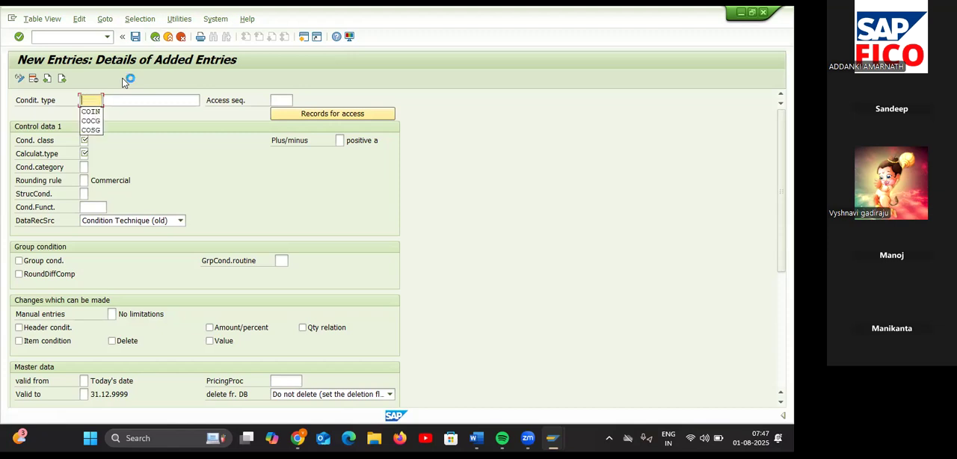
type("VA")
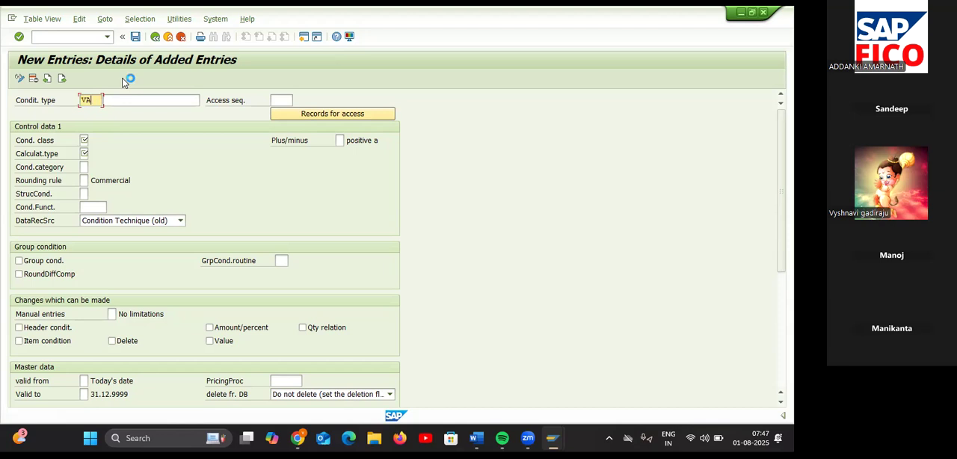
type("11")
Step: Name condition type VA11 "INPUT IGST FOR TA55"
left_click(128, 98)
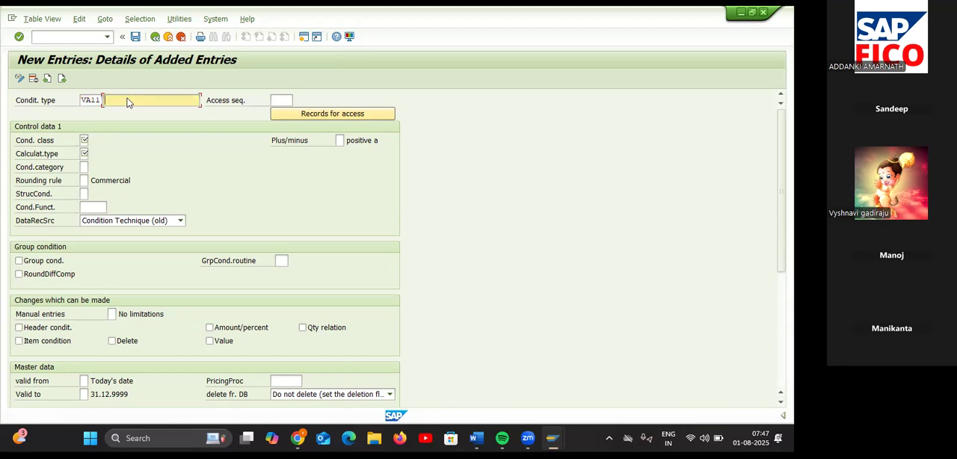
type("IN")
key("Down")
key("Return")
key("BackSpace")
key("BackSpace")
key("BackSpace")
key("BackSpace")
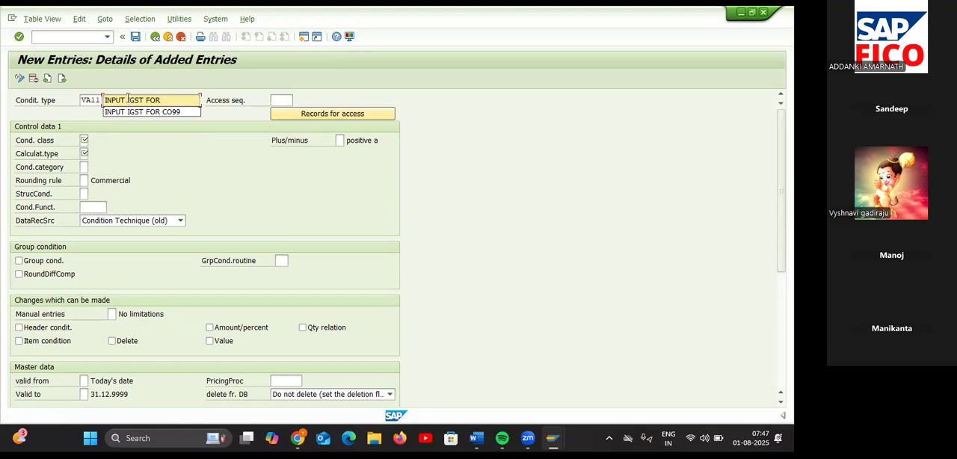
type("TA55")
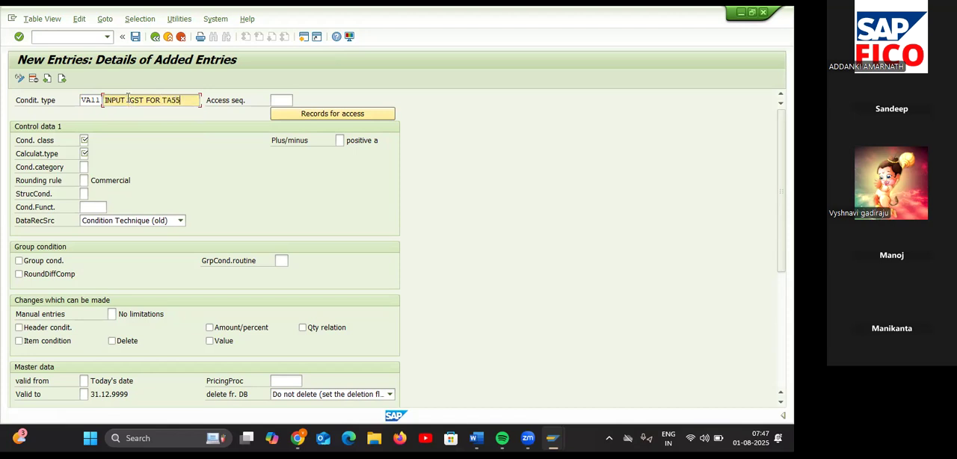
left_click(170, 37)
Step: Assign the access sequence MWST (Tax Classification) to condition type VA11
left_click(281, 100)
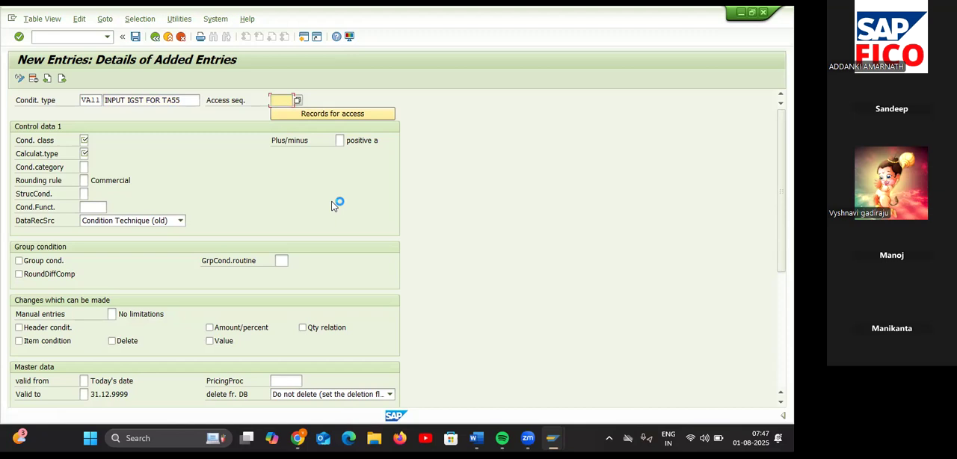
key("space")
left_click(299, 99)
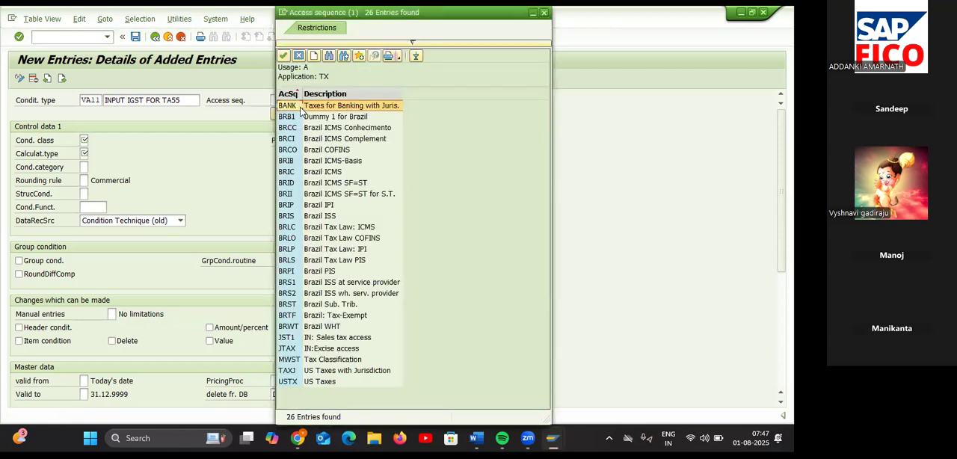
left_click(291, 359)
double_click(292, 359)
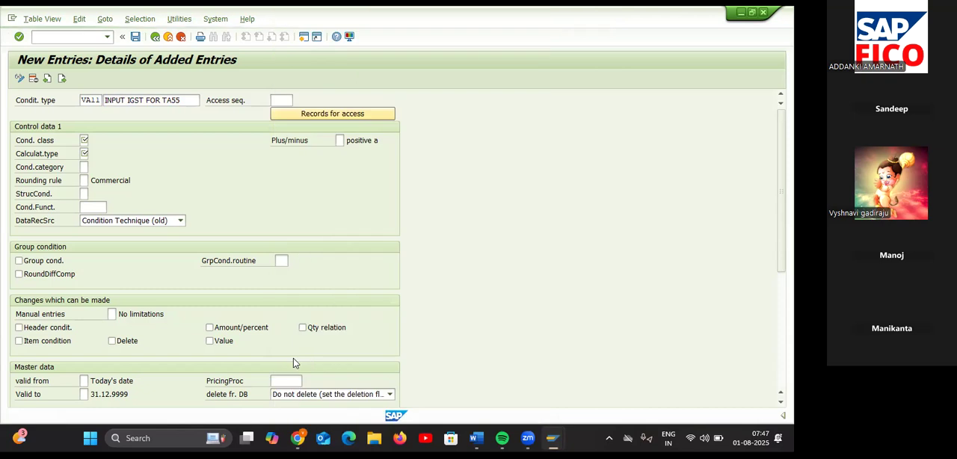
Step: Set condition type VA11's condition class to D (Taxes) and its calculation type to A (Percentage)
left_click(83, 140)
type("D")
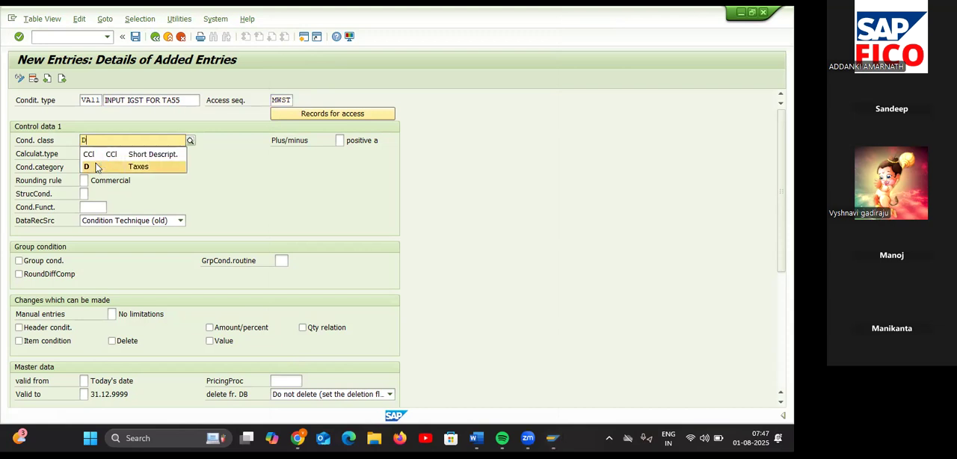
left_click(96, 167)
left_click(85, 154)
type("A")
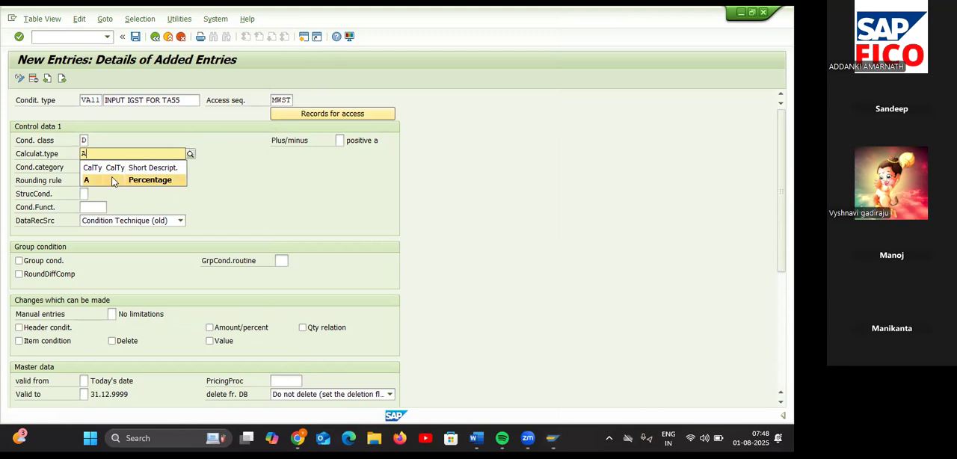
left_click(142, 187)
left_click(134, 187)
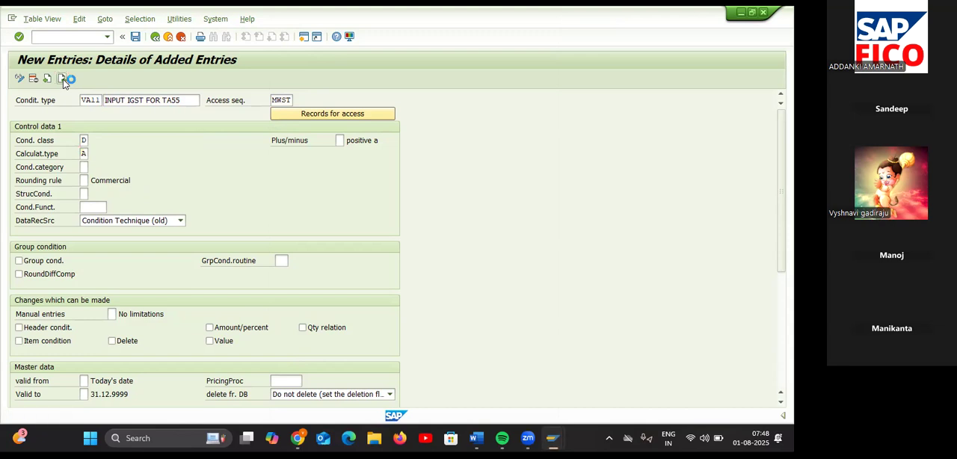
Step: Start the next entry with condition type code VA22 and name it "INPUT CGST FOR TA55"
type("VA22")
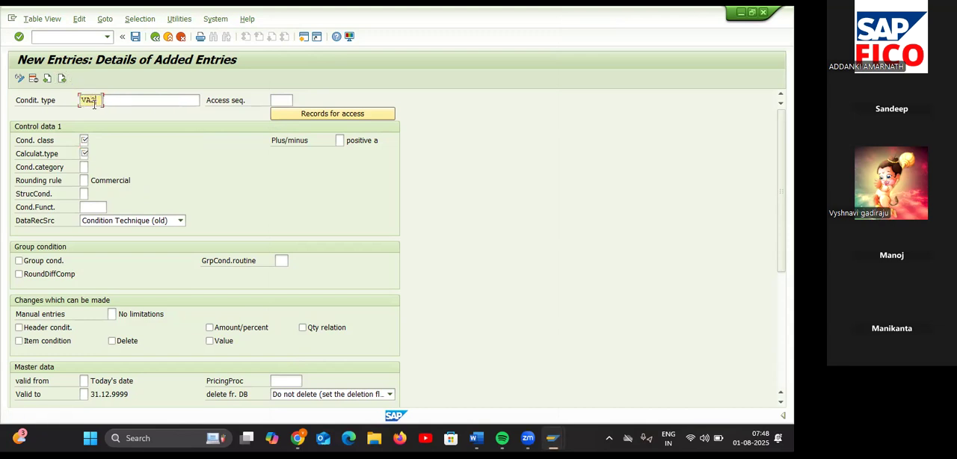
type("I")
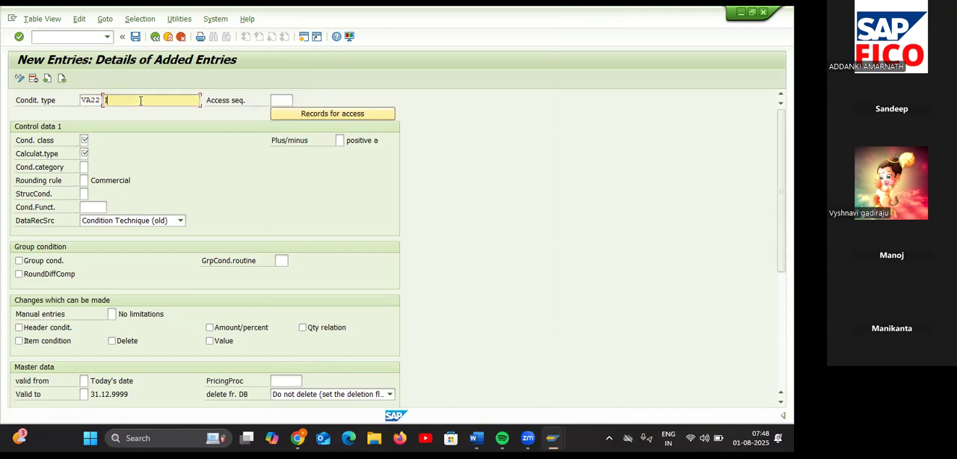
key("Down")
key("Down")
key("Down")
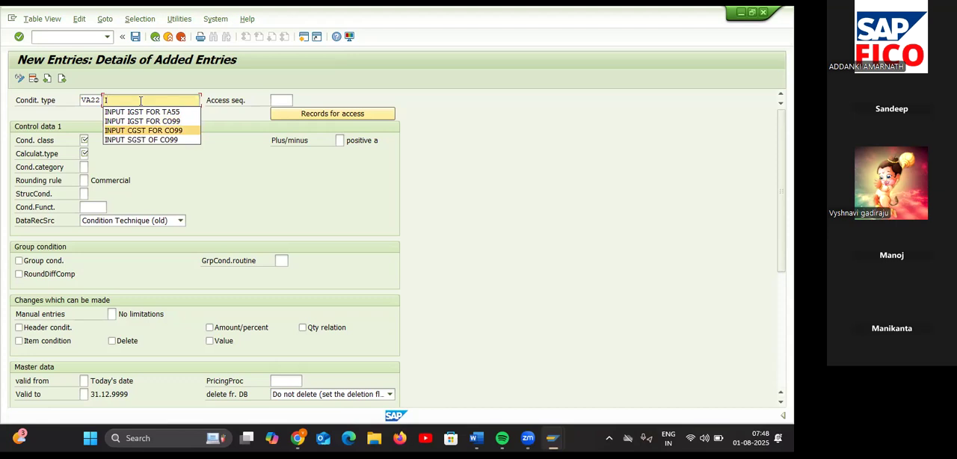
key("Return")
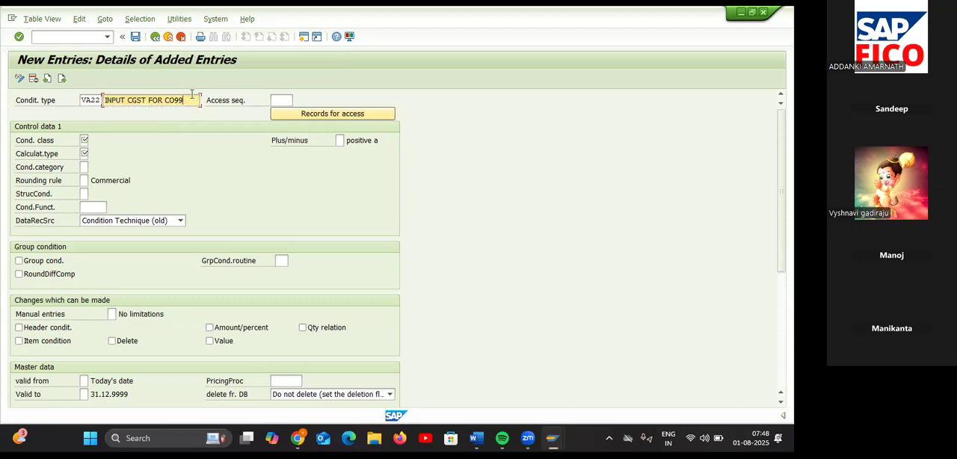
key("BackSpace")
key("BackSpace")
key("BackSpace")
key("BackSpace")
type("TA55")
Step: Assign the access sequence MWST to condition type VA22
left_click(277, 100)
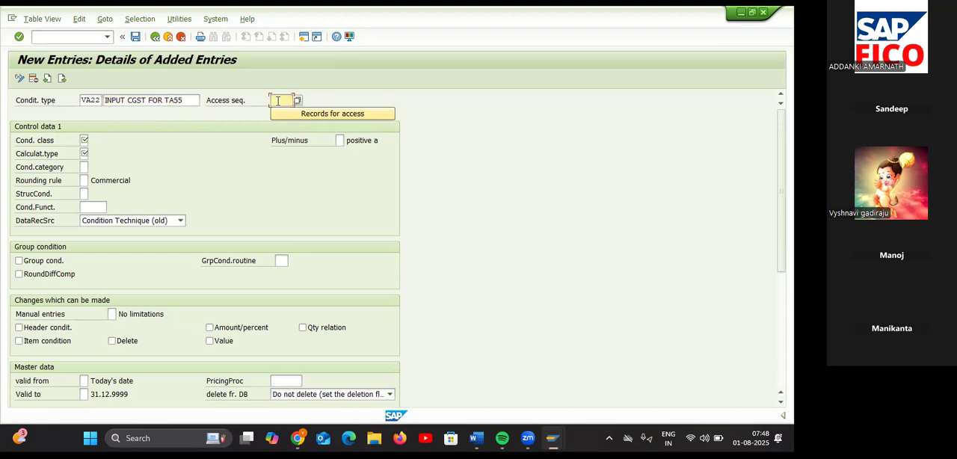
type("M")
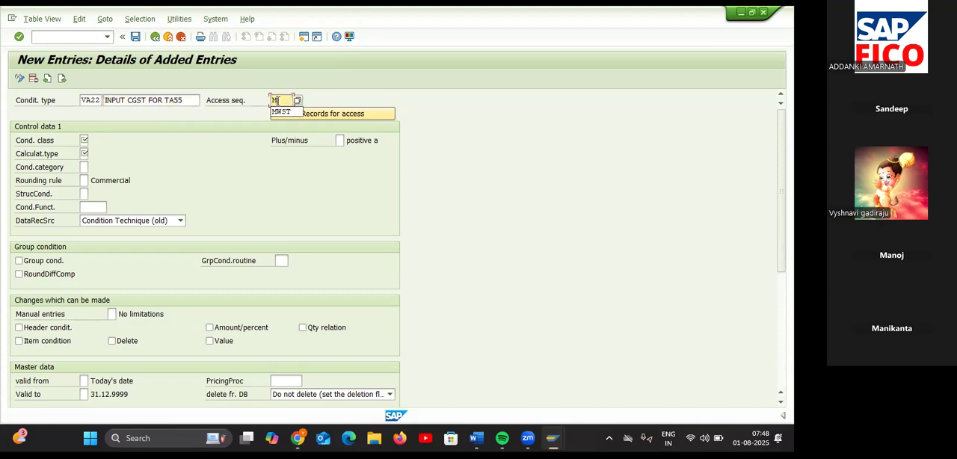
left_click(294, 112)
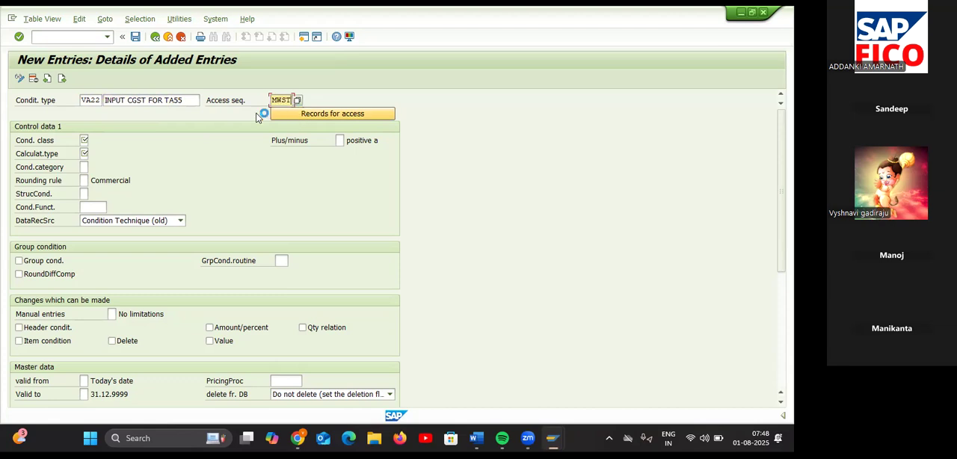
Step: Set condition type VA22's condition class to D (Taxes) and its calculation type to A (Percentage)
left_click(84, 141)
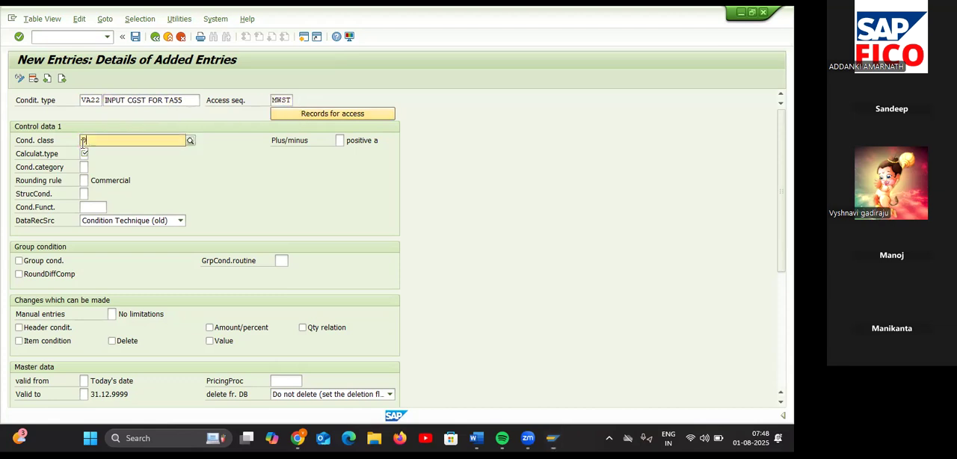
type("D")
left_click(88, 167)
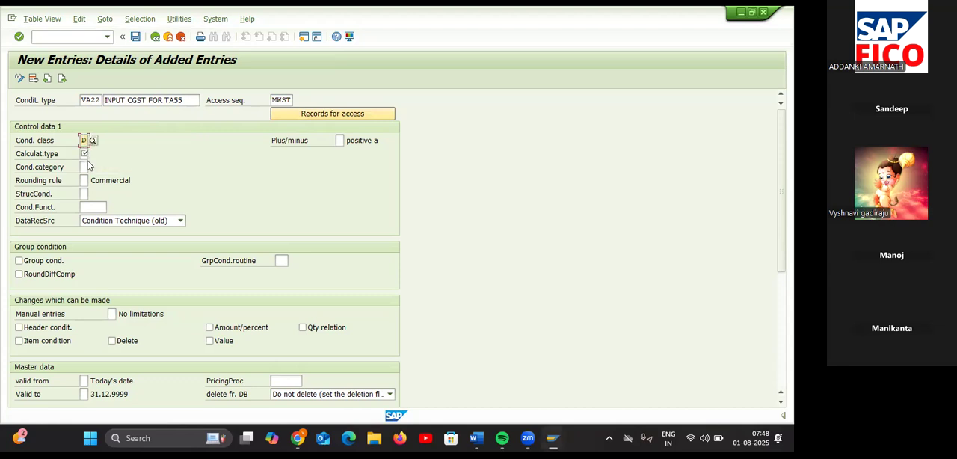
left_click(83, 153)
type("A")
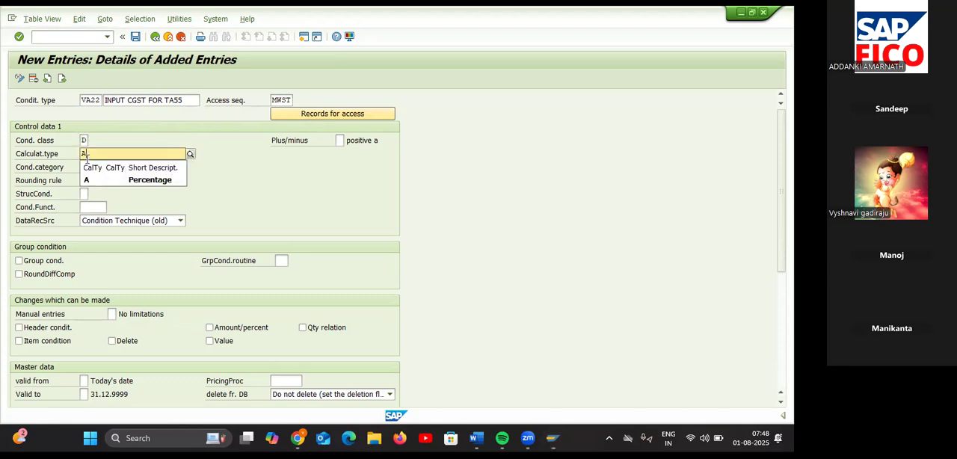
left_click(93, 180)
Step: Start the next entry with condition type code VA33 and enter the description "INPUT SGST FOR A55"
left_click(62, 79)
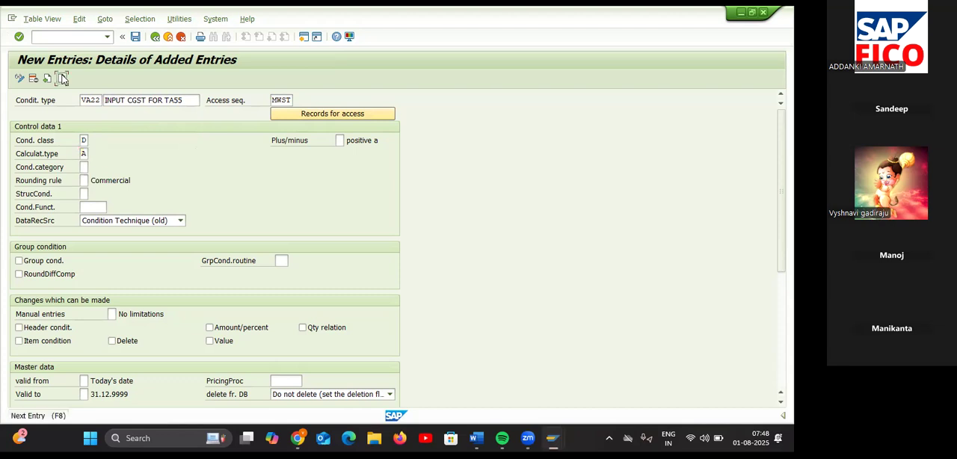
type("VA33")
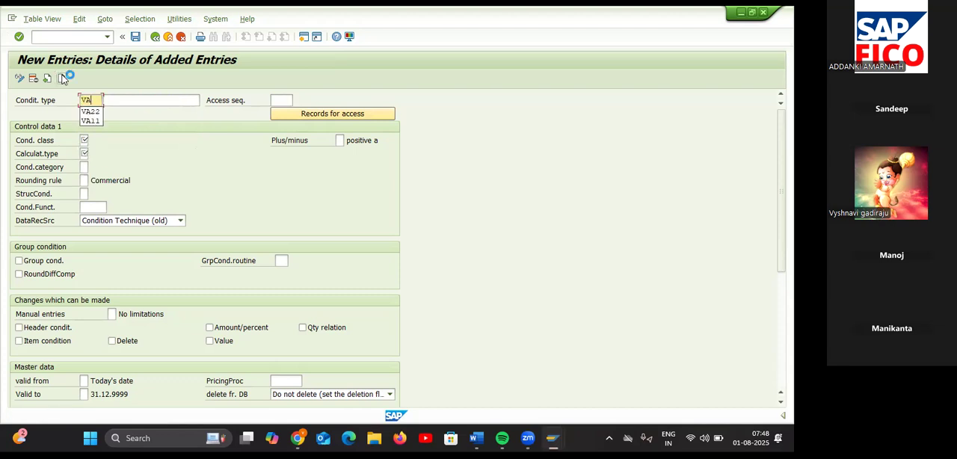
left_click(129, 100)
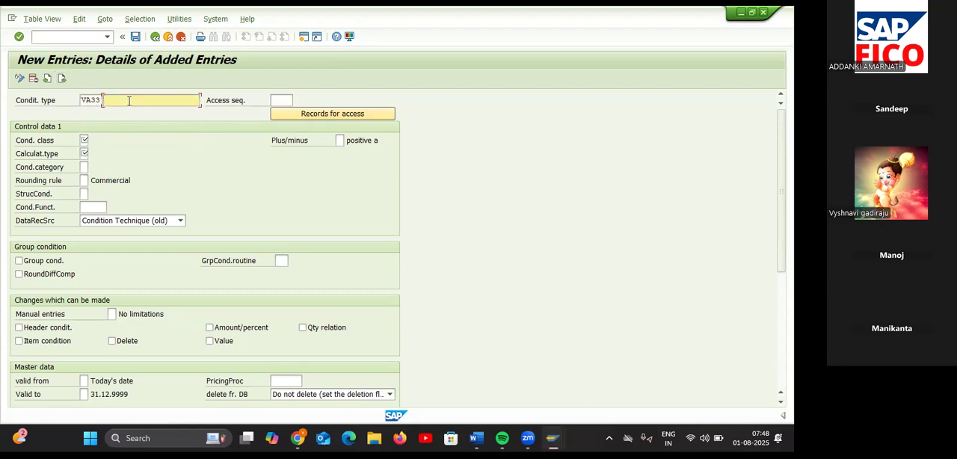
type("I")
left_click(137, 122)
key("BackSpace")
type("SGST FOR A55")
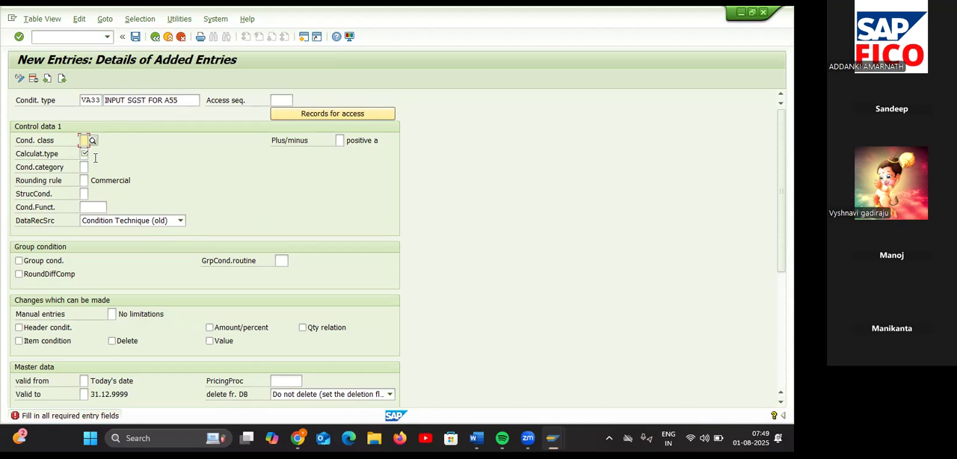
Step: Correct the description of condition type VA33 to "INPUT SGST FOR TA55"
left_click(186, 98)
key("BackSpace")
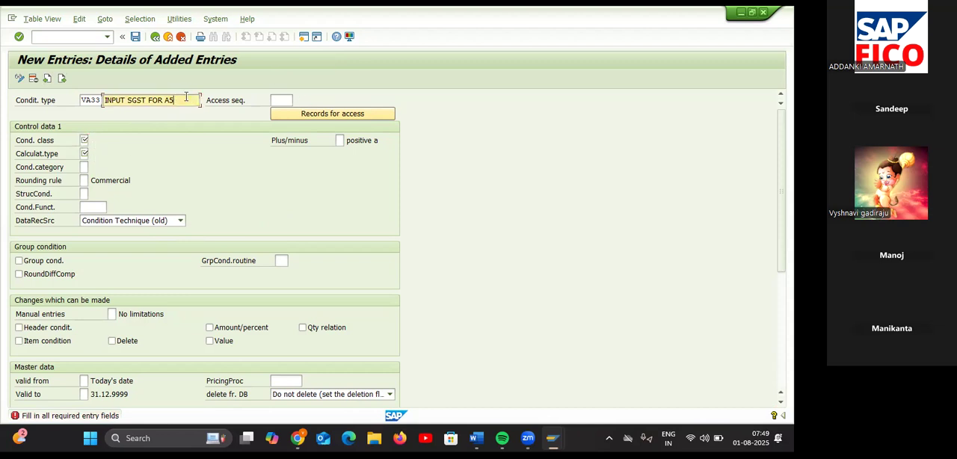
key("BackSpace")
key("BackSpace")
type("TA55")
Step: Assign the access sequence MWST to condition type VA33
left_click(281, 100)
type("M")
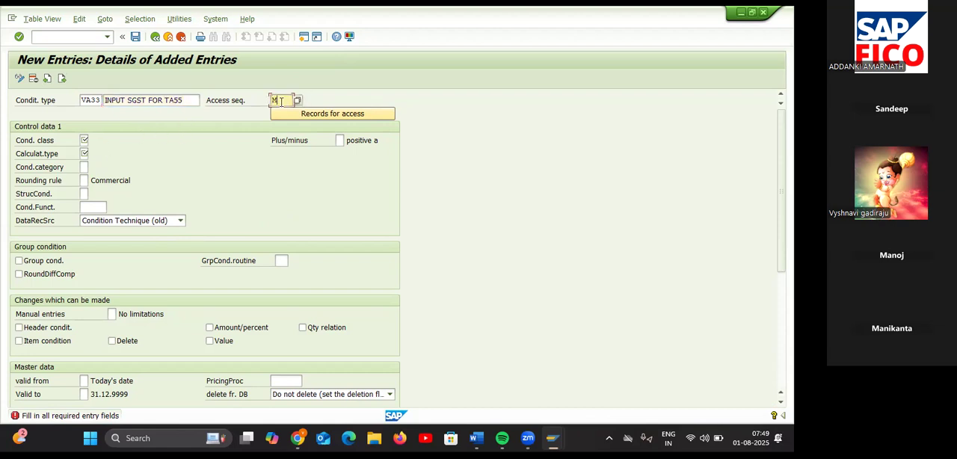
left_click(280, 113)
Step: Set condition type VA33's condition class to D (Taxes) and its calculation type to A (Percentage)
left_click(84, 139)
left_click(93, 140)
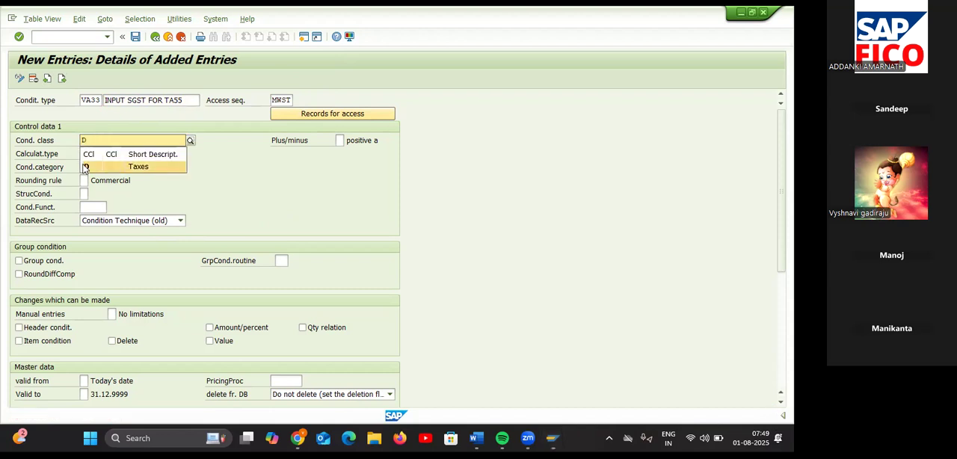
left_click(84, 166)
left_click(84, 153)
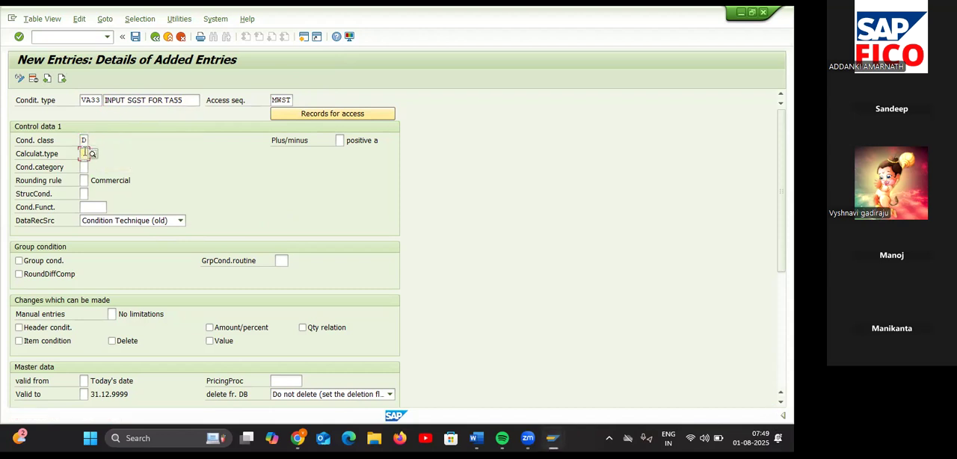
type("A")
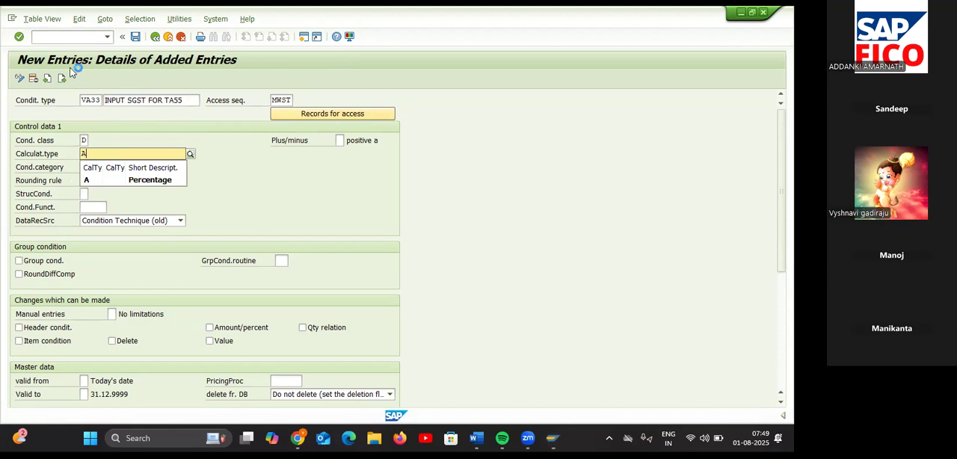
left_click(91, 178)
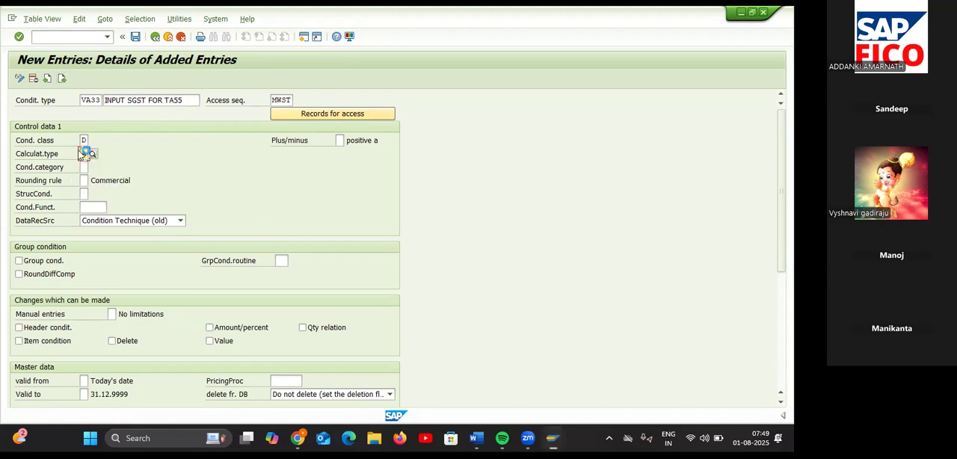
Step: Go back to the VA11 entry and rename it "INPUT SGST FOR TA55"
left_click(46, 79)
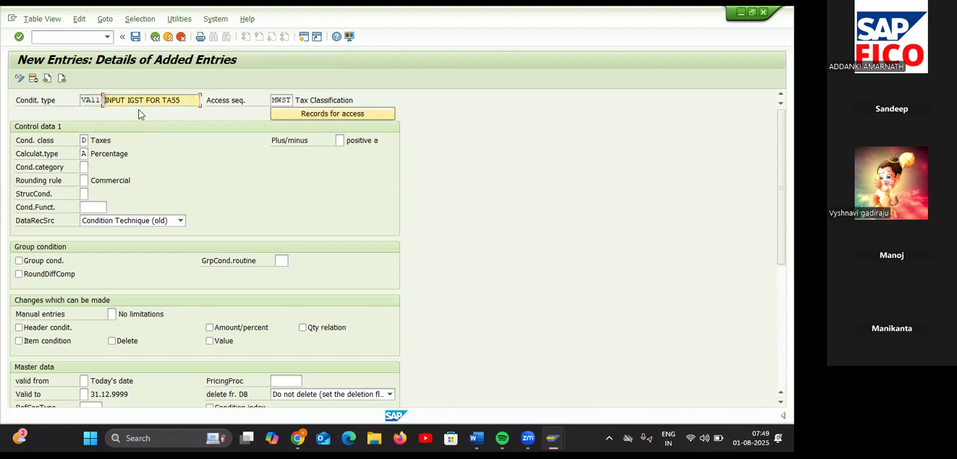
key("BackSpace")
type("S")
key("Delete")
type("FI")
key("BackSpace")
type("OR TA")
Step: Move forward to the VA33 entry and rename it "INPUT IGST FOR TA55"
left_click(63, 79)
left_click(63, 80)
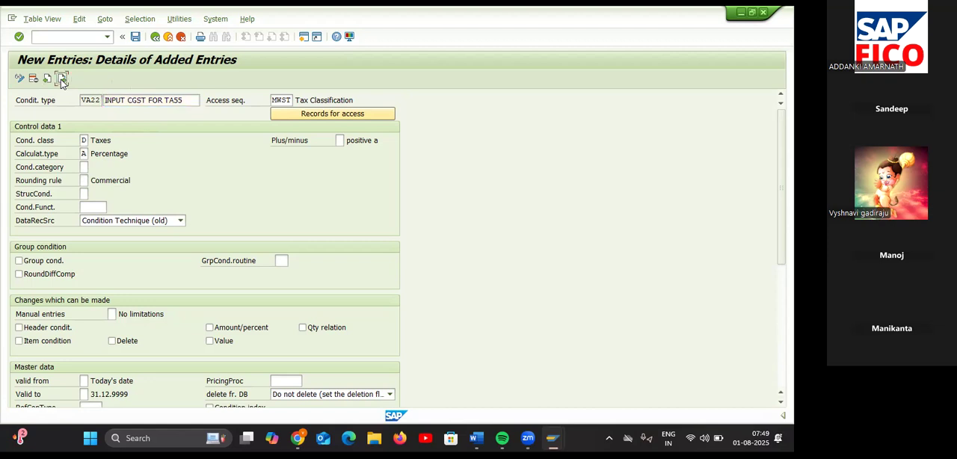
left_click(129, 100)
key("BackSpace")
type("IGSFOR T")
key("BackSpace")
type("T FOR ")
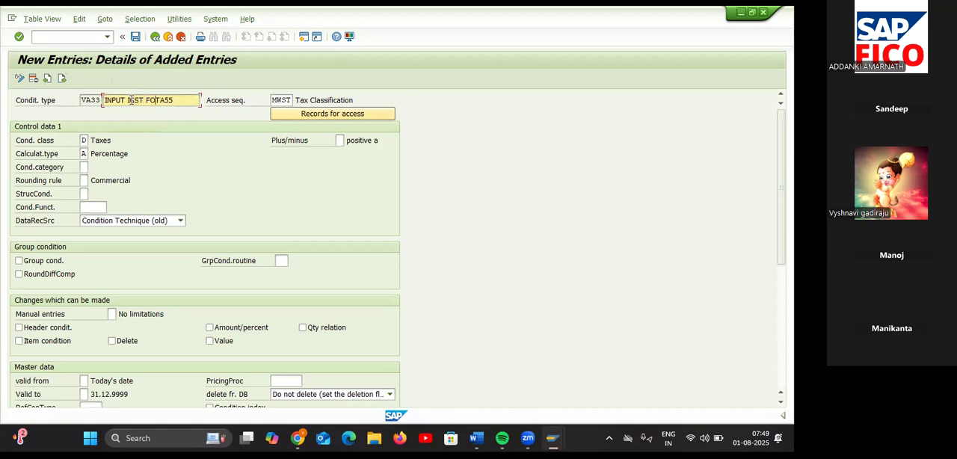
type("TA55")
Step: Review the new entries and save the three condition types under the TESLA COMPANY customizing request
left_click(47, 79)
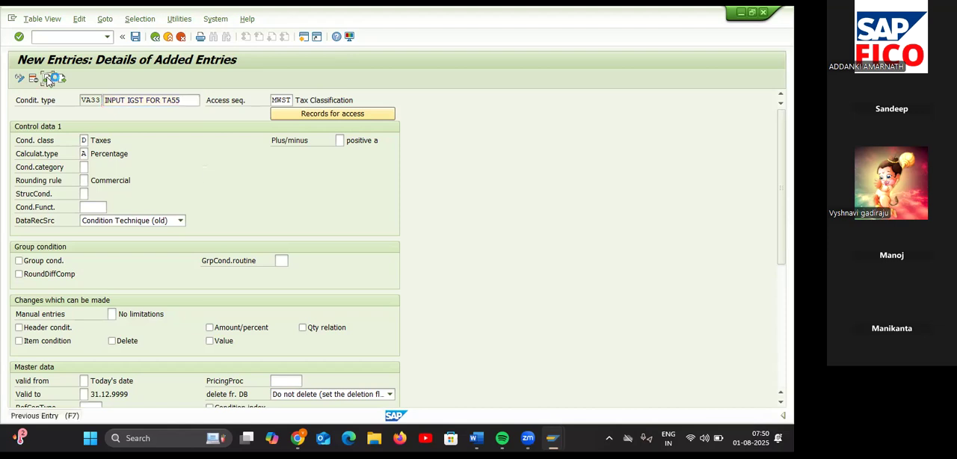
left_click(47, 79)
left_click(62, 79)
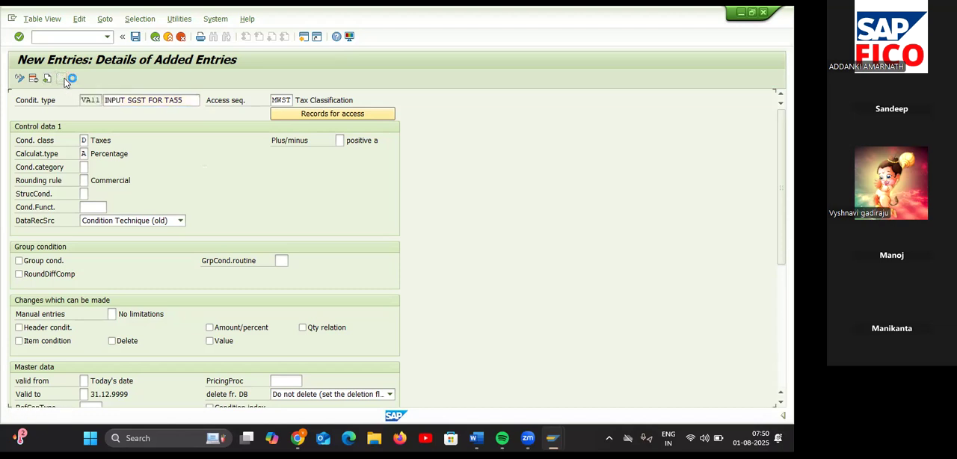
left_click(63, 79)
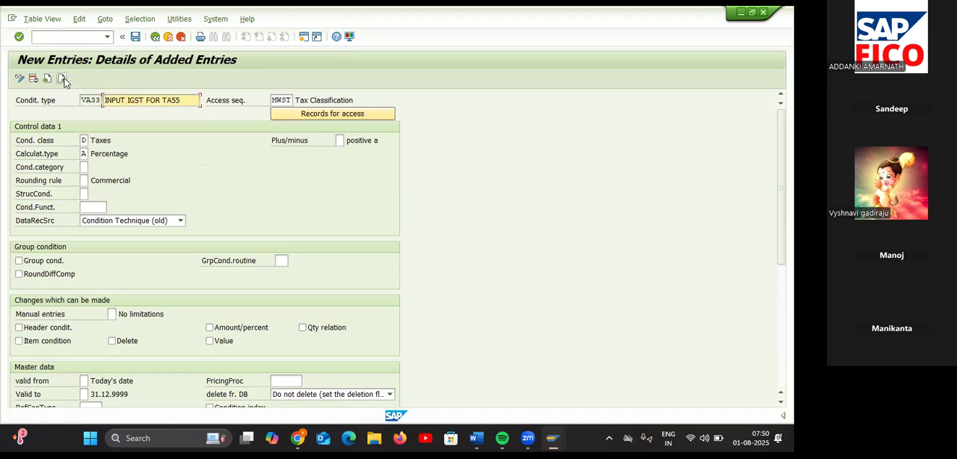
left_click(136, 40)
left_click(136, 37)
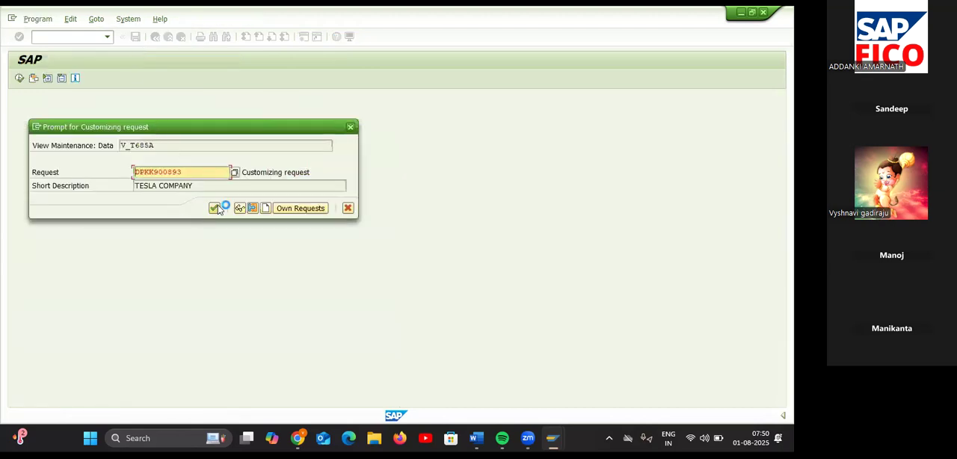
left_click(215, 208)
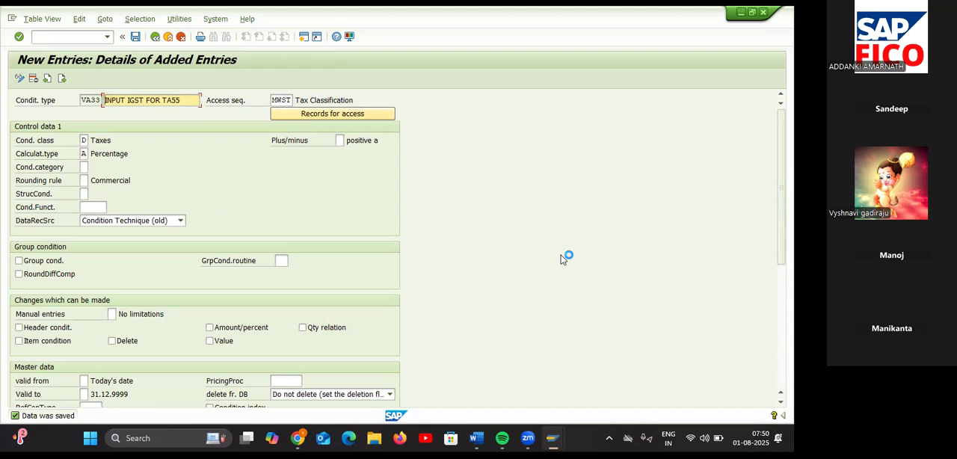
Step: Leave the new entries and return to the full Condition Types overview
left_click(155, 37)
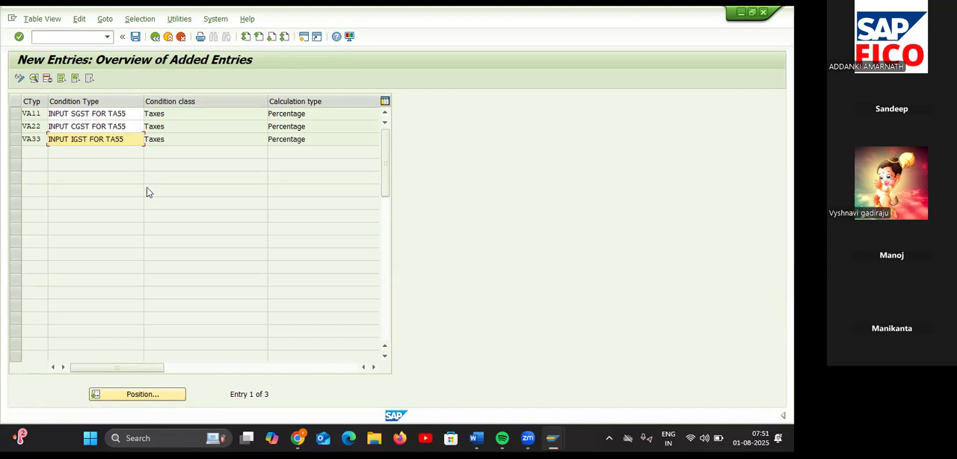
key("ctrl+s")
mouse_move(477, 438)
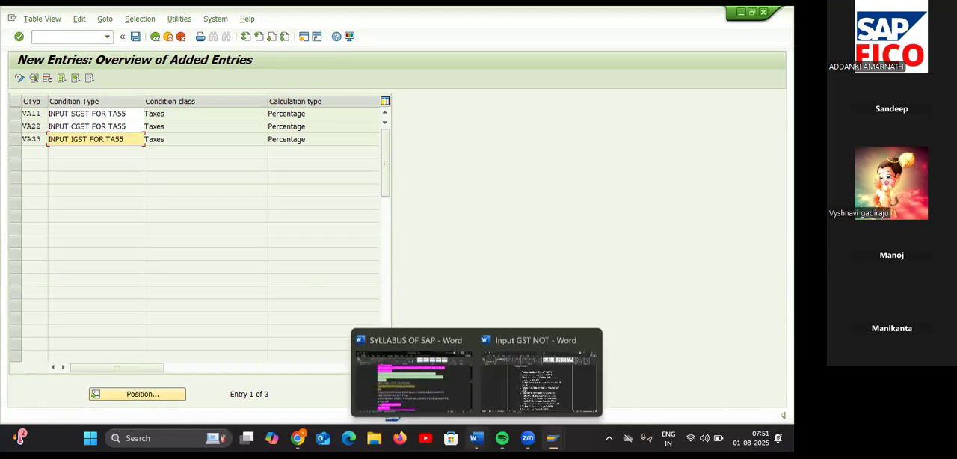
left_click(155, 38)
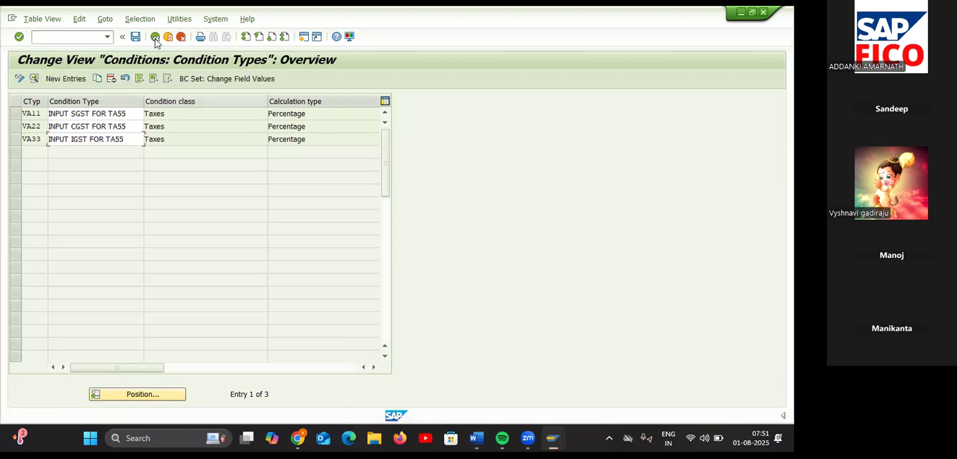
left_click(154, 37)
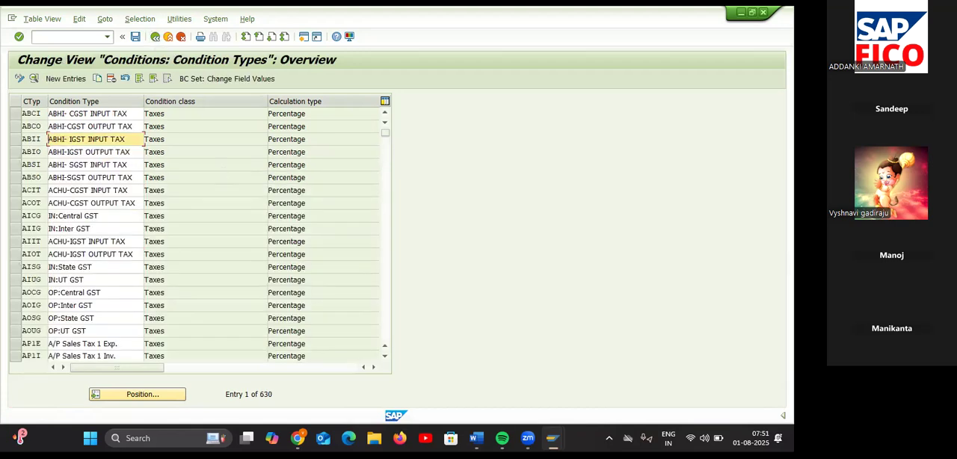
Step: Switch to the Word notes and add "( VA11, VA22,VA33)" after the Define Condition Types T-OBYZ item
mouse_move(476, 438)
left_click(526, 383)
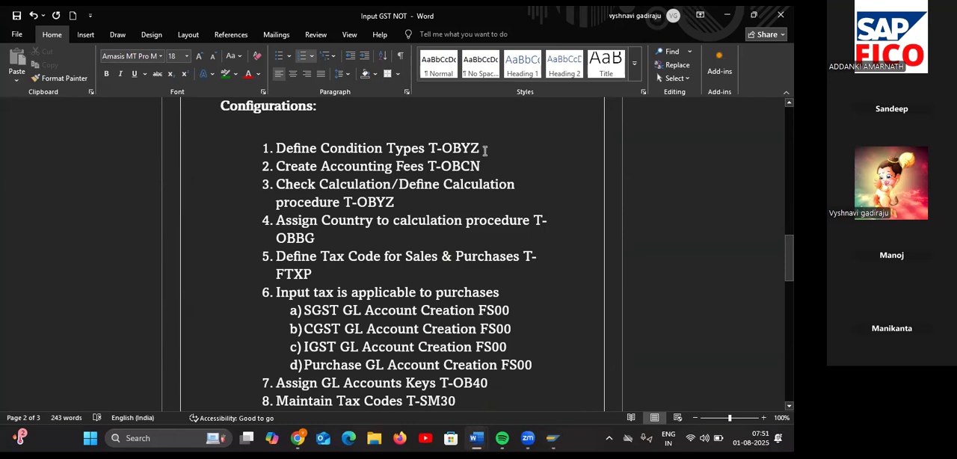
type("( M")
key("BackSpace")
type("B")
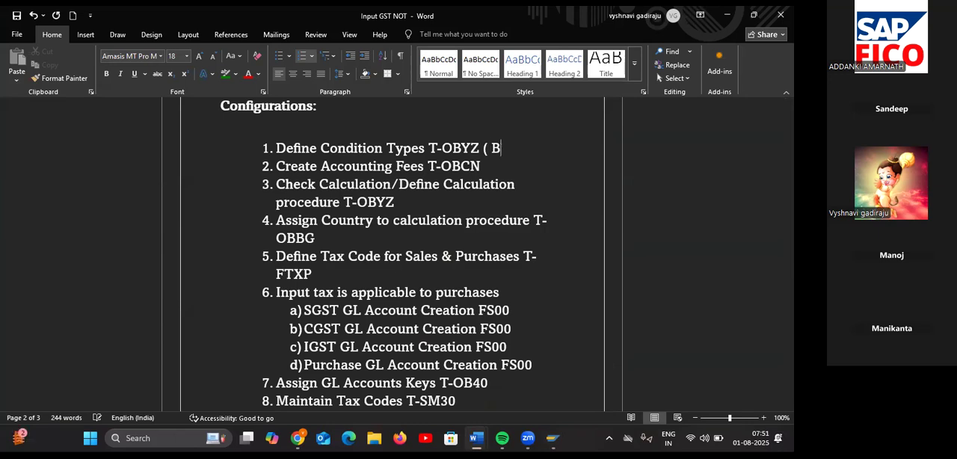
key("BackSpace")
type("VA11, VA22")
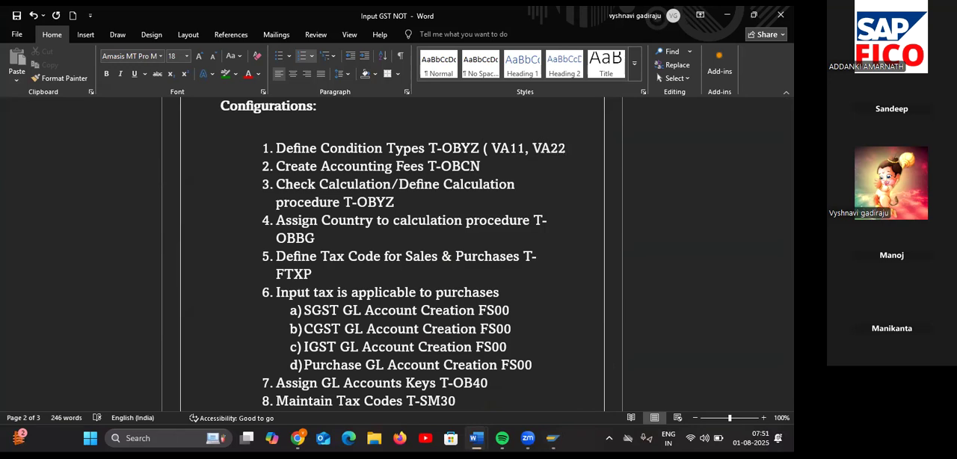
type(",")
type("VA")
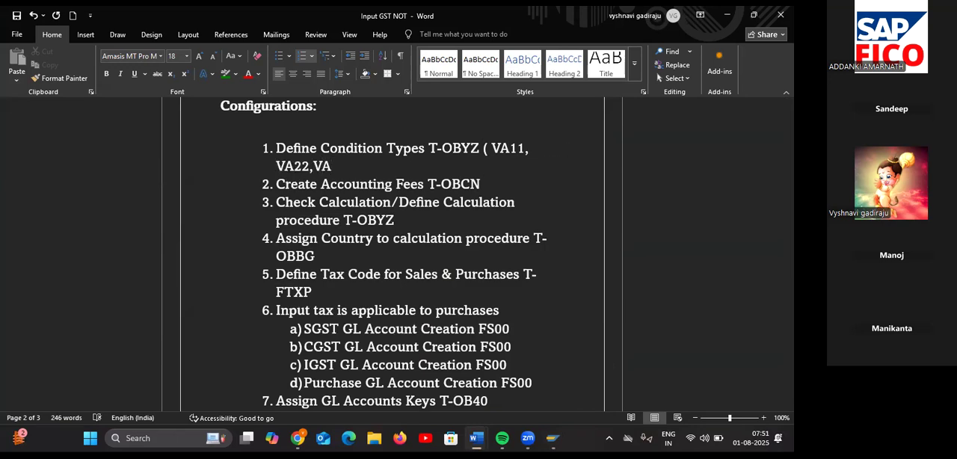
type("33)")
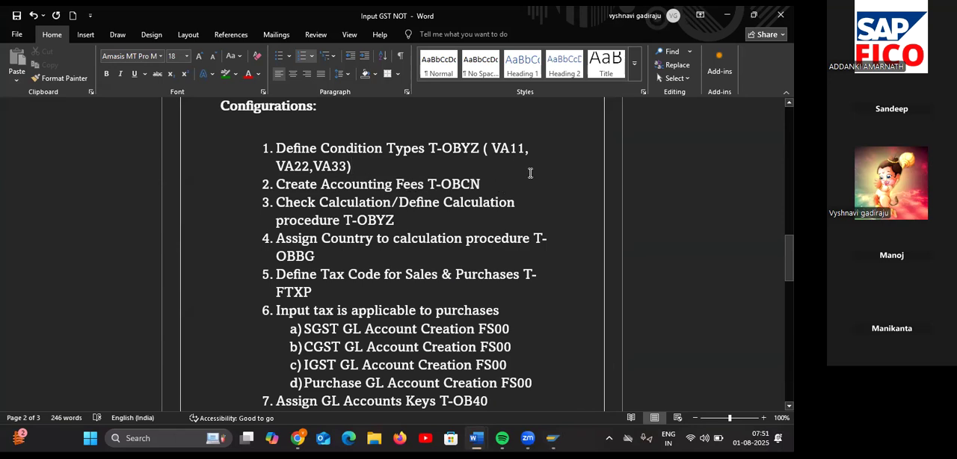
Step: Switch back to SAP and open the Tax Processing in Accounting overview with transaction OBCN
key("alt+Tab")
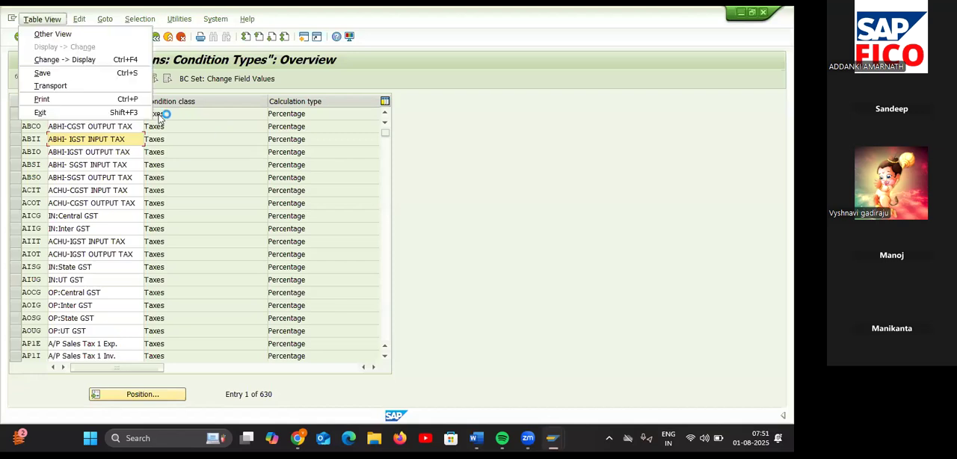
left_click(408, 154)
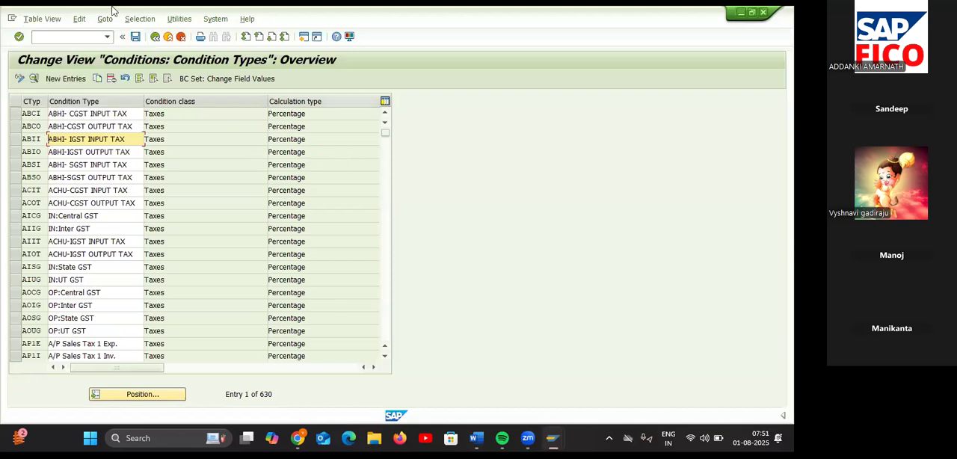
left_click(77, 34)
type("/NO")
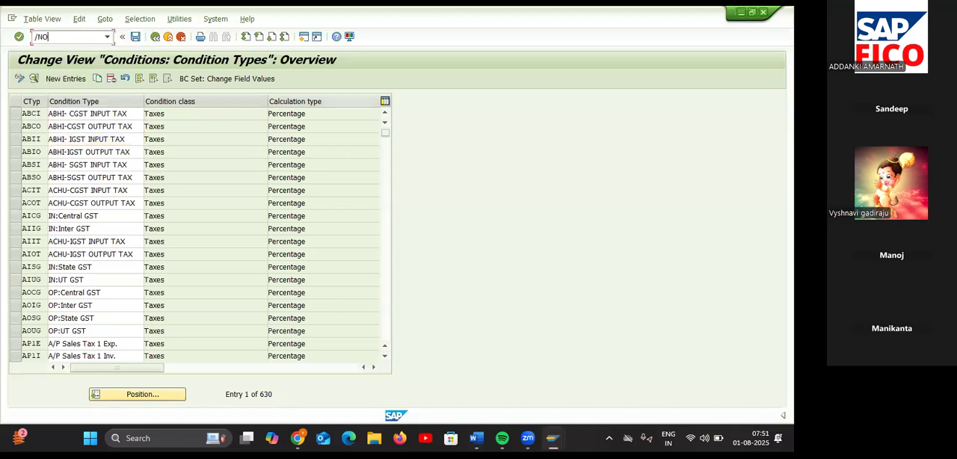
type("BYZ")
key("Return")
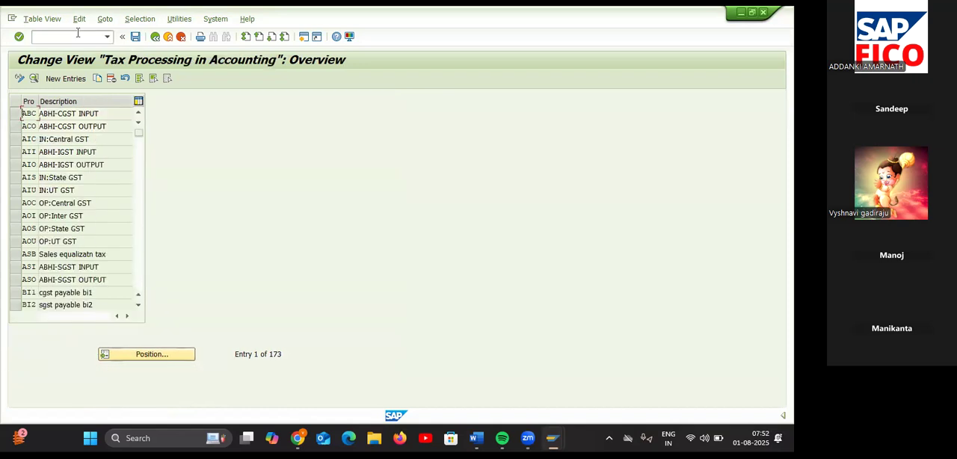
Step: Start a new tax processing entry with process VA1 and the description "INPUT SGST FOR TA55"
left_click(68, 79)
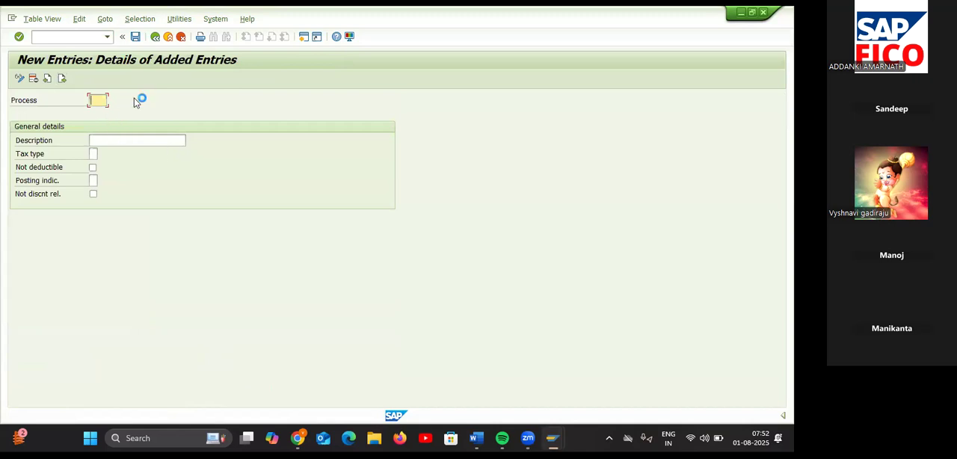
type("VA1")
left_click(101, 140)
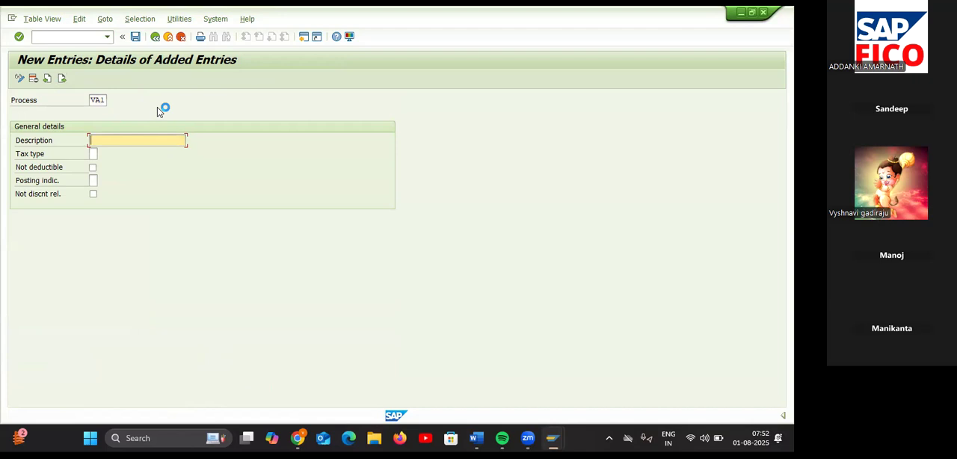
type("I")
key("Down")
key("Down")
key("Down")
key("Return")
key("BackSpace")
key("BackSpace")
key("BackSpace")
key("BackSpace")
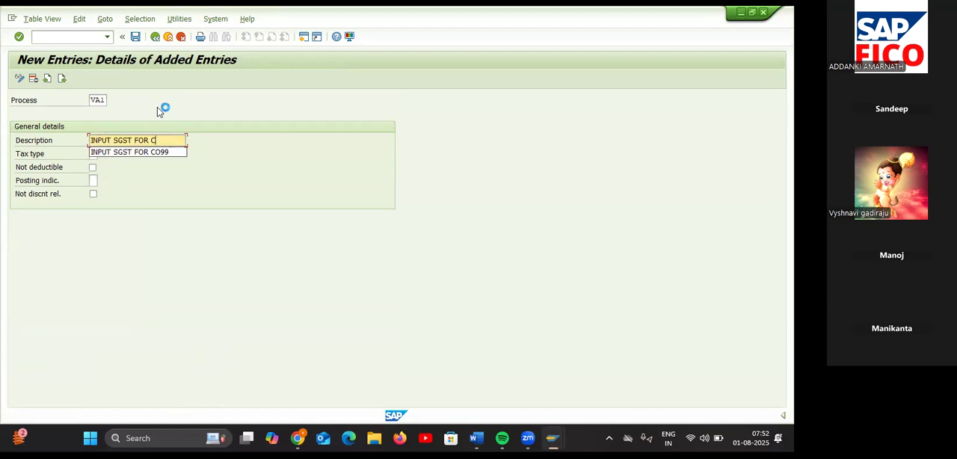
type("TA55")
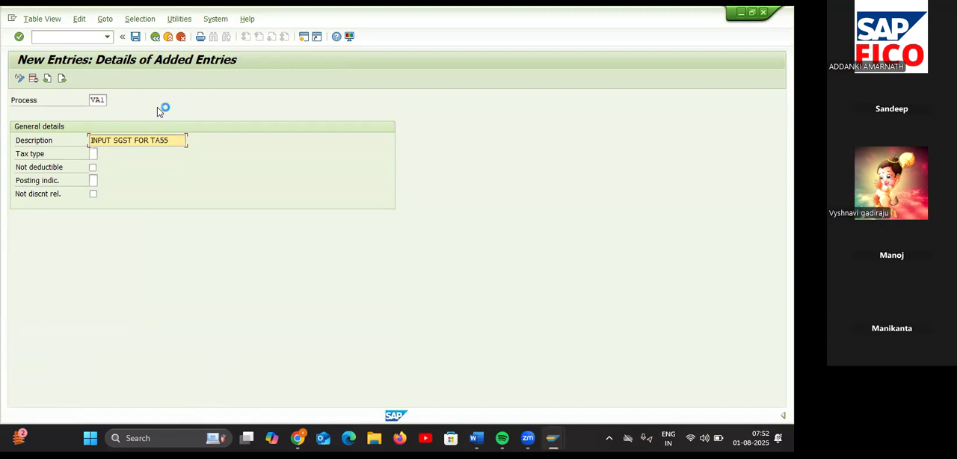
Step: Set the VA1 entry's tax type to 2 (Input tax) and its posting indicator to 2 (Separate line item)
left_click(93, 154)
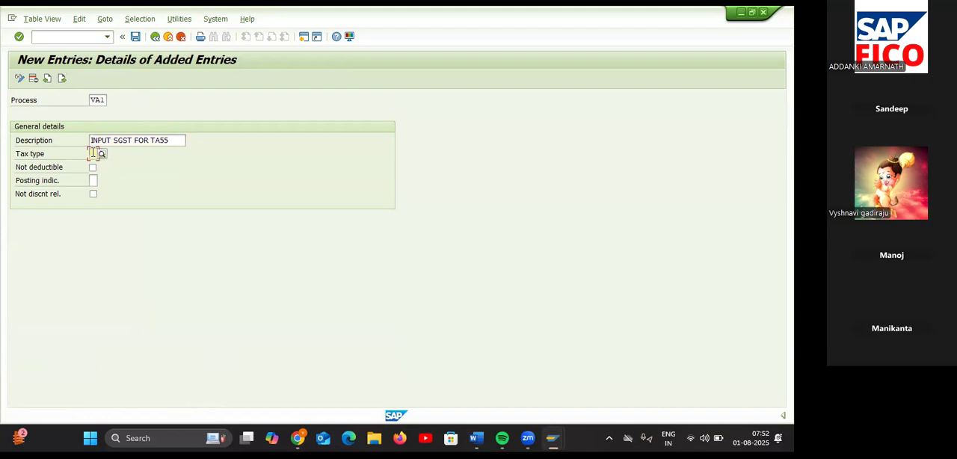
left_click(103, 153)
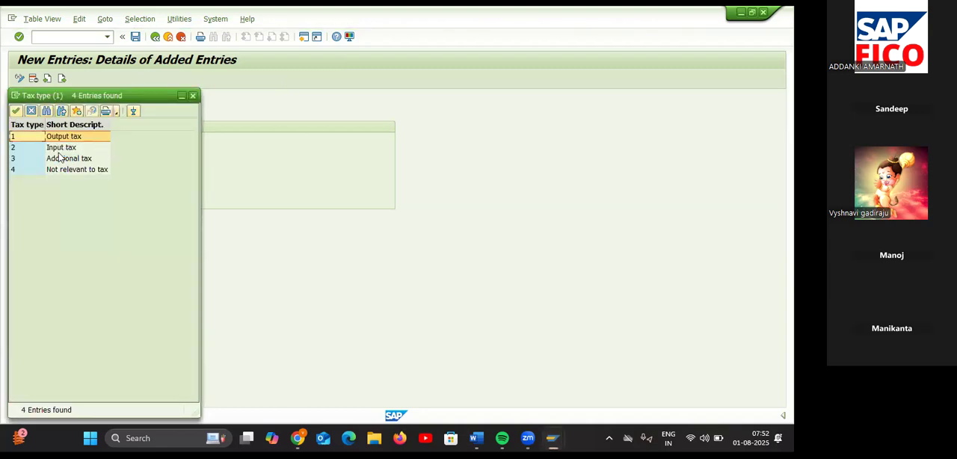
double_click(60, 148)
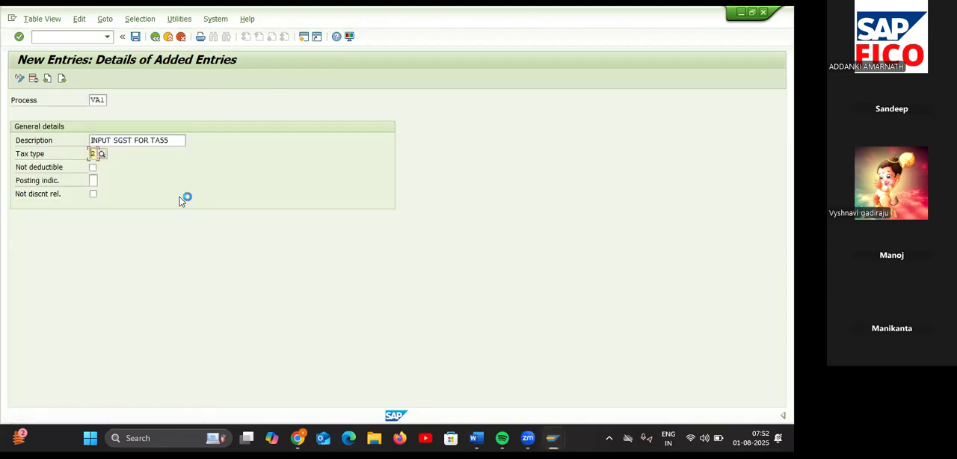
left_click(61, 79)
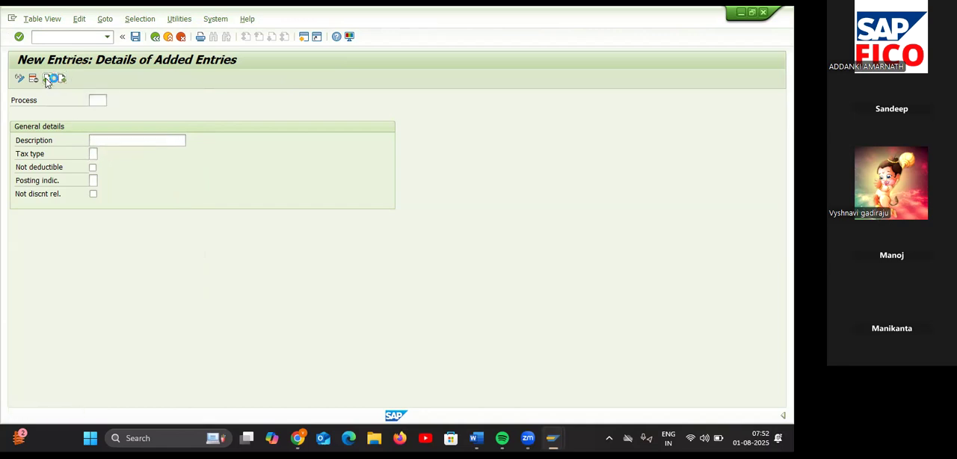
left_click(94, 180)
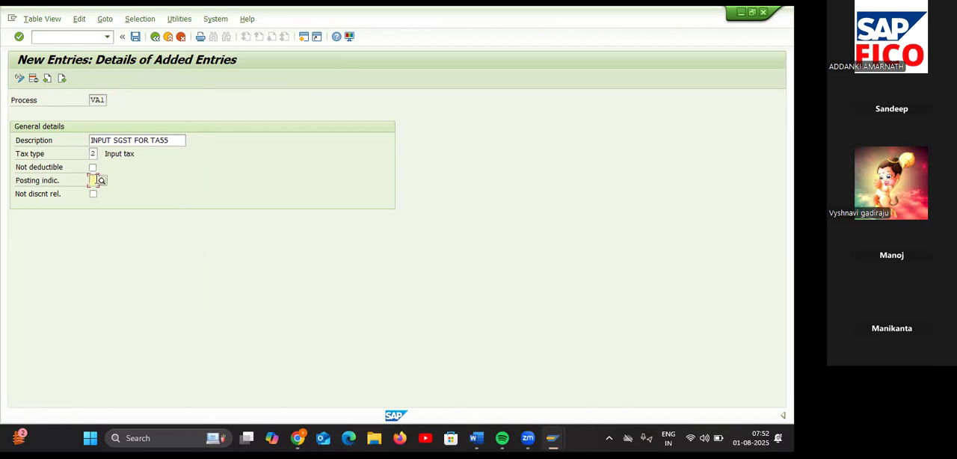
left_click(103, 181)
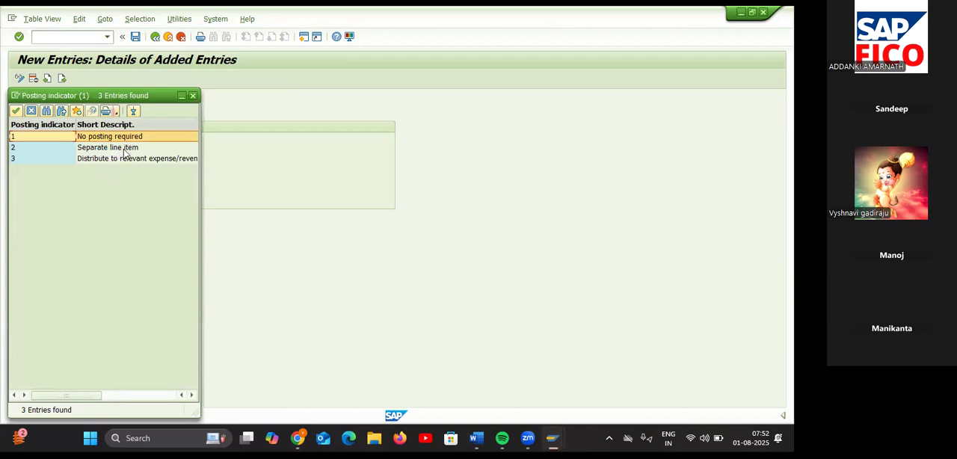
double_click(125, 148)
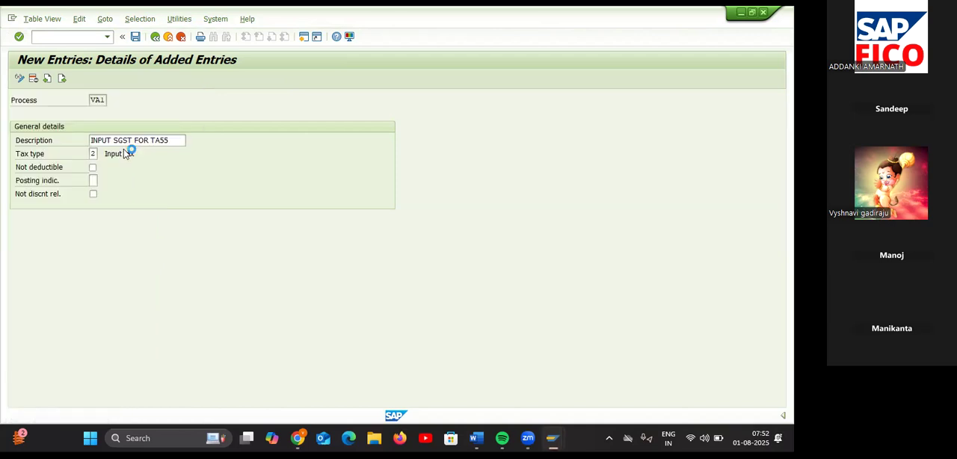
Step: Add the next entry with process VA2 and the description "INPUT CGST FOR TA55"
left_click(63, 78)
type("VA2")
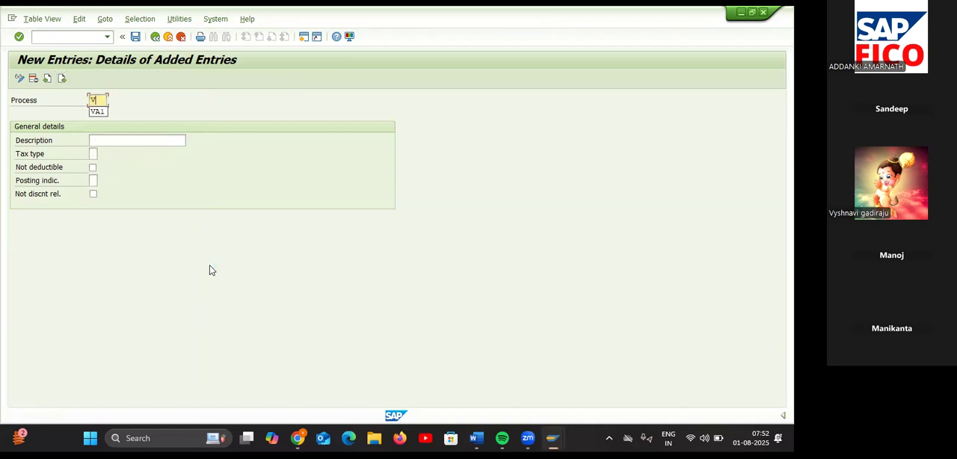
left_click(141, 140)
type("I")
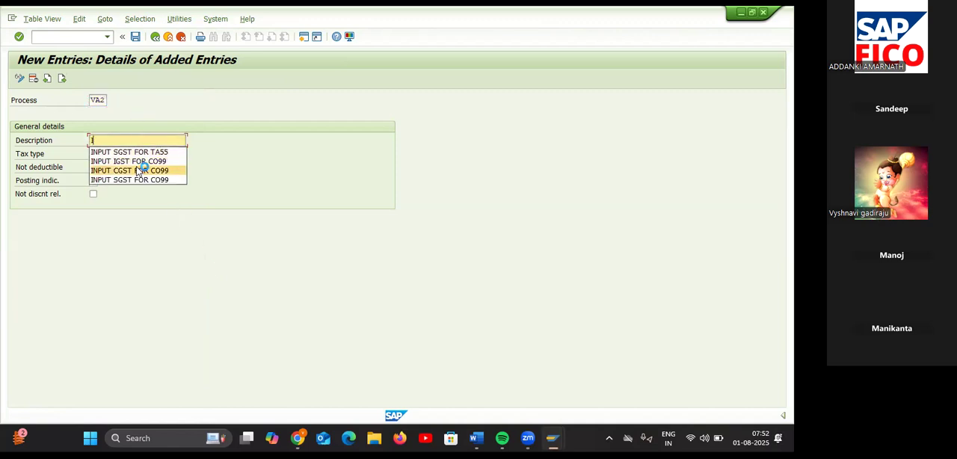
left_click(137, 170)
key("BackSpace")
key("BackSpace")
key("BackSpace")
key("BackSpace")
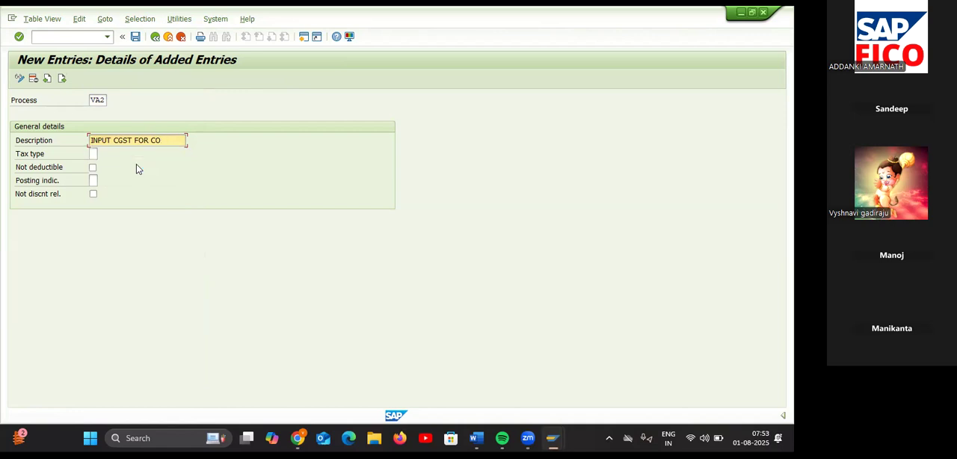
type("TA55")
Step: Give the VA2 entry tax type 2 (Input tax) and posting indicator 2 (Separate line item)
key("Tab")
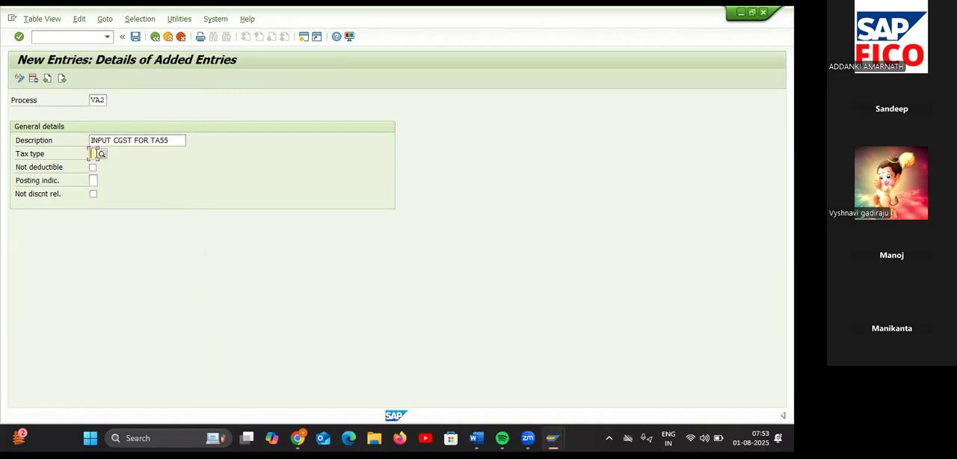
type("2")
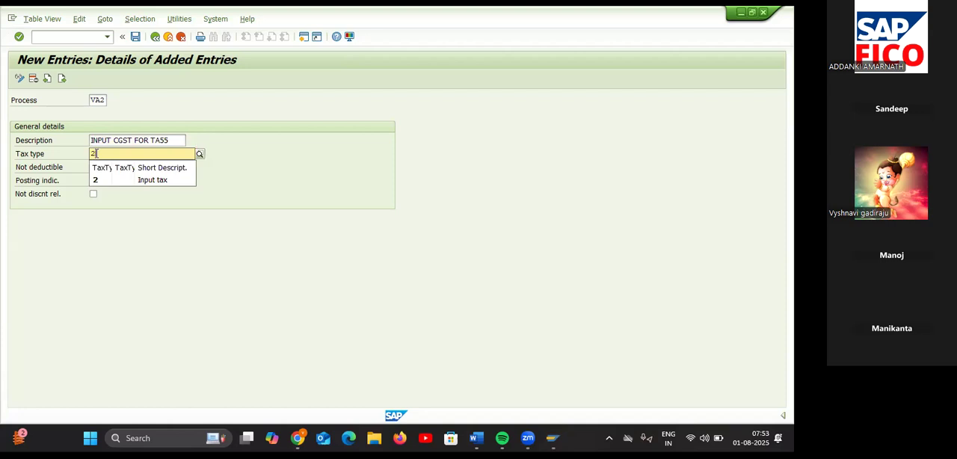
left_click(117, 178)
left_click(93, 180)
type("2")
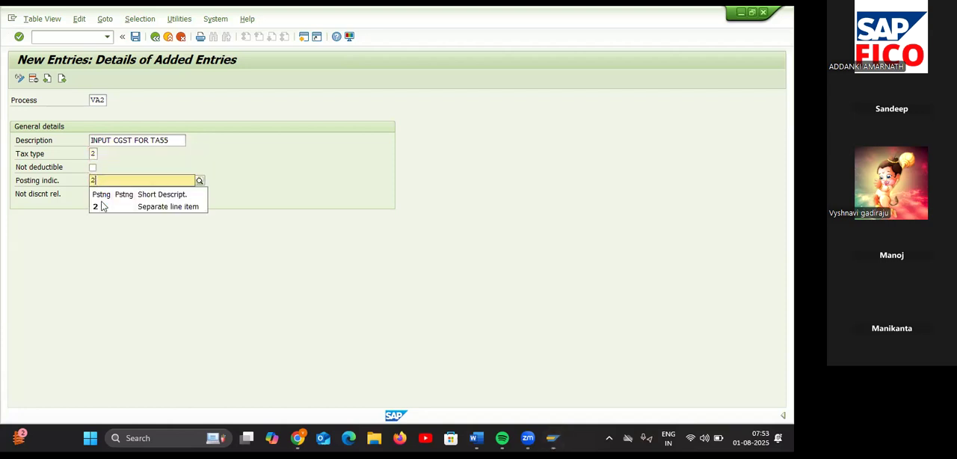
left_click(100, 207)
Step: Add a third entry with process VA3 and the description "INPUT IGST FOR TA55"
left_click(64, 79)
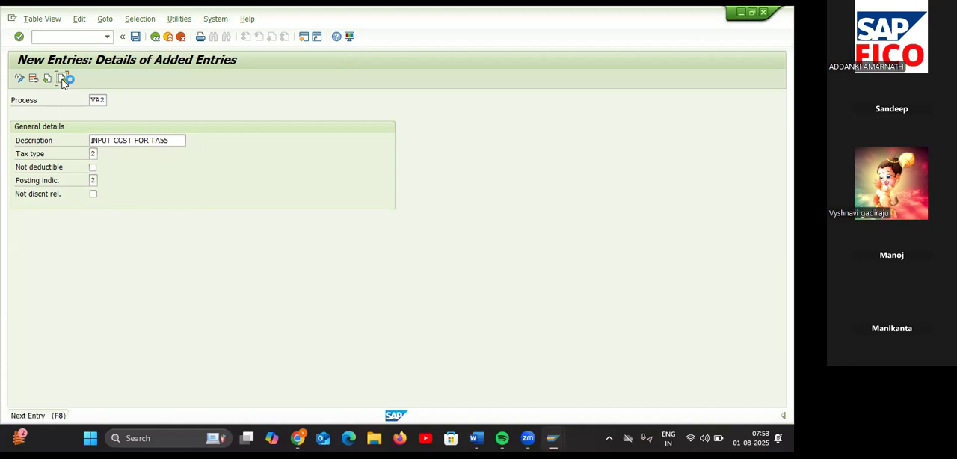
type("VA3")
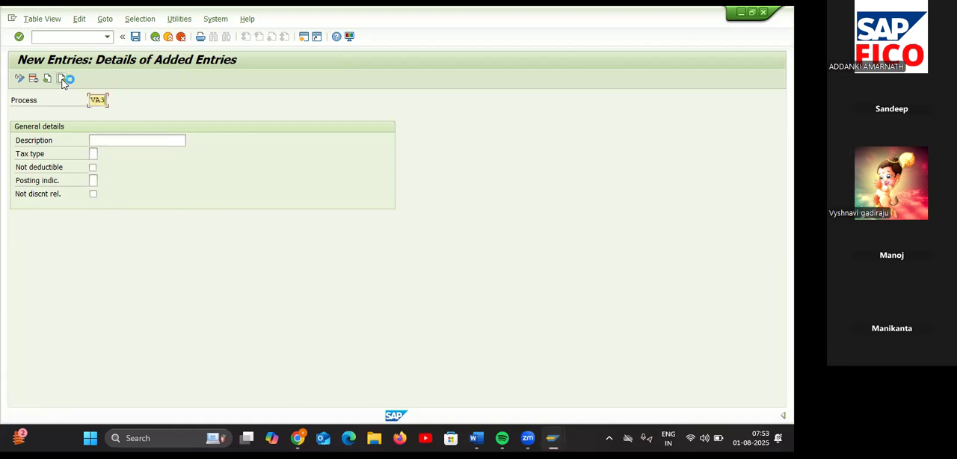
left_click(106, 141)
type("IN")
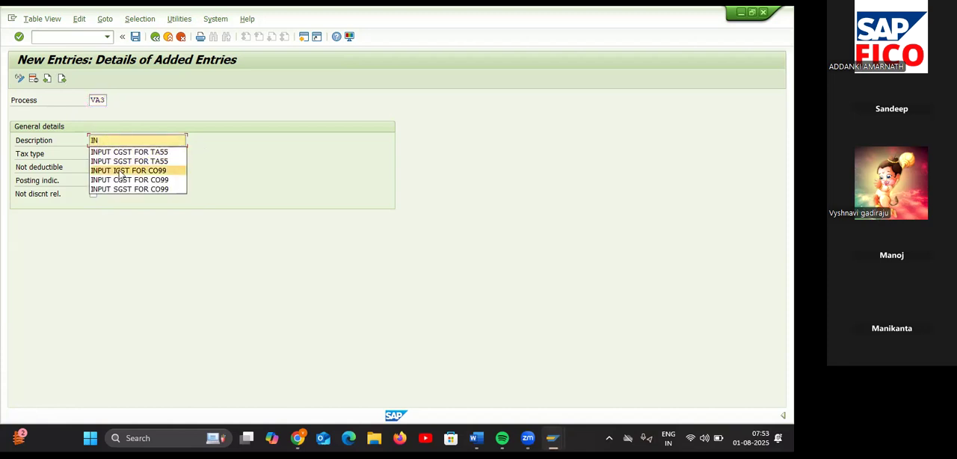
left_click(122, 171)
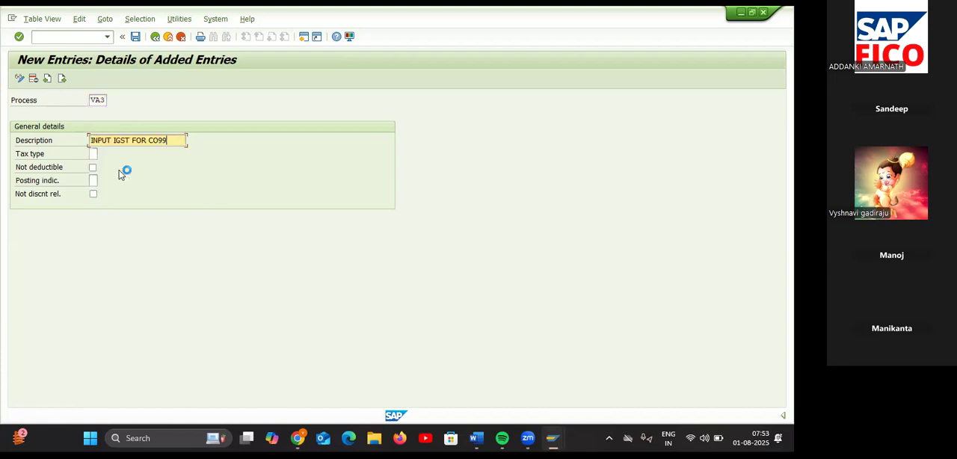
key("BackSpace")
key("BackSpace")
key("BackSpace")
key("BackSpace")
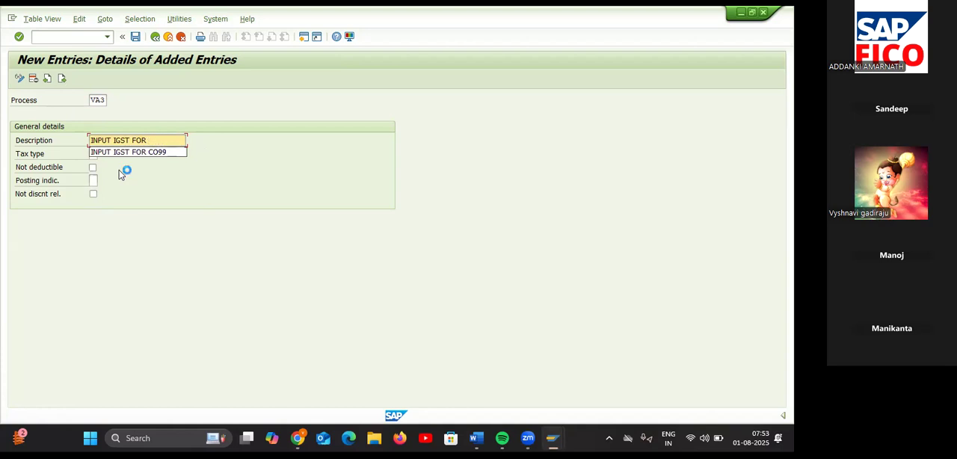
type("TA55")
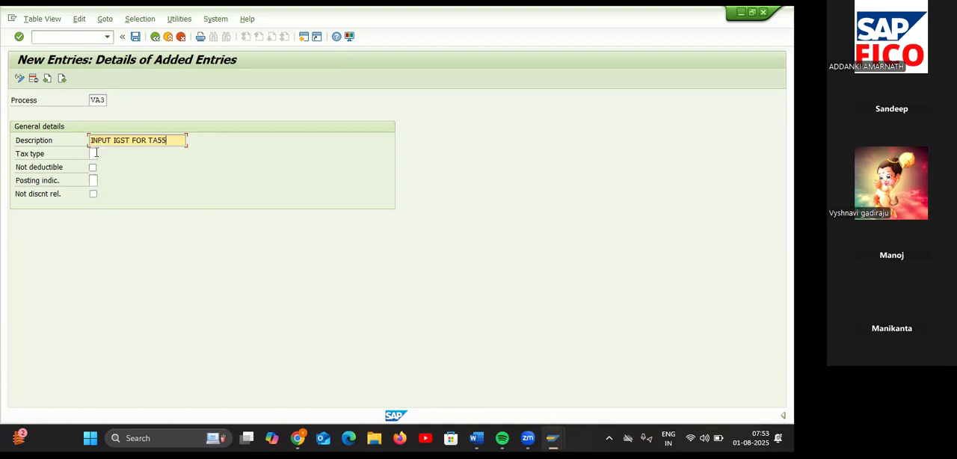
Step: Set tax type 2 (Input tax) and posting indicator 2 for the VA3 entry
left_click(94, 154)
type("2")
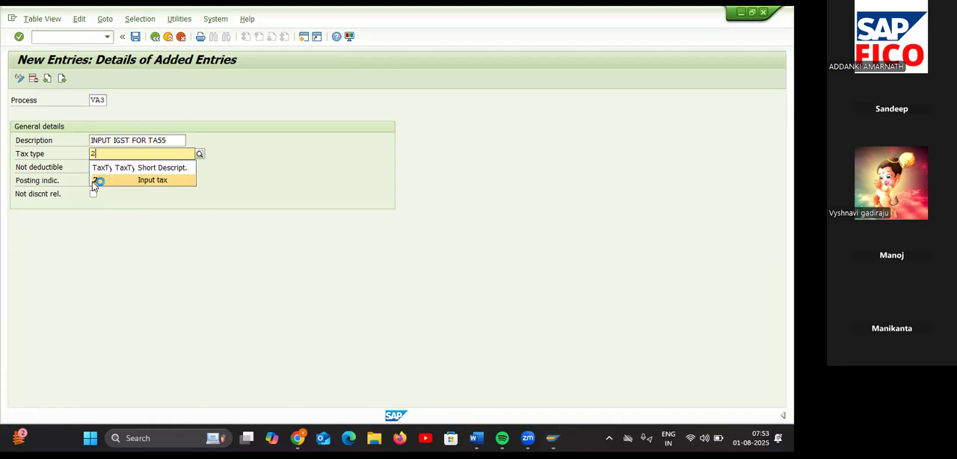
left_click(94, 180)
type("2")
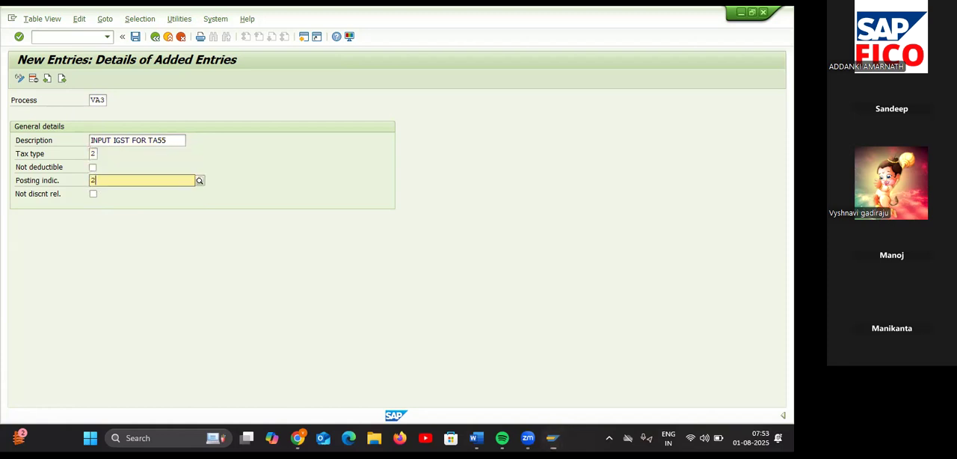
left_click(116, 207)
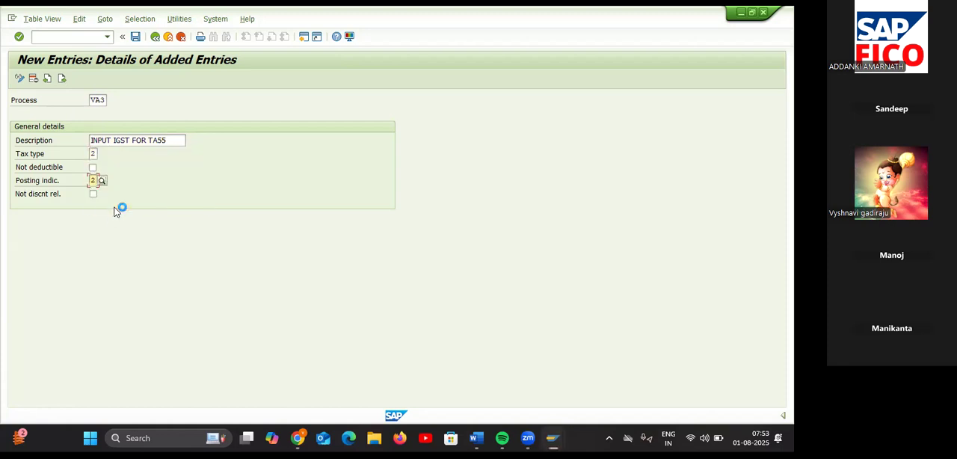
Step: Save the VA3 accounting key entry and return to the overview of added entries
left_click(136, 37)
left_click(214, 207)
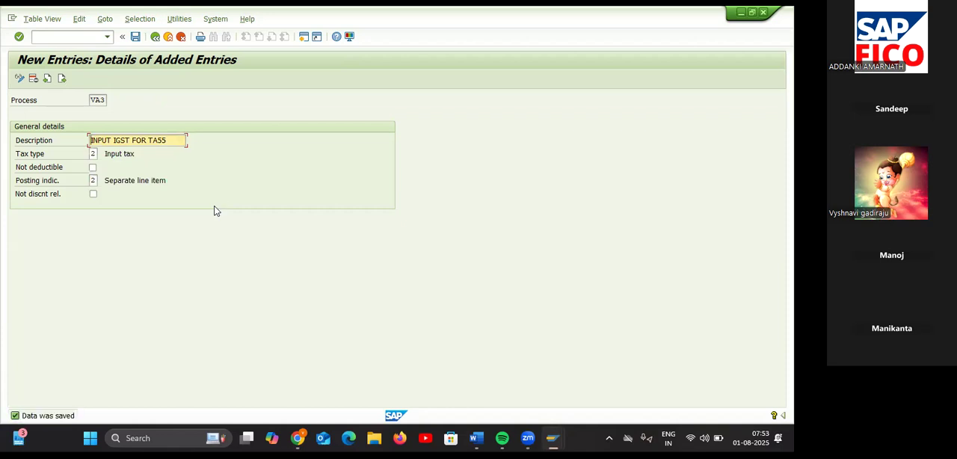
left_click(154, 37)
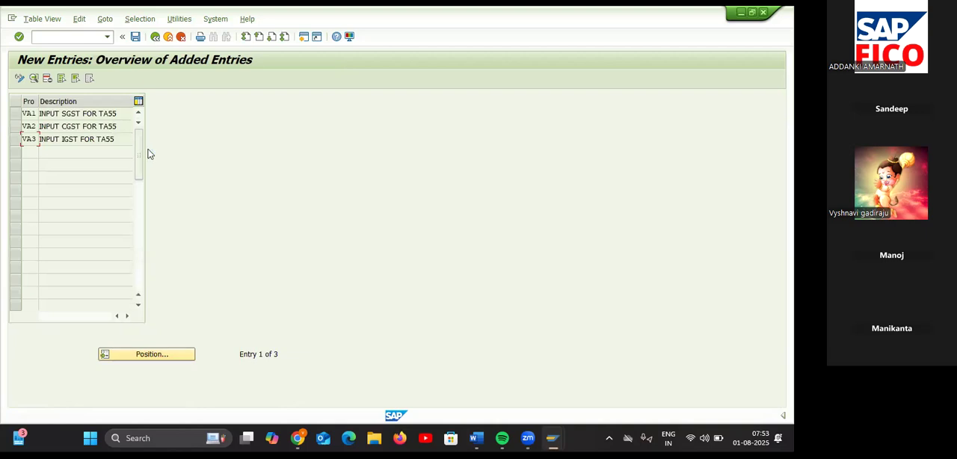
Step: Enter the transaction code /NOBYZ to leave the accounting keys for the tax procedure settings
left_click(84, 34)
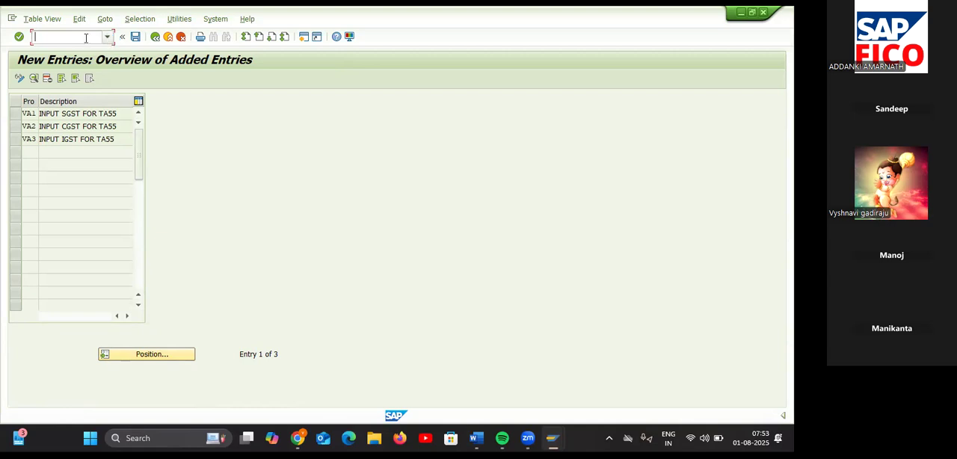
left_click(78, 38)
type("/NOBYZ")
key("Return")
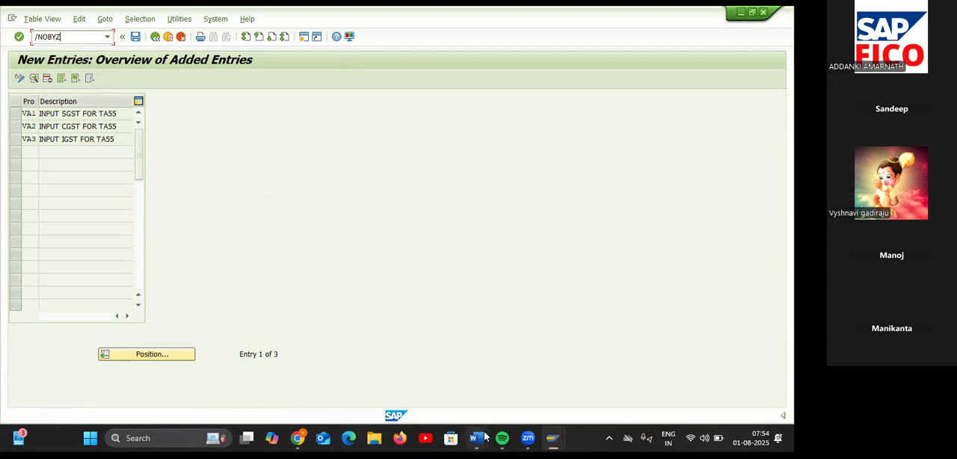
Step: Switch to the Word notes and add "( VA1,VA2,VA3)" after T-OBCN in the second configuration item
mouse_move(482, 437)
left_click(523, 387)
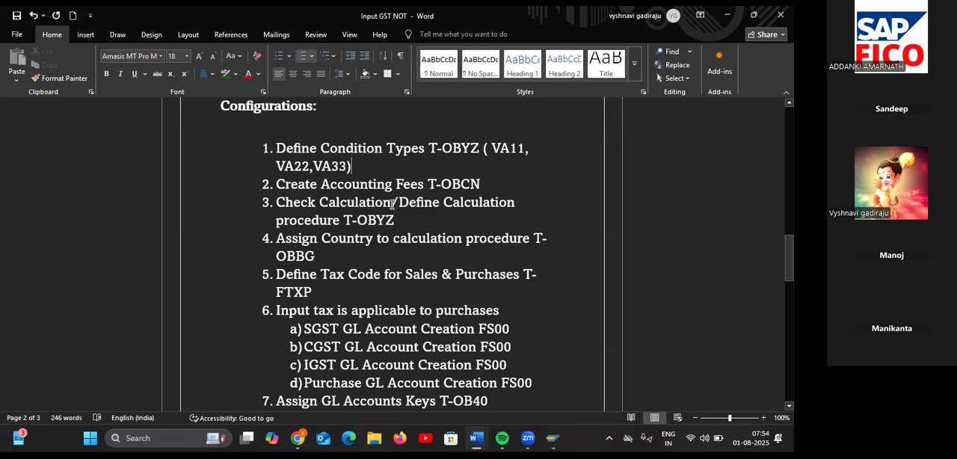
left_click(513, 184)
type("(")
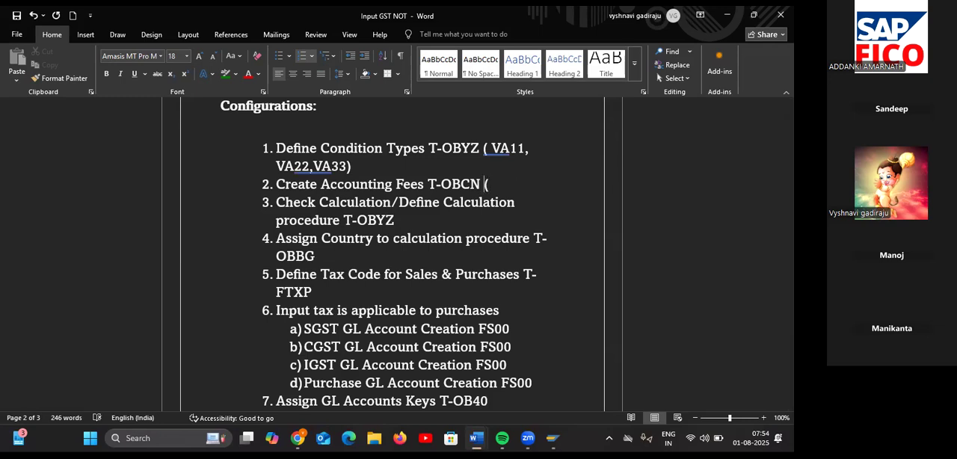
type(" VA1,VA2,VA")
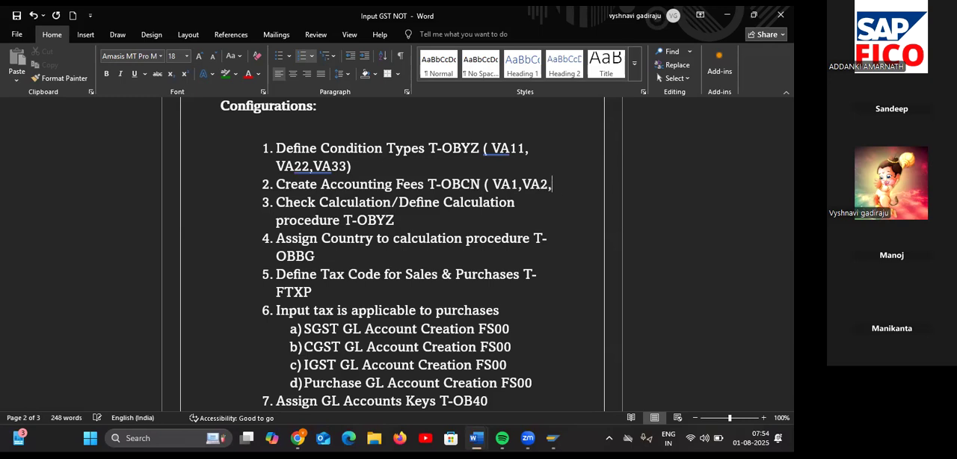
type("3")
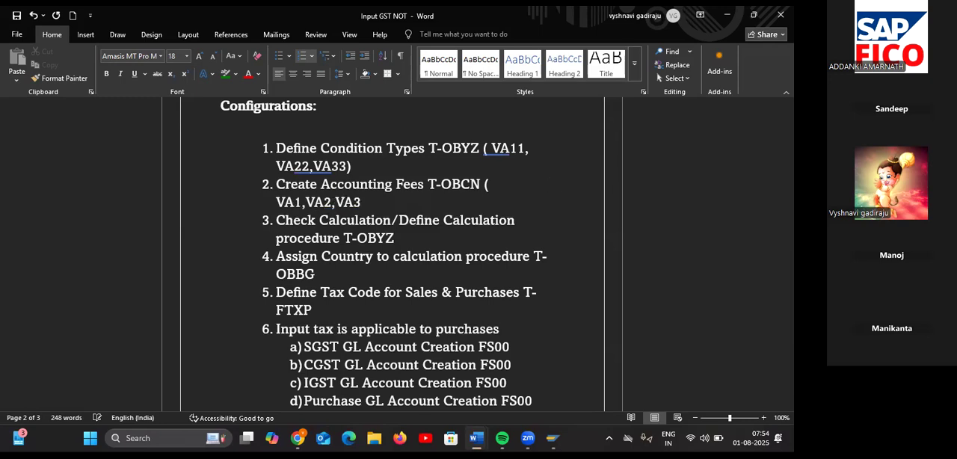
type(")")
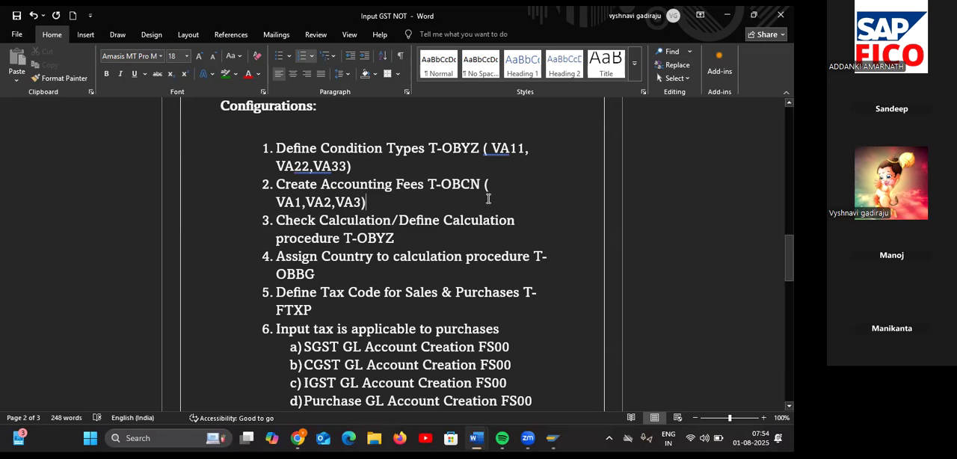
Step: Remove the space after the opening bracket so the OBCN note reads "(VA1,VA2,VA3)"
left_click(484, 185)
key("Return")
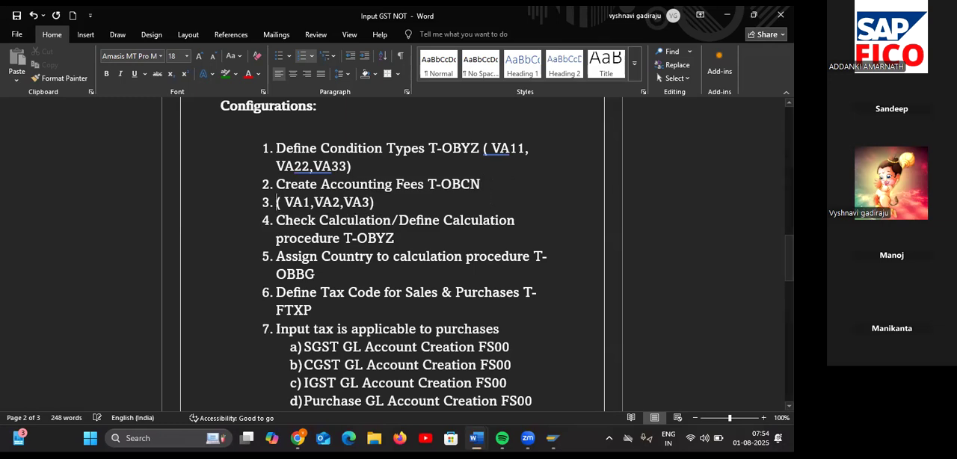
key("BackSpace")
key("Right")
key("Delete")
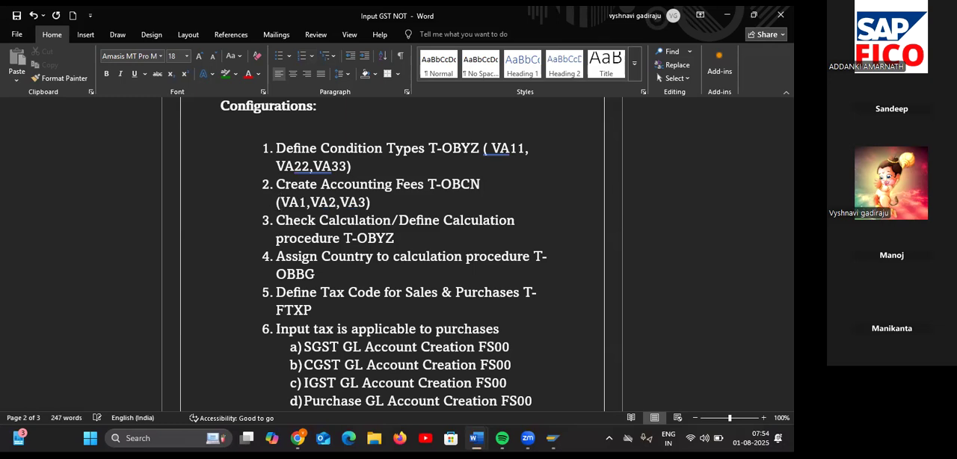
left_click(409, 242)
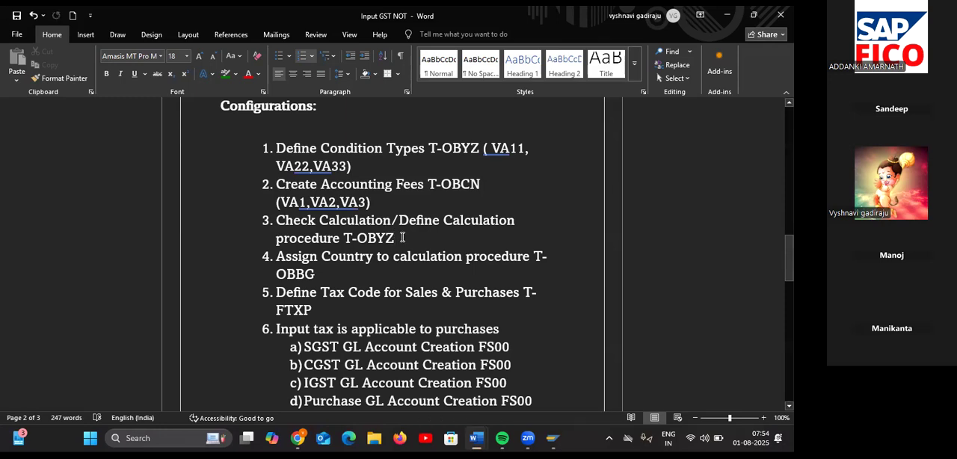
Step: Switch back to SAP, run transaction OBYZ and open the Procedures condition element
key("alt+Tab")
left_click(86, 36)
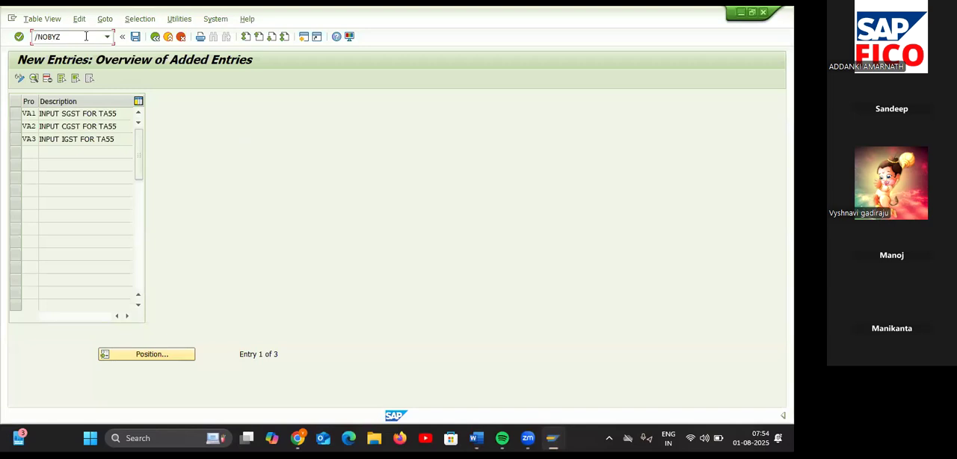
key("Return")
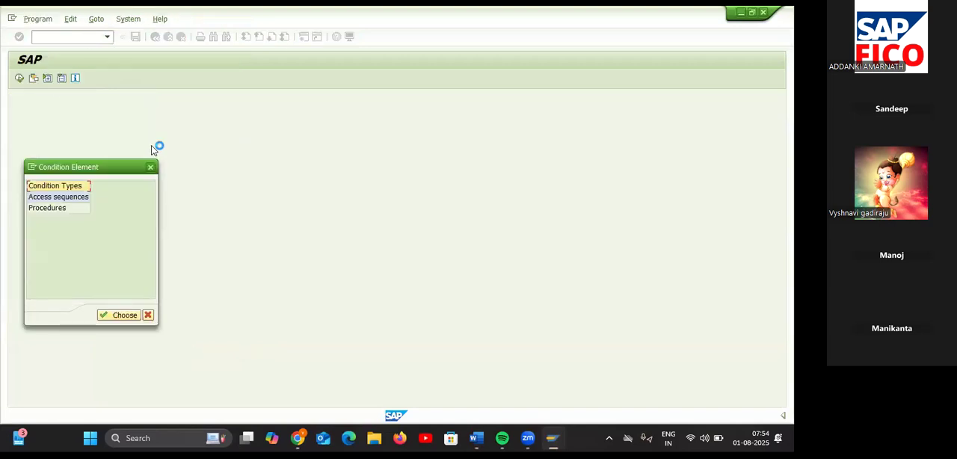
left_click(68, 210)
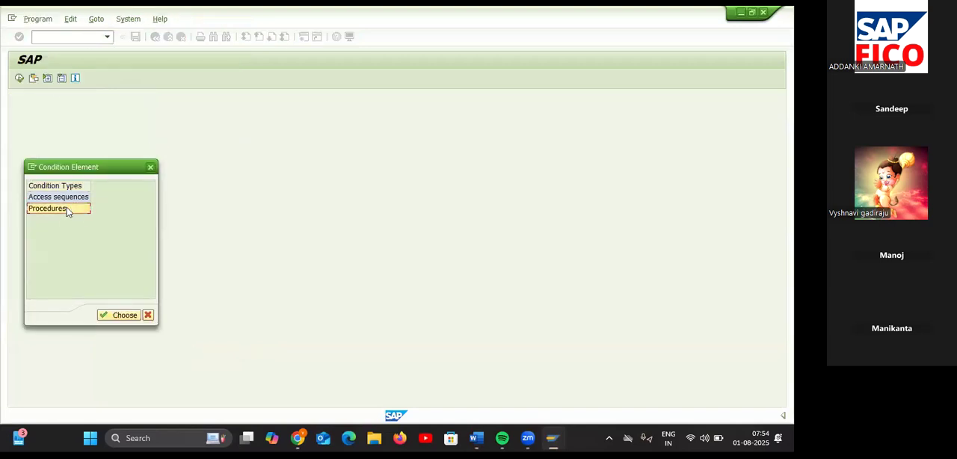
left_click(113, 317)
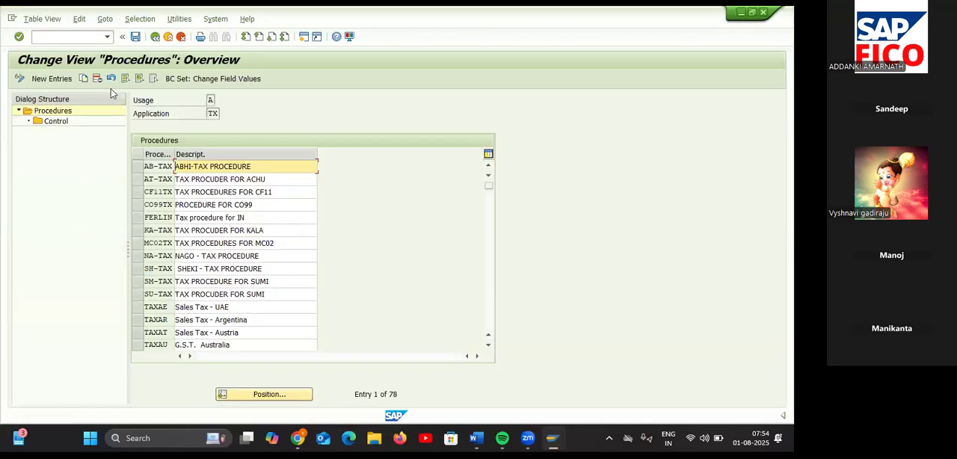
Step: Add a new tax procedure entry with the key TAINTX
left_click(64, 79)
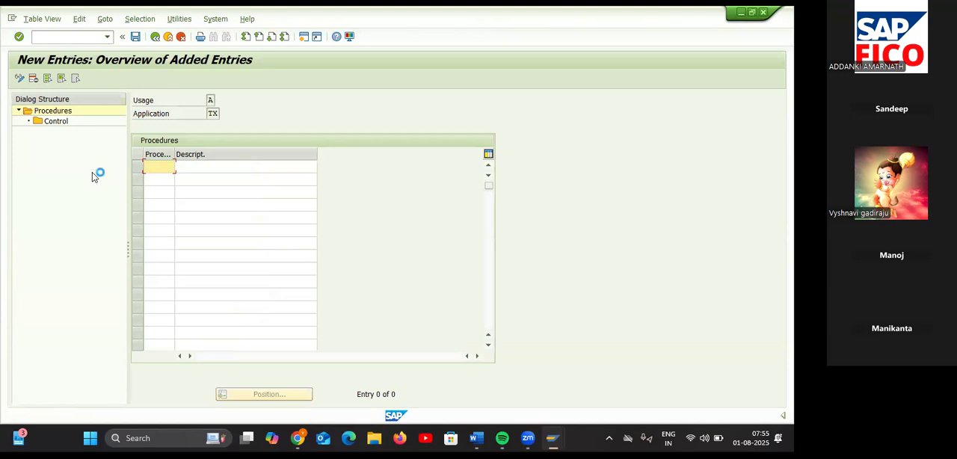
type("TAINTX")
Step: Describe the TAINTX procedure as "TAX PROCEDURES FOR TA11" and save it
left_click(221, 169)
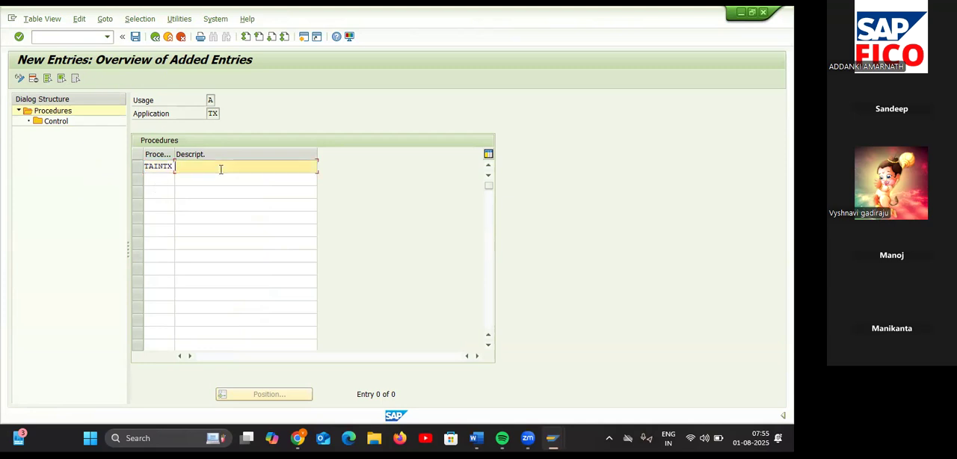
type("TAX PROCEDURES FOR TA11")
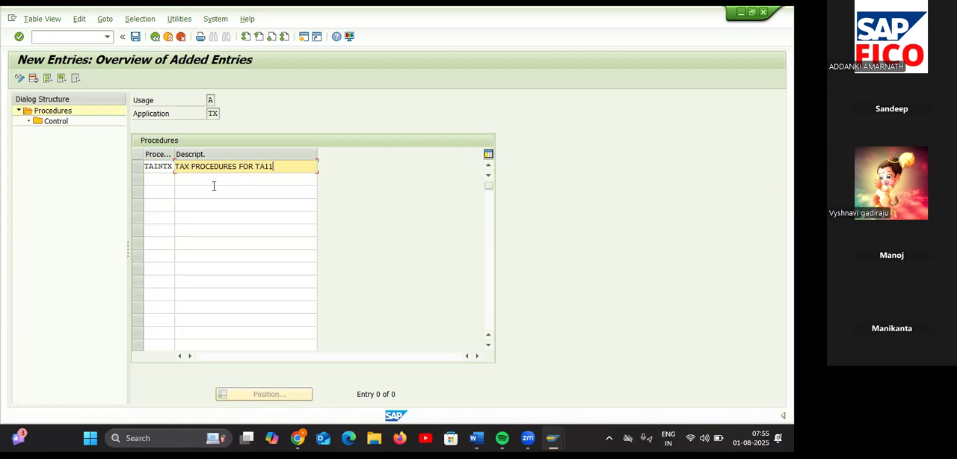
key("Return")
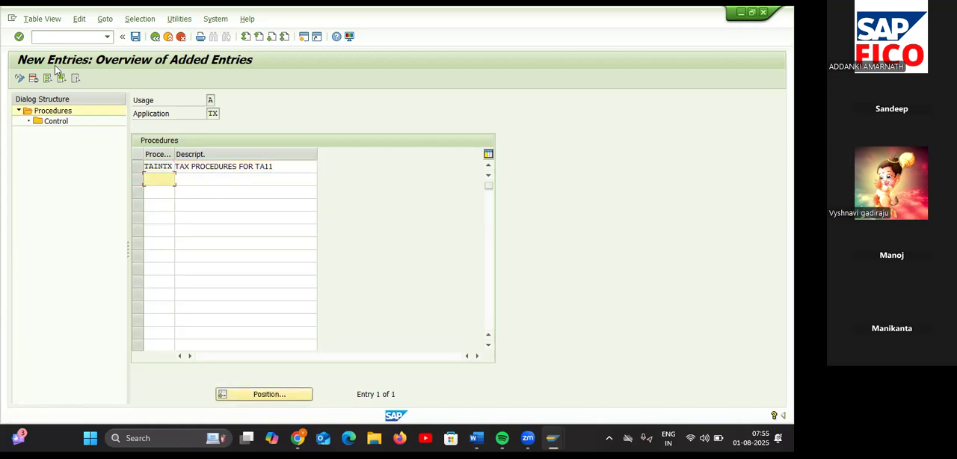
left_click(136, 37)
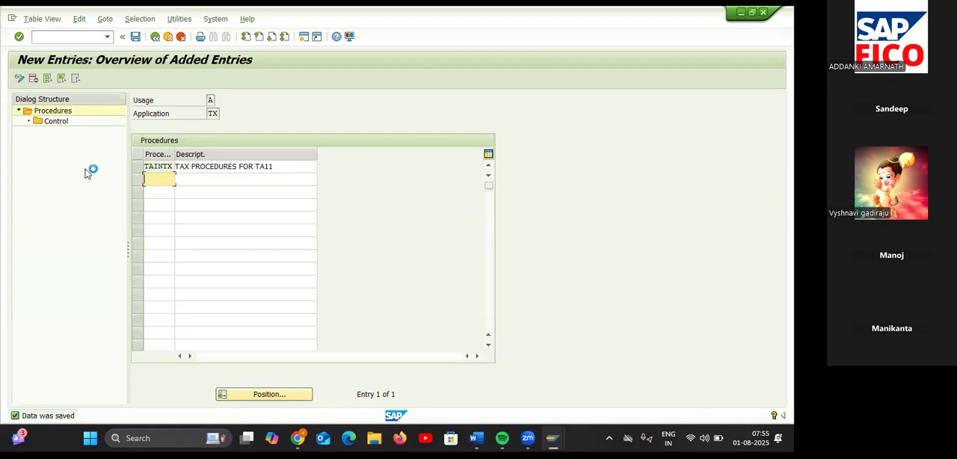
Step: Open the Control data of procedure TAINTX and start new entries there
left_click(138, 167)
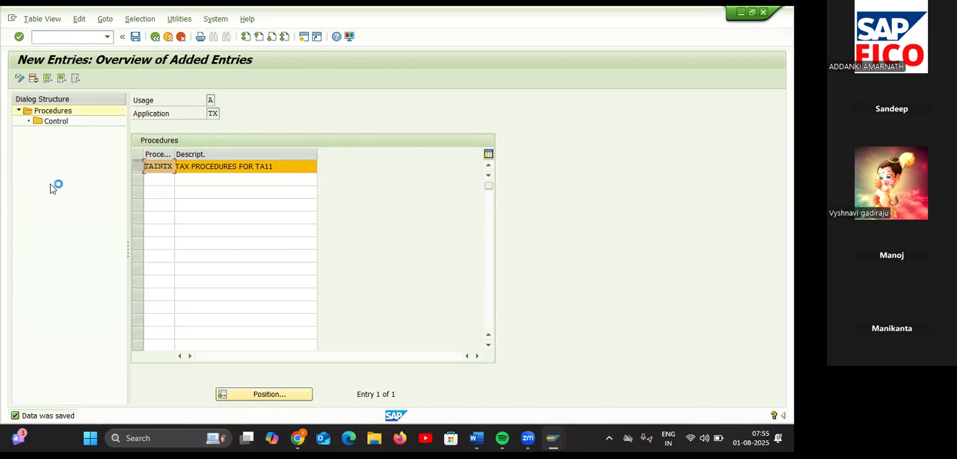
double_click(57, 122)
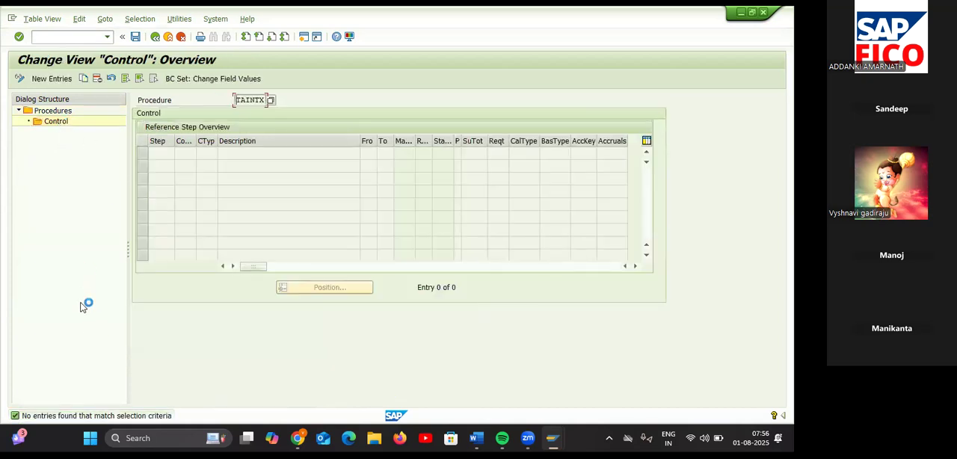
left_click(52, 79)
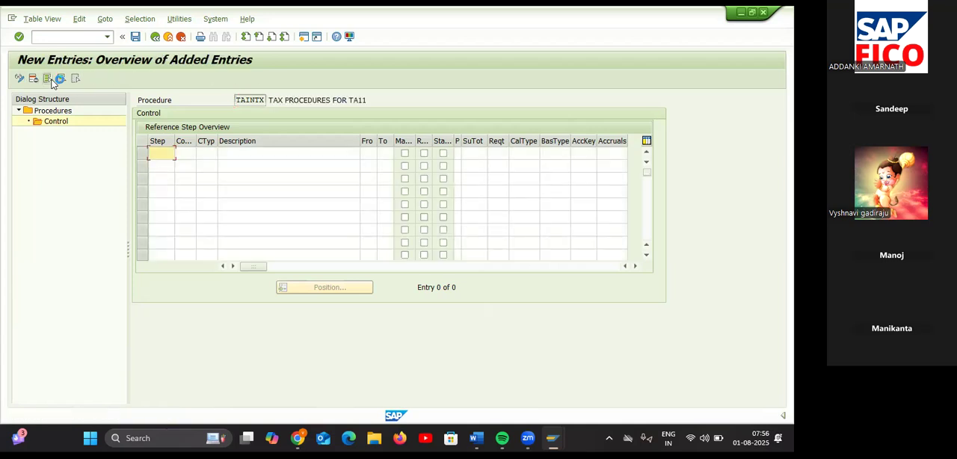
Step: Enter step numbers 10, 20, 30 and 40 in the first four control rows
type("10")
left_click(159, 166)
type("20")
left_click(159, 179)
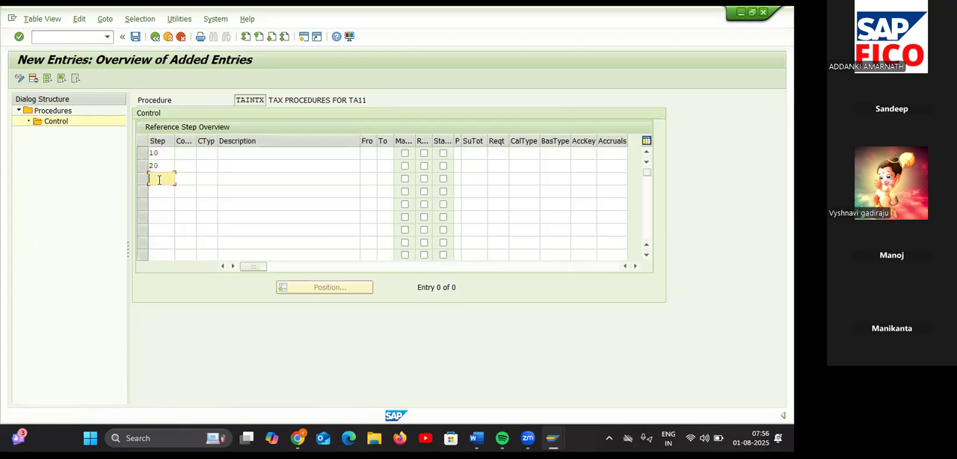
type("30")
left_click(160, 190)
type("40")
Step: Assign condition type BASB (Base Amount) to step 10 from the list of possible values
left_click(184, 151)
left_click(202, 151)
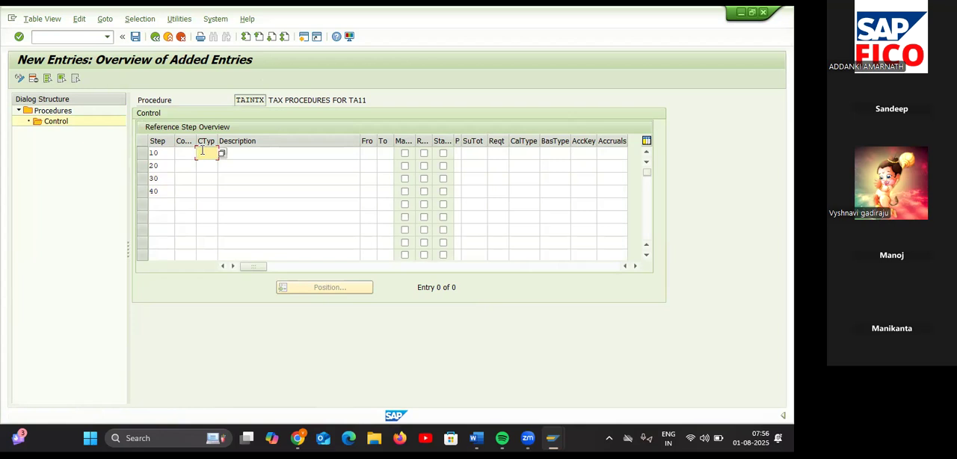
left_click(223, 153)
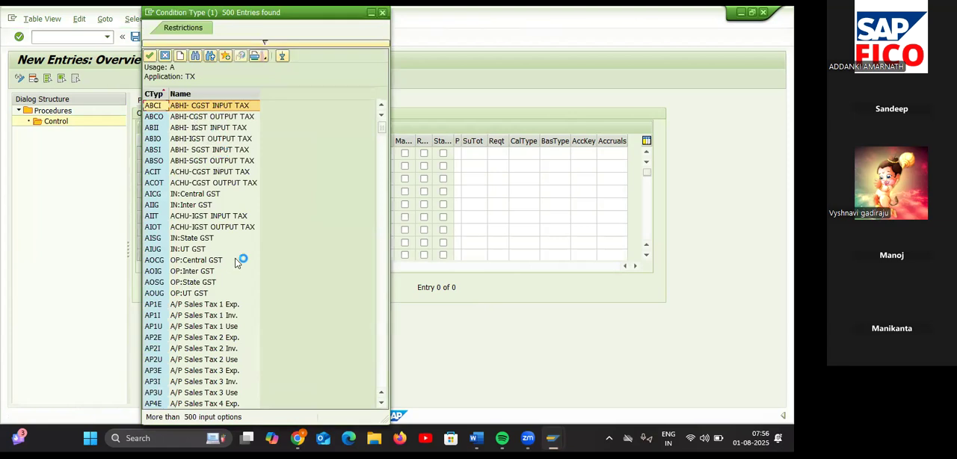
scroll(235, 264, "down", 4)
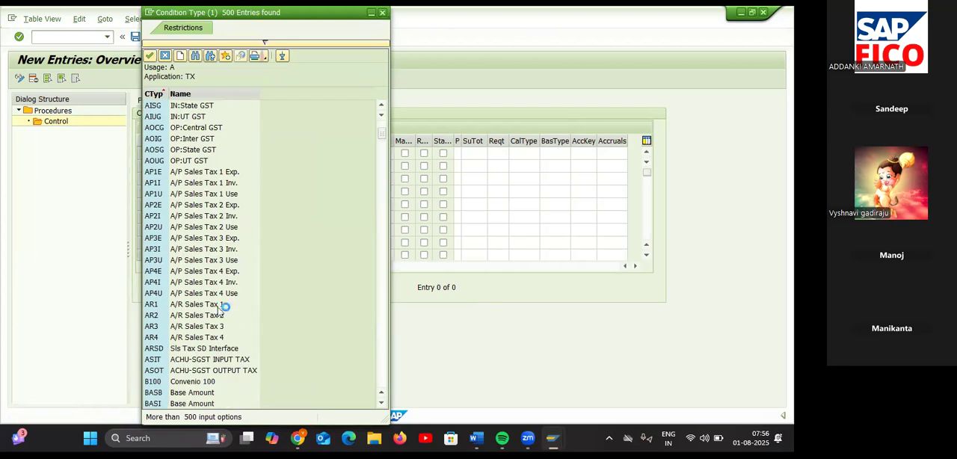
left_click(179, 393)
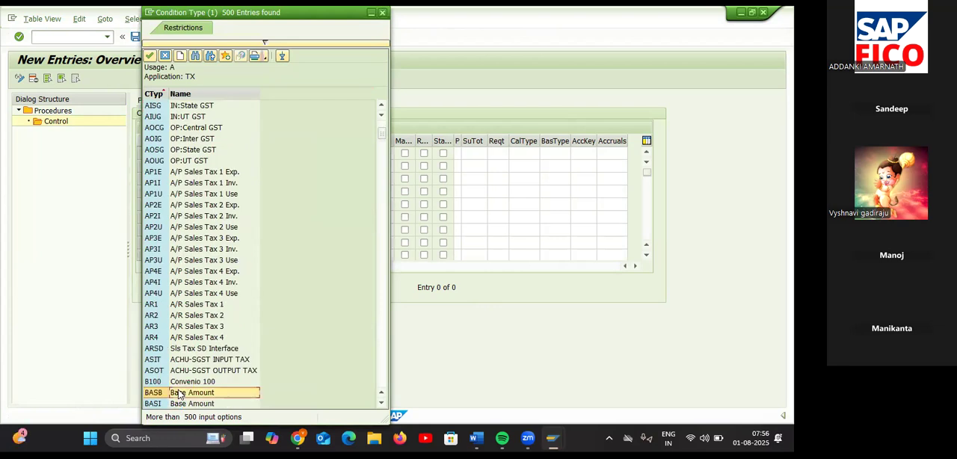
double_click(180, 393)
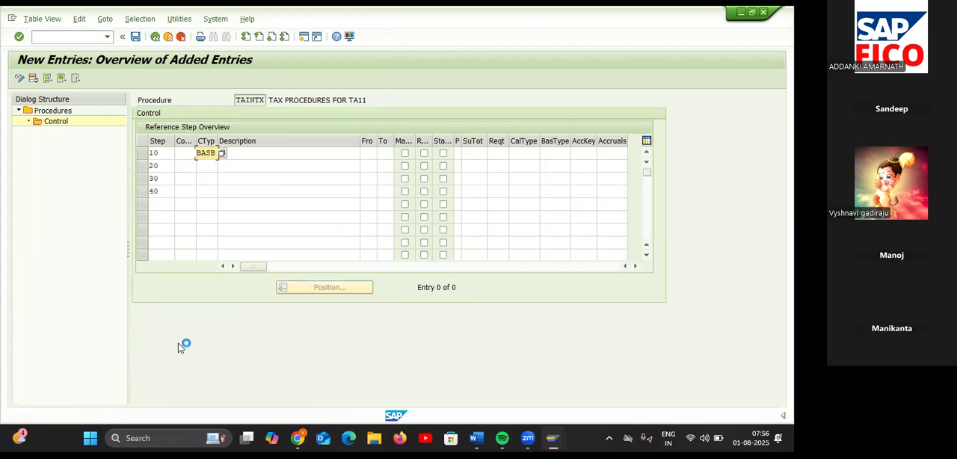
Step: Assign condition types VA11, VA22 and VA33 to steps 20, 30 and 40
left_click(210, 166)
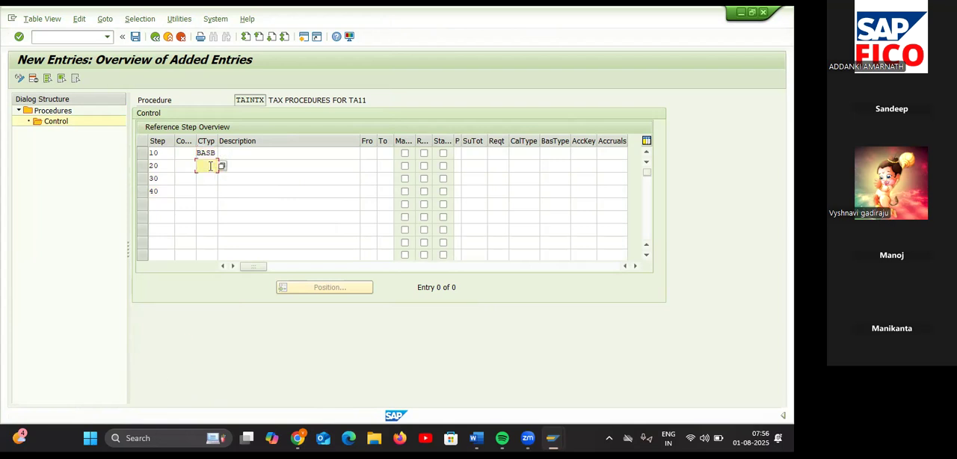
type("VA")
type("11")
left_click(211, 180)
type("VA22")
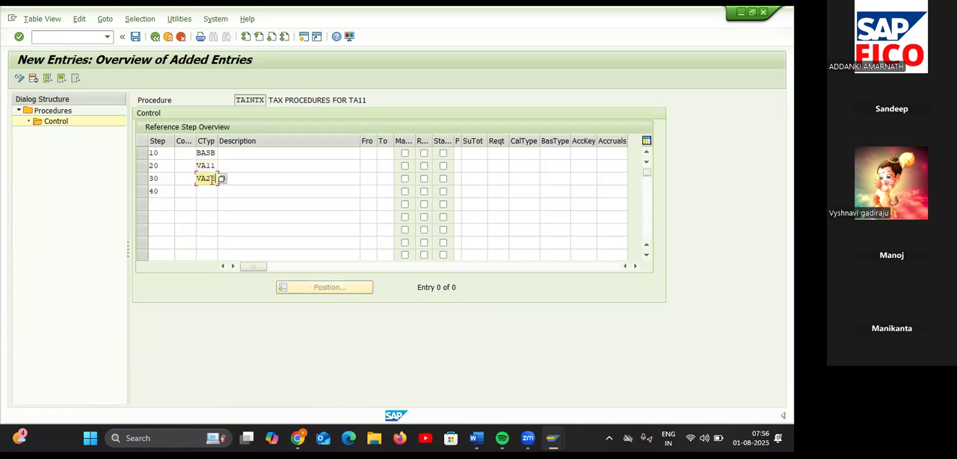
left_click(209, 193)
type("VA33")
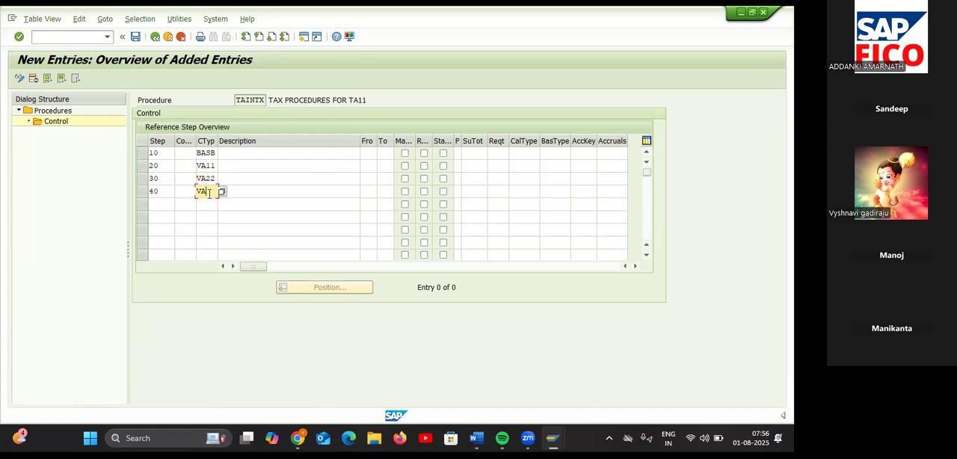
left_click(251, 154)
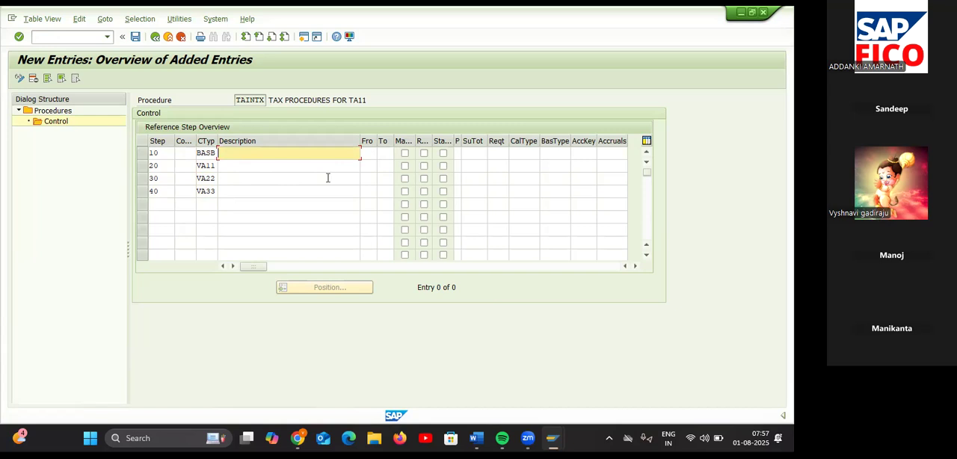
left_click(369, 154)
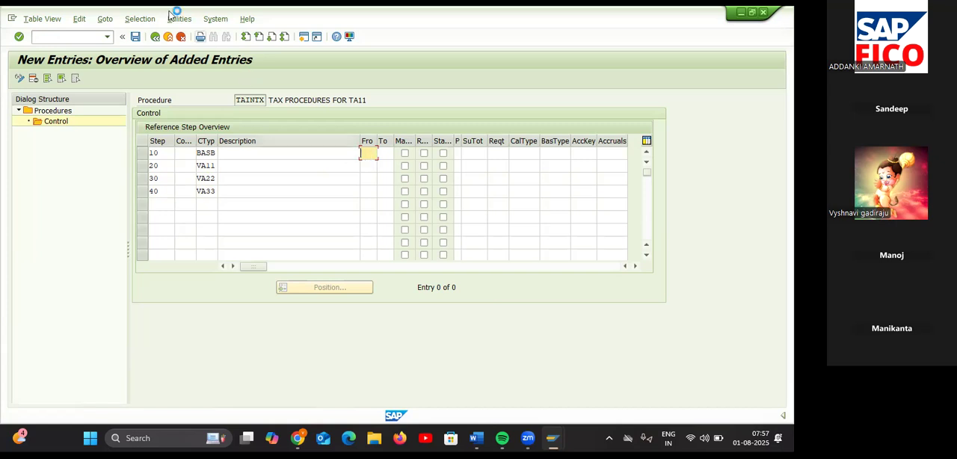
type("10")
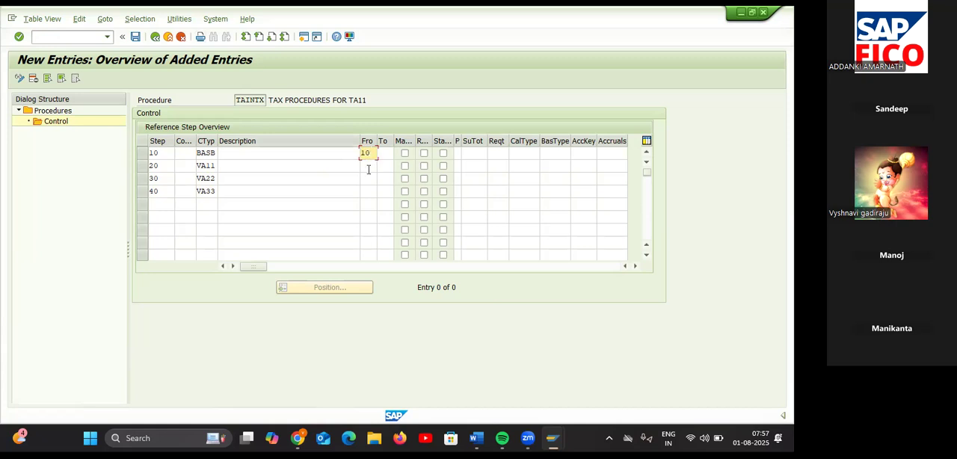
key("BackSpace")
key("BackSpace")
Step: Set the From and To reference steps to 10 for control steps 20, 30 and 40
left_click(367, 165)
type("10")
key("Tab")
type("10")
left_click(369, 178)
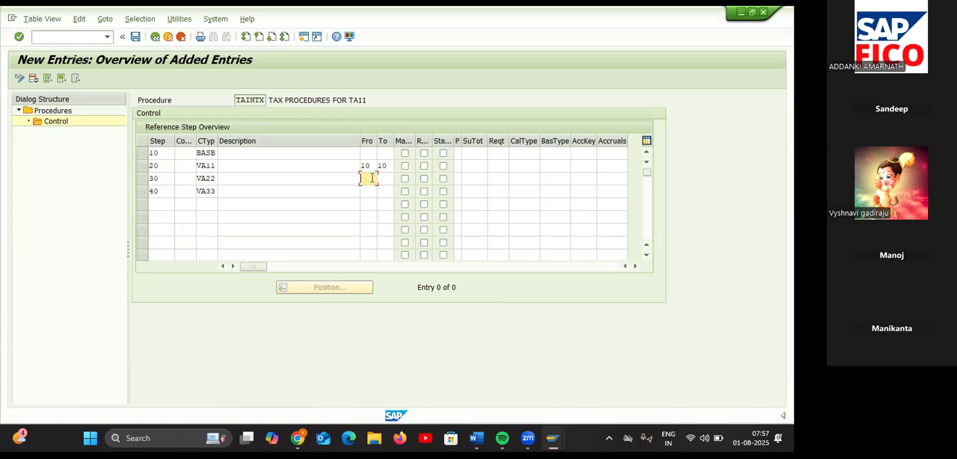
type("10")
left_click(386, 179)
type("10")
left_click(366, 190)
type("10")
left_click(387, 190)
type("10")
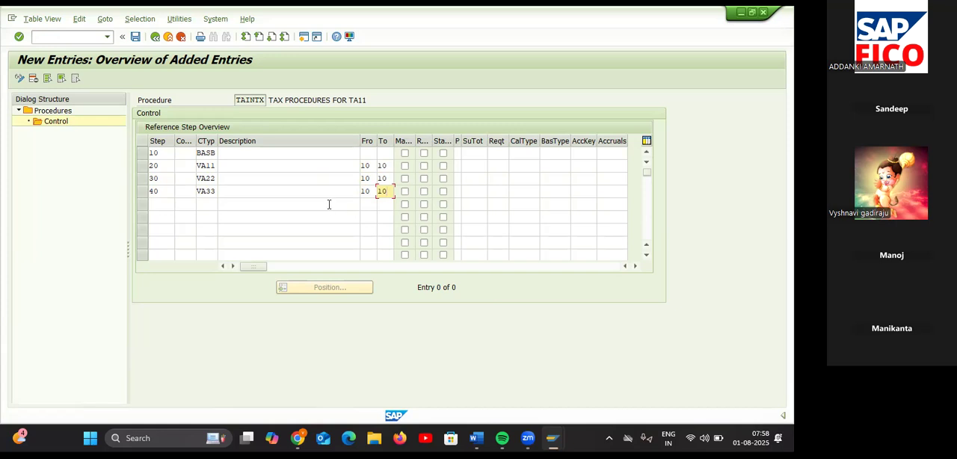
Step: Assign account keys VA1, VA2 and VA3 to steps 20, 30 and 40, and save the control entries
left_click(584, 166)
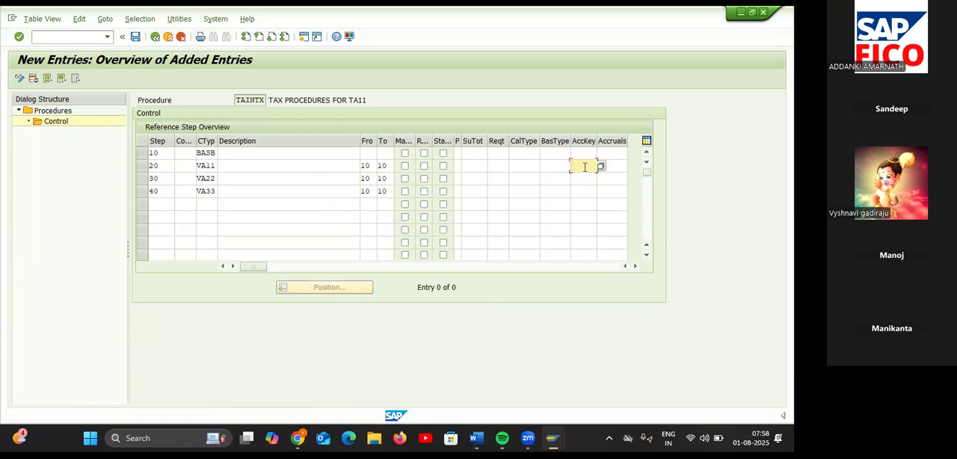
type("VA1")
left_click(580, 178)
type("VA2")
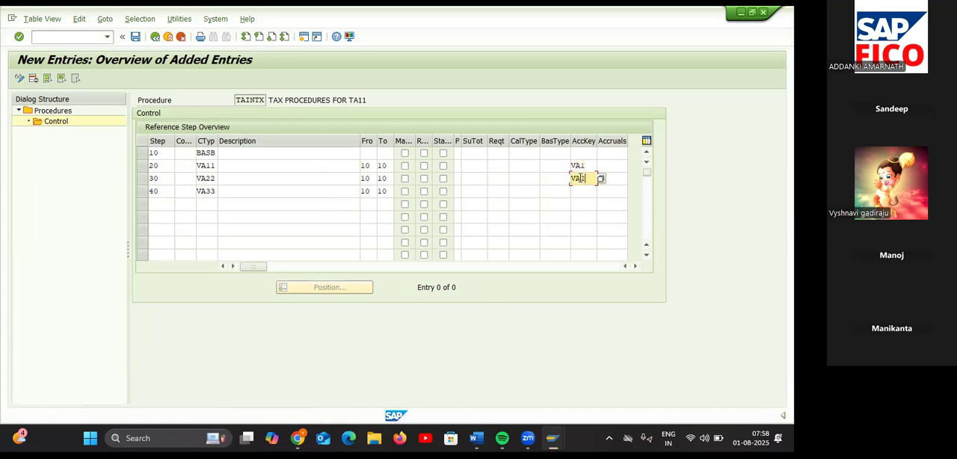
left_click(578, 190)
type("VA3")
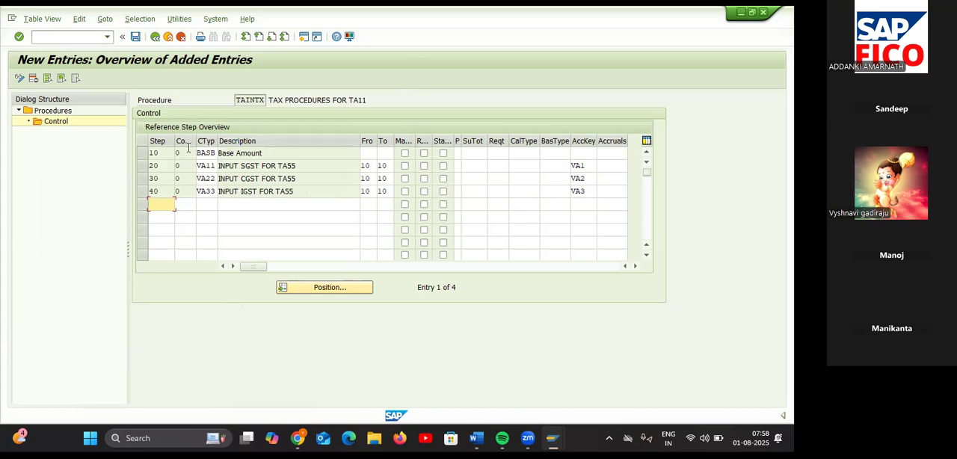
left_click(135, 37)
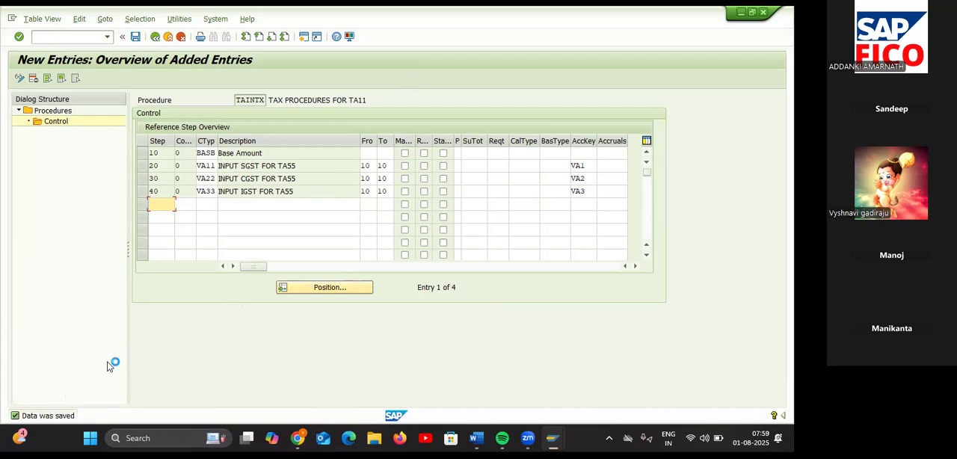
Step: Check the Word notes for the next configuration item and open transaction OBBG in SAP
mouse_move(477, 440)
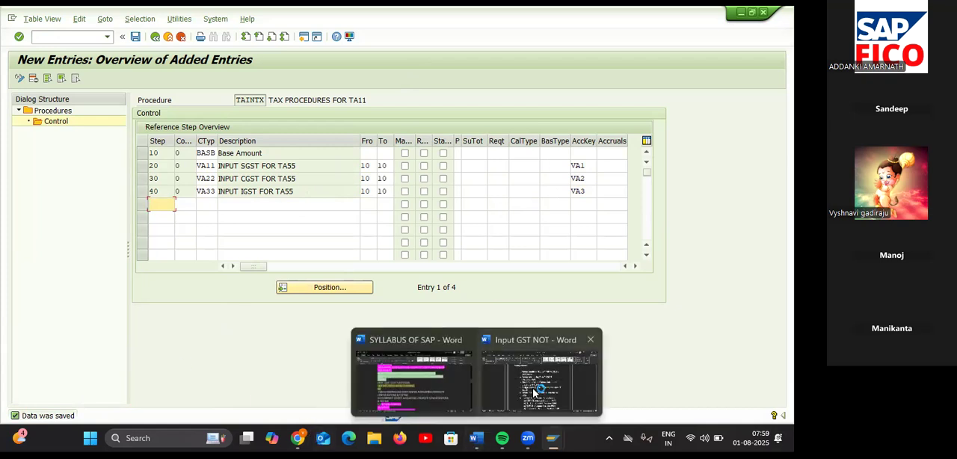
left_click(540, 391)
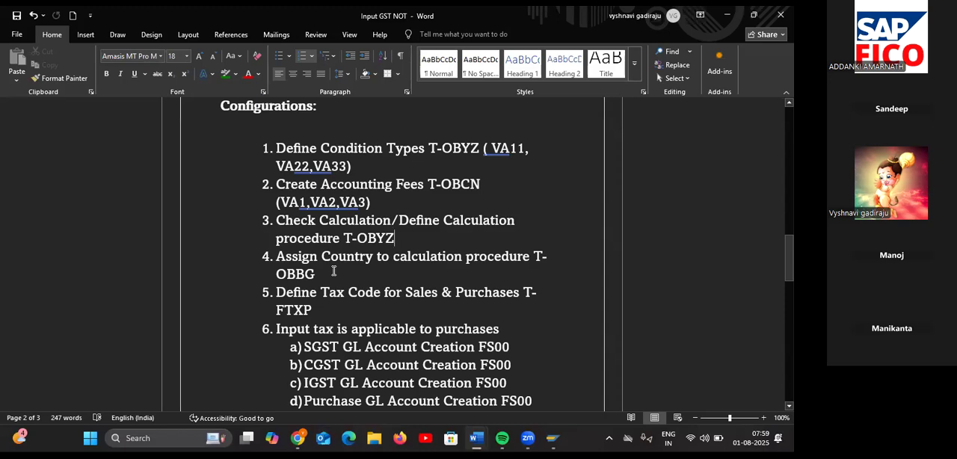
key("alt+Tab")
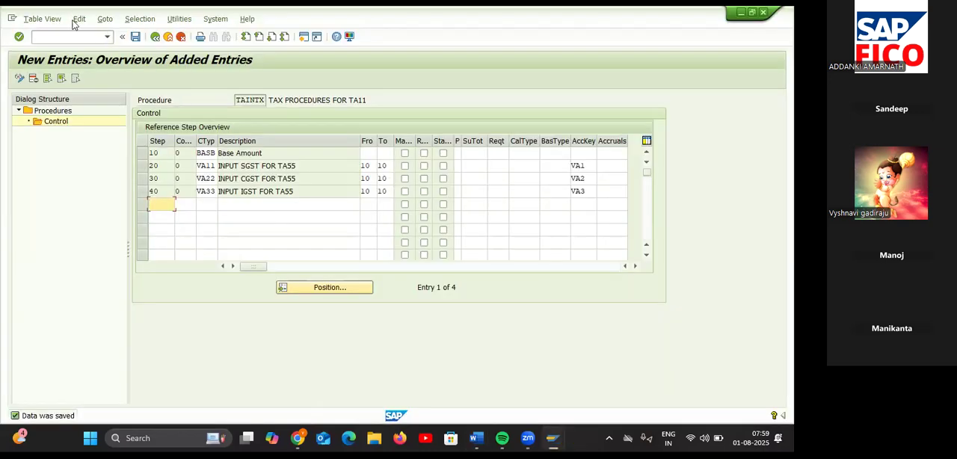
left_click(70, 36)
type("/N")
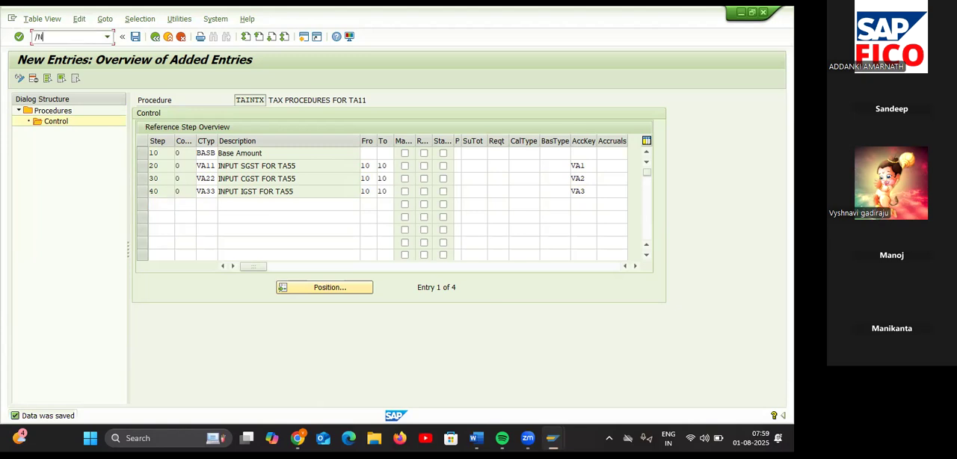
type("OBBG")
key("Return")
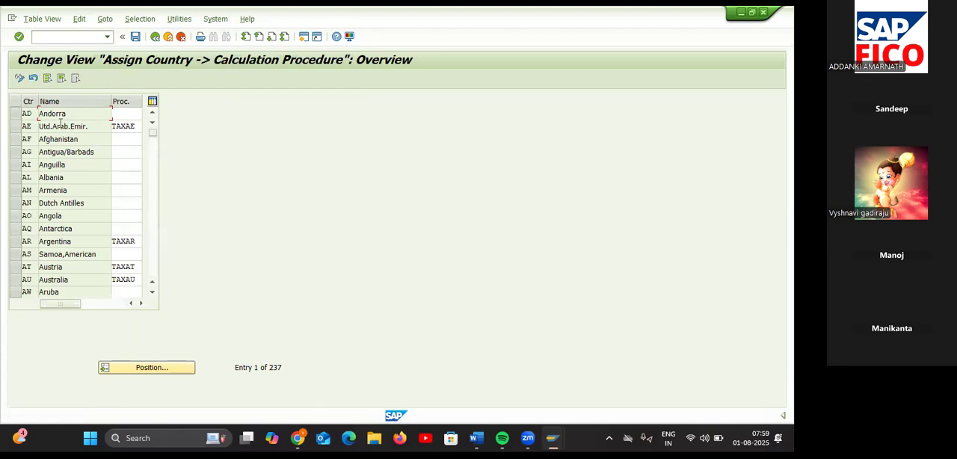
Step: Position the country list at IN (India) and clear the calculation procedure entered there
left_click(153, 367)
type("IN")
key("Return")
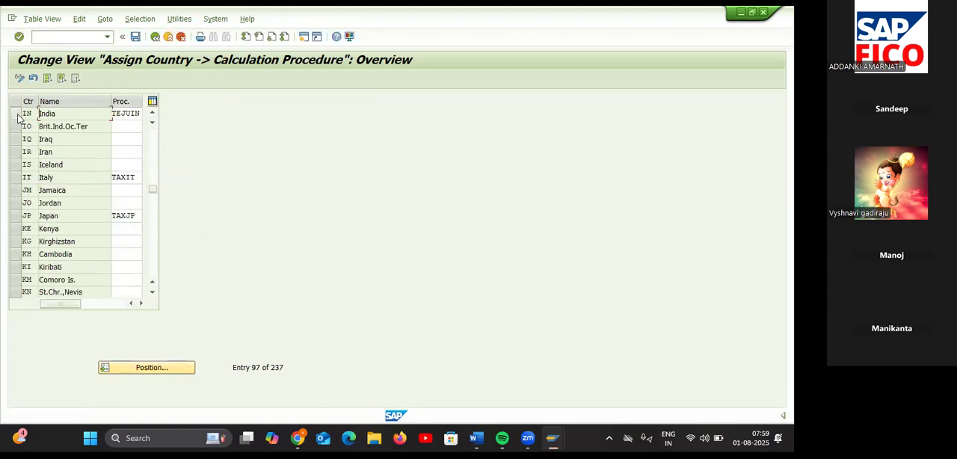
double_click(138, 114)
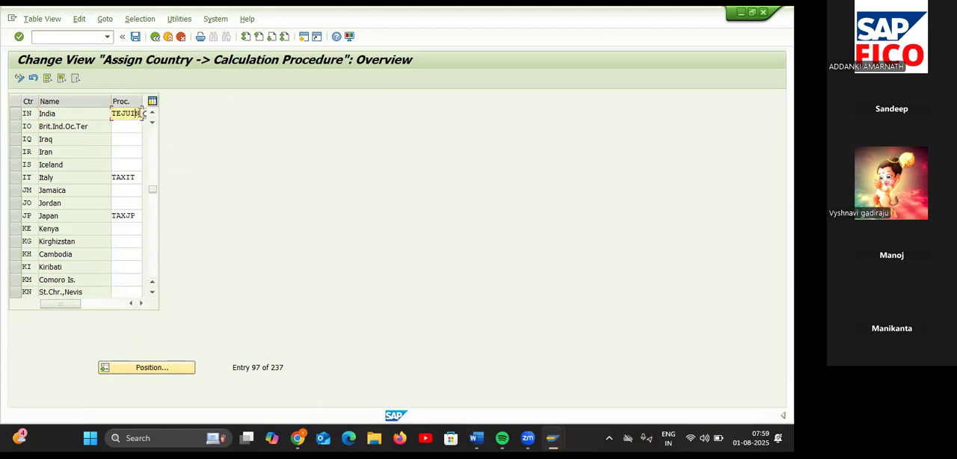
left_click(142, 113)
key("BackSpace")
key("BackSpace")
key("BackSpace")
key("BackSpace")
key("BackSpace")
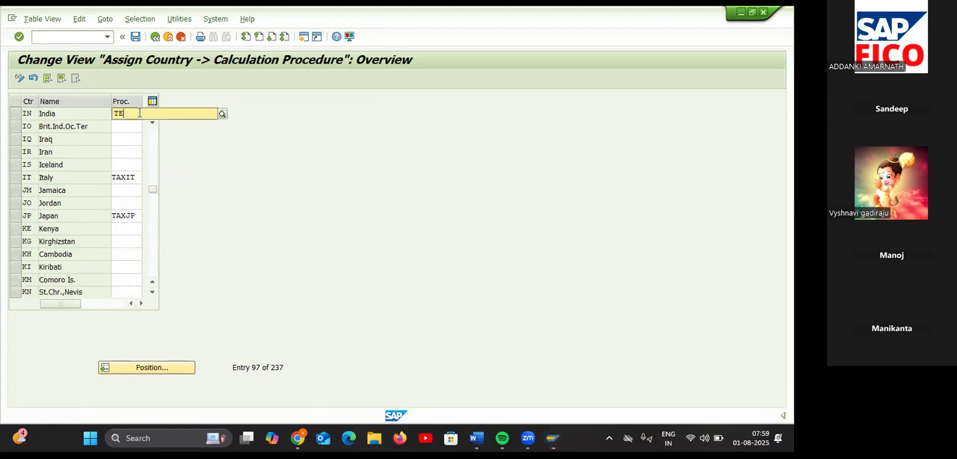
key("BackSpace")
type("VNIN")
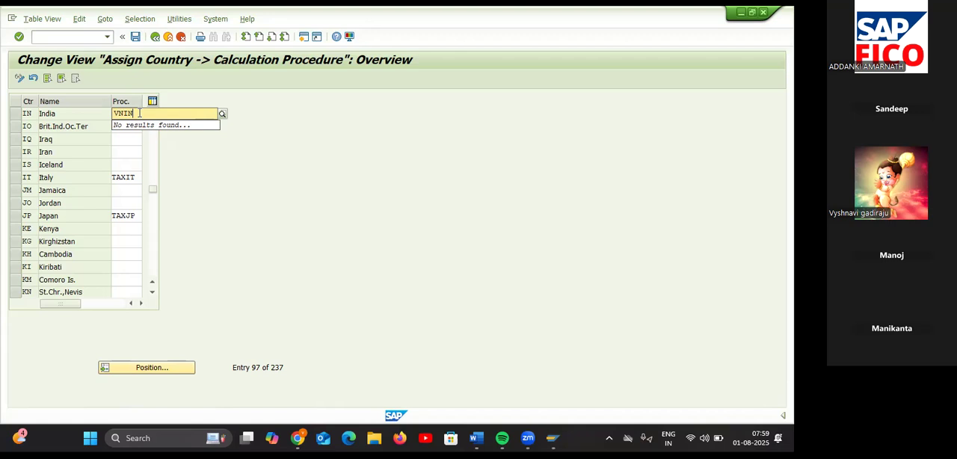
type("TX")
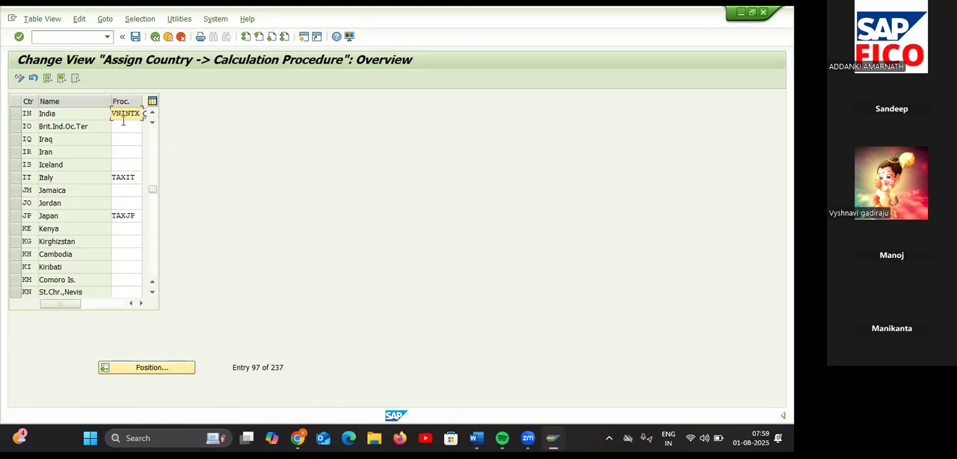
key("BackSpace")
type("A")
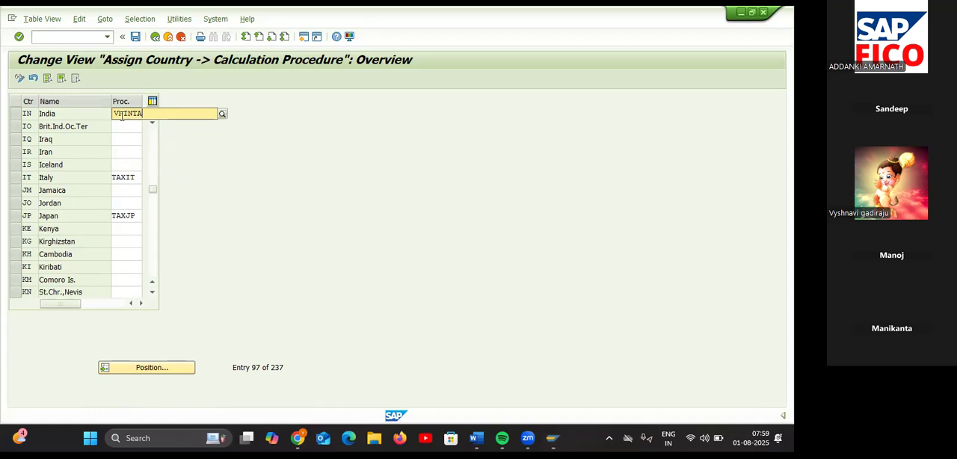
key("BackSpace")
key("BackSpace")
key("BackSpace")
key("BackSpace")
key("BackSpace")
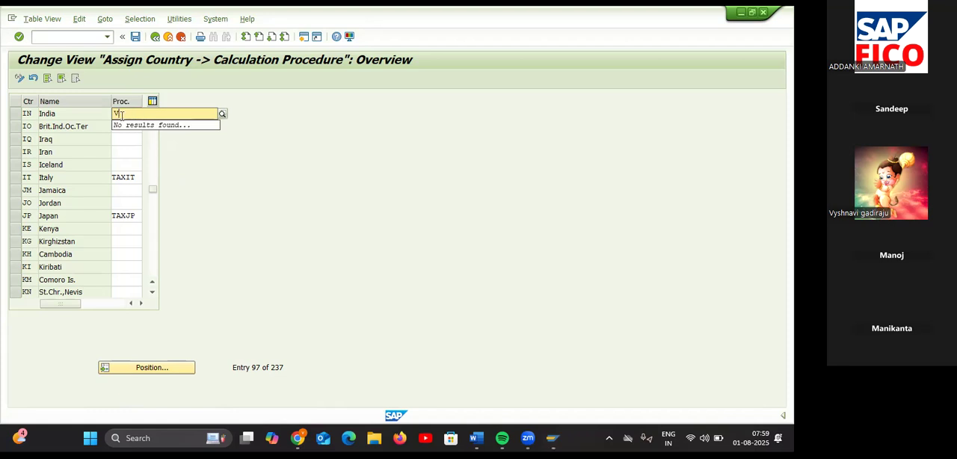
type("aINTZ")
key("BackSpace")
key("BackSpace")
key("BackSpace")
key("BackSpace")
key("BackSpace")
key("BackSpace")
Step: Assign calculation procedure TAINTX to India and save it under the proposed customizing request
type("TAI")
type("NT")
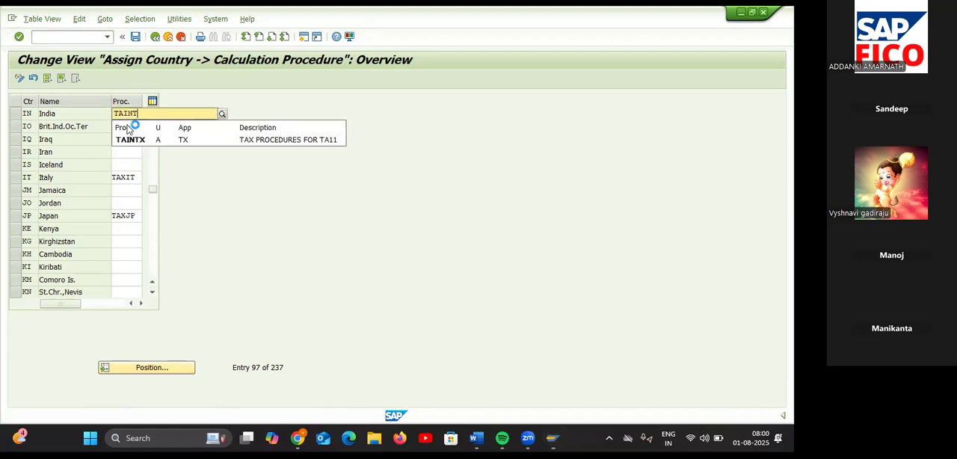
left_click(162, 141)
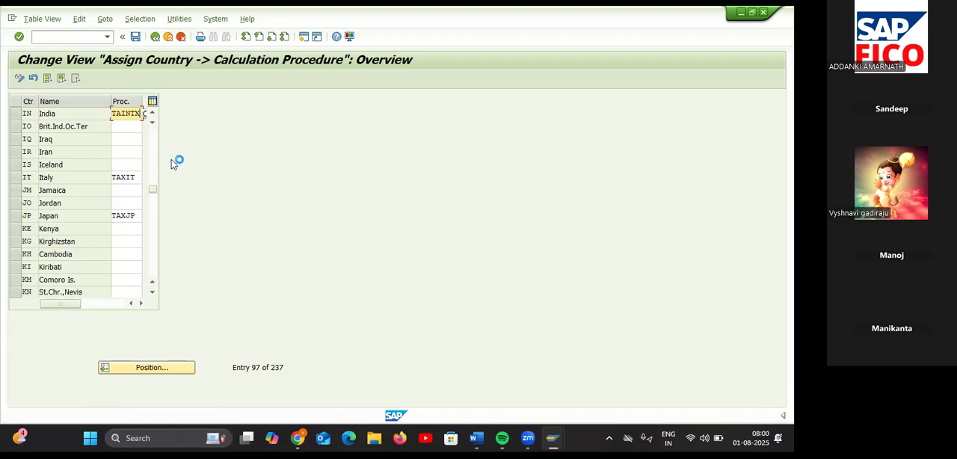
left_click(135, 37)
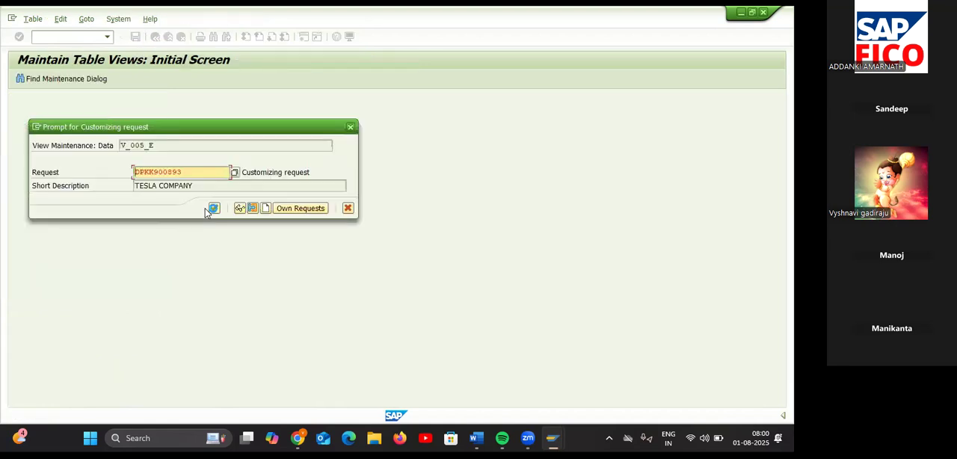
left_click(215, 208)
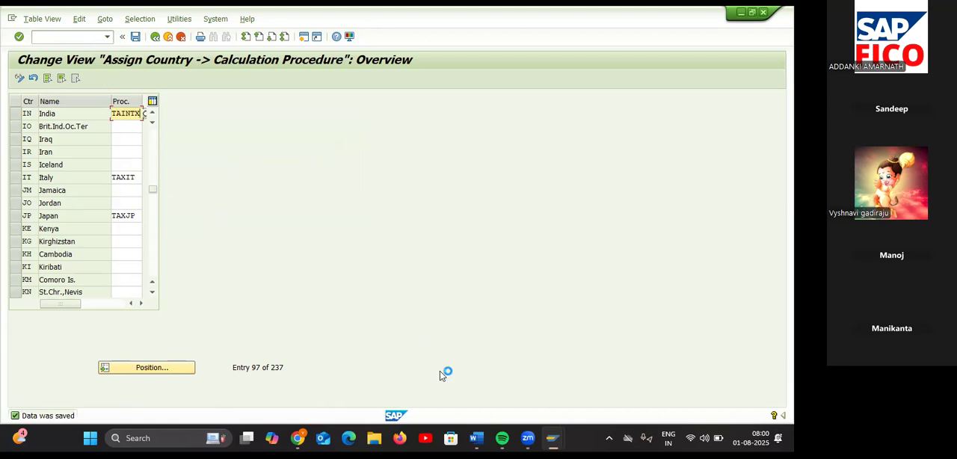
Step: Switch to the Input GST notes in Word and shorten item 5 to "Define Tax Code for Purchases T-FTXP"
mouse_move(476, 438)
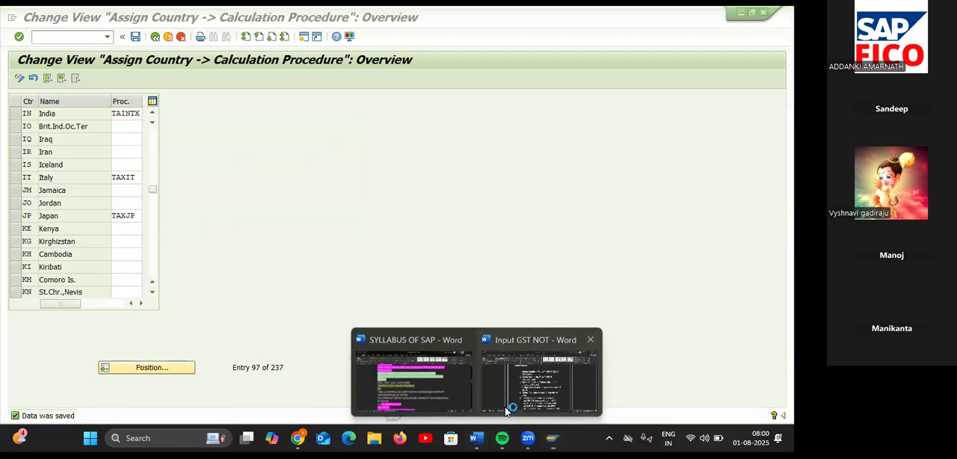
left_click(504, 407)
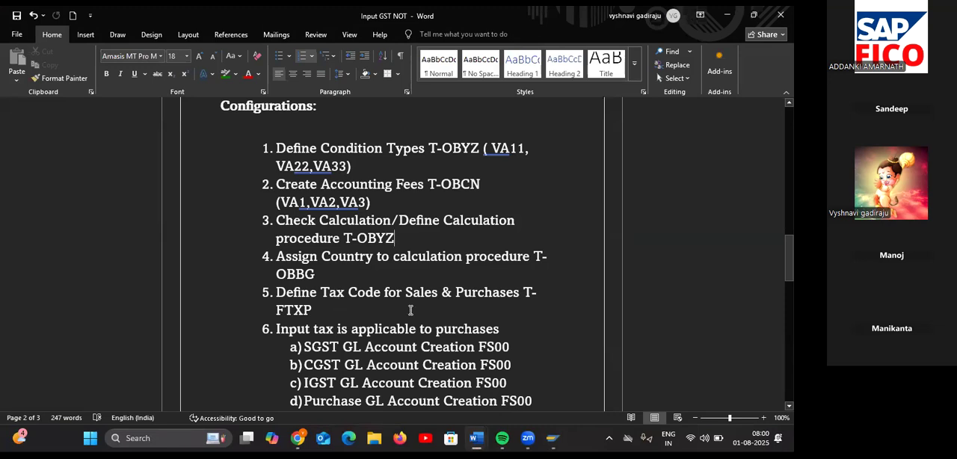
key("alt+Tab")
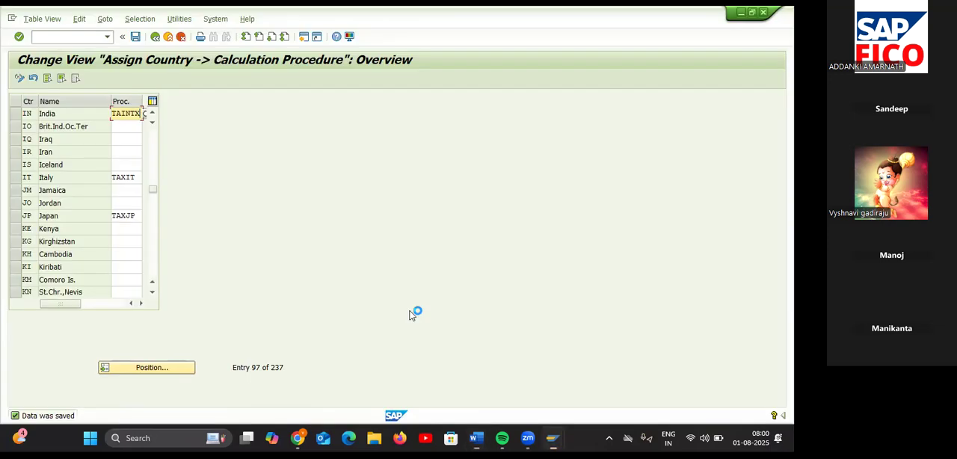
key("alt+Tab")
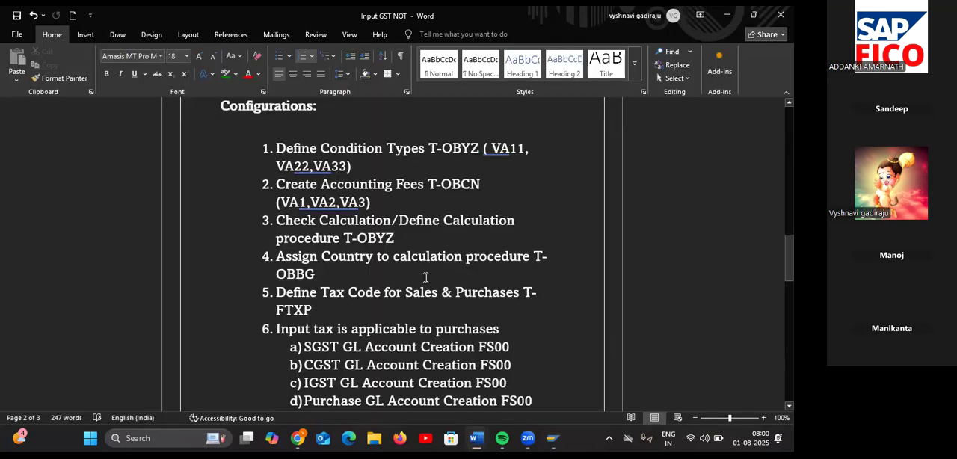
key("BackSpace")
key("BackSpace")
key("BackSpace")
key("BackSpace")
key("BackSpace")
key("BackSpace")
key("BackSpace")
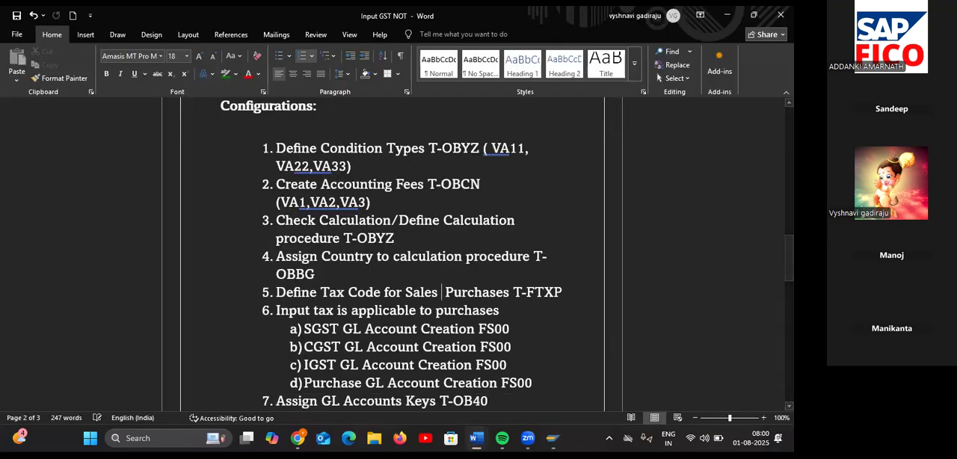
key("BackSpace")
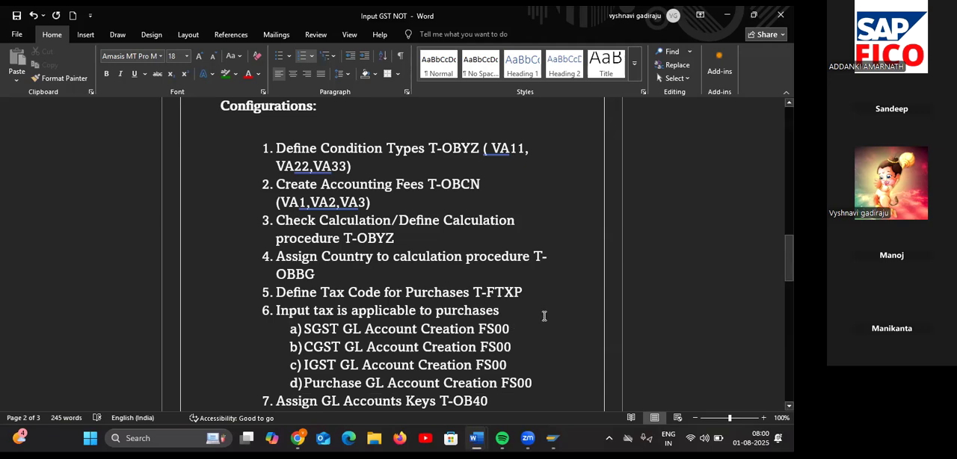
Step: Return to SAP and open transaction FTXP for country IN
key("alt+Tab")
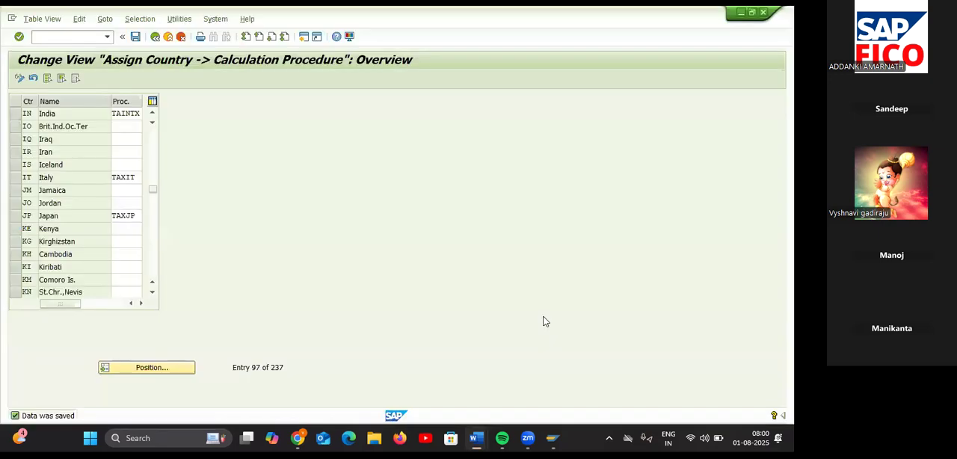
left_click(75, 39)
type("/")
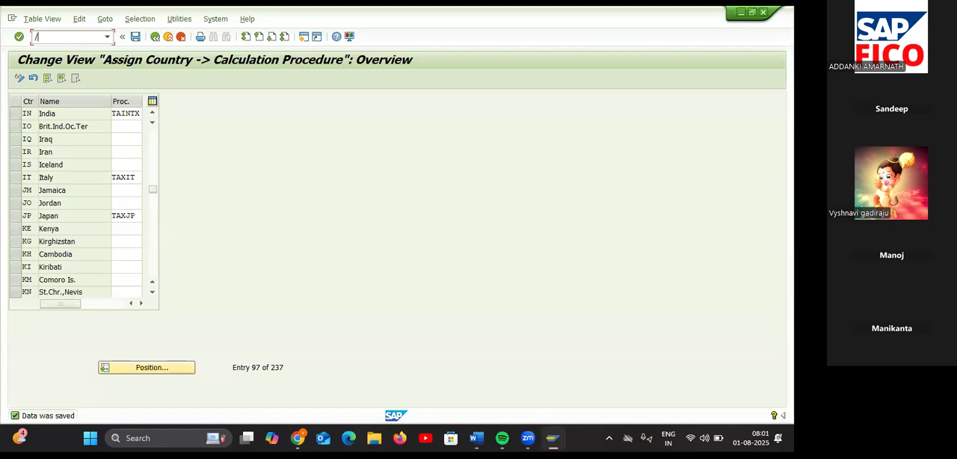
type("NFTXP")
key("Return")
key("alt+Tab")
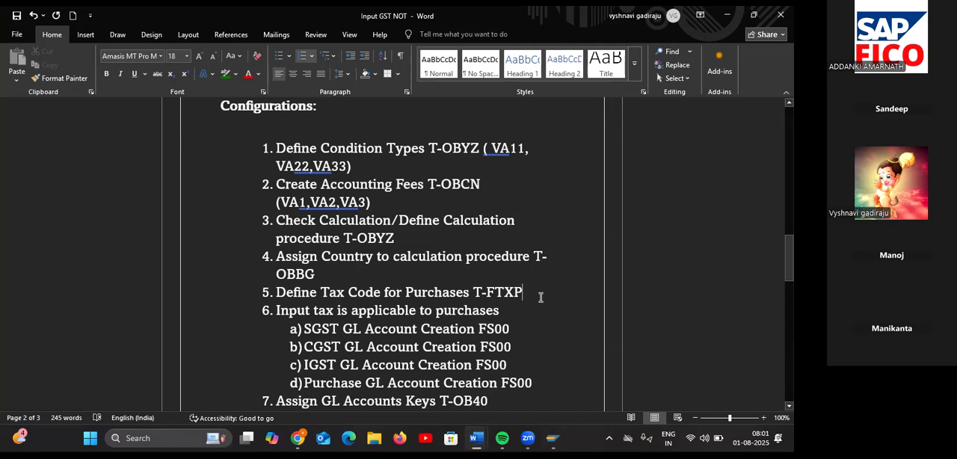
key("alt+Tab")
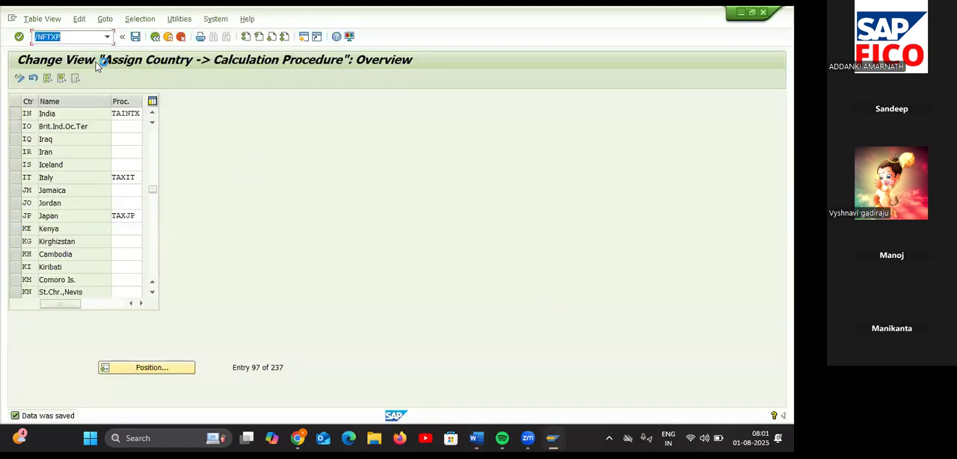
key("Return")
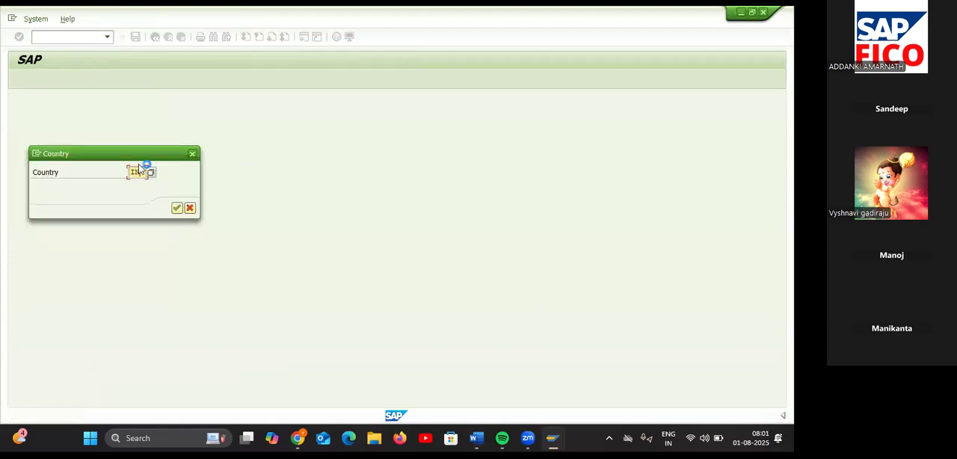
key("Return")
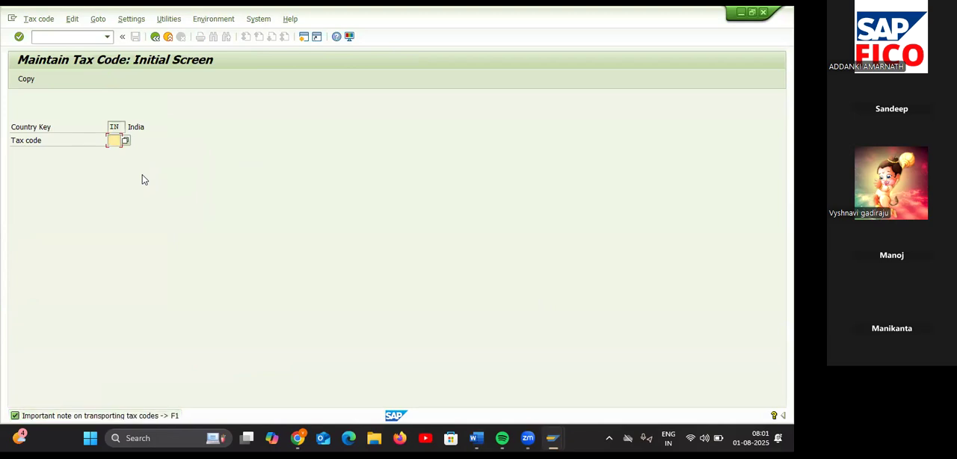
Step: Look up the possible tax code values for India
left_click(126, 141)
left_click(125, 141)
left_click(125, 141)
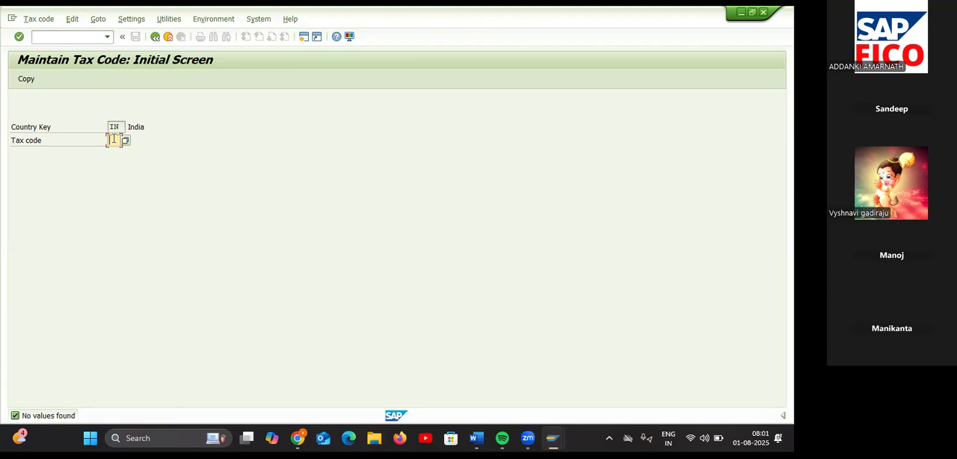
Step: Start creating tax code V1 for country IN so that its properties can be entered
key("F4")
type("V1")
key("Return")
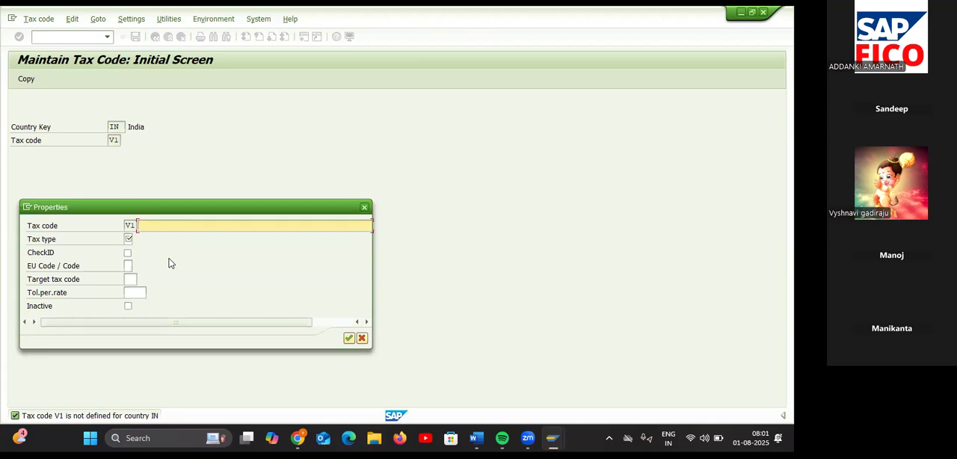
Step: Describe tax code V1 as "INPUT SGST & CGST FOR TA55", adapting the earlier CO99 description
type("IN")
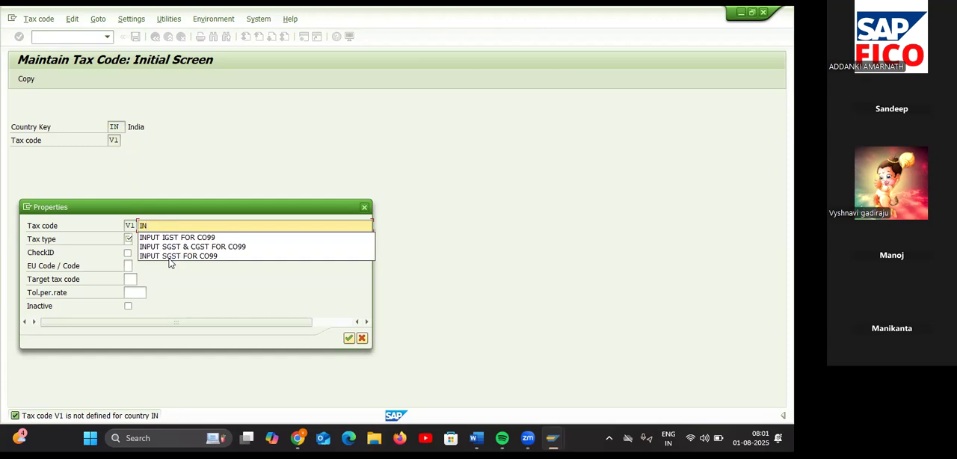
key("Down")
key("Down")
key("Return")
key("BackSpace")
key("BackSpace")
key("BackSpace")
key("BackSpace")
type("TA55")
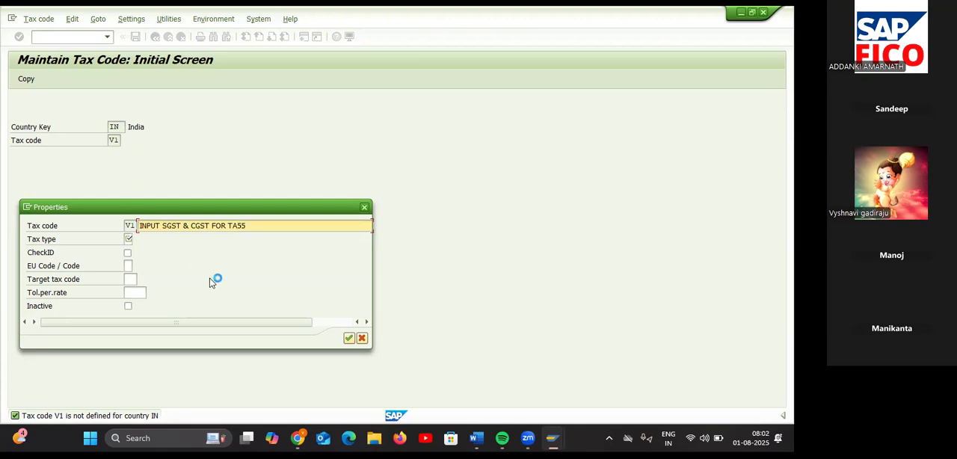
Step: Set the tax type to V (Input tax) and confirm the properties to reach the tax rates
left_click(129, 239)
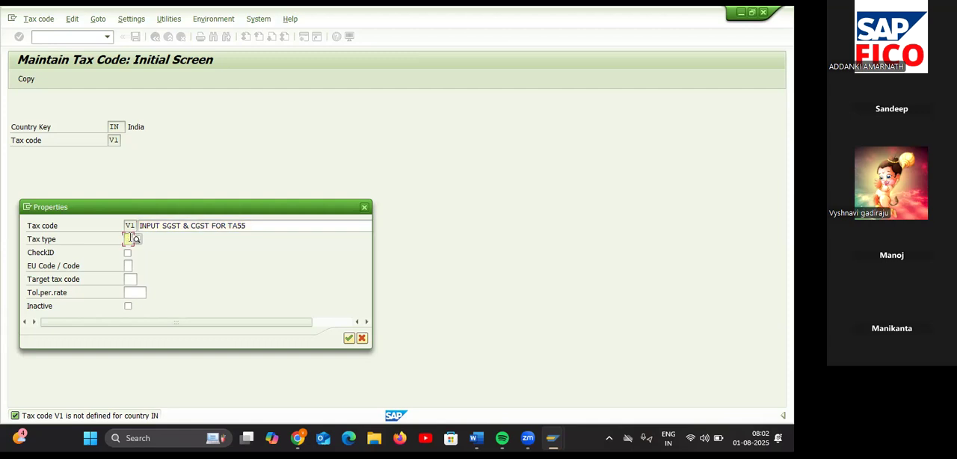
left_click(136, 239)
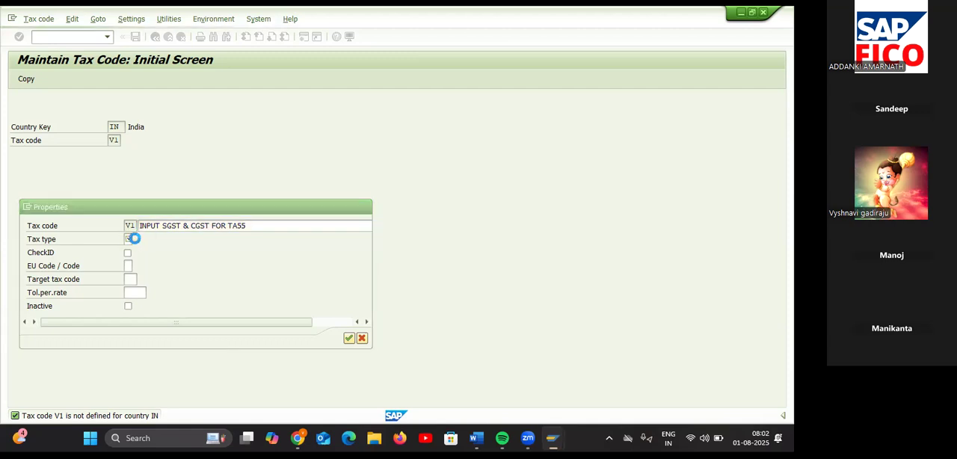
left_click(77, 65)
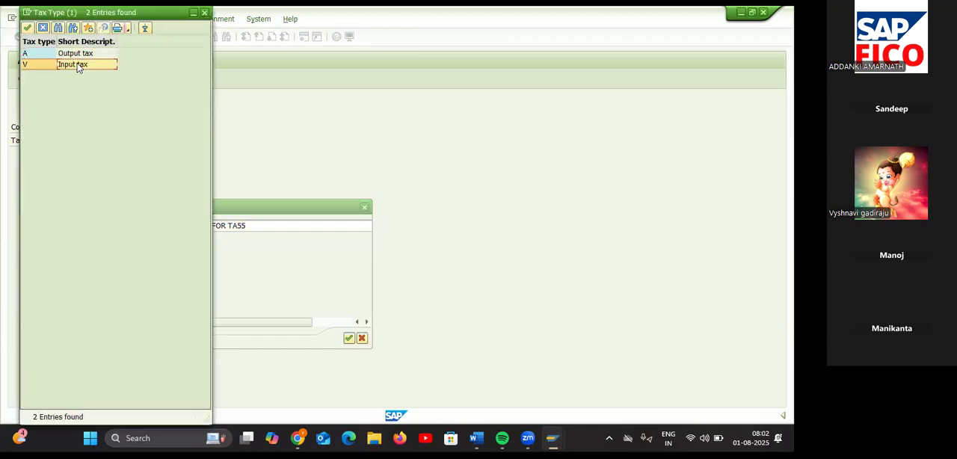
double_click(78, 65)
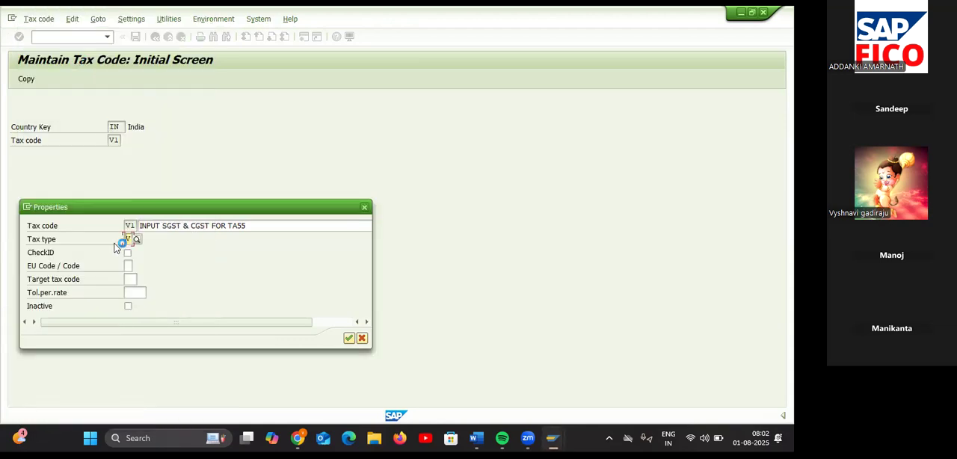
left_click(350, 339)
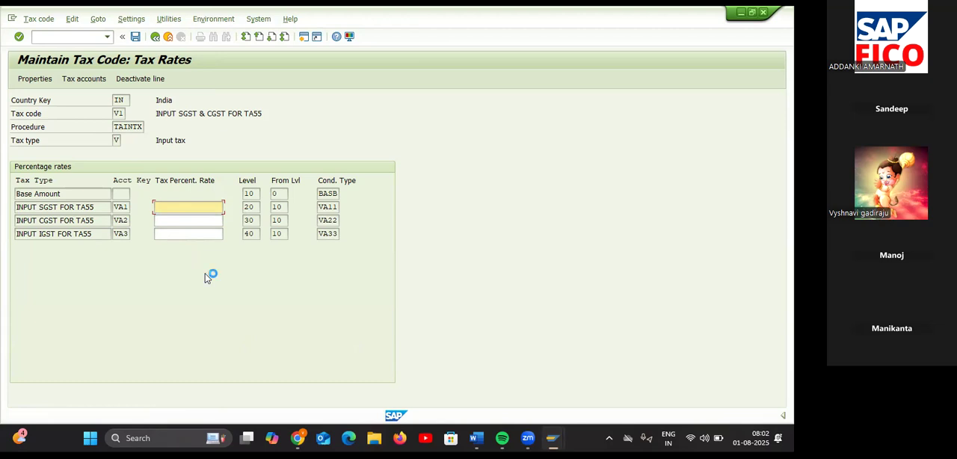
type("6%")
Step: Set the tax percentage rate of tax code V1 to 6 for both INPUT SGST and INPUT CGST
key("BackSpace")
left_click(184, 219)
type("6")
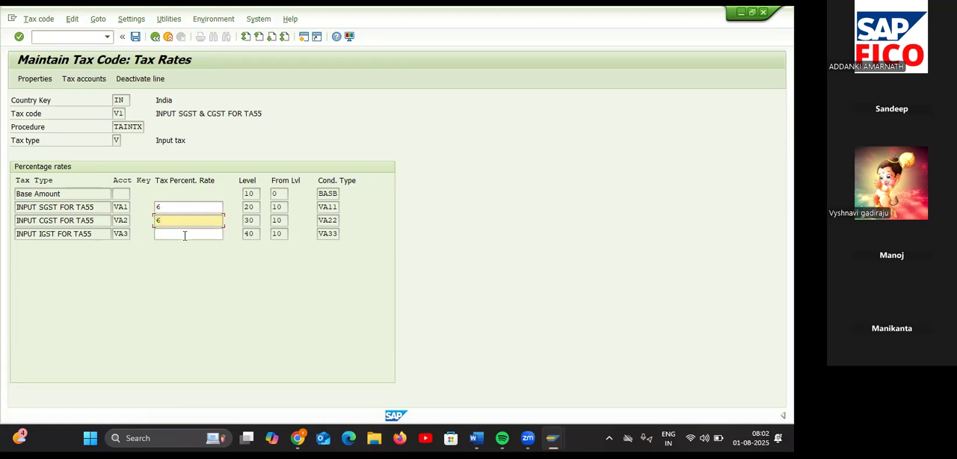
Step: Leave the INPUT IGST rate of tax code V1 empty and save the tax code
left_click(185, 236)
type("6")
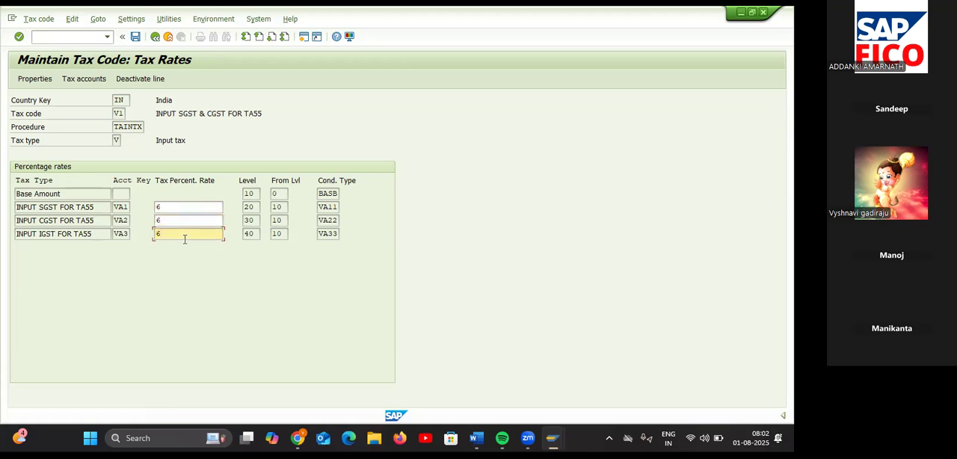
key("BackSpace")
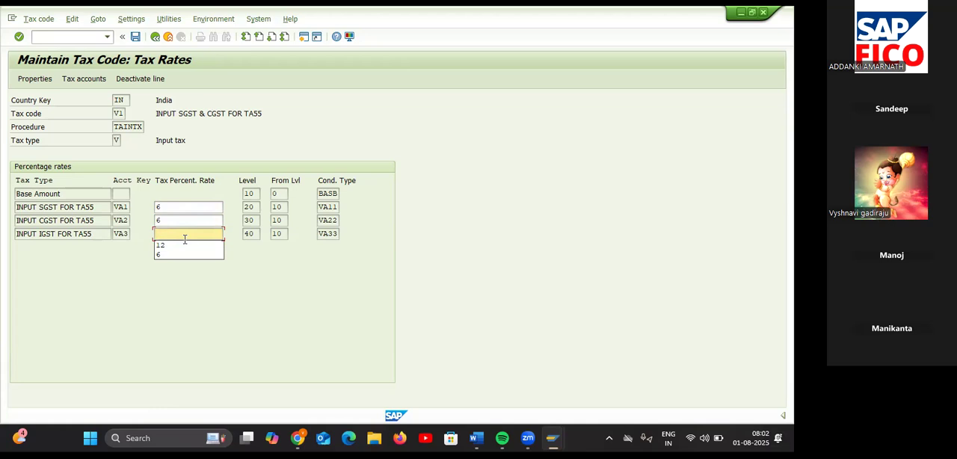
type("1")
key("BackSpace")
left_click(135, 38)
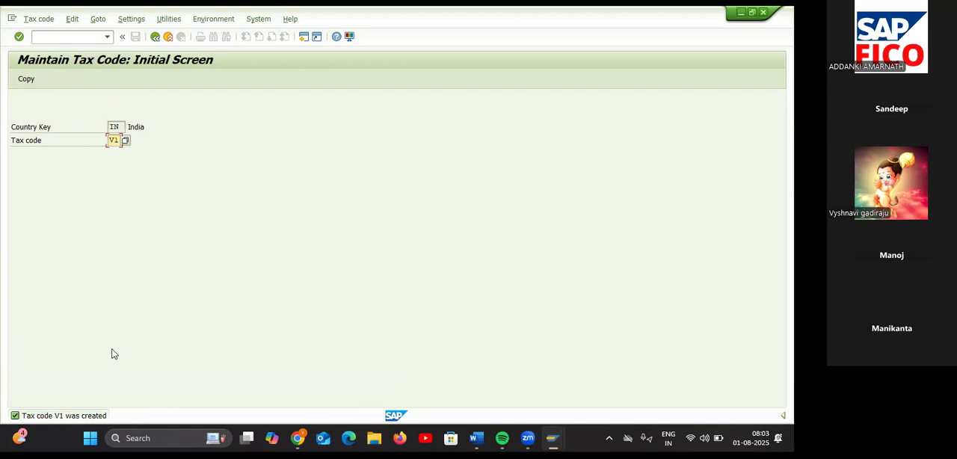
Step: Start tax code V2 for India and describe it as "INPUT IGST FOR TA55", adapting the earlier CO99 description
double_click(113, 140)
type("V2")
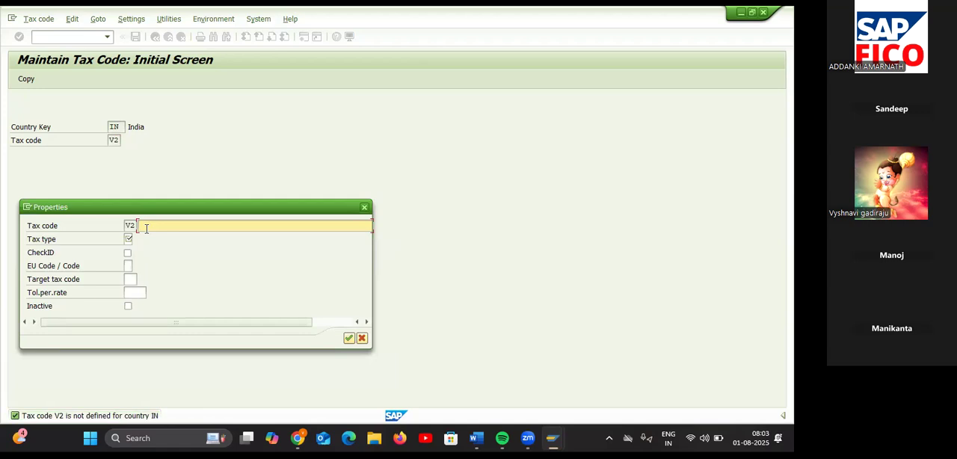
type("I")
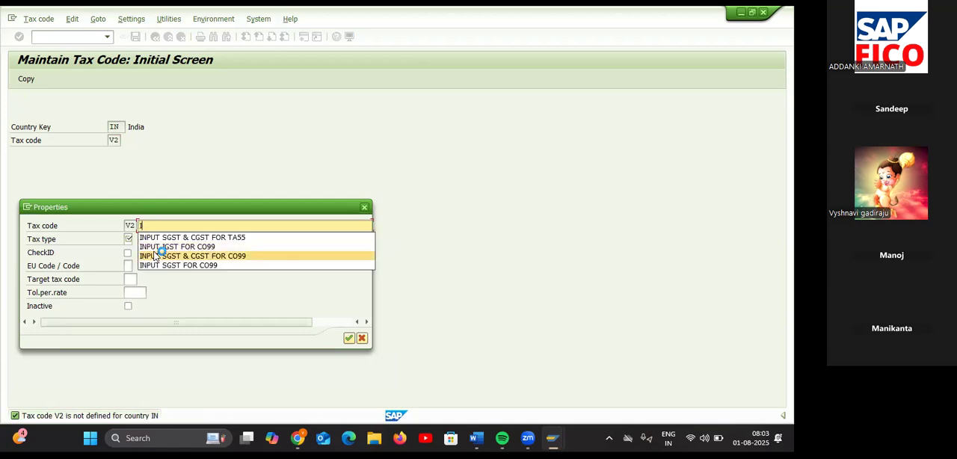
left_click(156, 245)
key("BackSpace")
key("BackSpace")
key("BackSpace")
key("BackSpace")
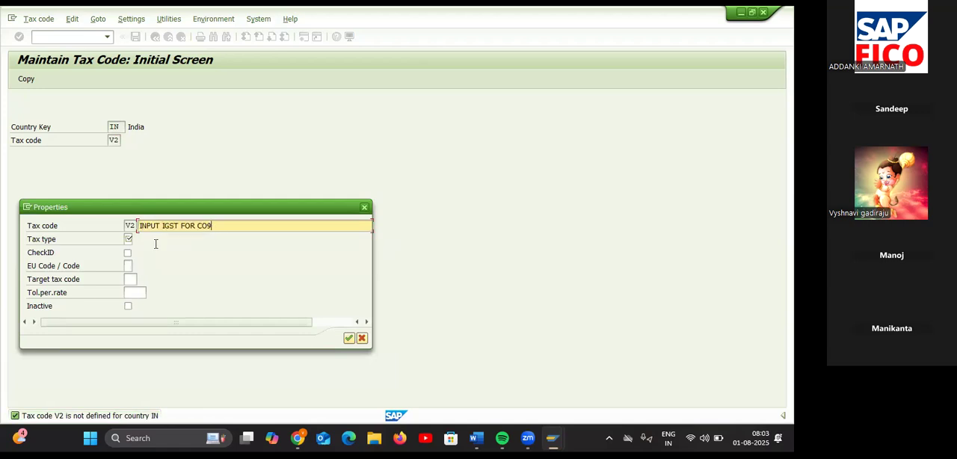
type("55")
Step: Set the tax type of V2 to V (Input tax) and confirm the properties to reach the tax rates
left_click(128, 239)
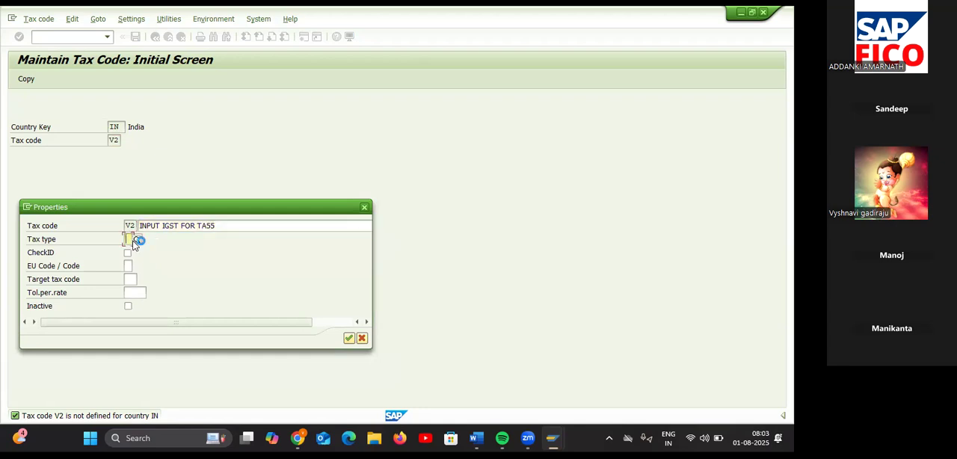
double_click(79, 65)
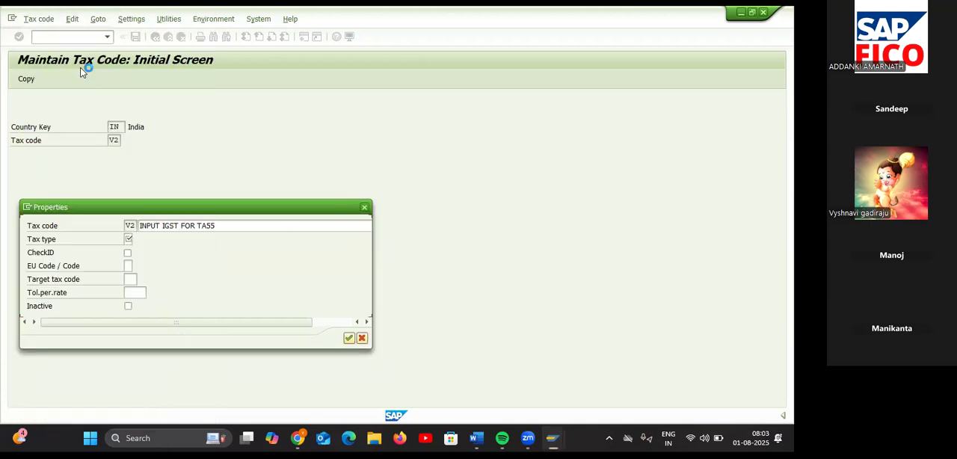
left_click(348, 339)
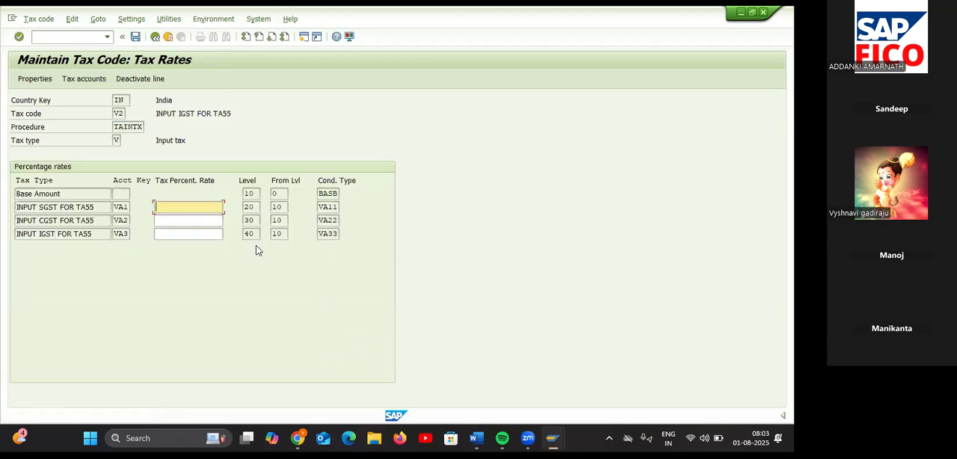
Step: Set the INPUT IGST rate of tax code V2 to 12 percent and save the tax code
left_click(207, 235)
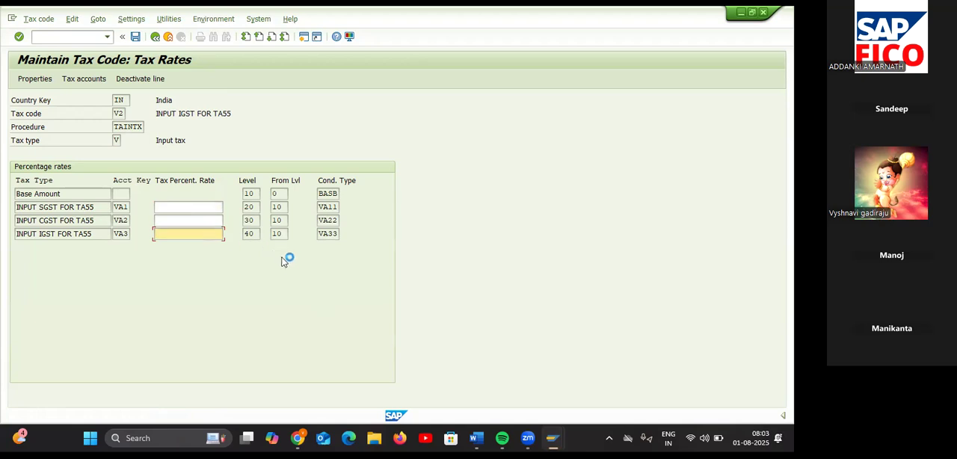
type("12")
key("Return")
key("Return")
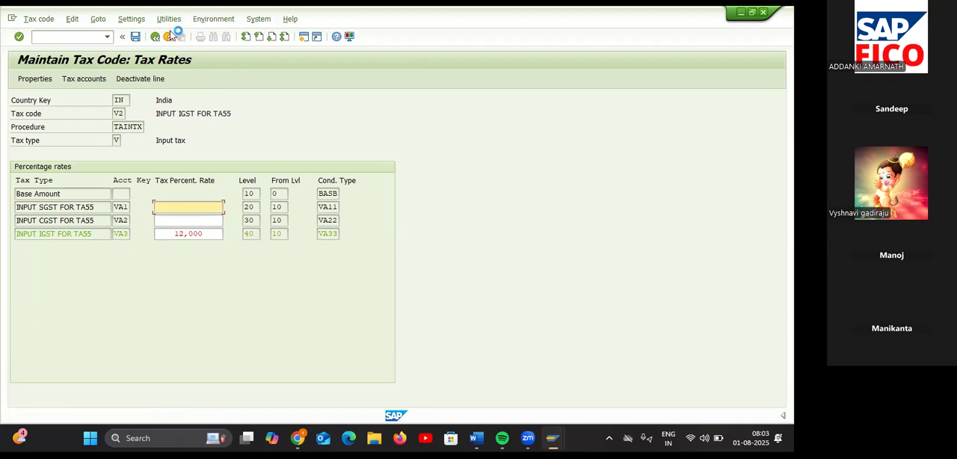
left_click(137, 38)
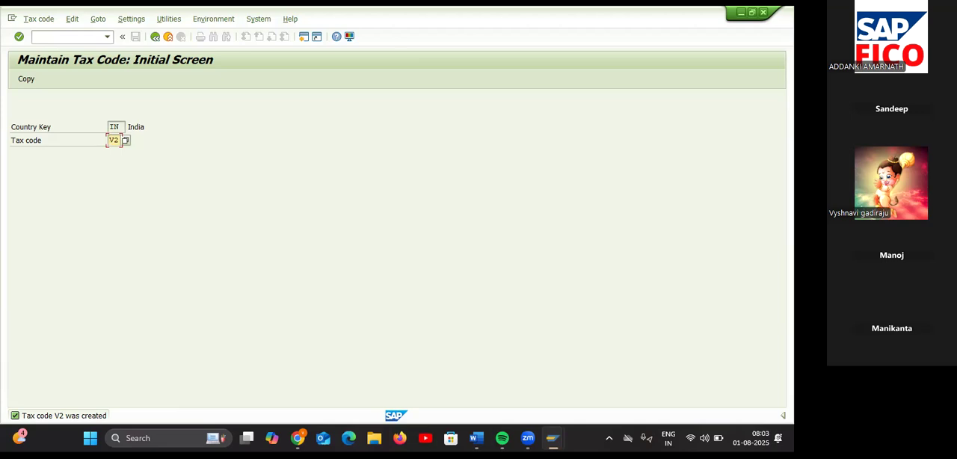
Step: Switch to the Word notes and add "(V1" on its own line under item 5, Define Tax Code for Purchases
left_click(477, 438)
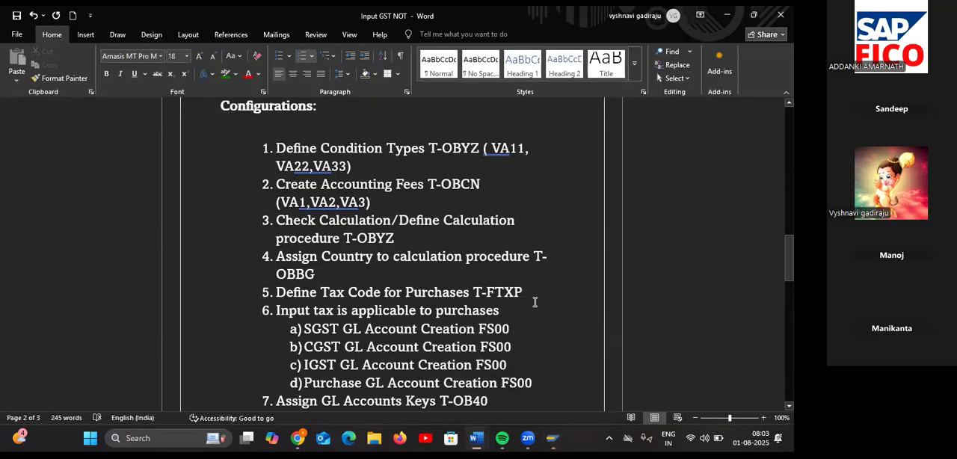
type("( ")
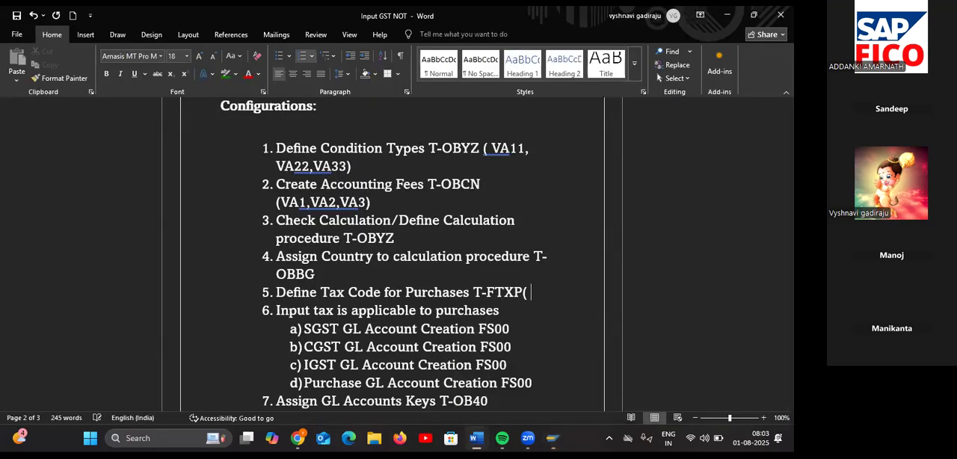
type("V1")
key("Left")
key("Left")
key("Left")
key("Return")
key("BackSpace")
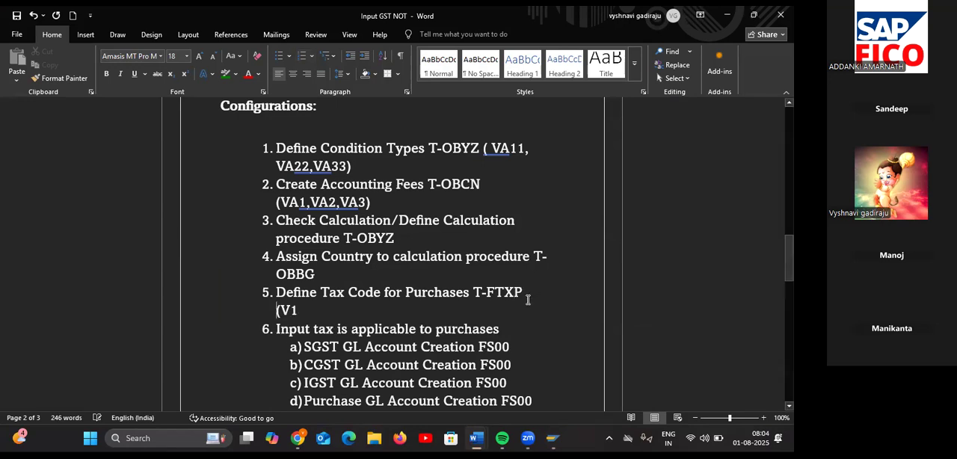
Step: Extend the V1 note under item 5 with "- INPUT SGST & CGST"
left_click(363, 309)
type("- IN")
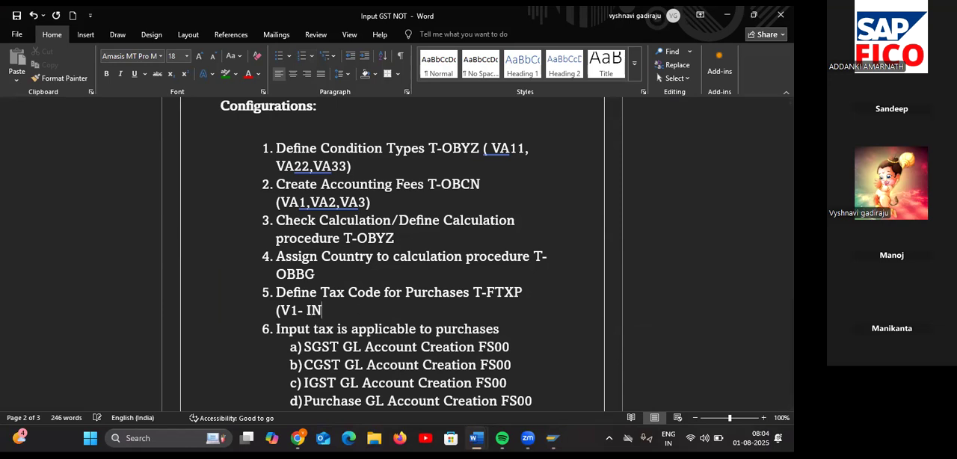
type("PUT SGST")
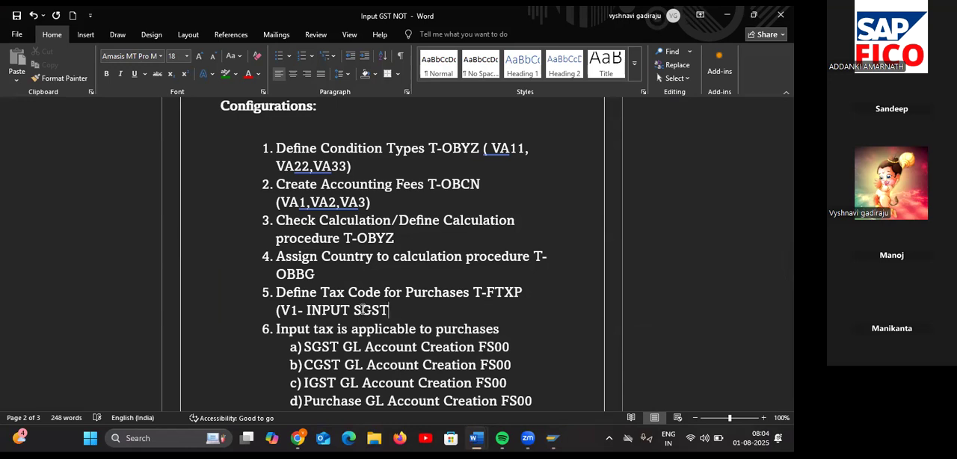
type("%")
key("BackSpace")
type("&")
key("BackSpace")
type("& CGST")
Step: Add the line "V2- INPUT IGST)" below the V1 note and save the document
key("shift+Return")
type("V2")
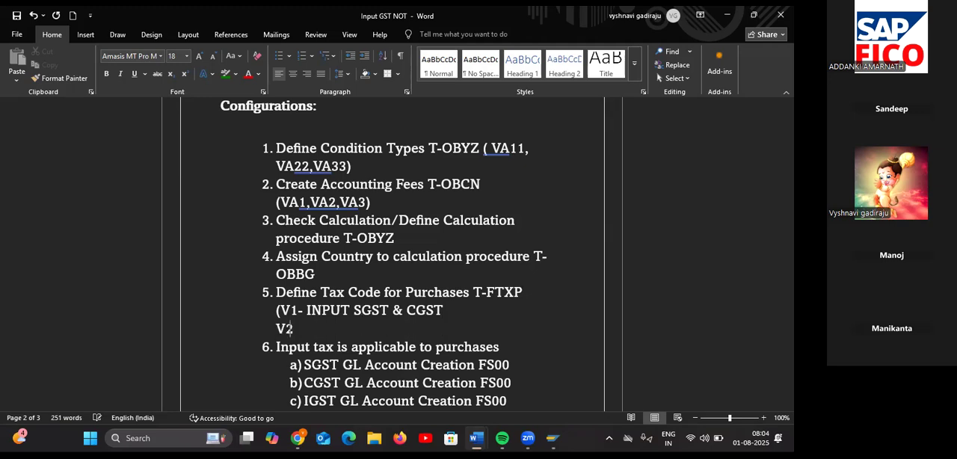
type("- INPUT ")
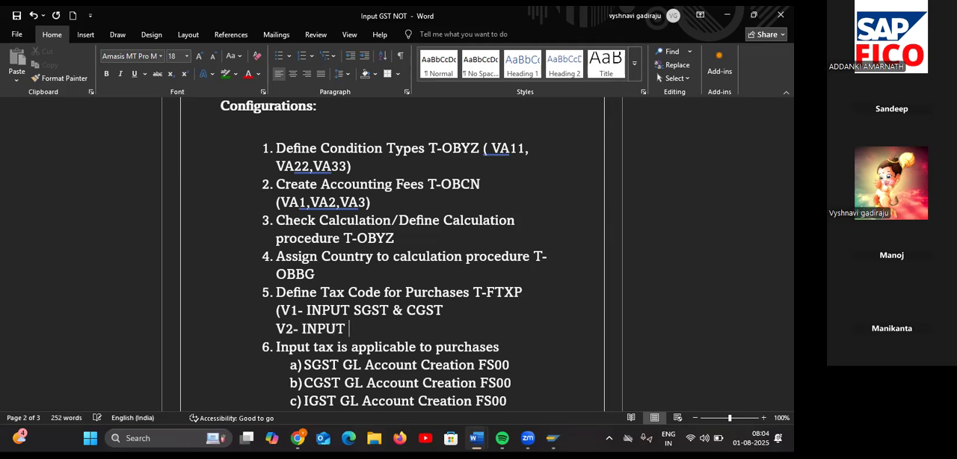
type("IGST)")
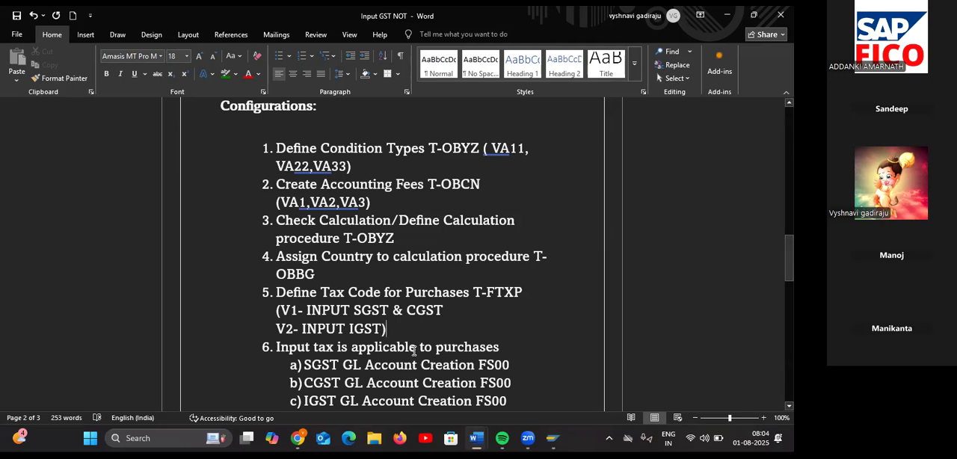
scroll(413, 350, "down", 2)
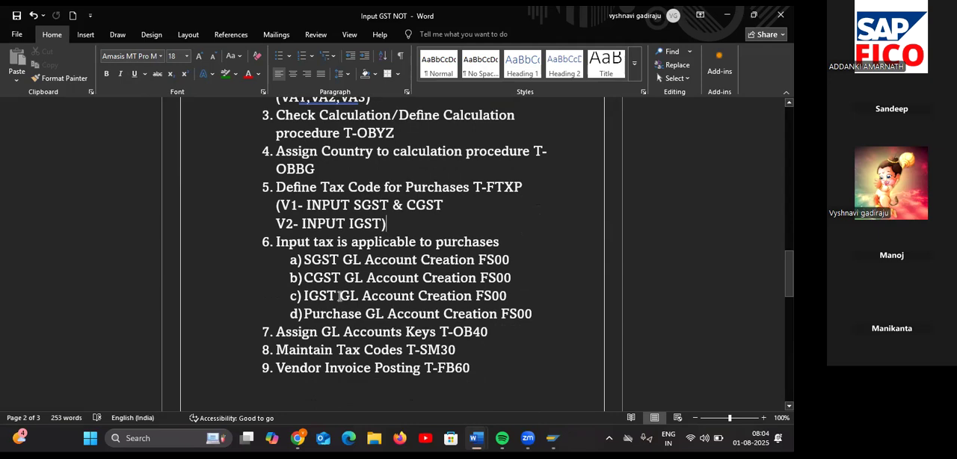
mouse_move(552, 438)
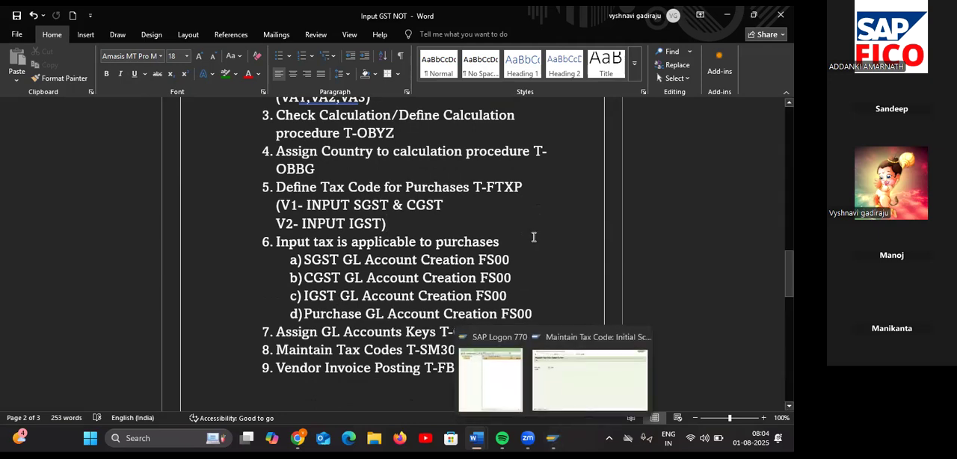
left_click(16, 15)
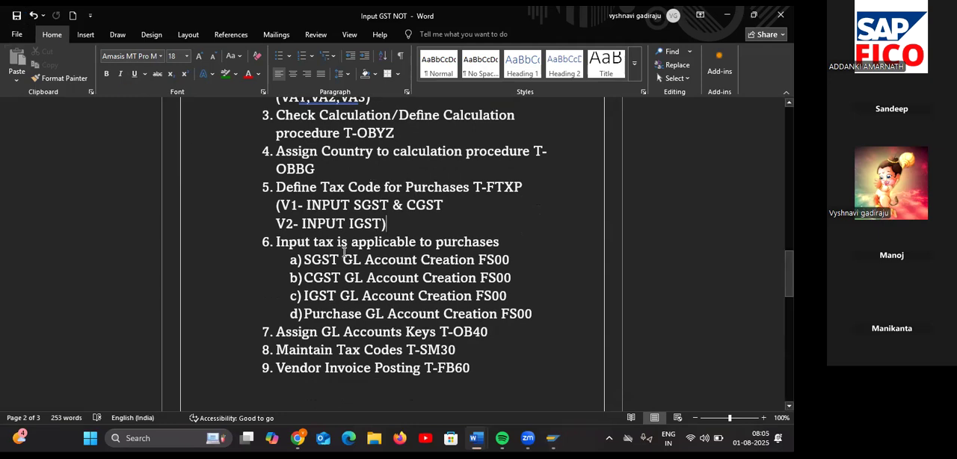
Step: Switch back to SAP and open transaction FS00 for central G/L account editing
key("alt+Tab")
left_click(72, 35)
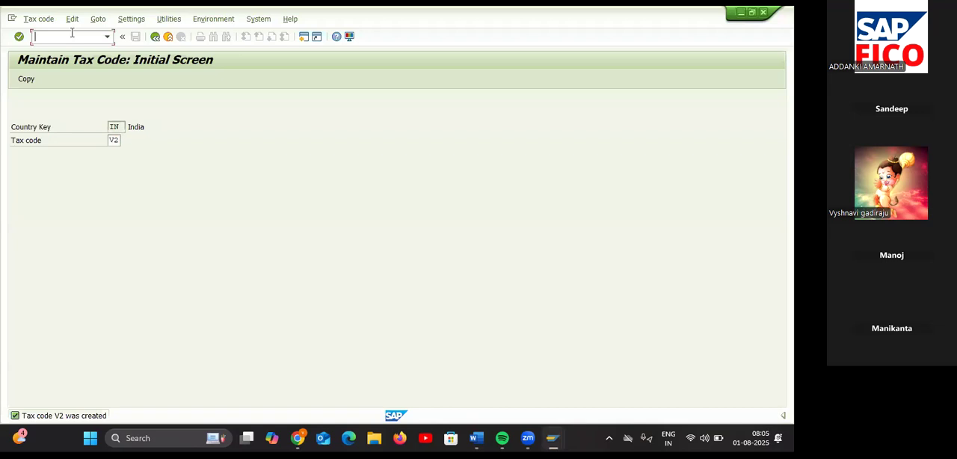
type("/NFS00")
key("Return")
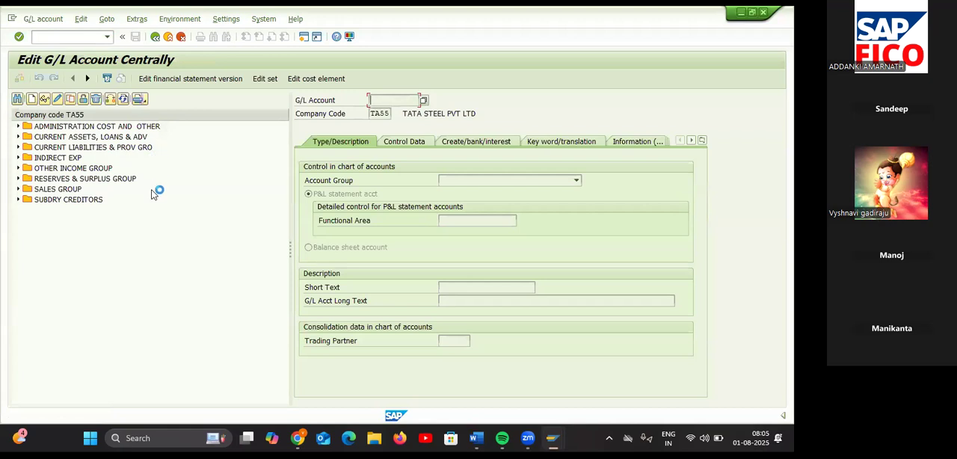
Step: Check the existing CURRENT ASSETS, LOANS & ADV accounts and start creating G/L account 200116 in company code TA55
left_click(18, 137)
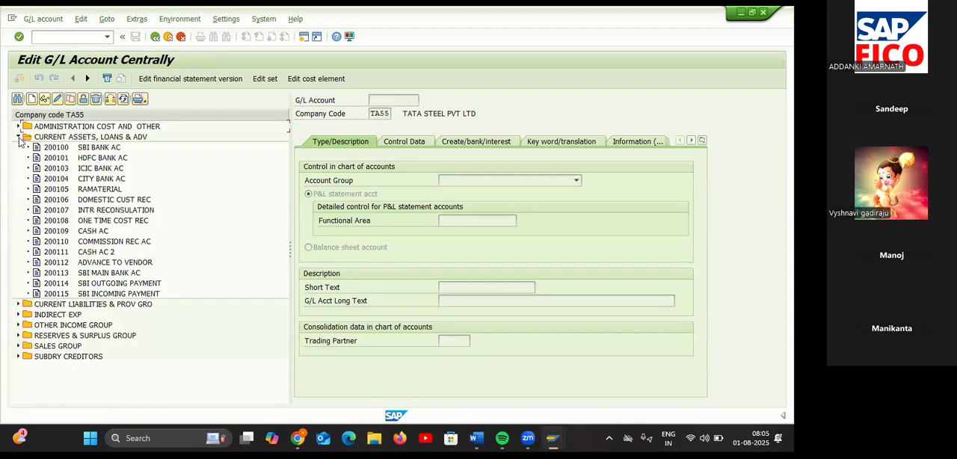
left_click(18, 138)
left_click(32, 100)
type("200")
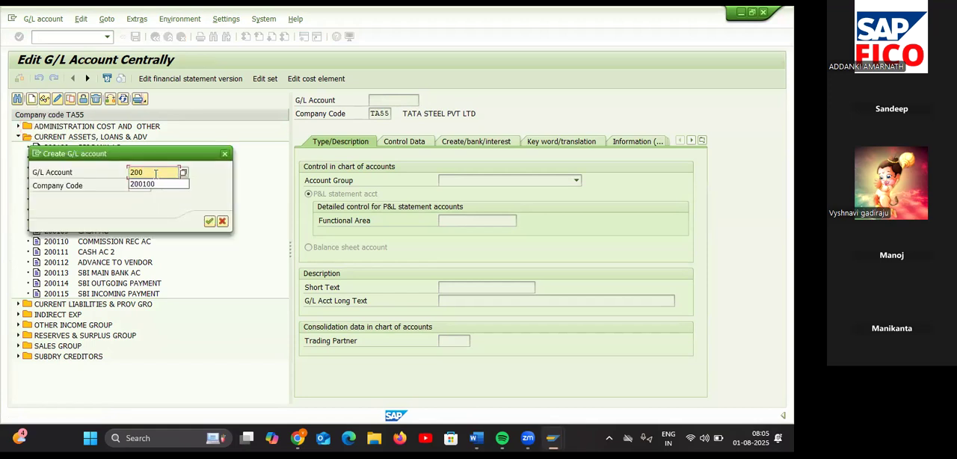
type("116")
key("Return")
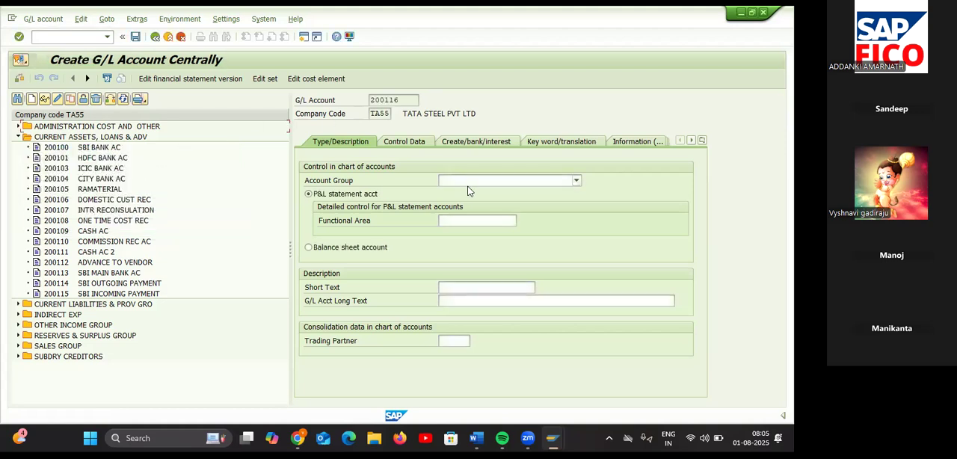
Step: Assign account 200116 to the CURRENT ASSETS, LOANS & ADV group and make it a balance sheet account
left_click(473, 181)
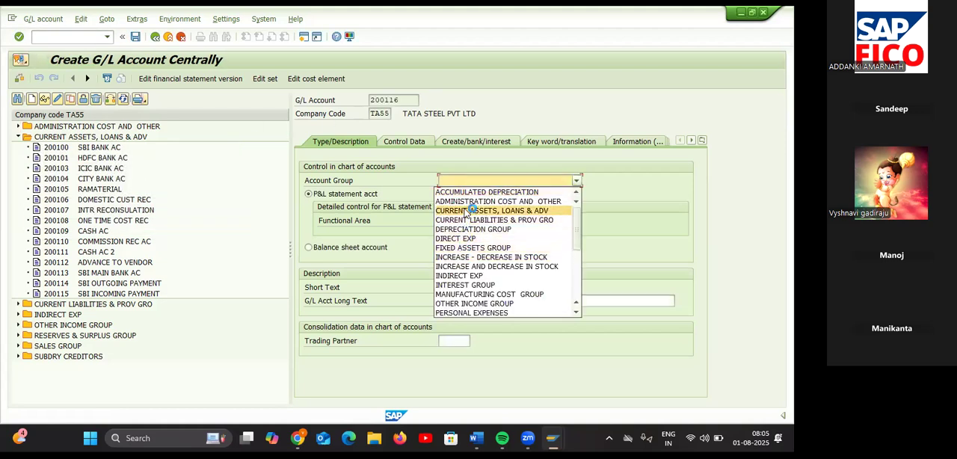
left_click(469, 212)
left_click(308, 247)
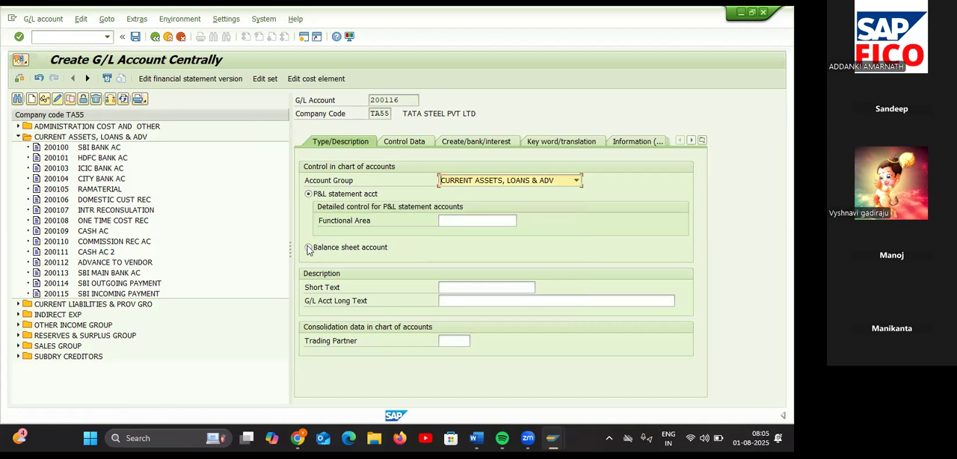
Step: Set the short text of G/L account 200116 to "INPUT SGST"
left_click(453, 288)
type("I")
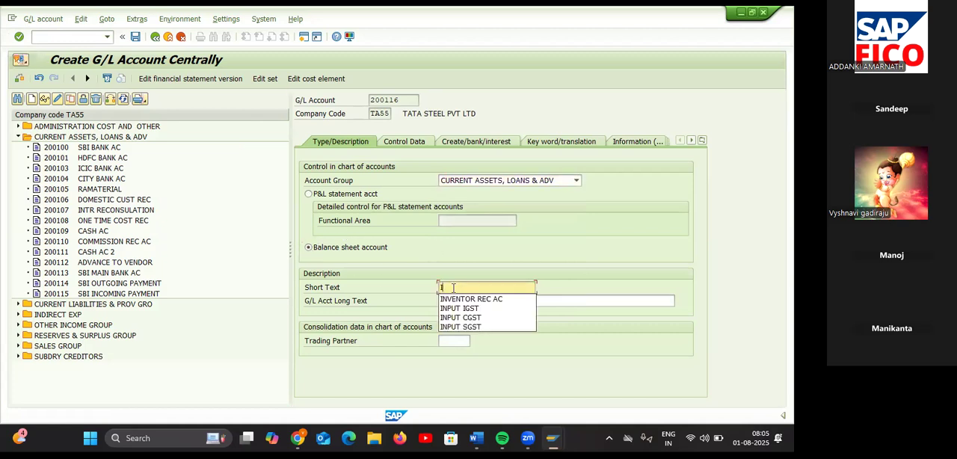
key("Down")
key("Down")
key("Down")
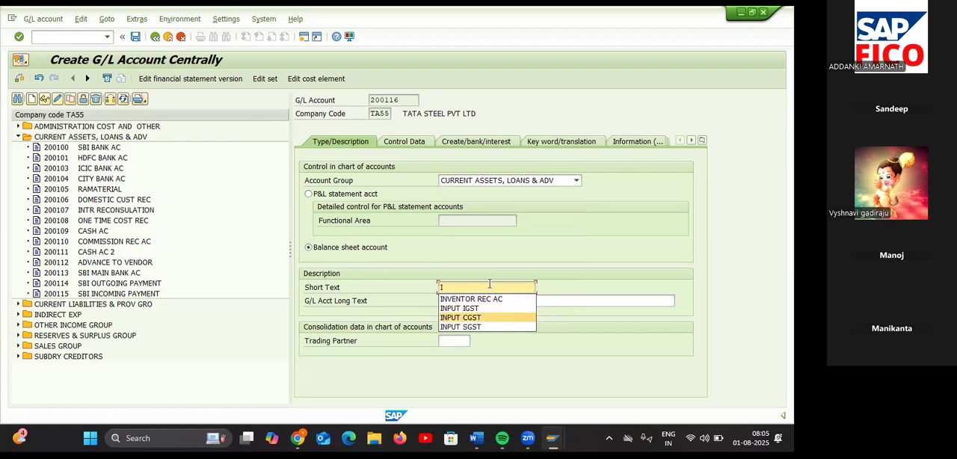
key("Down")
key("Return")
Step: Set the long text of G/L account 200116 to "INPUT SGST"
left_click_drag(486, 292, 438, 288)
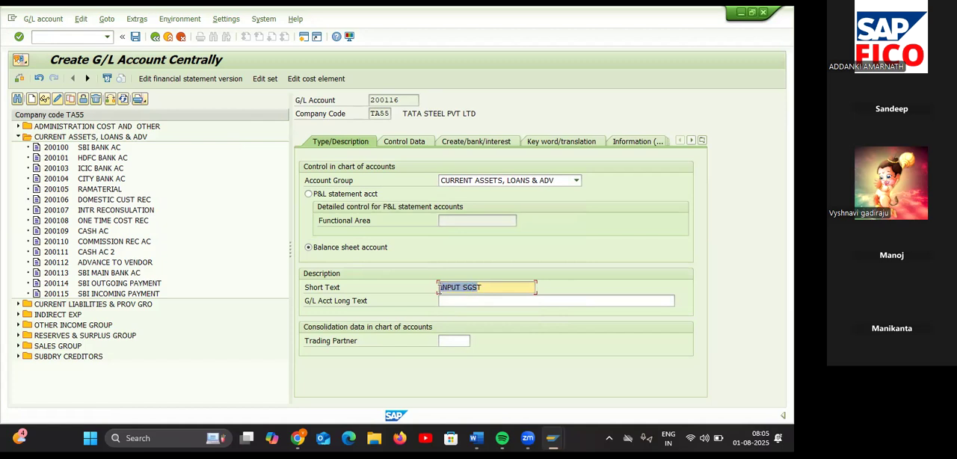
left_click(487, 298)
type("IN")
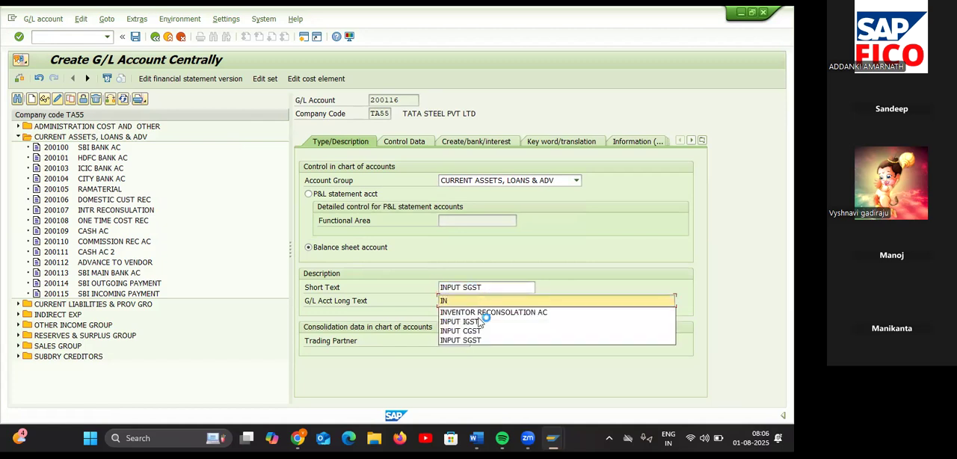
left_click(473, 344)
Step: Assign tax category V1, INPUT SGST & CGST FOR TA55, in the control data of G/L account 200116
left_click(414, 139)
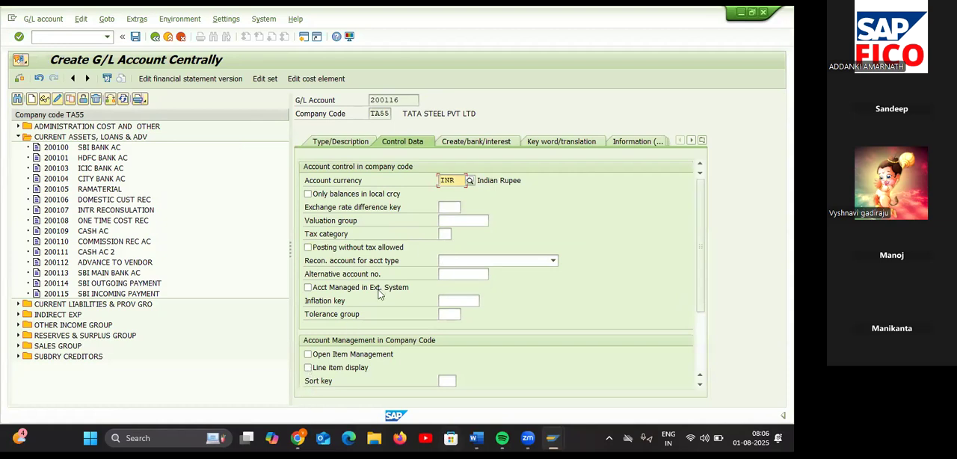
left_click(444, 234)
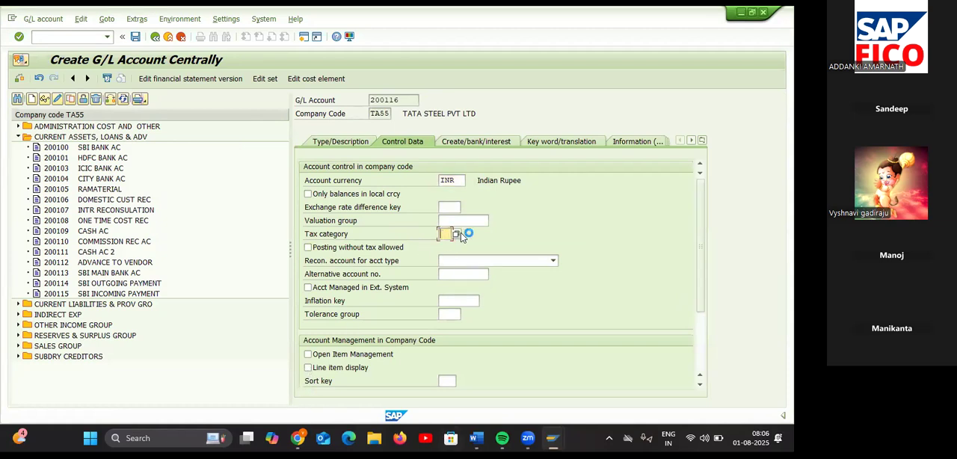
left_click(456, 234)
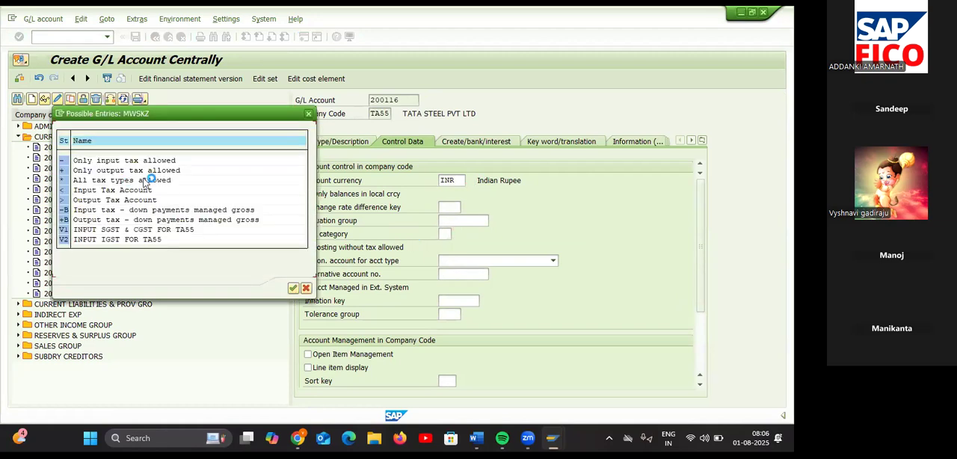
left_click(77, 234)
double_click(77, 234)
left_click(293, 288)
Step: Enable line item display for G/L account 200116 and set its sort key to 001 (Posting date)
left_click(308, 367)
left_click(447, 380)
type("001")
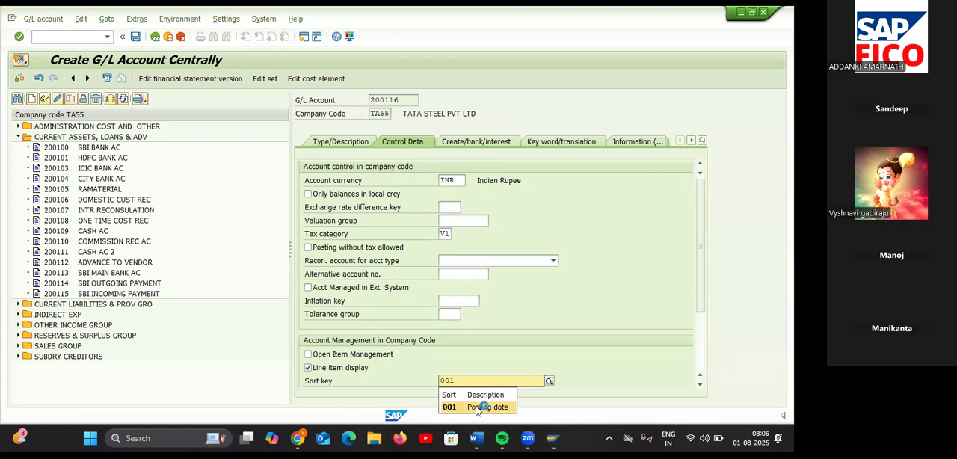
left_click(483, 406)
Step: Give G/L account 200116 field status group G001 with automatic posting only, and save the account despite any warnings
left_click(471, 142)
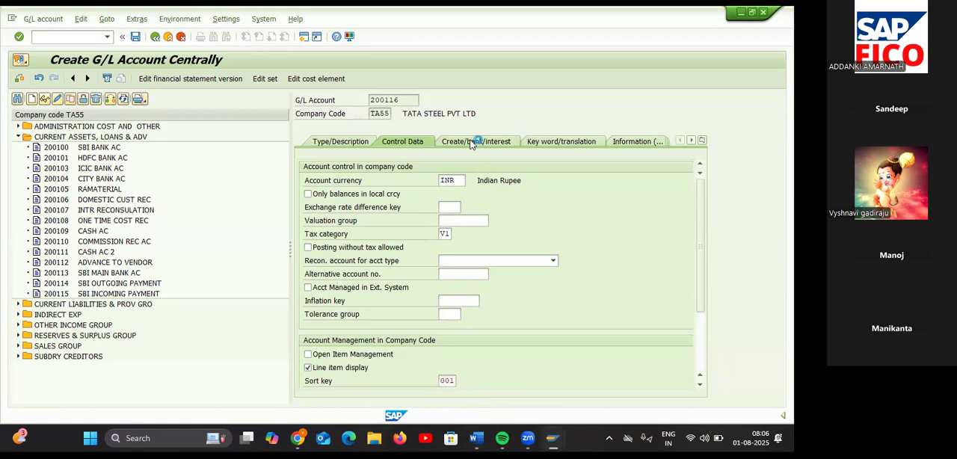
left_click(445, 180)
type("G")
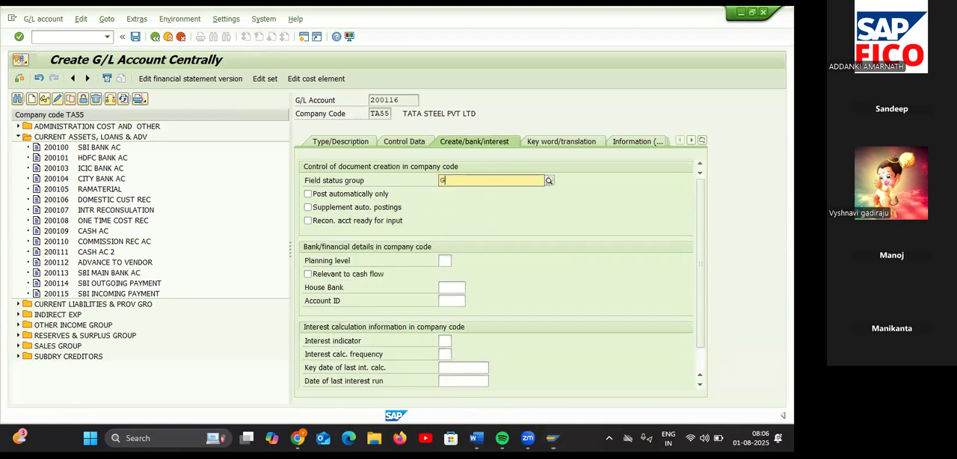
type("00")
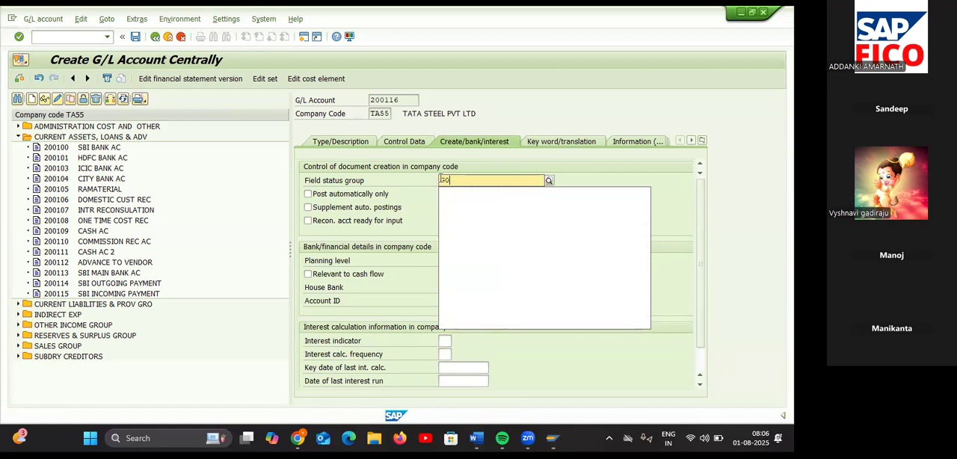
type("1")
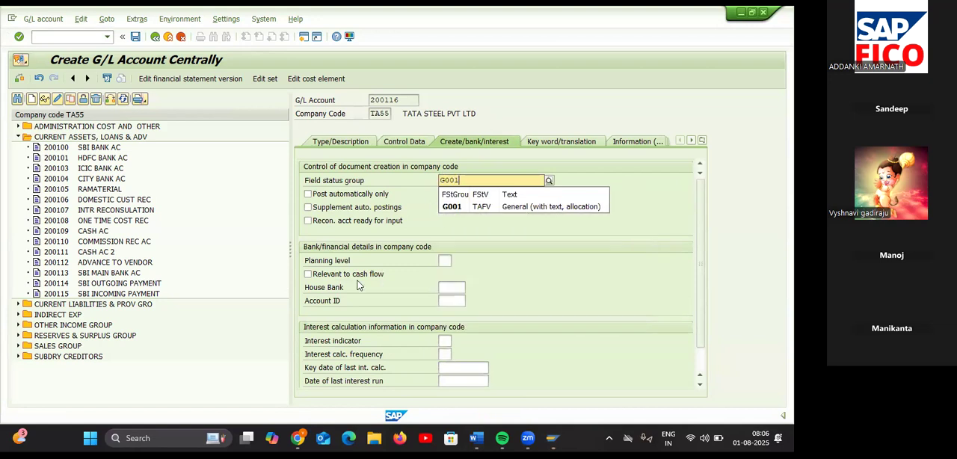
left_click(311, 195)
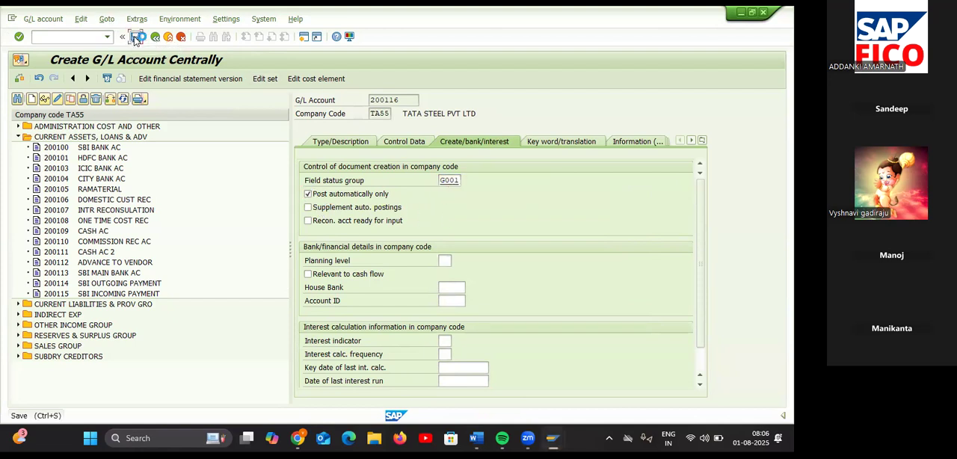
left_click(134, 38)
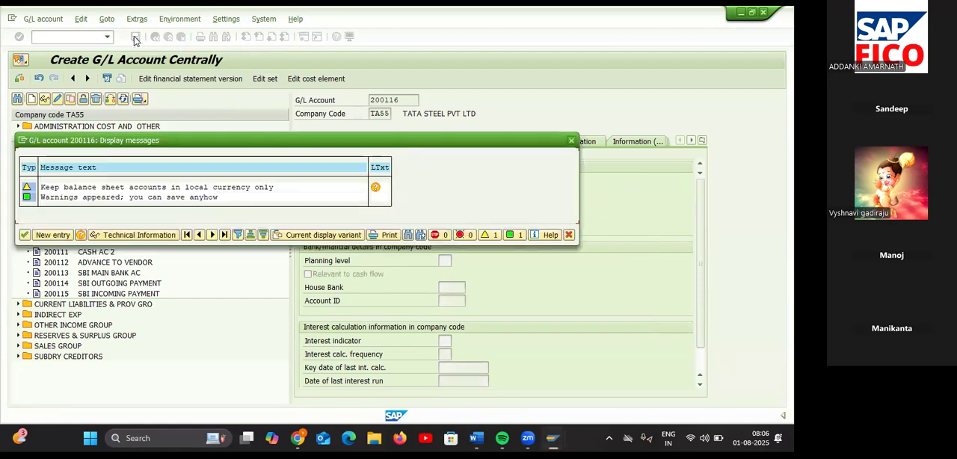
left_click(23, 235)
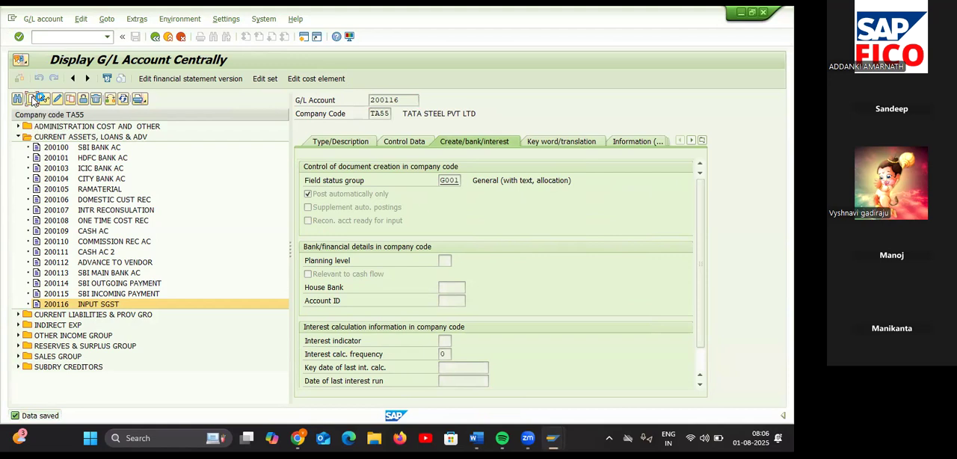
left_click(32, 100)
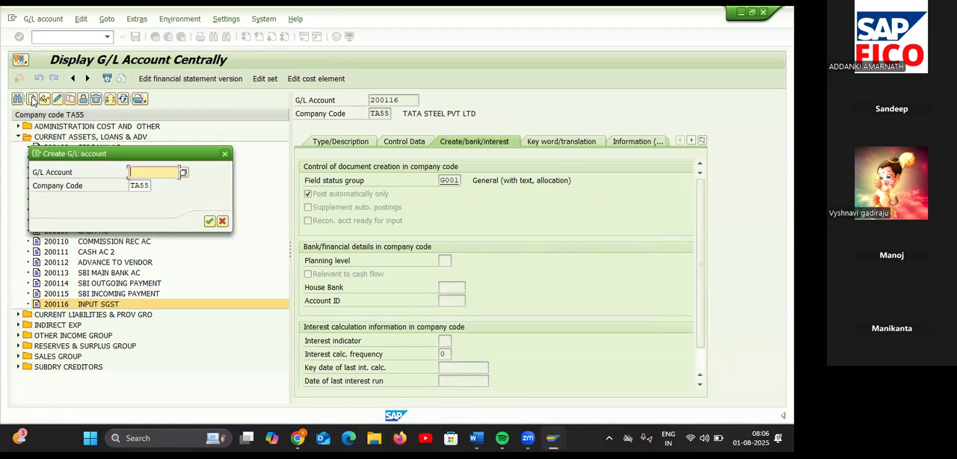
type("200117")
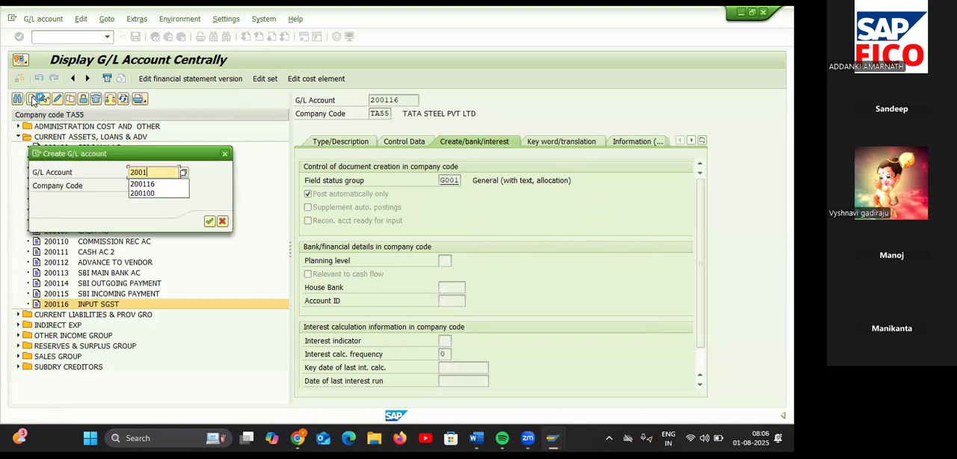
left_click(224, 154)
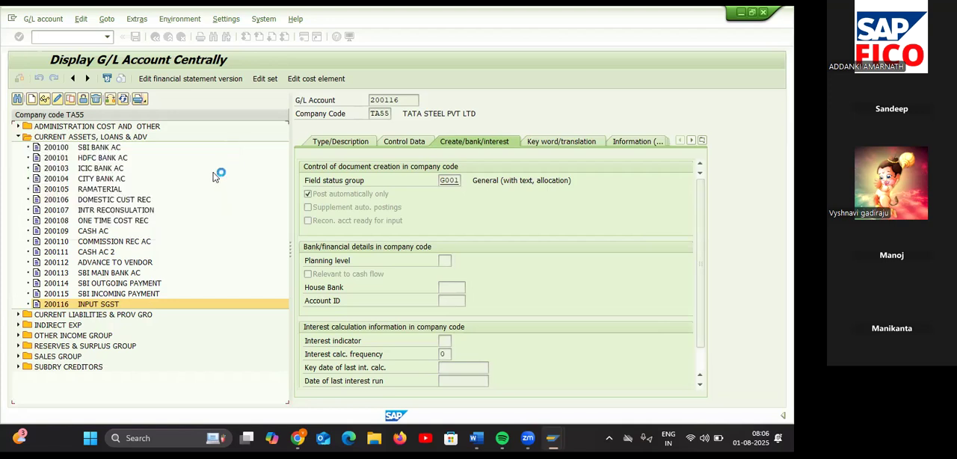
Step: Copy the INPUT SGST account 200116 to a new G/L account 200117 in company code TA55
left_click(131, 307)
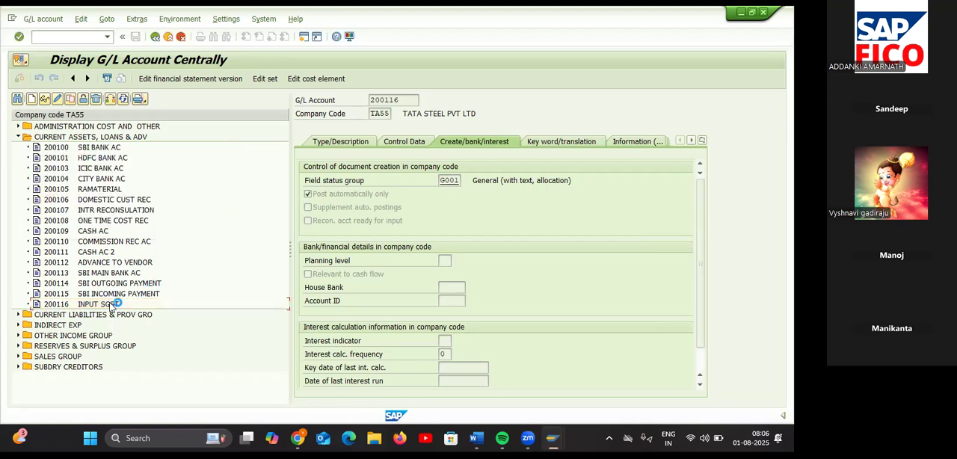
left_click(111, 306)
right_click(110, 307)
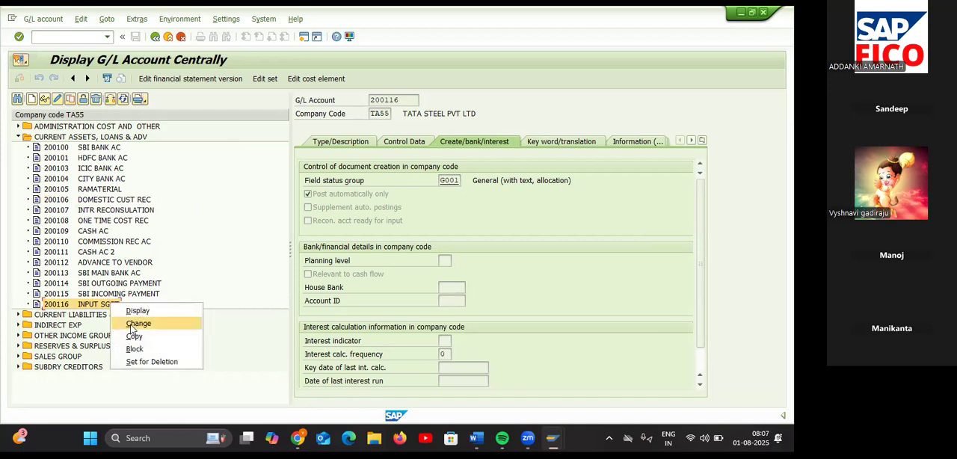
left_click(133, 337)
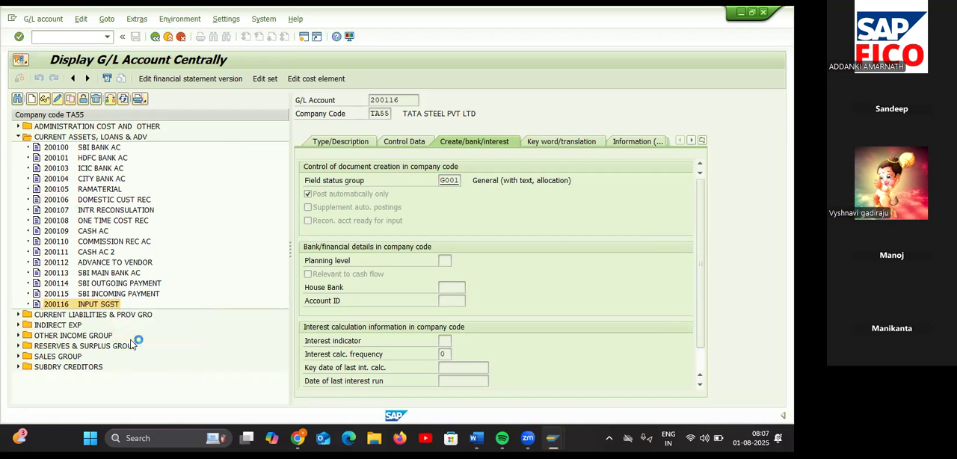
left_click(158, 199)
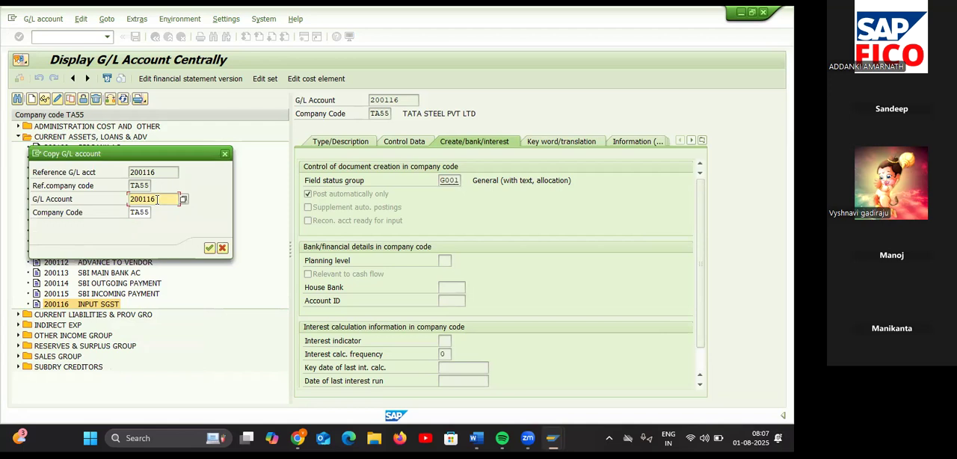
key("BackSpace")
type("7")
left_click(211, 250)
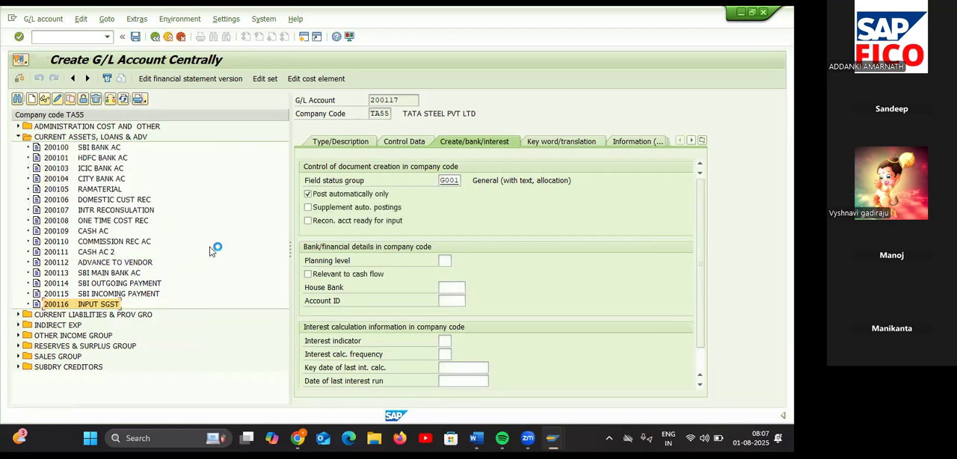
Step: Check the copied control data of G/L account 200117 and change its short text to "INPUT CGST"
left_click(389, 144)
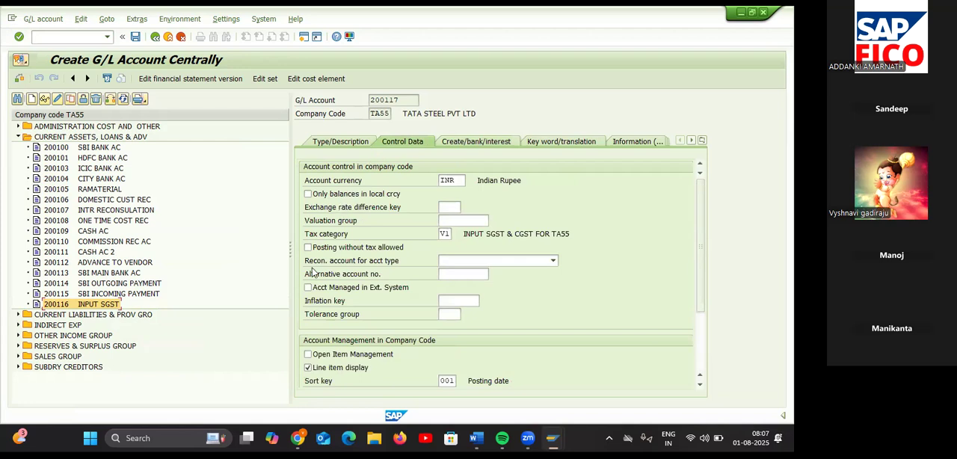
left_click(344, 141)
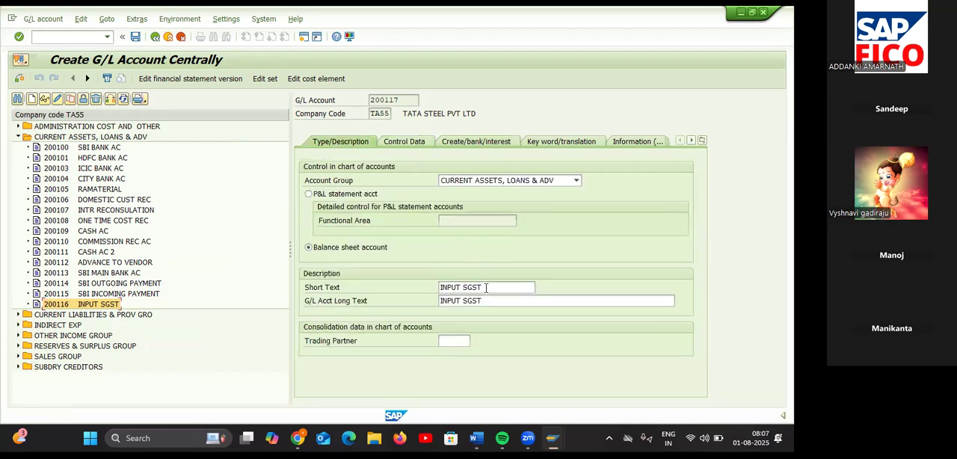
left_click(486, 287)
key("BackSpace")
key("BackSpace")
key("BackSpace")
key("BackSpace")
type("C")
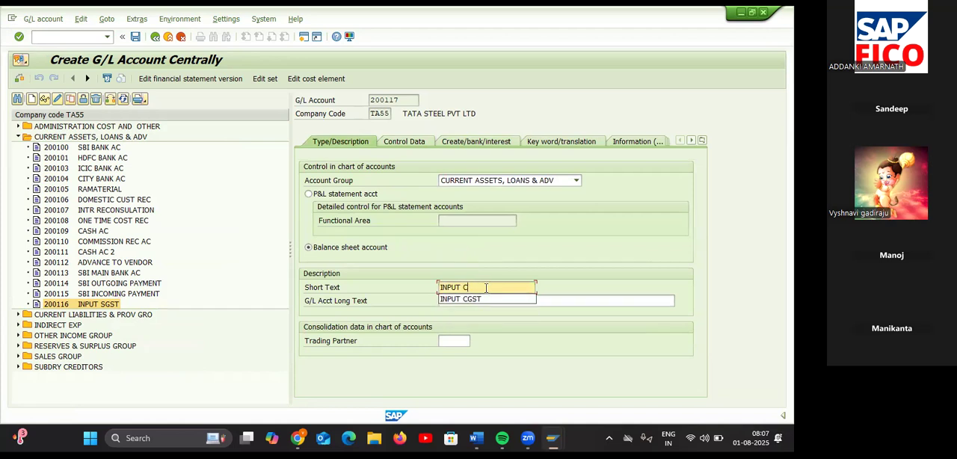
left_click(481, 299)
Step: Change the long text of G/L account 200117 to "INPUT CGST"
left_click(482, 300)
key("BackSpace")
key("BackSpace")
key("BackSpace")
key("BackSpace")
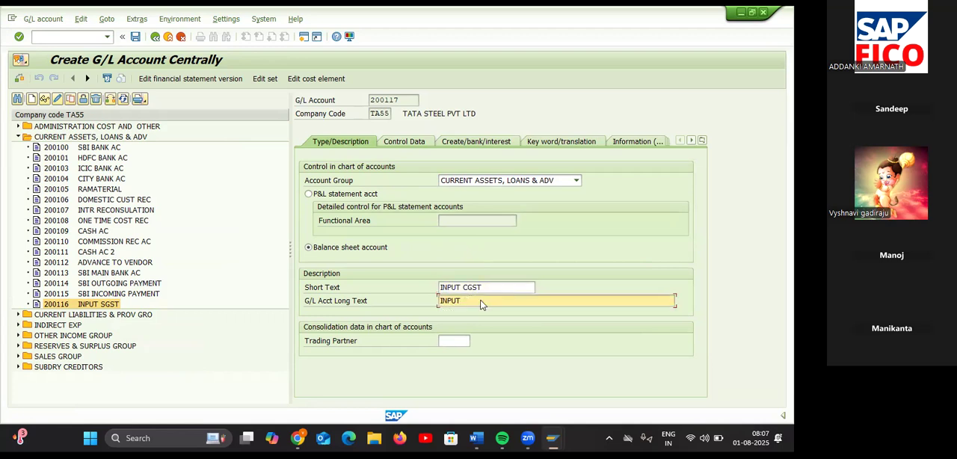
type("CGST")
Step: Keep tax category V1 for G/L account 200117, check its document creation settings and save the account
left_click(415, 142)
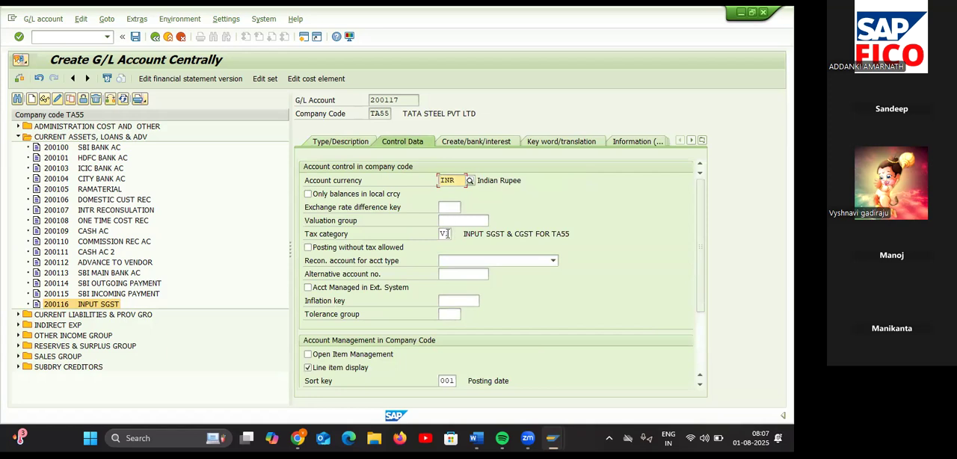
left_click(446, 233)
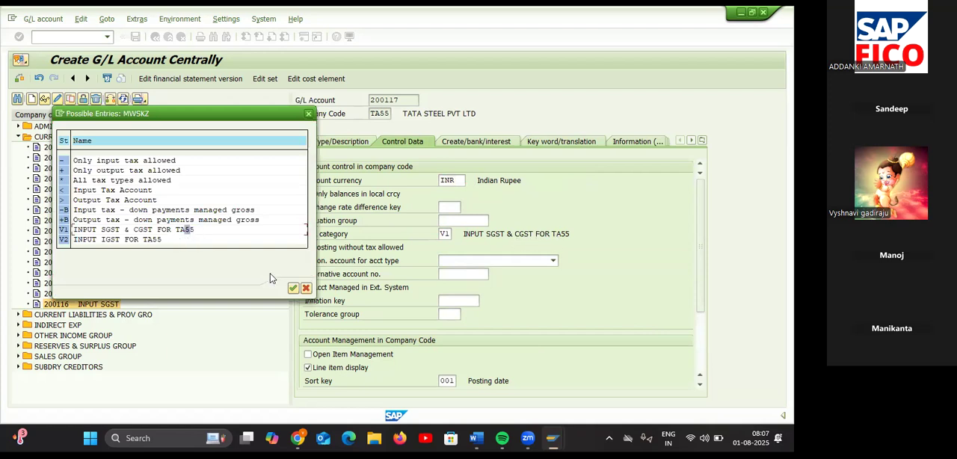
left_click(293, 288)
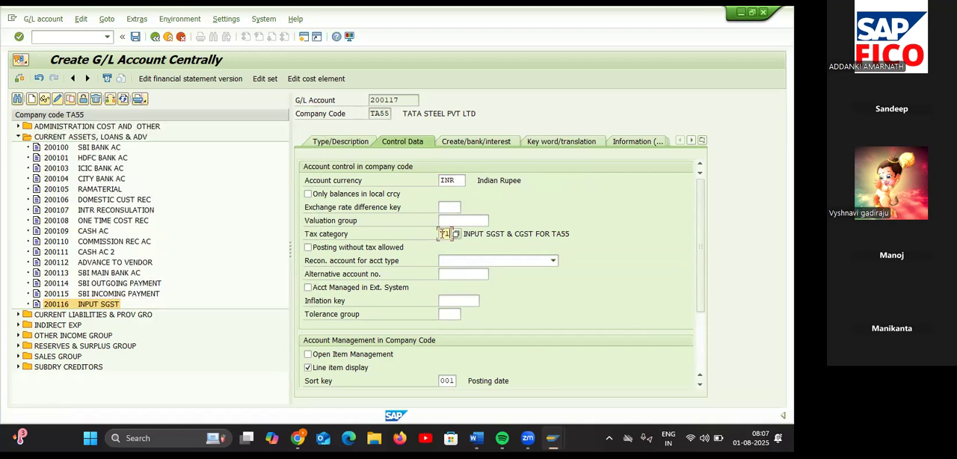
left_click(482, 141)
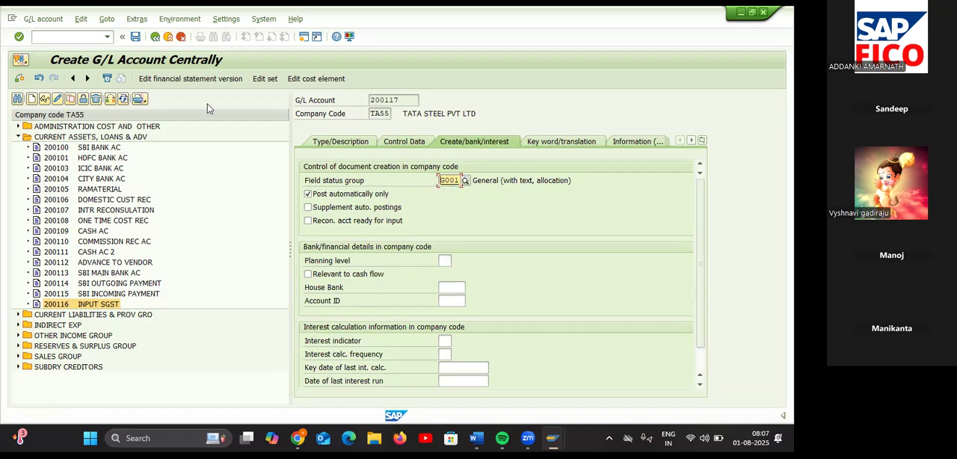
left_click(136, 39)
left_click(24, 234)
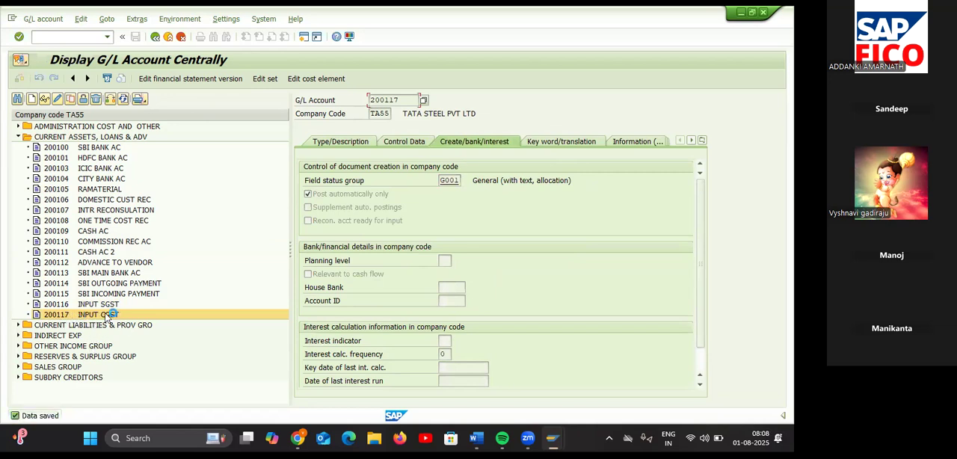
Step: Copy the INPUT CGST account 200117 to a new G/L account 200118 and show its type and description data
right_click(107, 317)
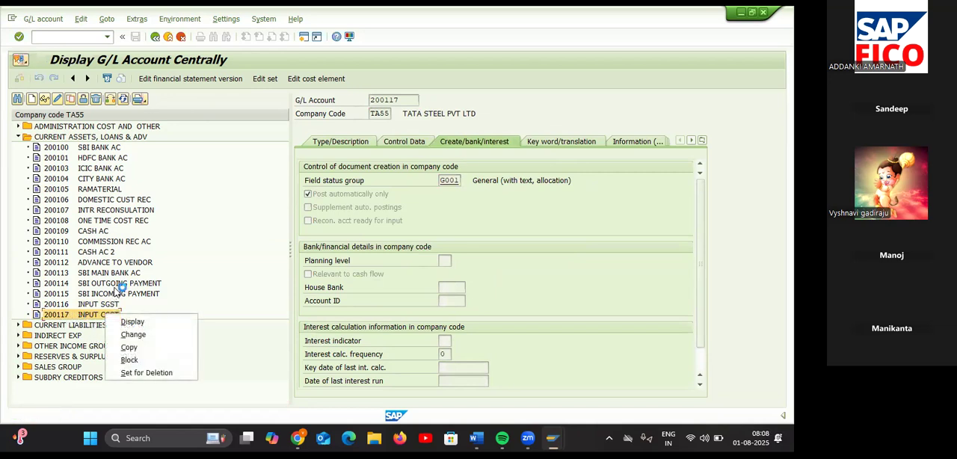
left_click(128, 348)
key("BackSpace")
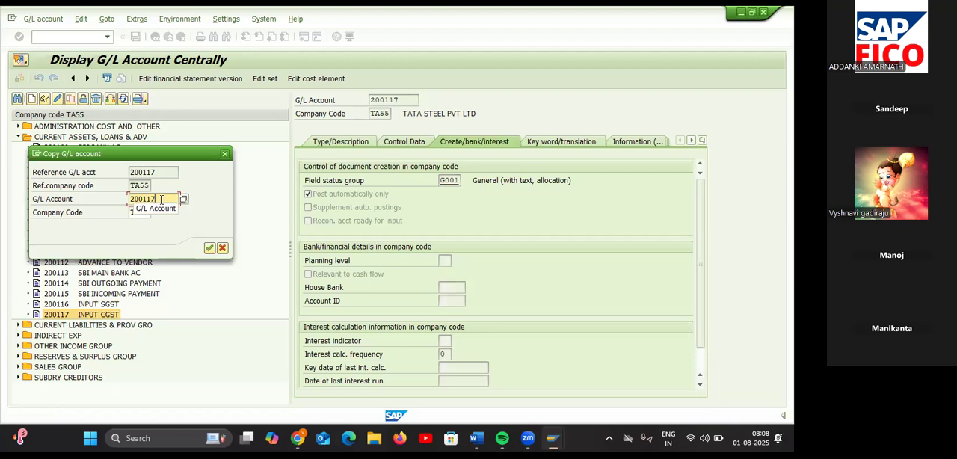
type("8")
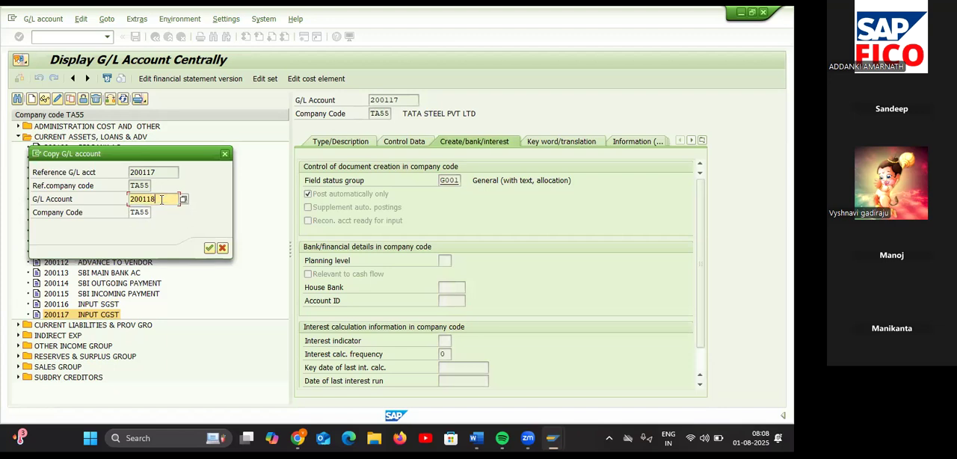
key("Return")
left_click(356, 140)
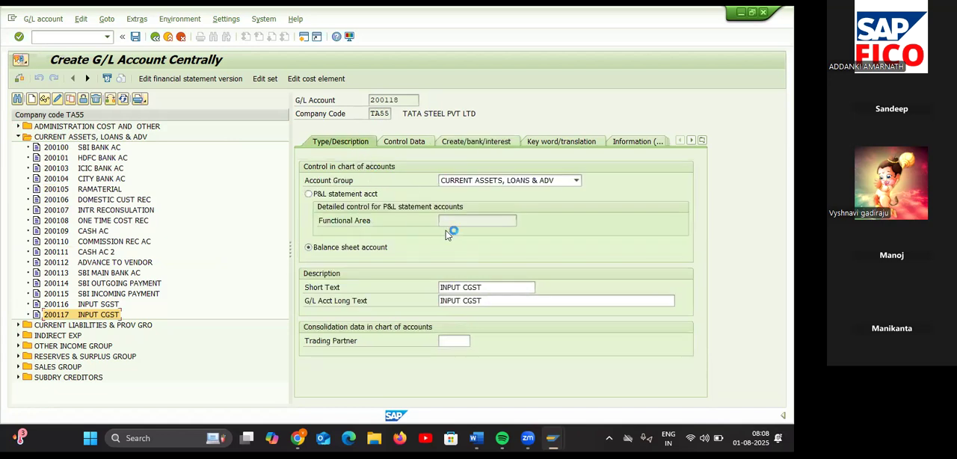
Step: Change the short text of G/L account 200118 to "INPUT IGST"
left_click(483, 287)
key("BackSpace")
key("BackSpace")
key("BackSpace")
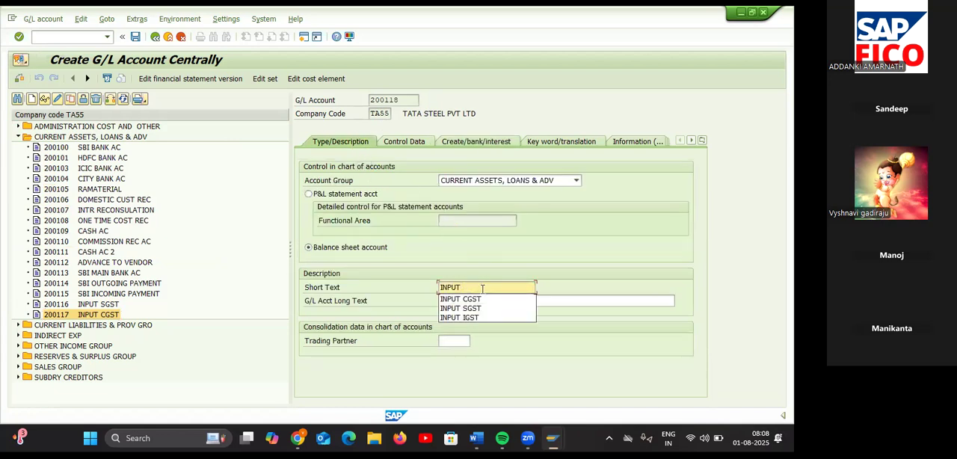
type("IGST")
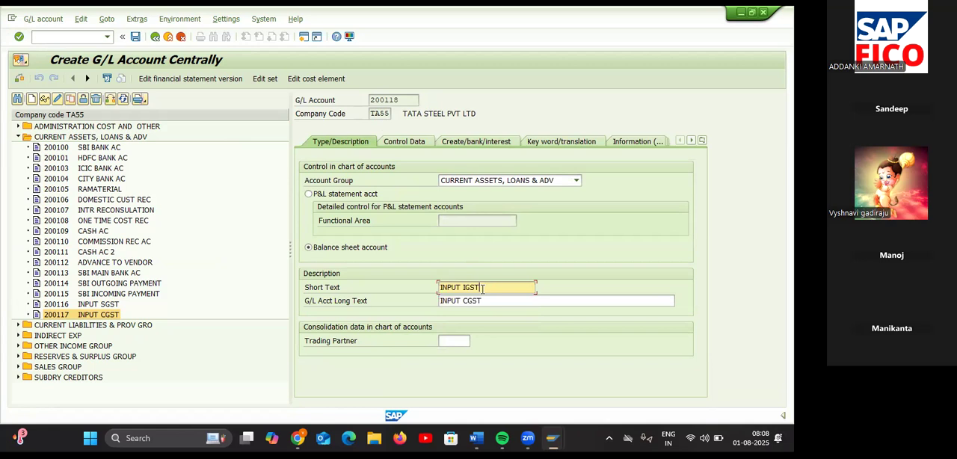
Step: Change the long text of G/L account 200118 to "INPUT IGST"
left_click(481, 300)
key("BackSpace")
key("BackSpace")
key("BackSpace")
key("BackSpace")
type("IGST")
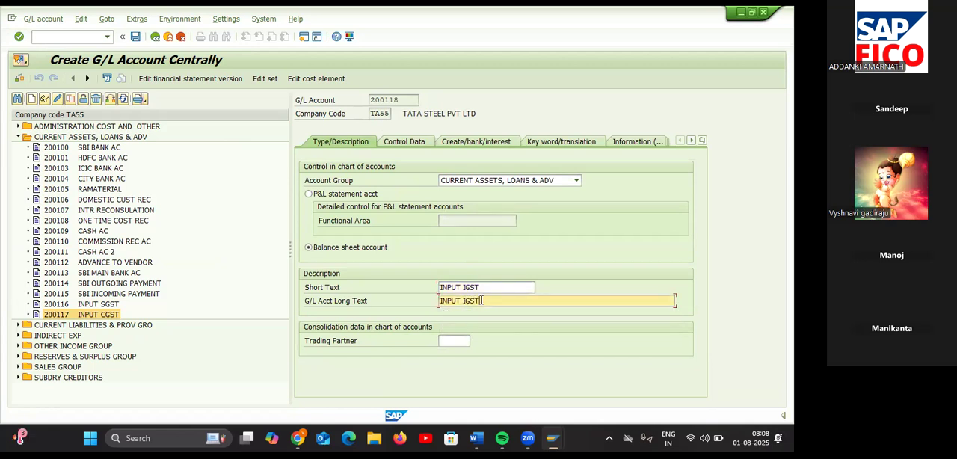
Step: Set the tax category of G/L account 200118 to V2, INPUT IGST FOR TA55
left_click(423, 147)
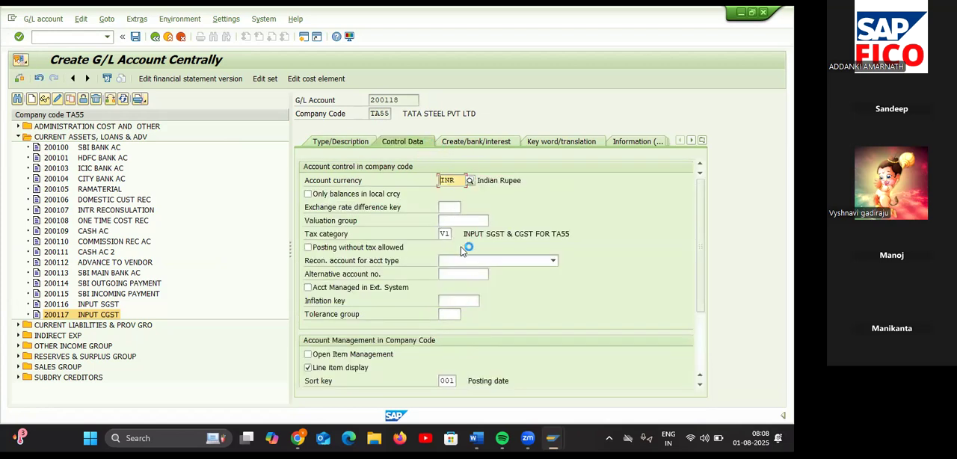
left_click(451, 235)
left_click(459, 232)
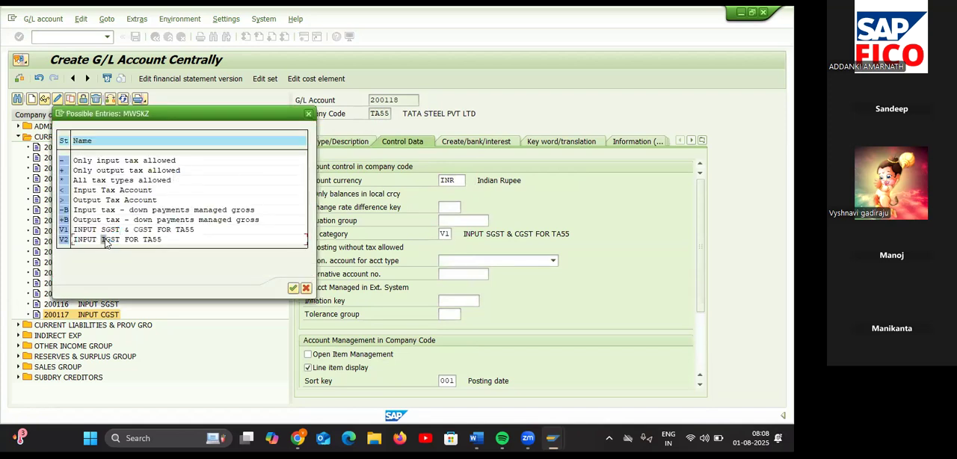
left_click(293, 290)
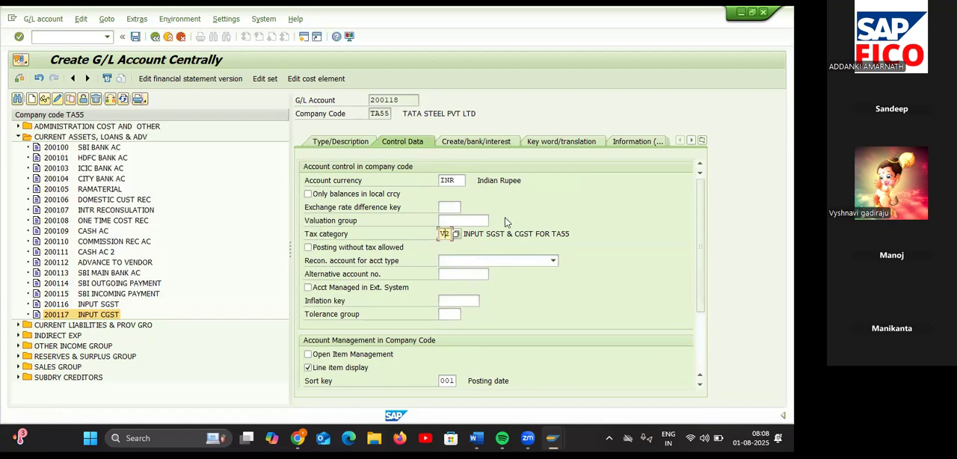
Step: Check the document creation settings of G/L account 200118 and save the account despite the warning
left_click(472, 144)
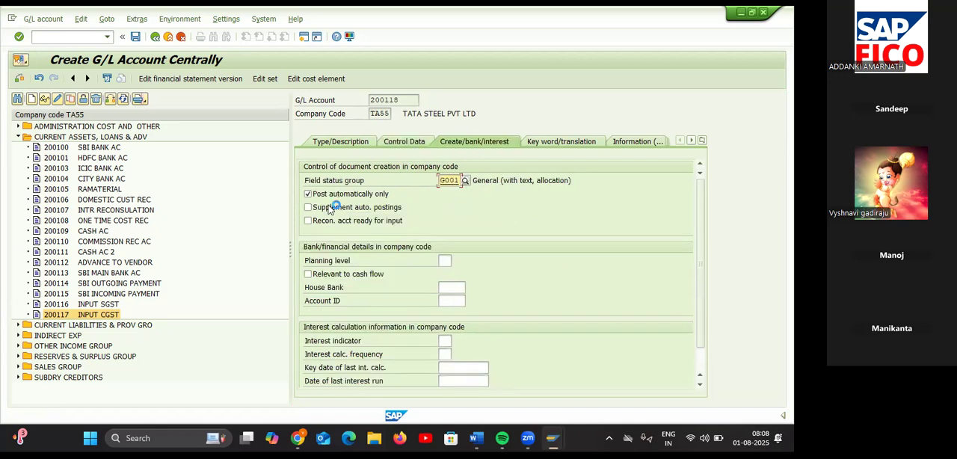
left_click(135, 36)
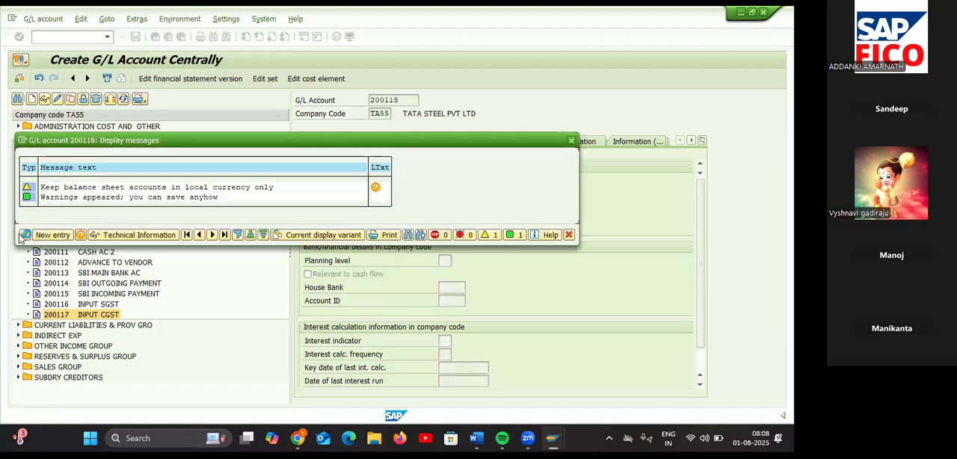
left_click(25, 236)
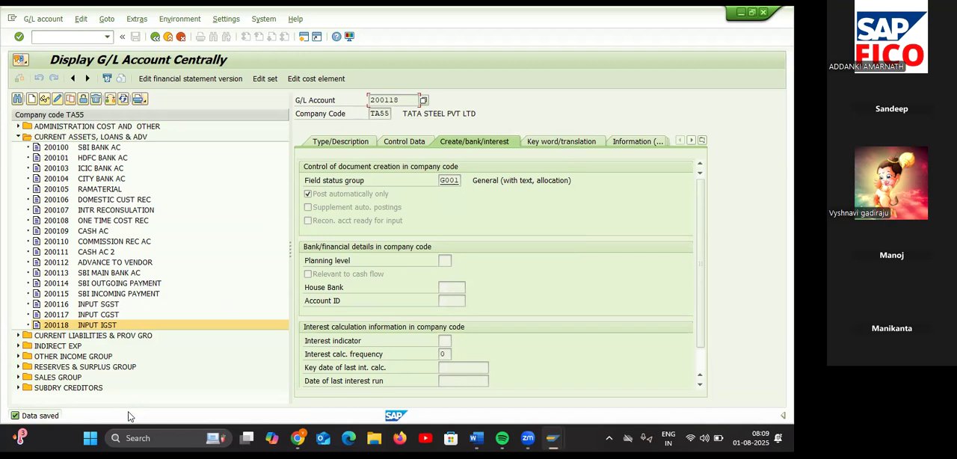
Step: Check the Input GST notes in Word for the remaining G/L account creation steps and return to SAP
mouse_move(477, 438)
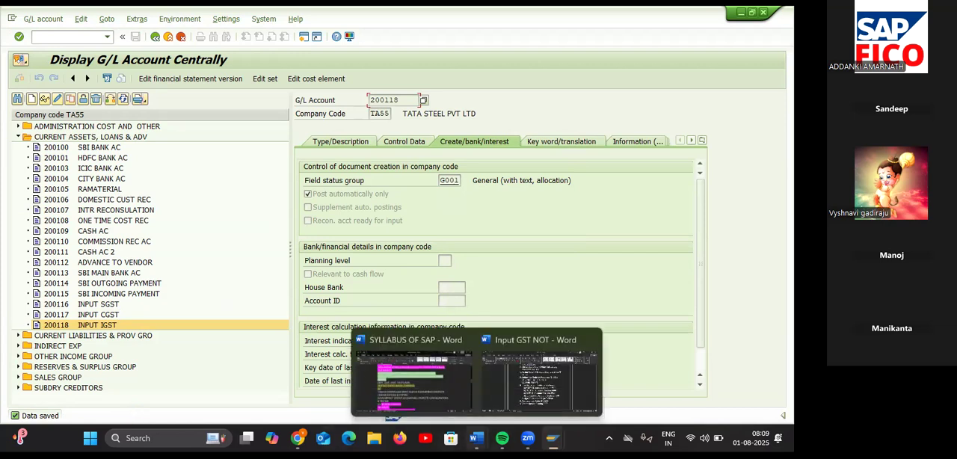
left_click(542, 386)
scroll(506, 374, "down", 2)
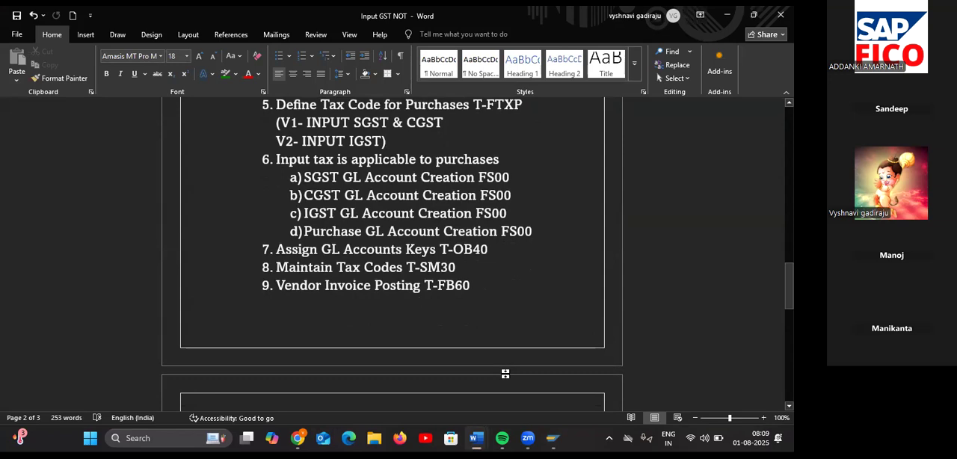
key("alt+Tab")
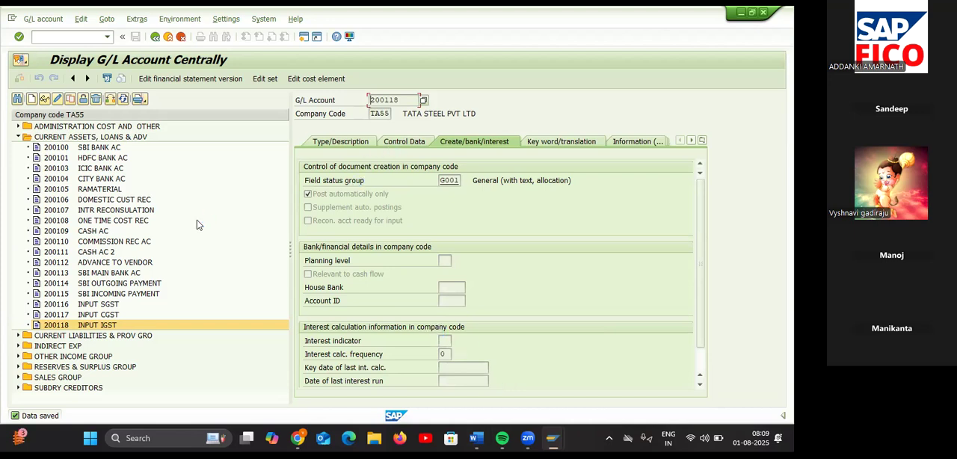
Step: Expand the ADMINISTRATION COST AND OTHER account group and look at its existing purchase account and used account numbers
left_click(18, 126)
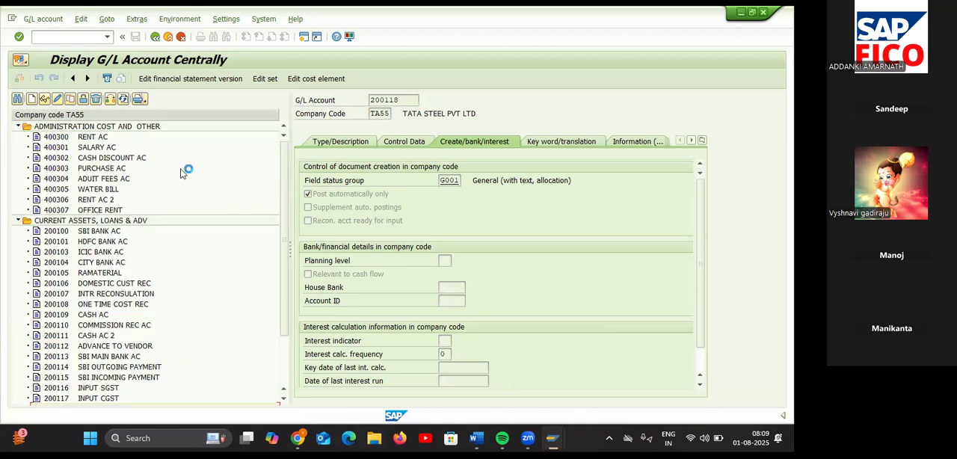
left_click(95, 170)
double_click(69, 170)
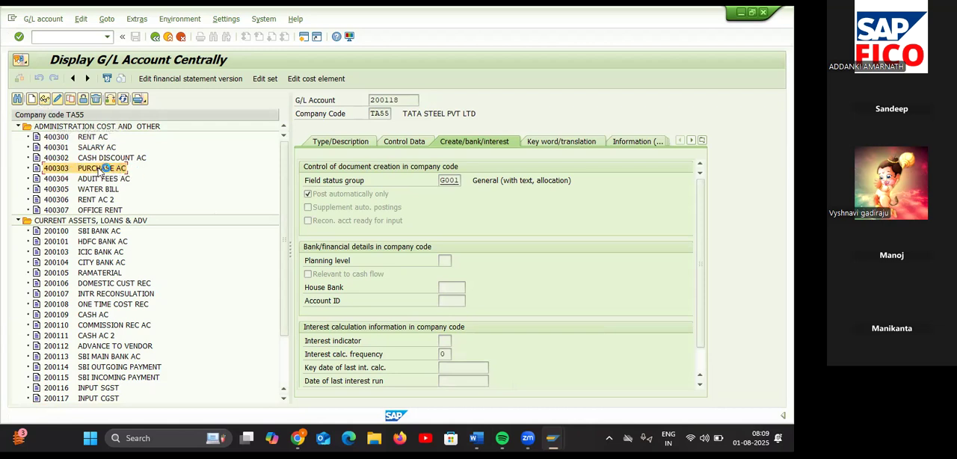
right_click(100, 170)
left_click(190, 164)
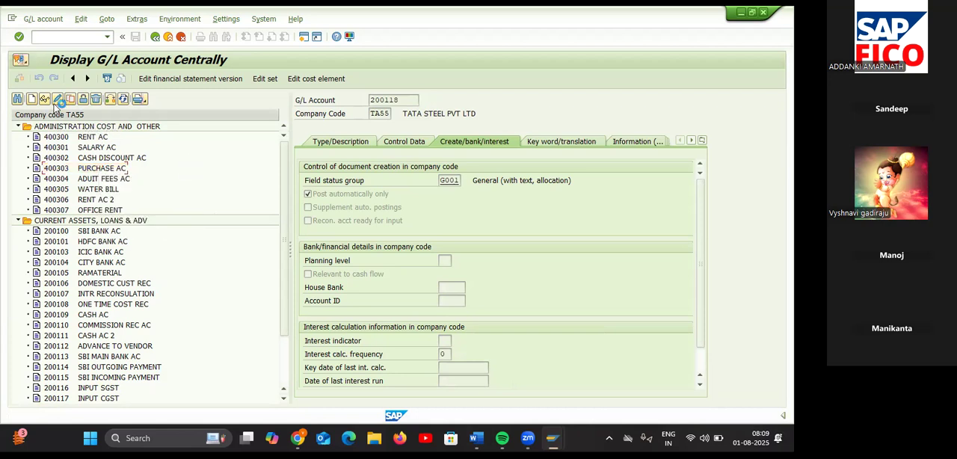
Step: Start a new G/L account 400308 in company code TA55
left_click(32, 100)
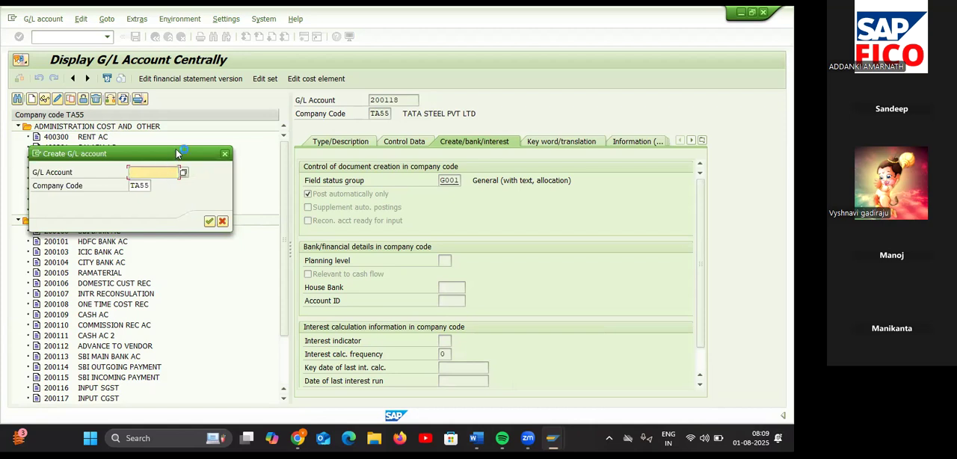
left_click_drag(176, 151, 228, 217)
type("400308")
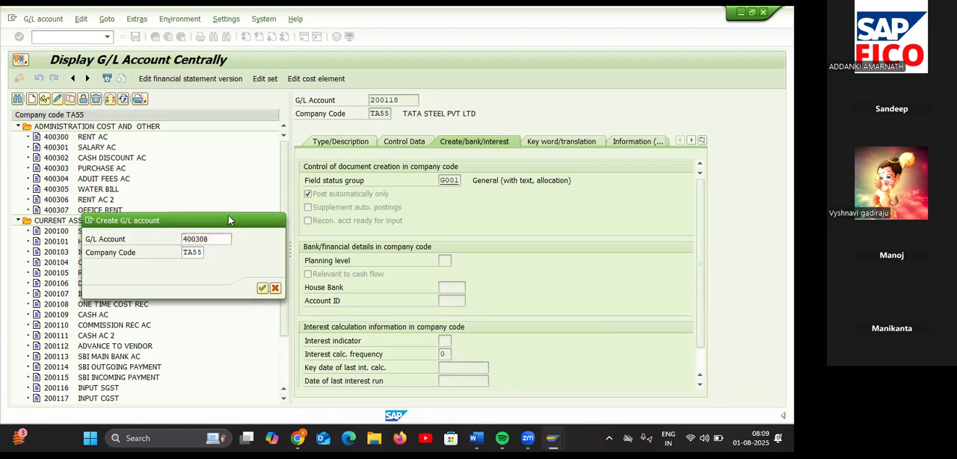
key("Return")
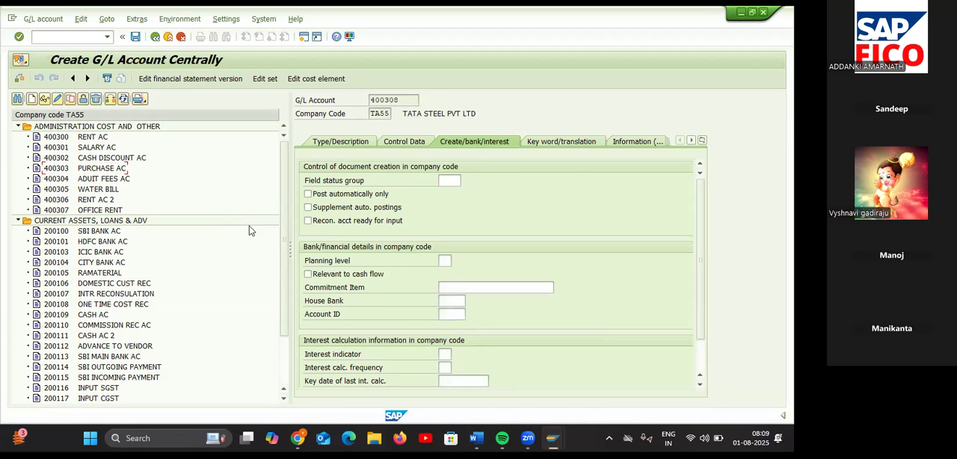
Step: Assign G/L account 400308 to the ADMINISTRATION COST AND OTHER account group in its type and description data
left_click(351, 144)
left_click(468, 180)
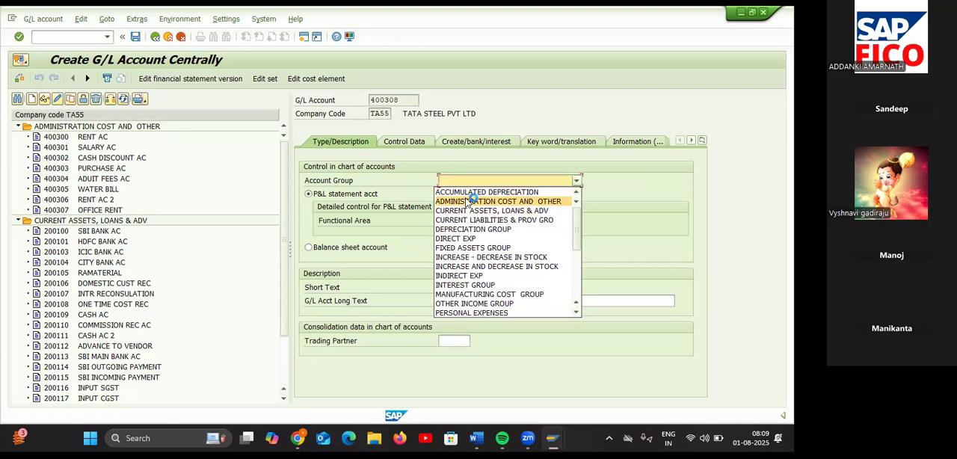
left_click(468, 201)
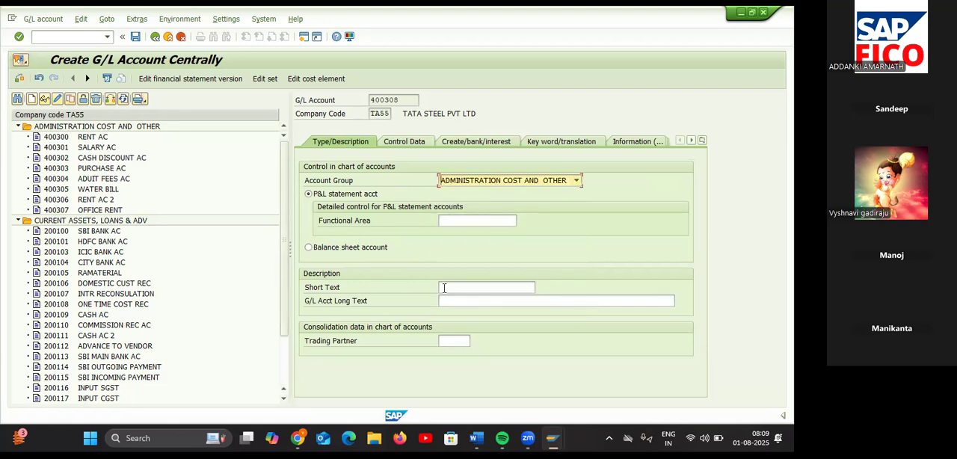
Step: Enter "PURCHASES AC 2" as the short text of G/L account 400308
left_click(490, 287)
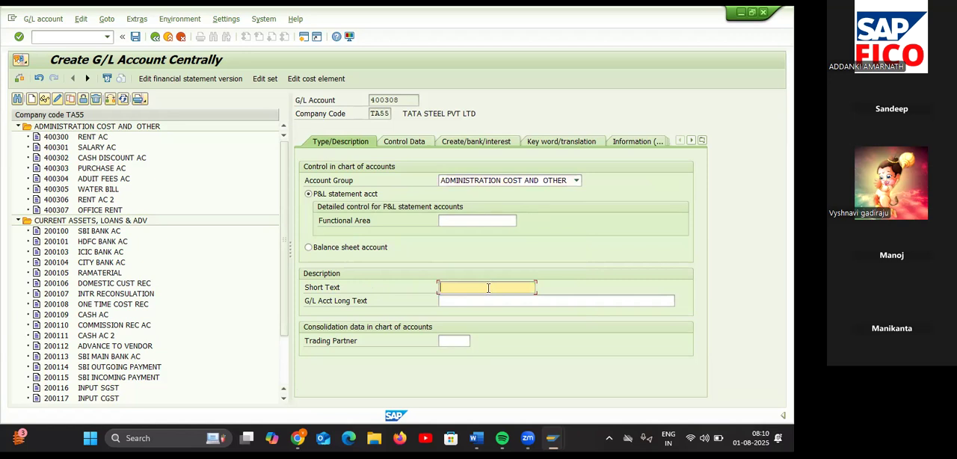
type("PUR")
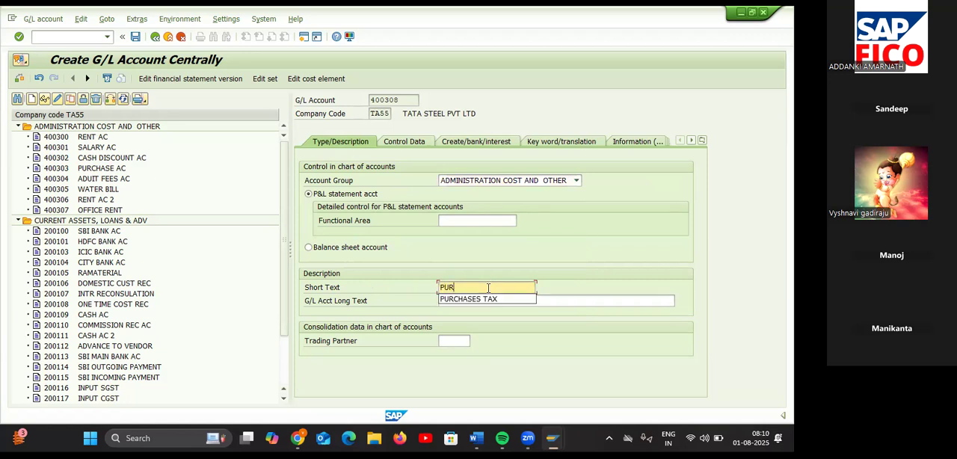
key("Down")
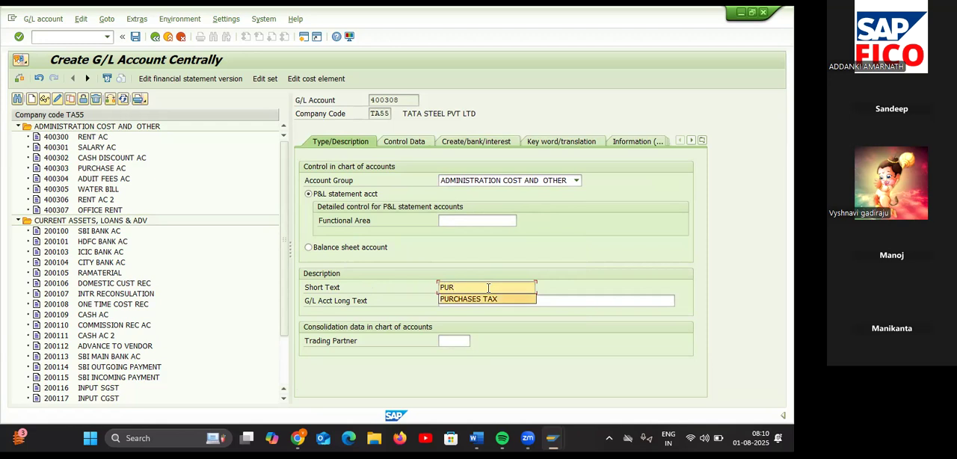
type("CHASES")
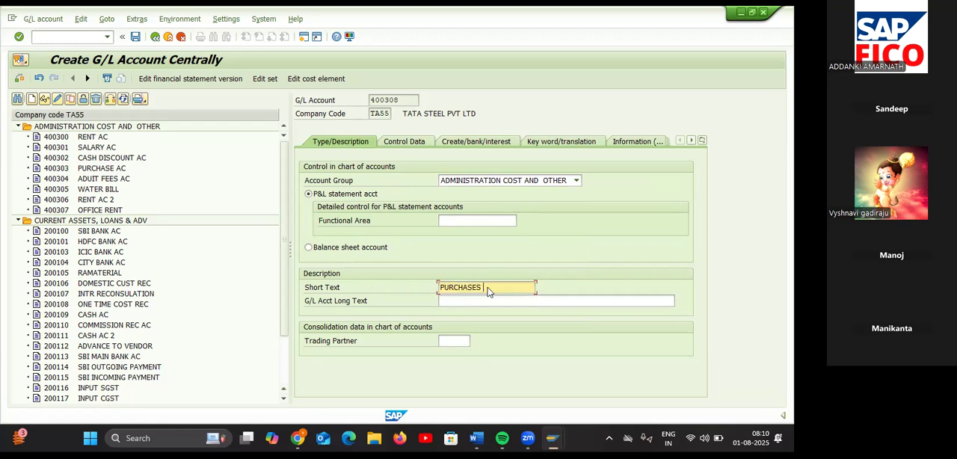
type(" AC 2")
Step: Enter "PURCHASES AC 2" as the long text of G/L account 400308
left_click(482, 301)
type("PU")
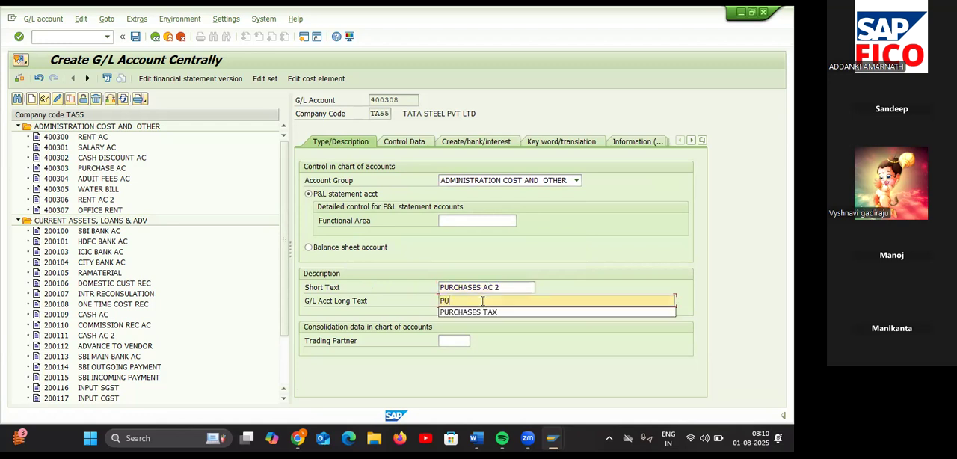
key("Return")
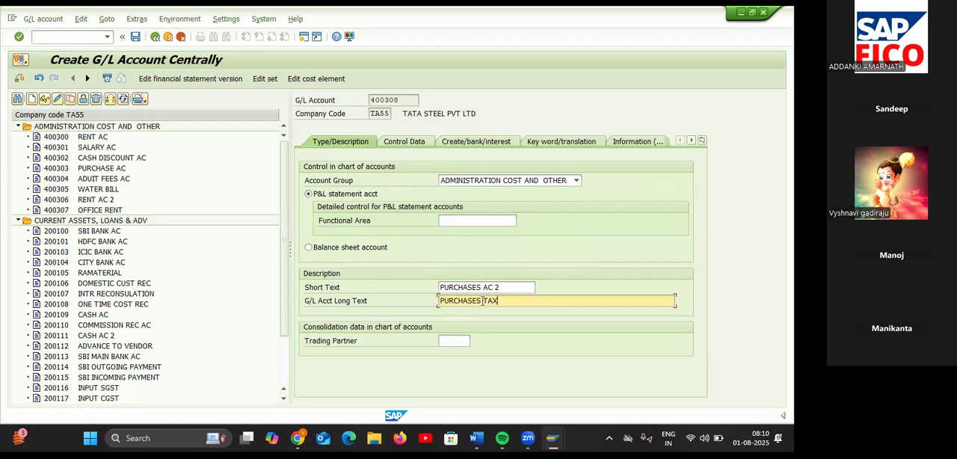
key("BackSpace")
key("BackSpace")
type("AC 2")
Step: In the control data of G/L account 400308, enable only balances in local currency and set tax category * (all tax types allowed)
left_click(421, 144)
left_click(421, 143)
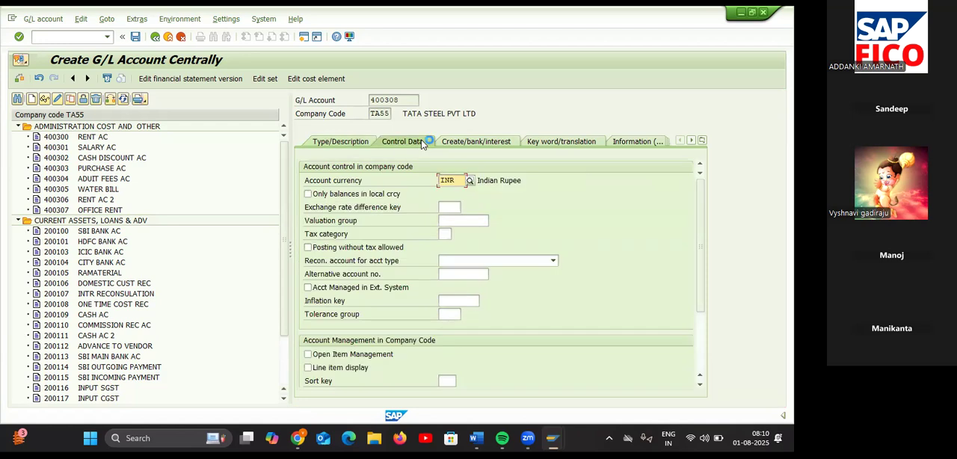
left_click(308, 194)
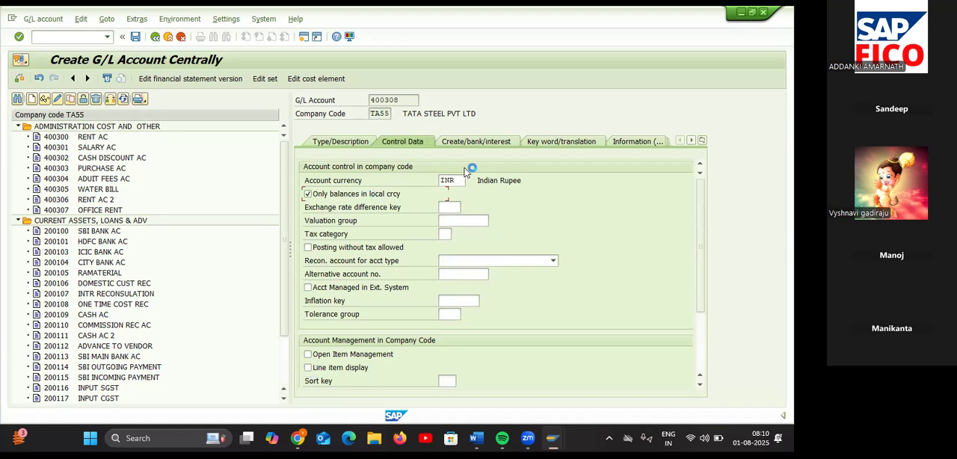
left_click(444, 234)
left_click(454, 234)
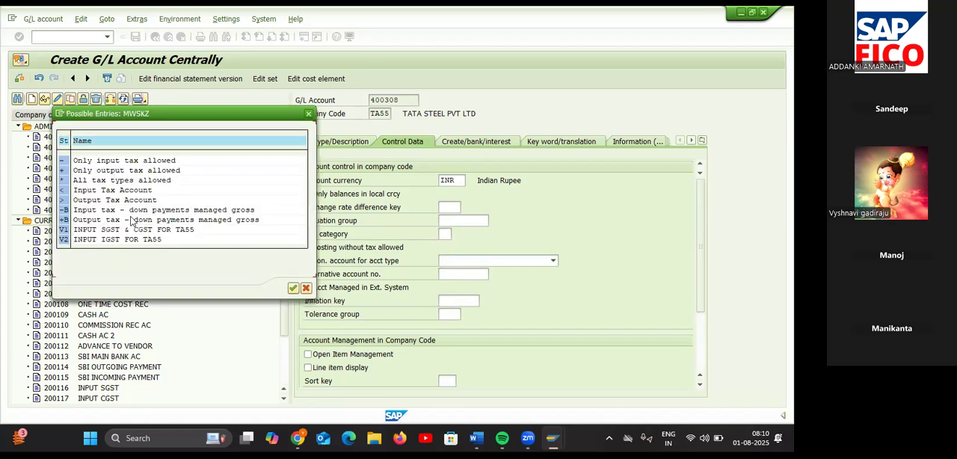
double_click(64, 172)
left_click(74, 183)
left_click(294, 289)
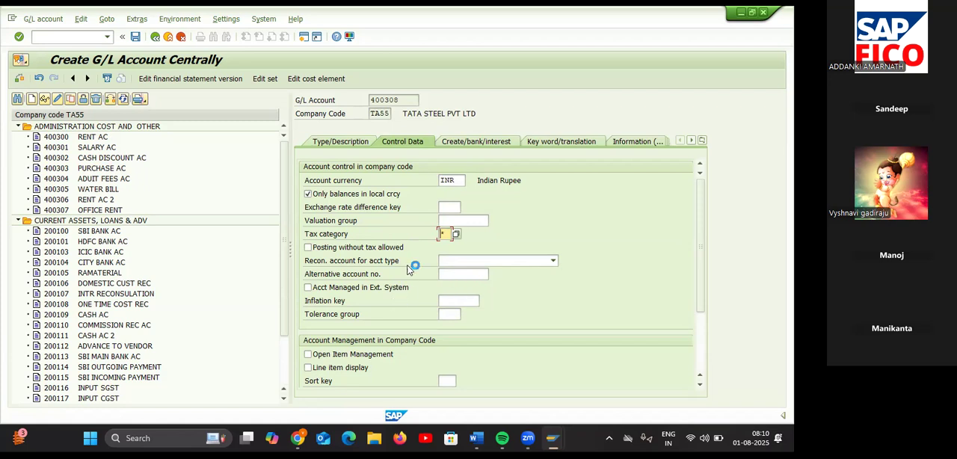
Step: Allow posting without tax, enable line item display and set sort key 001 for G/L account 400308
left_click(307, 247)
left_click(308, 367)
left_click(446, 381)
type("001")
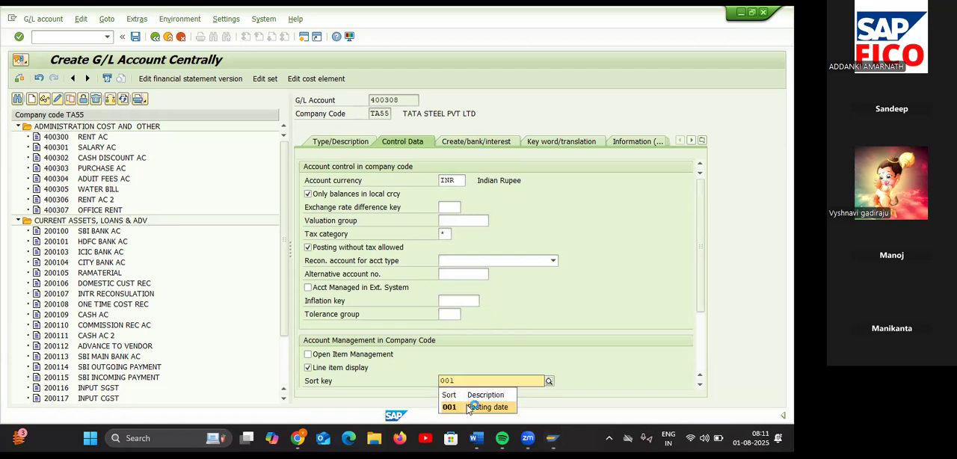
left_click(469, 407)
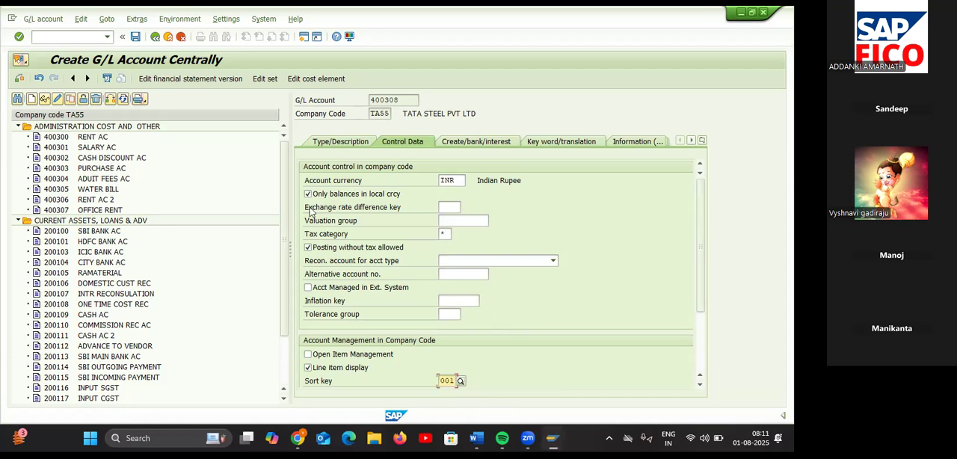
Step: Set field status group G001 for G/L account 400308 and save the account
left_click(482, 142)
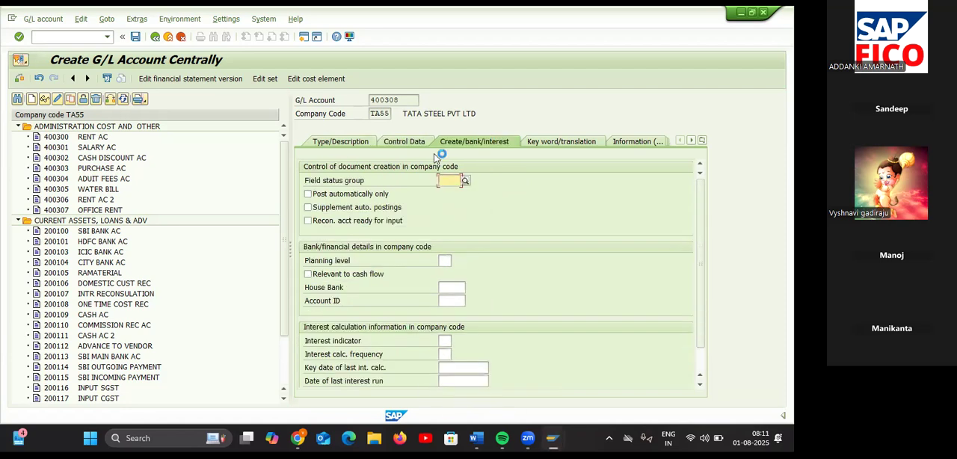
type("G00")
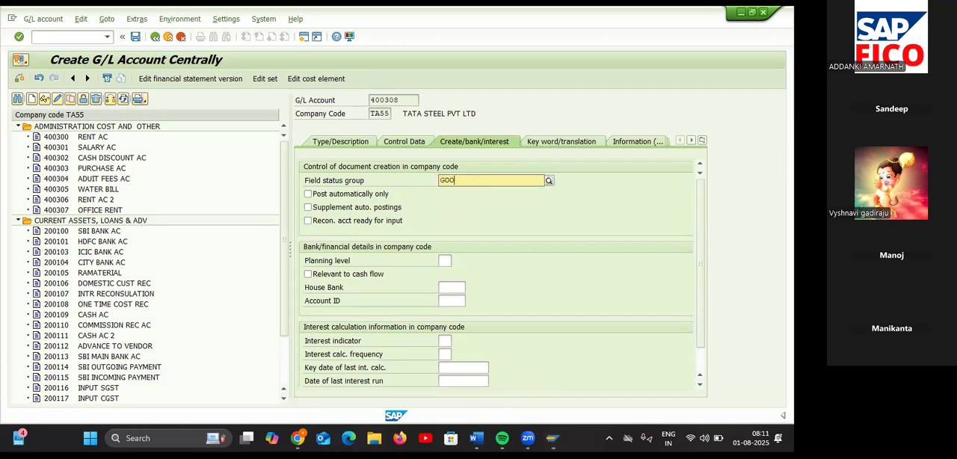
type("1")
left_click(471, 210)
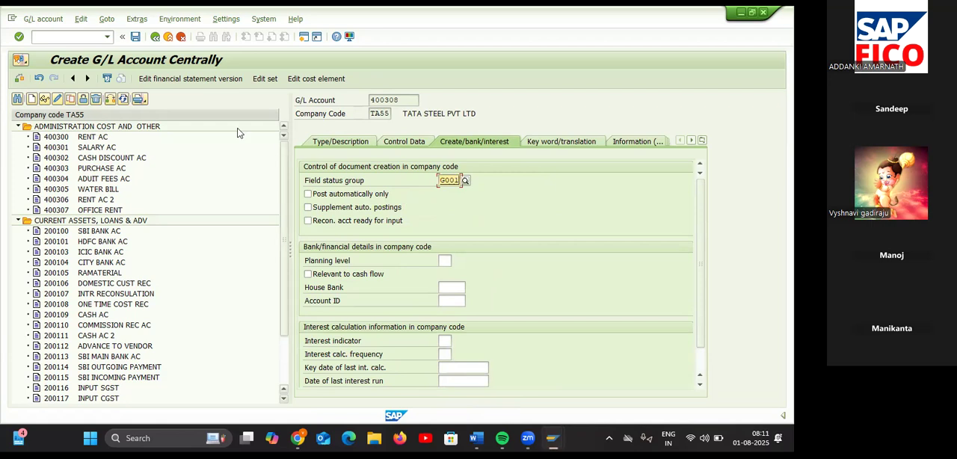
left_click(136, 37)
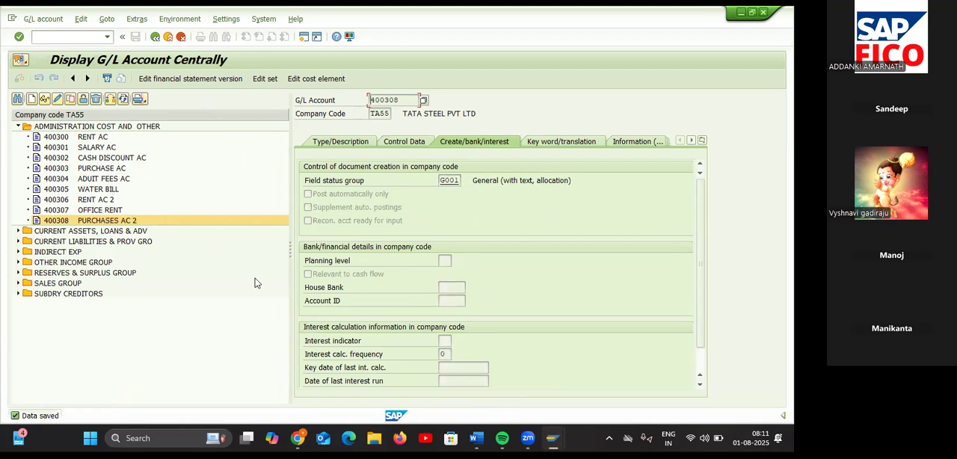
Step: Consult the Input GST NOT notes in Word for the next configuration task and start transaction OB40 in SAP
mouse_move(477, 438)
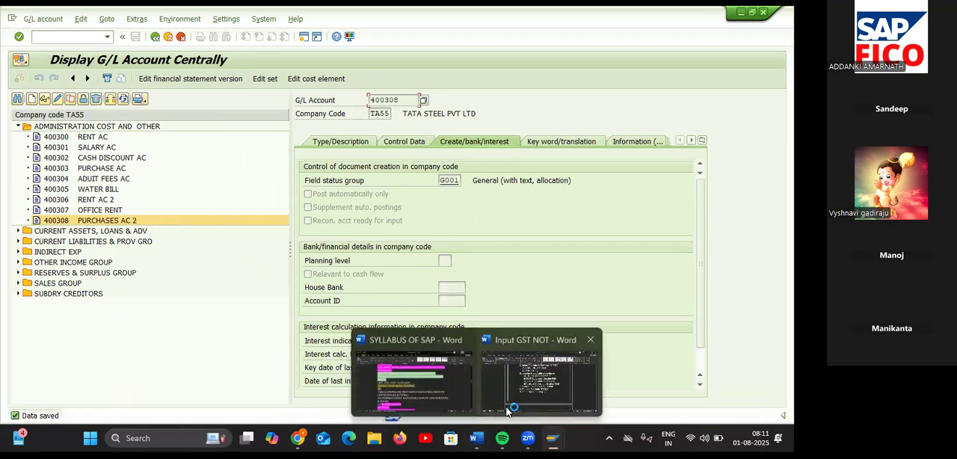
left_click(539, 377)
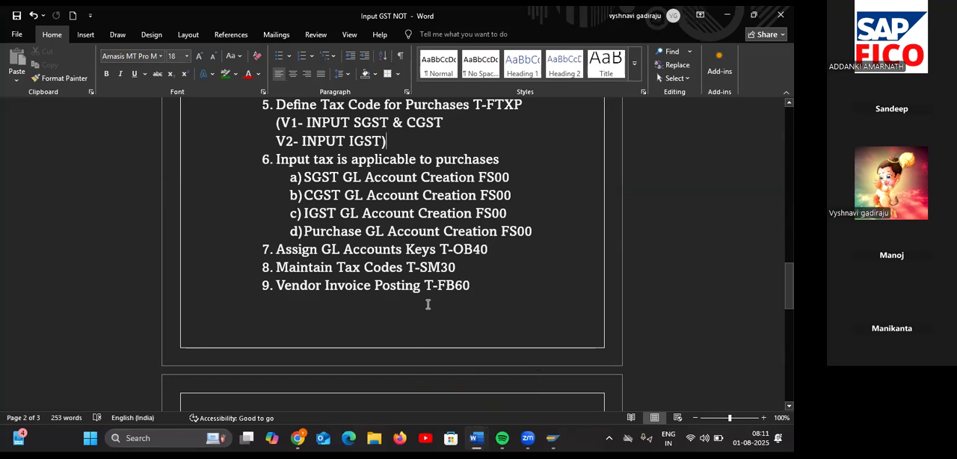
key("alt+Tab")
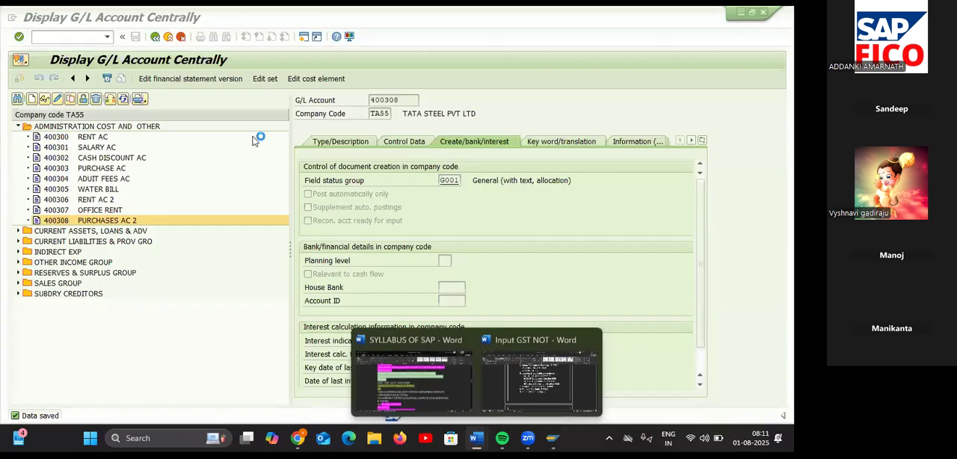
left_click(76, 37)
type("/NOB")
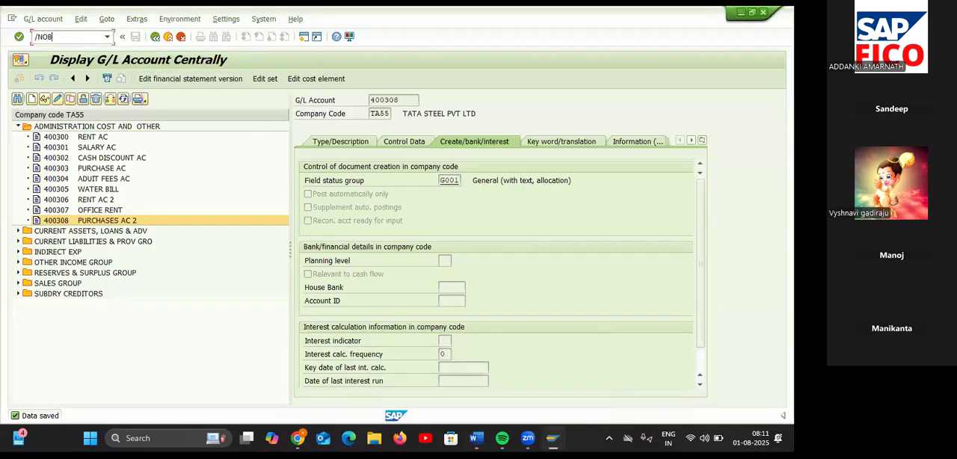
type("40")
key("Return")
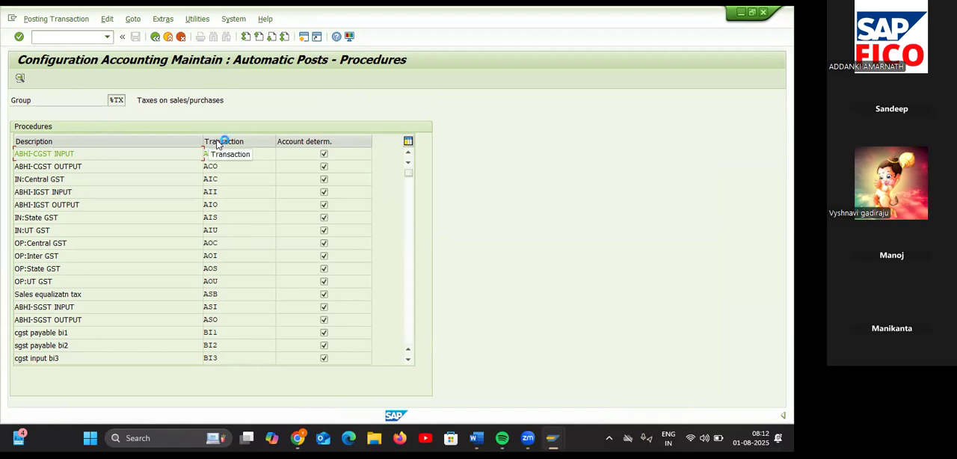
Step: Open the INPUT SGST FOR TA55 procedure (VA1) for chart of accounts TAOC and save its posting rules
scroll(186, 274, "down", 3)
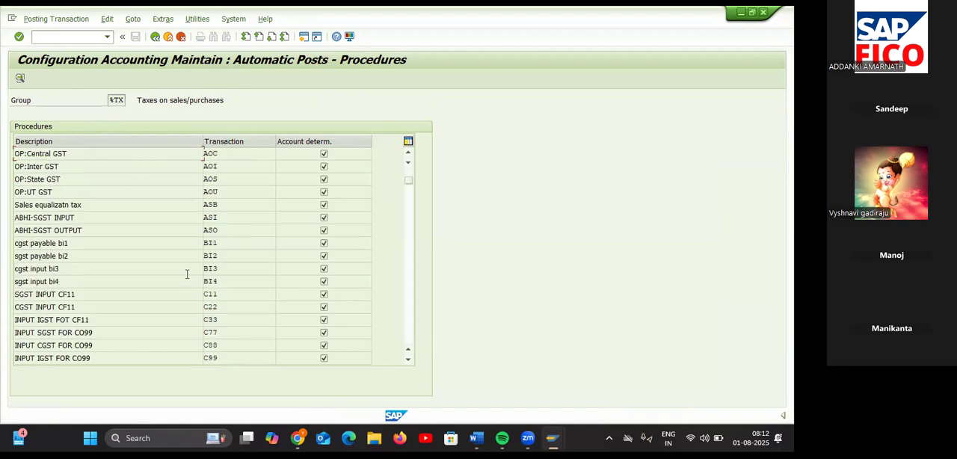
scroll(187, 274, "down", 2)
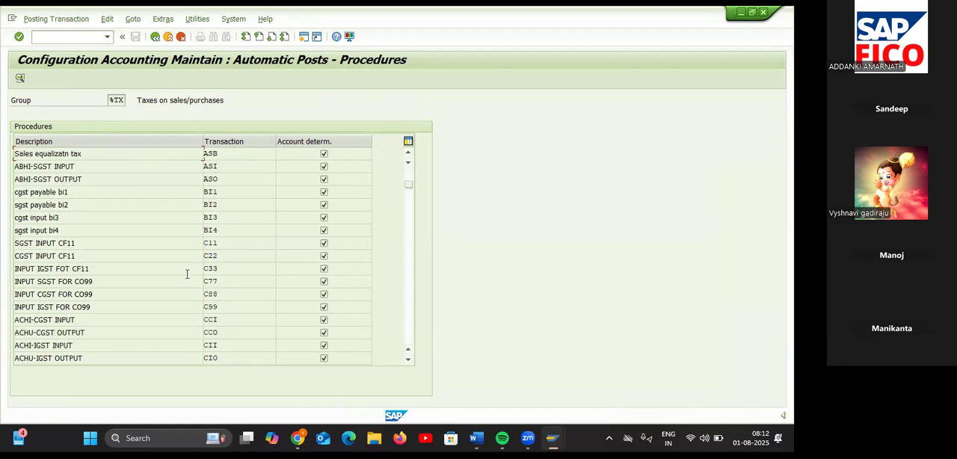
scroll(187, 275, "down", 6)
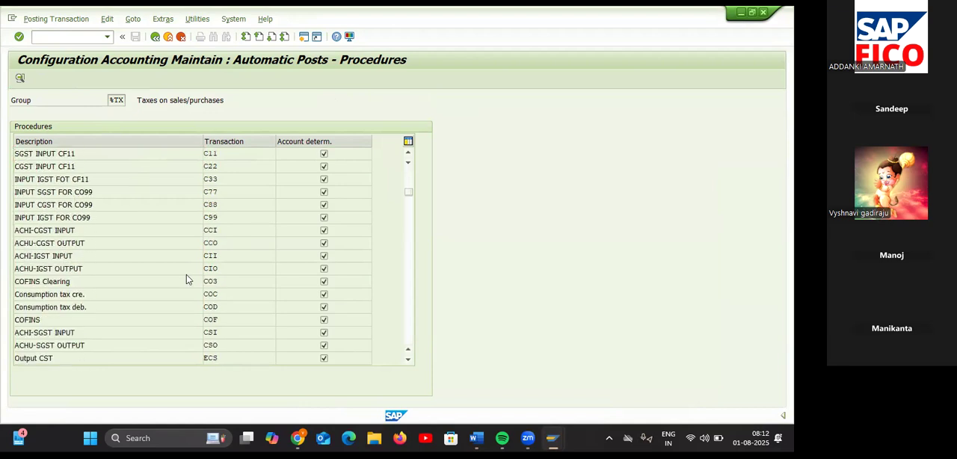
scroll(187, 274, "down", 2)
scroll(187, 274, "down", 6)
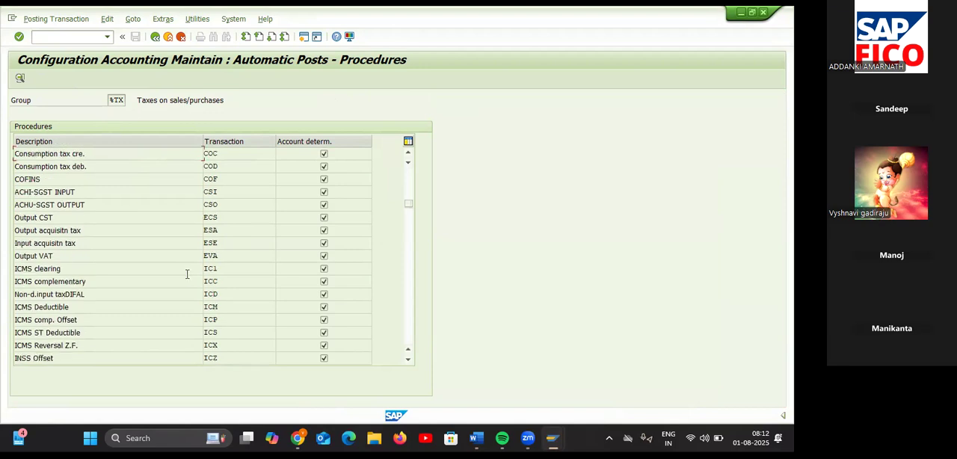
scroll(186, 274, "down", 10)
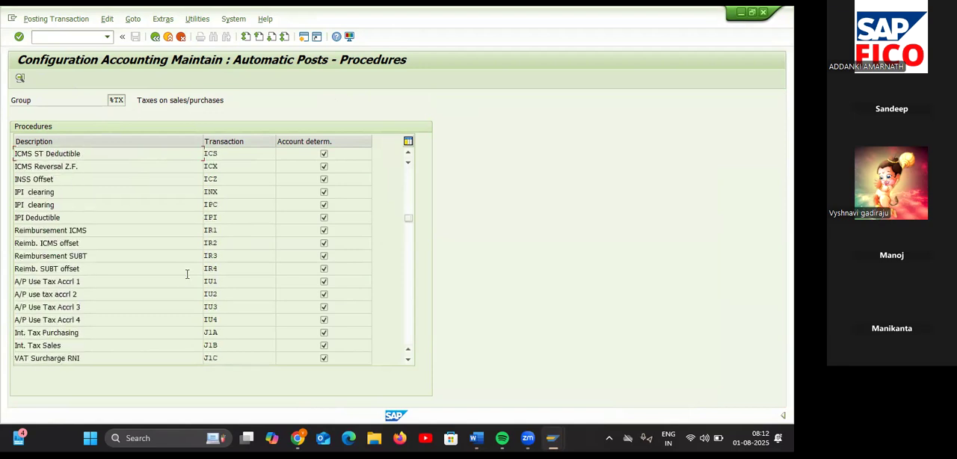
scroll(187, 275, "down", 2)
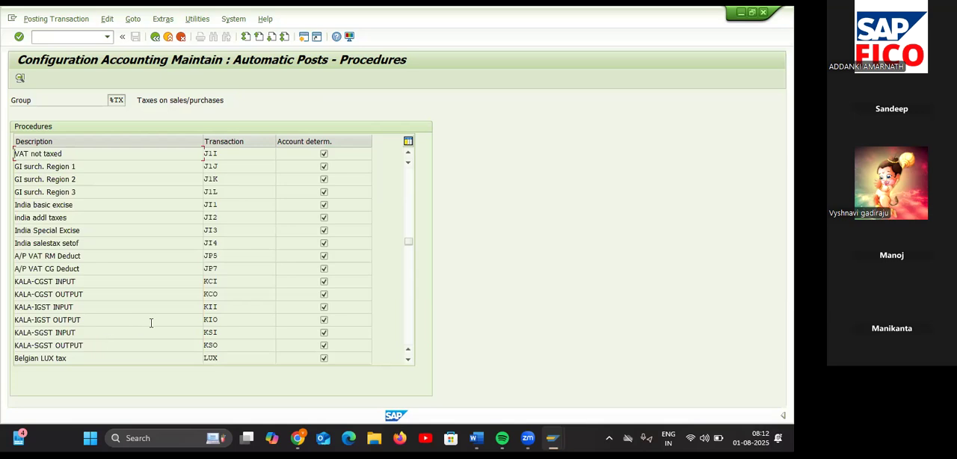
scroll(151, 323, "down", 3)
scroll(151, 326, "down", 6)
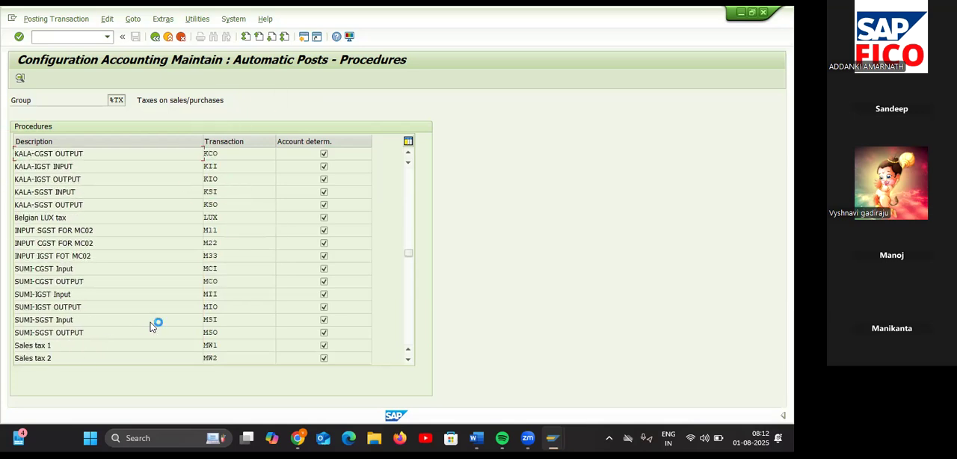
scroll(150, 325, "down", 2)
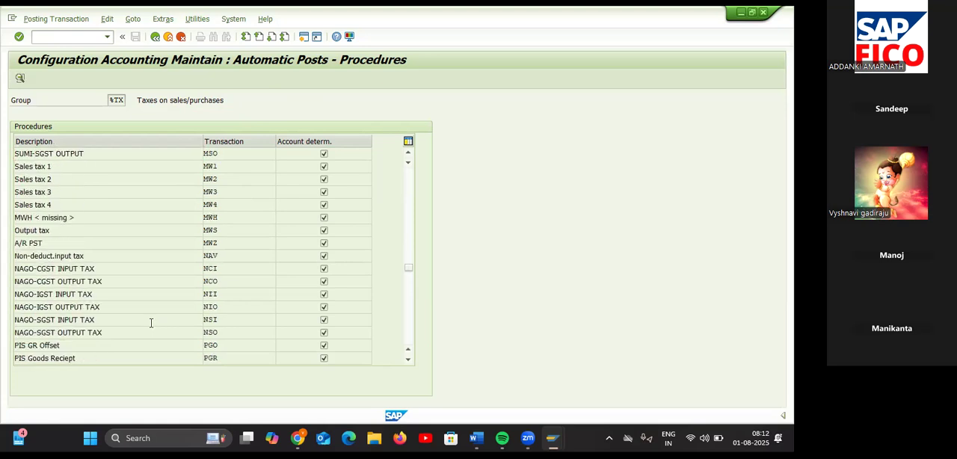
scroll(136, 310, "down", 6)
scroll(137, 313, "down", 7)
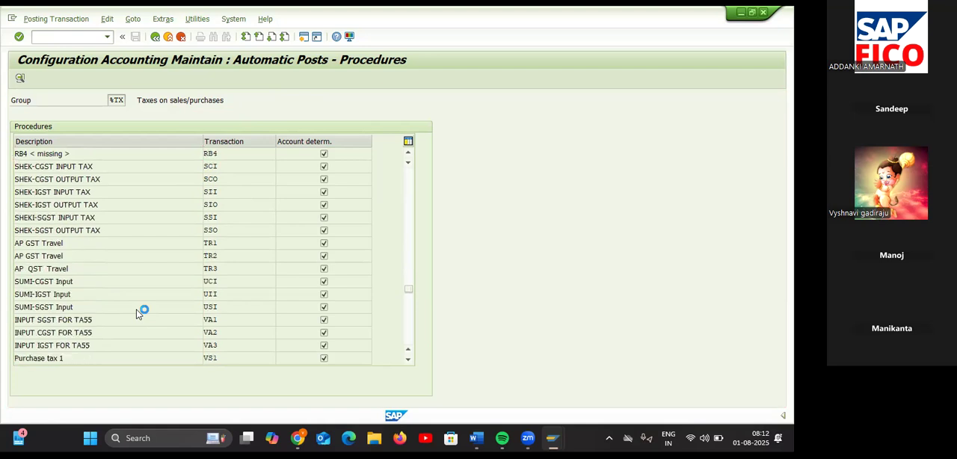
scroll(137, 309, "up", 1)
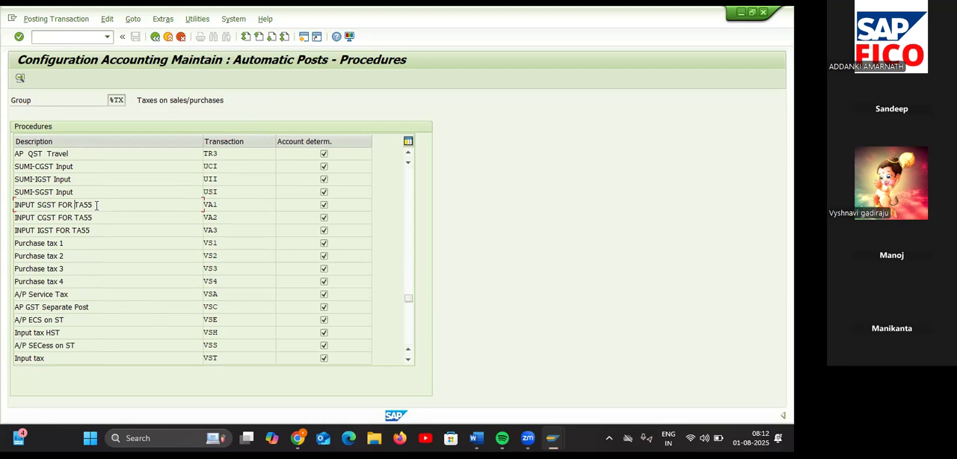
double_click(227, 208)
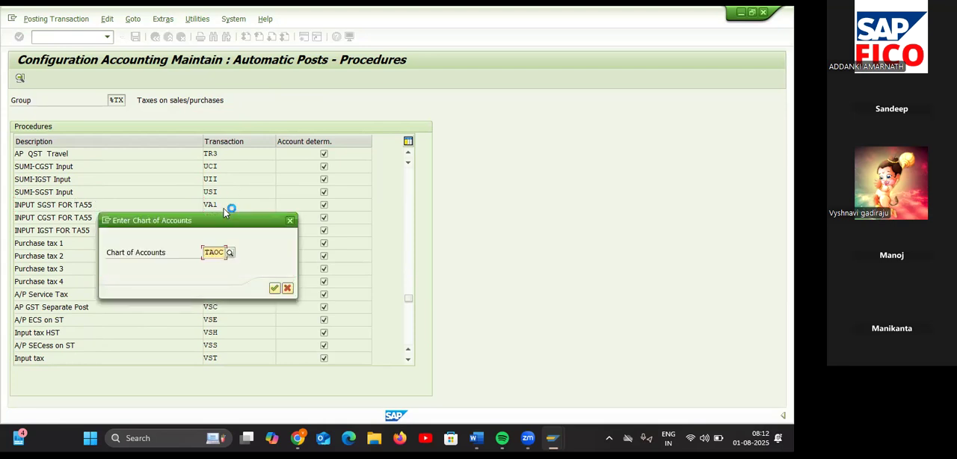
left_click(274, 288)
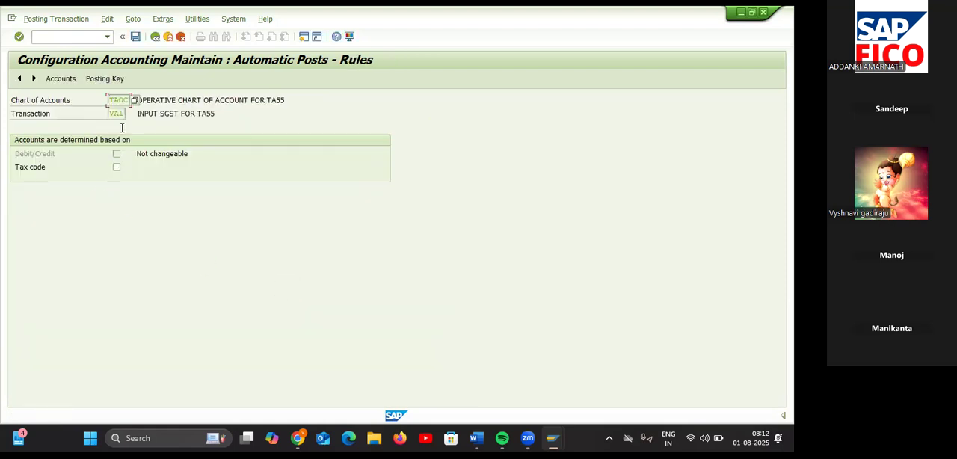
left_click(104, 80)
left_click(179, 226)
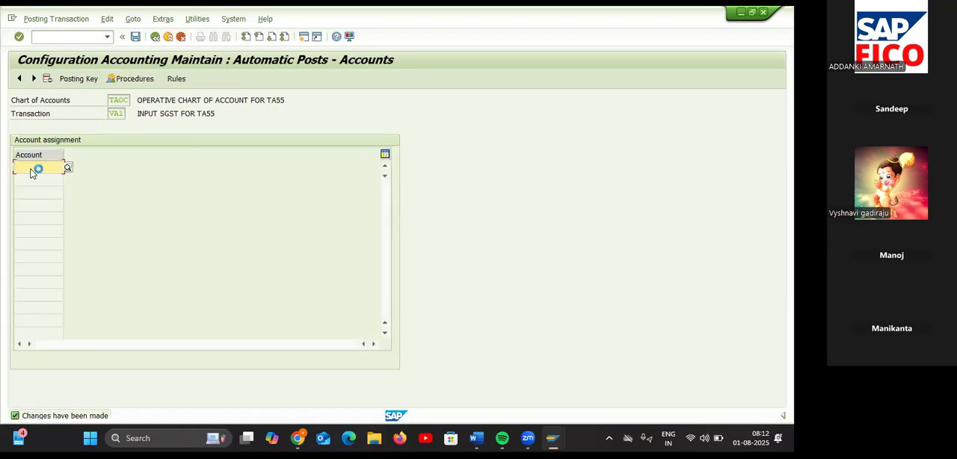
Step: Set debit posting key 40 and credit posting key 50 for transaction VA1 and save them to the proposed customizing request
left_click(79, 79)
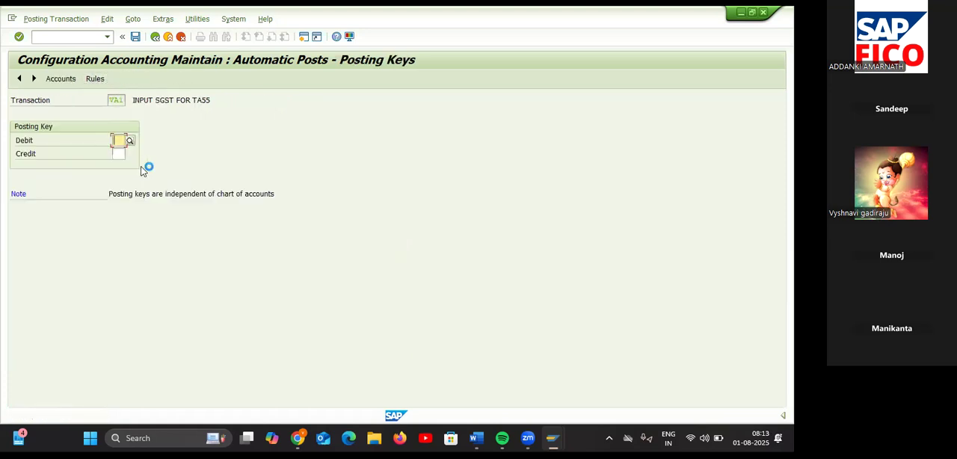
type("40")
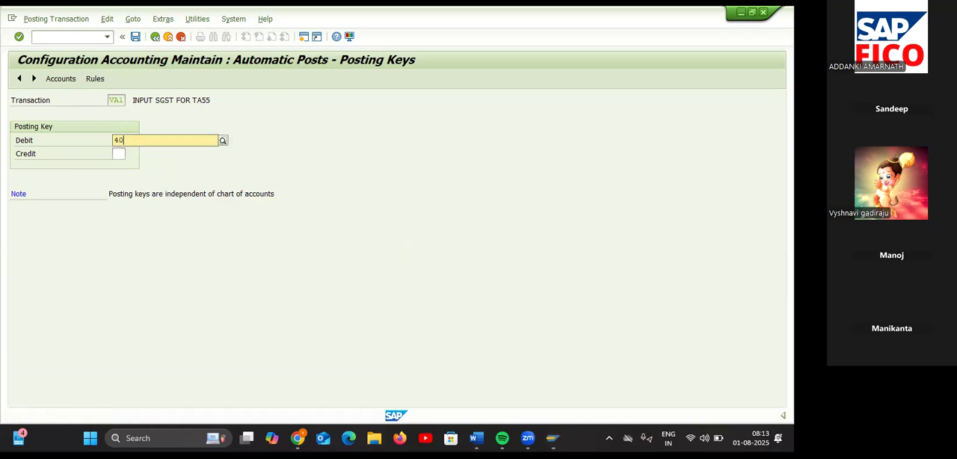
left_click(133, 165)
left_click(119, 154)
type("50")
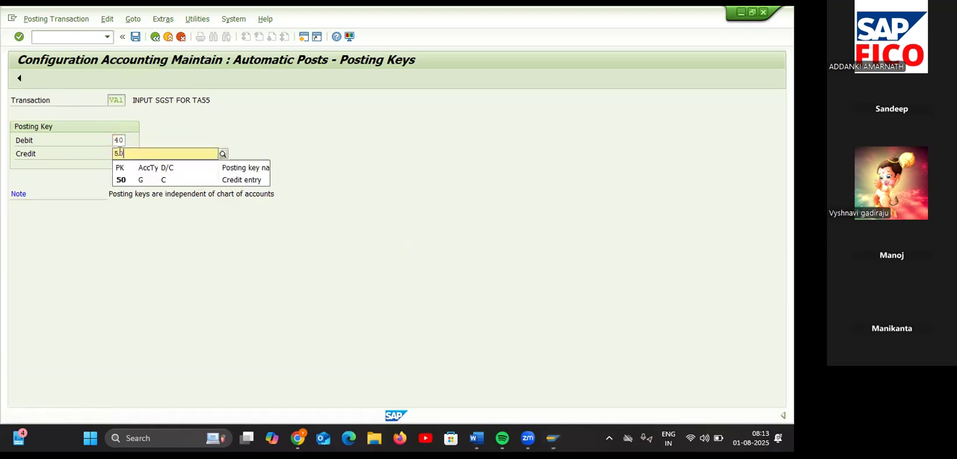
left_click(140, 181)
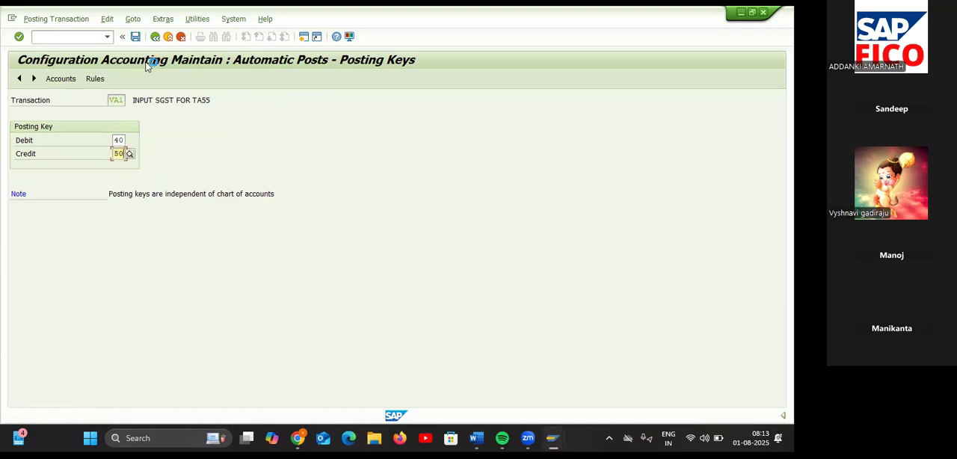
left_click(69, 79)
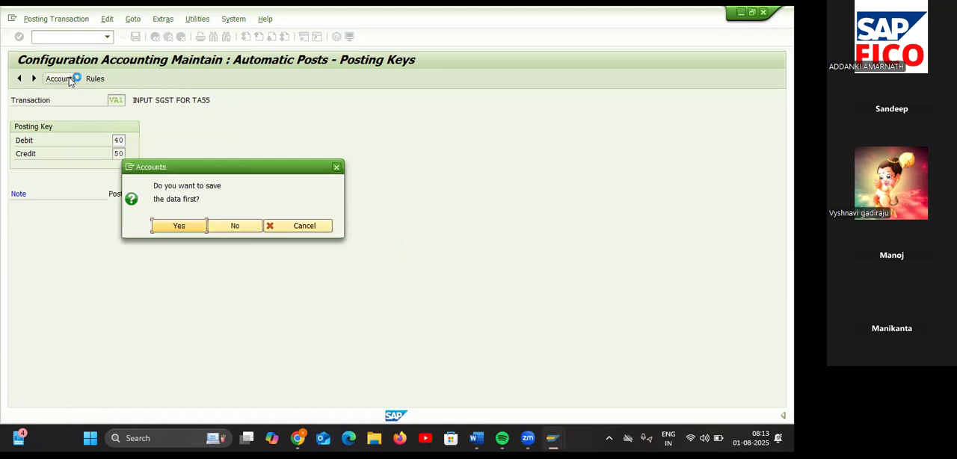
left_click(168, 227)
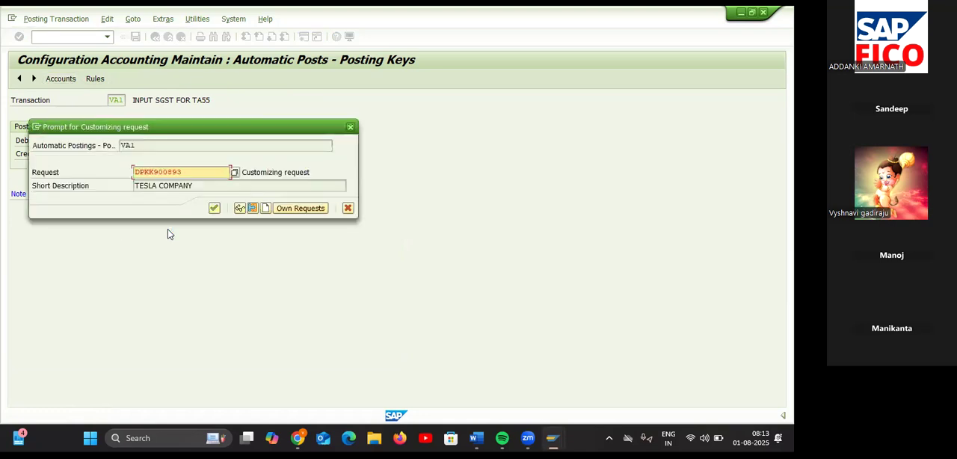
left_click(213, 207)
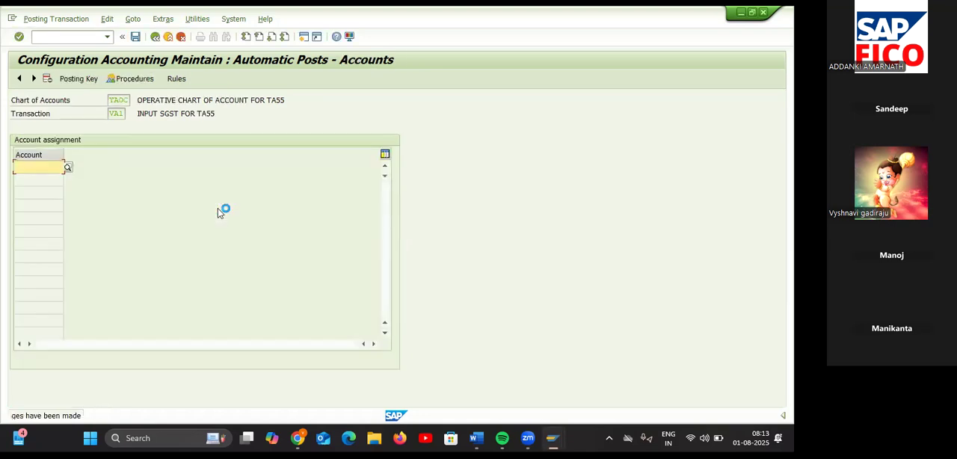
Step: Assign the INPUT SGST account 200116 to transaction VA1, save it to the customizing request and return to the procedures list
left_click(67, 169)
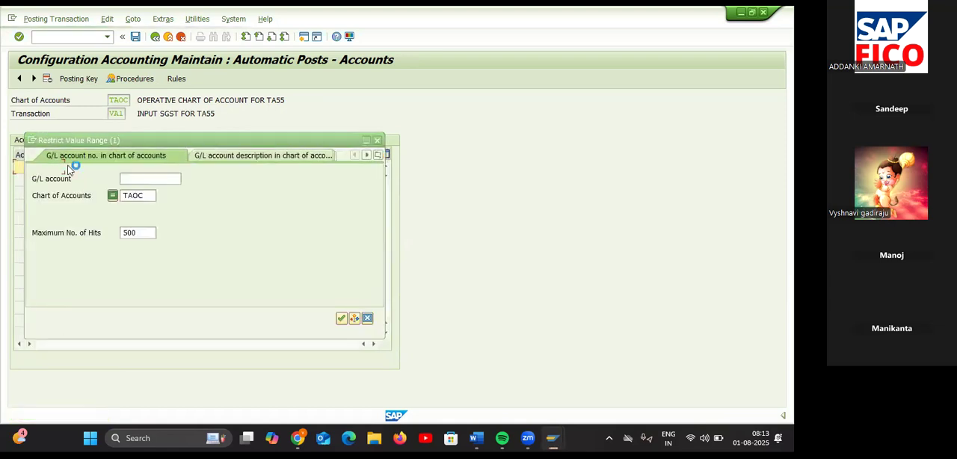
left_click(149, 196)
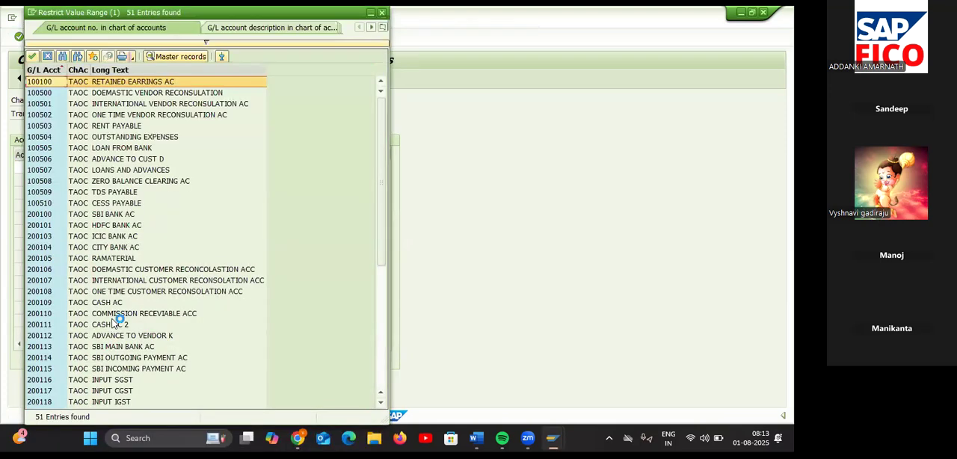
left_click(107, 380)
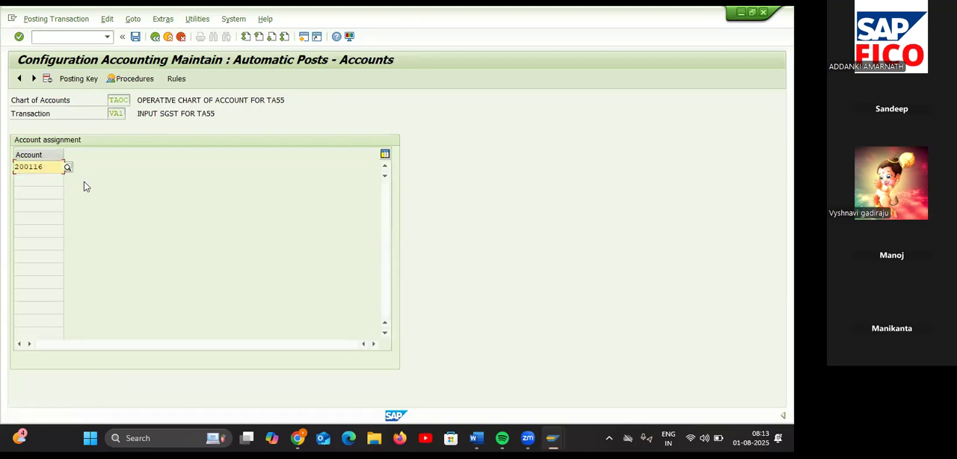
left_click(135, 36)
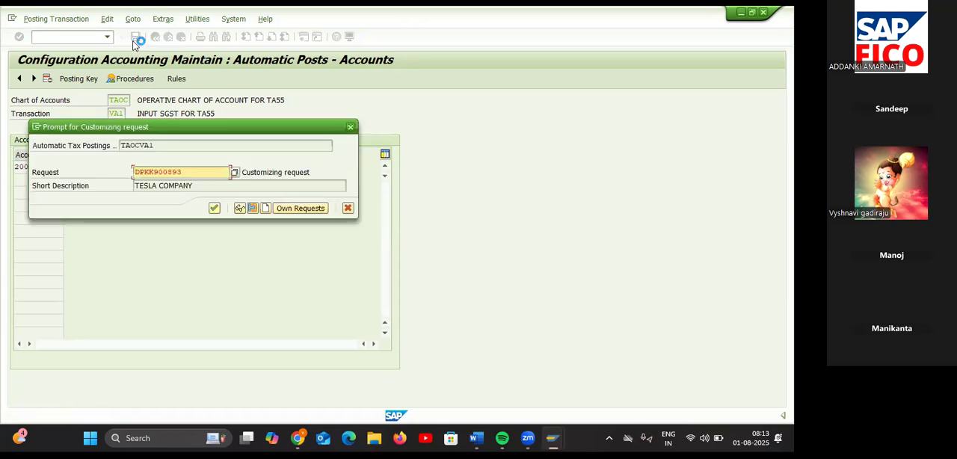
left_click(214, 208)
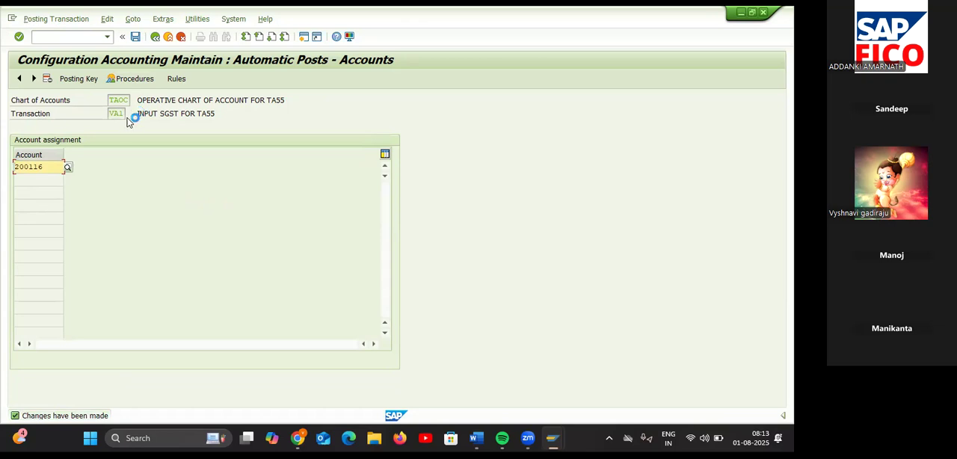
left_click(155, 37)
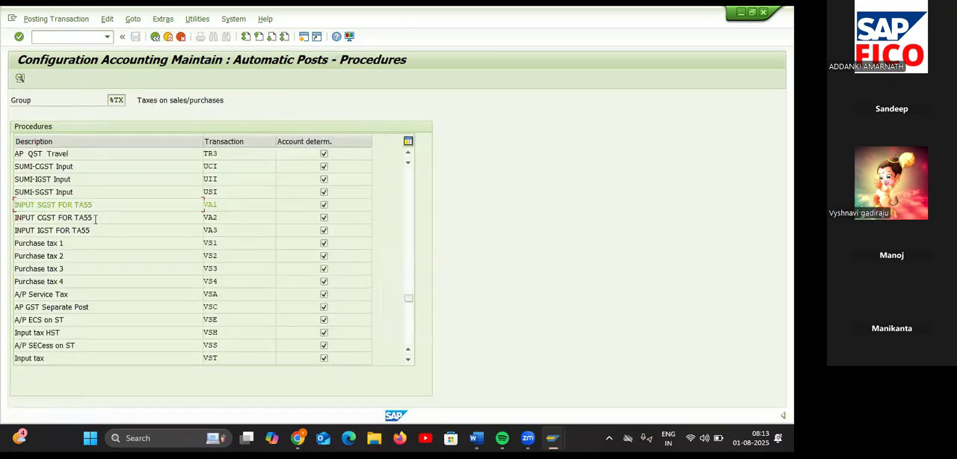
Step: Open the INPUT CGST FOR TA55 procedure (VA2) for chart of accounts TAOC and save its posting rules
double_click(95, 221)
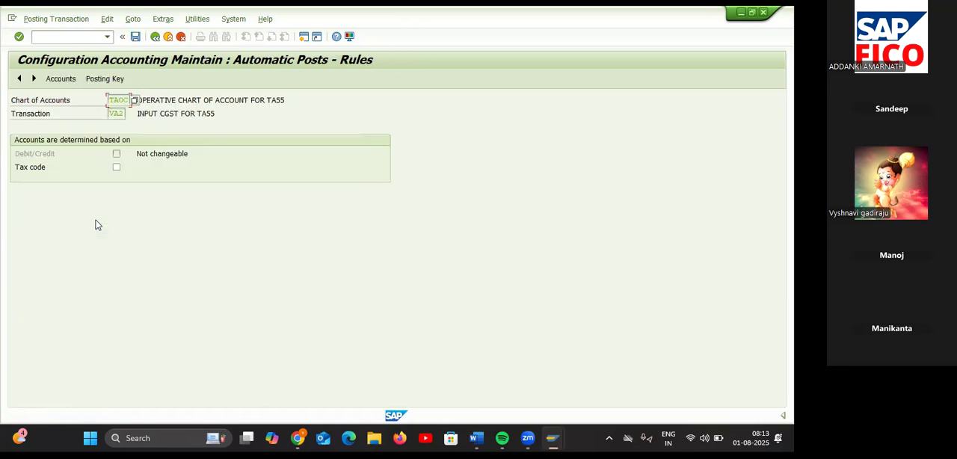
left_click(97, 81)
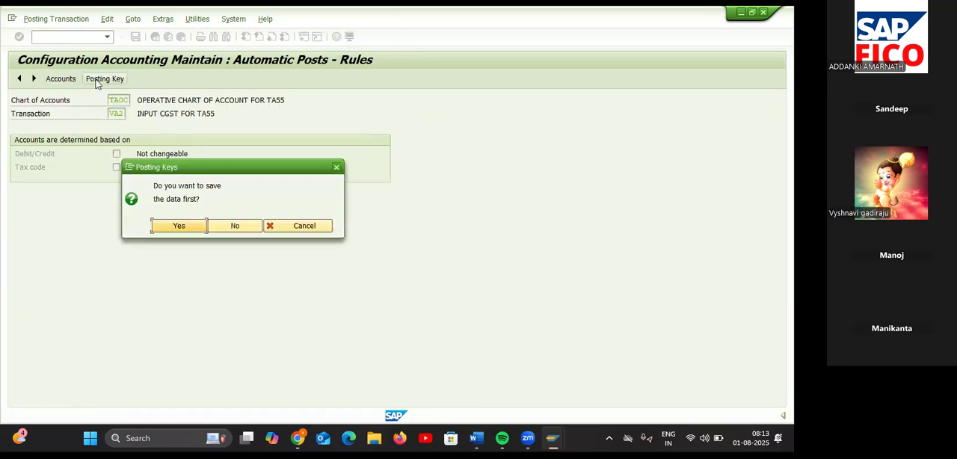
left_click(180, 225)
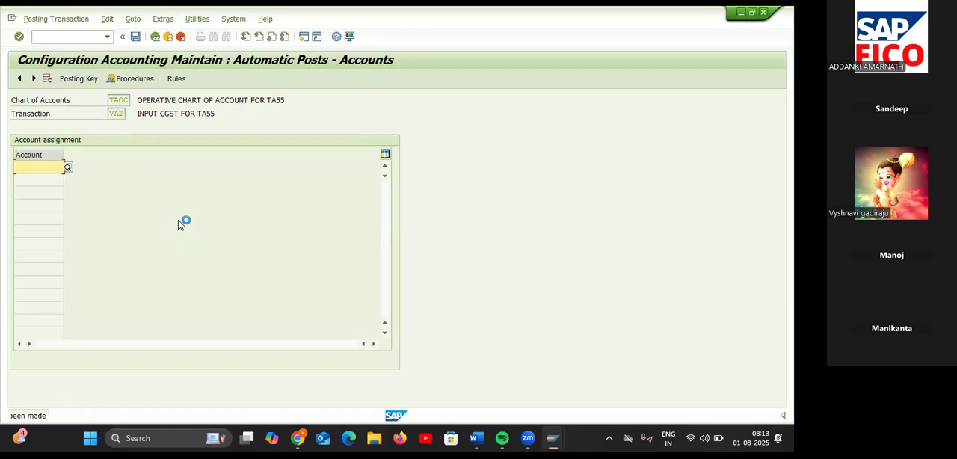
Step: Set debit posting key 40 and credit posting key 50 for transaction VA2 and save them to the proposed customizing request
left_click(79, 78)
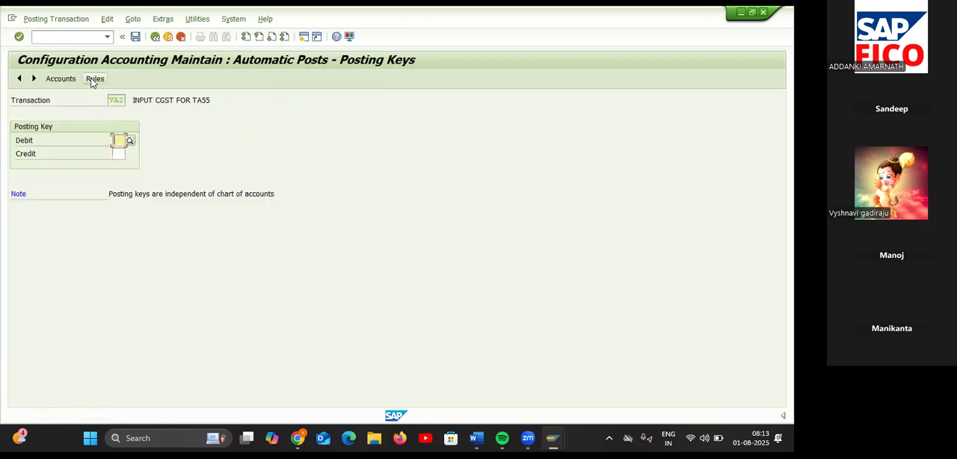
type("40")
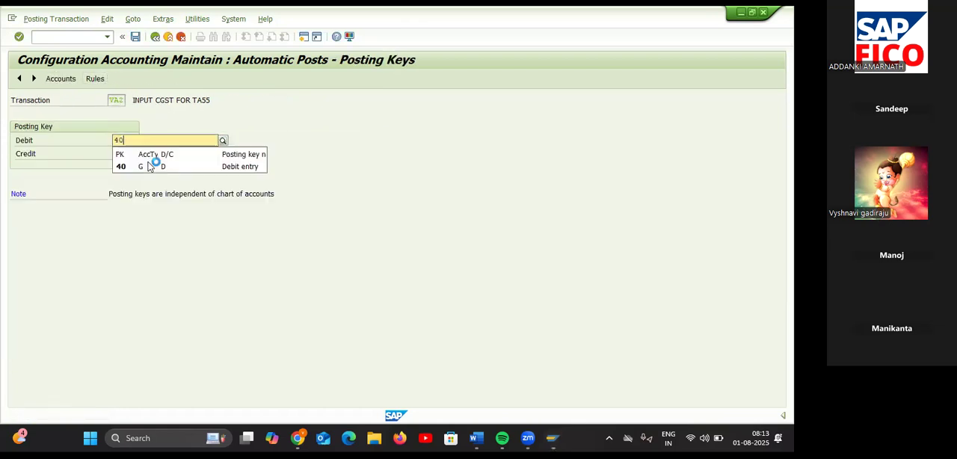
left_click(145, 166)
left_click(123, 153)
type("50")
left_click(127, 181)
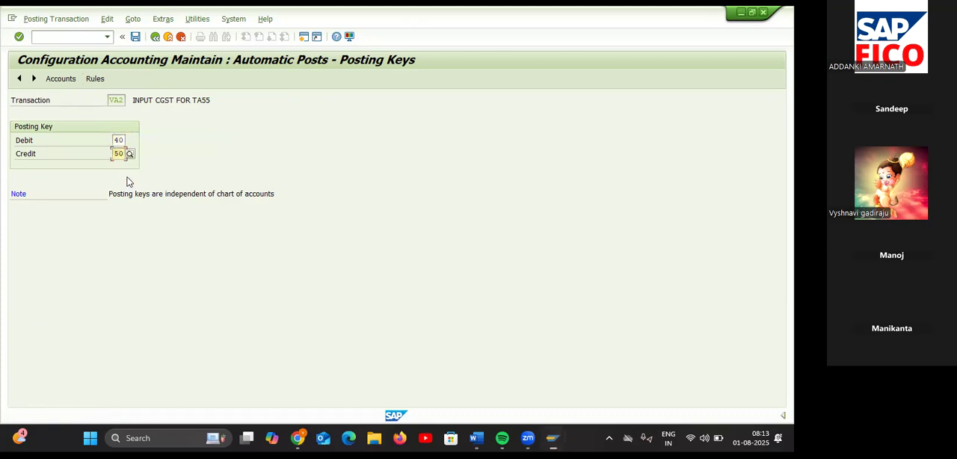
left_click(71, 80)
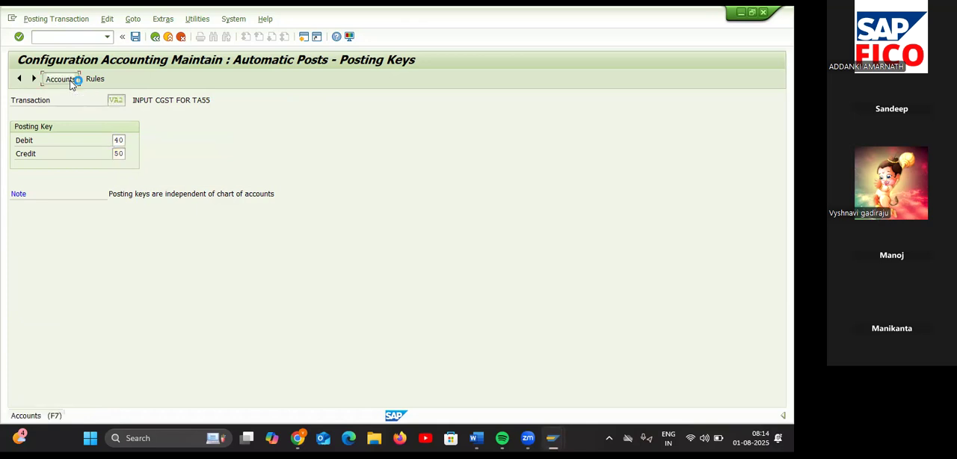
left_click(184, 227)
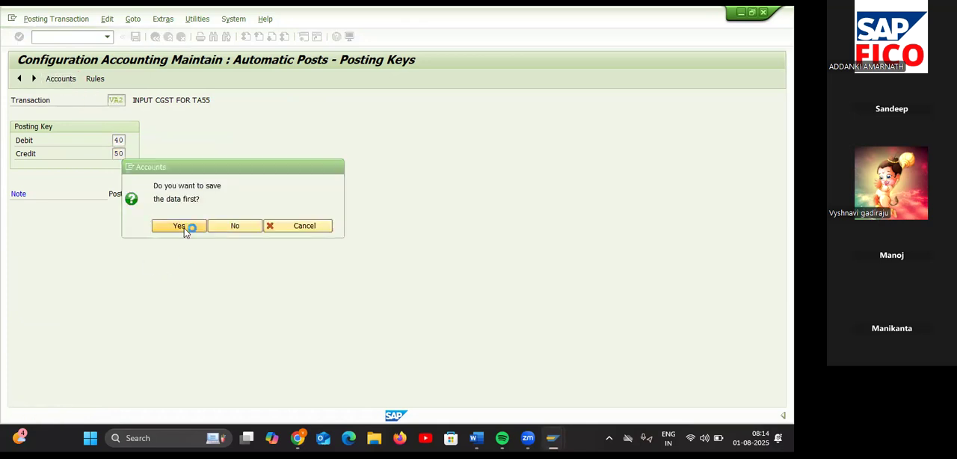
left_click(215, 208)
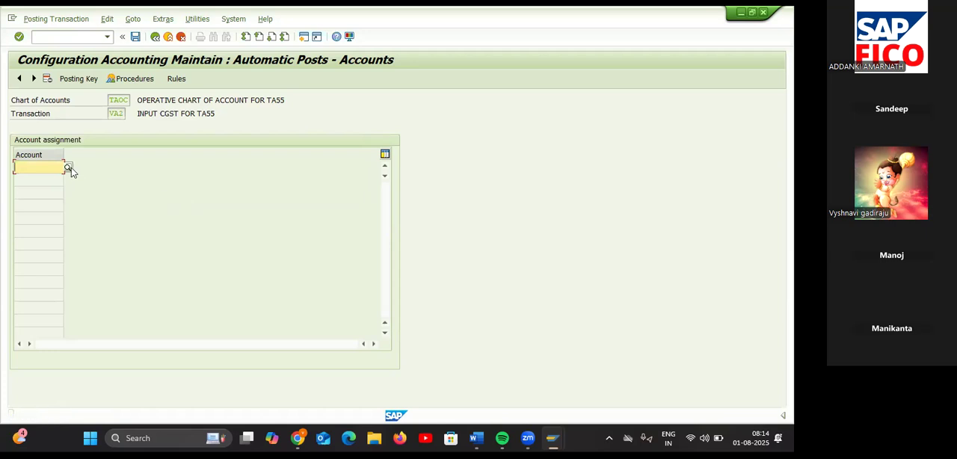
Step: Assign G/L account 200117 from chart TAOC to transaction VA2, save it to the customizing request and return to the procedures list
left_click(69, 169)
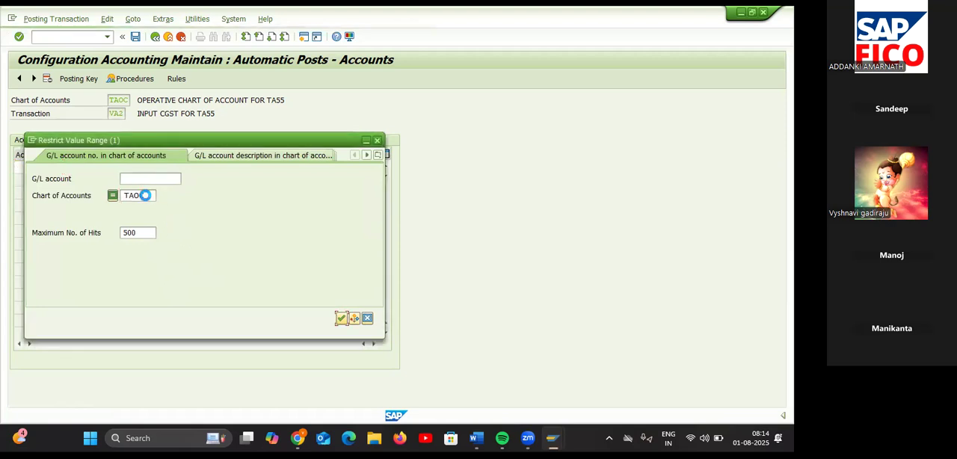
double_click(123, 391)
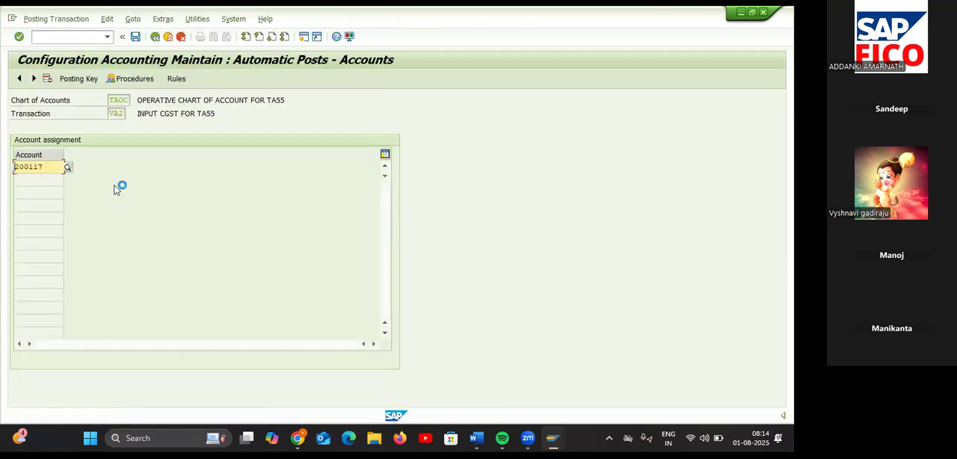
left_click(134, 37)
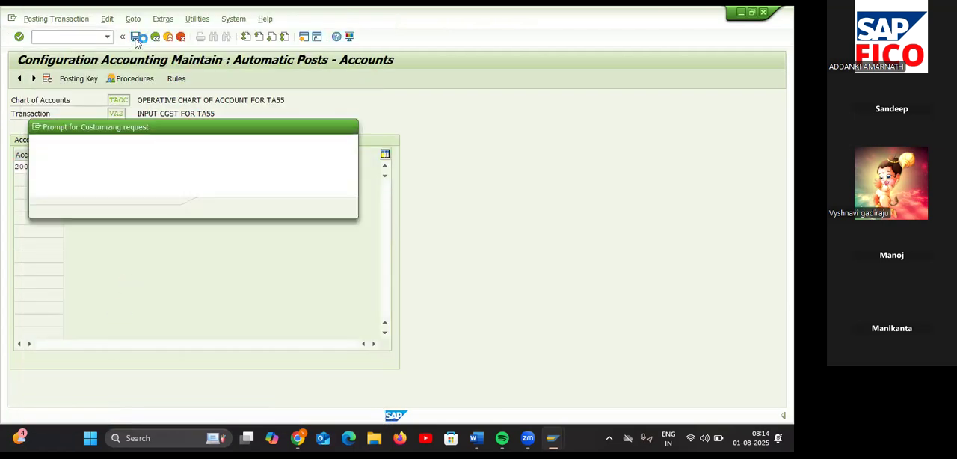
left_click(213, 209)
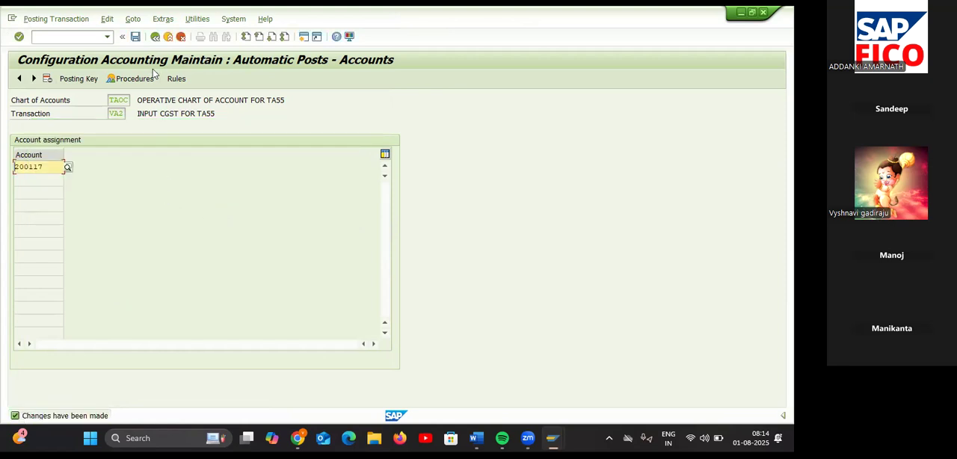
left_click(156, 37)
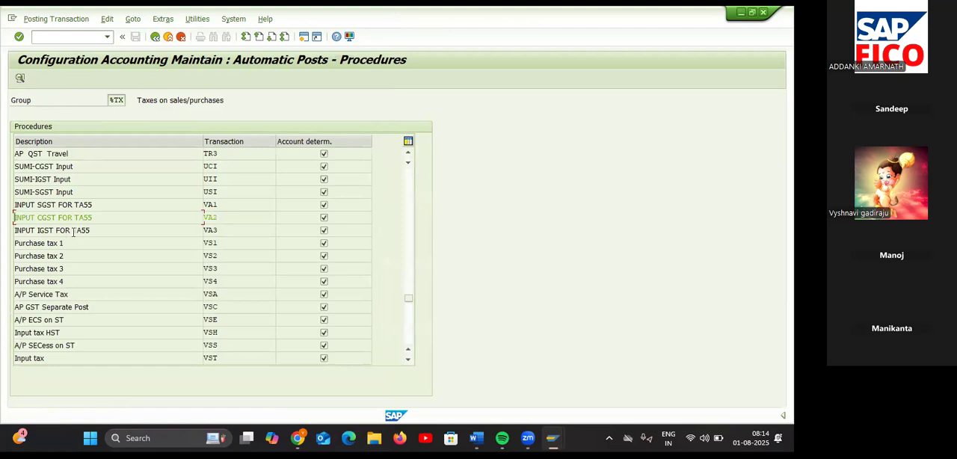
Step: Open the INPUT IGST FOR TA55 procedure (VA3) for chart of accounts TAOC and save its posting rules
double_click(74, 231)
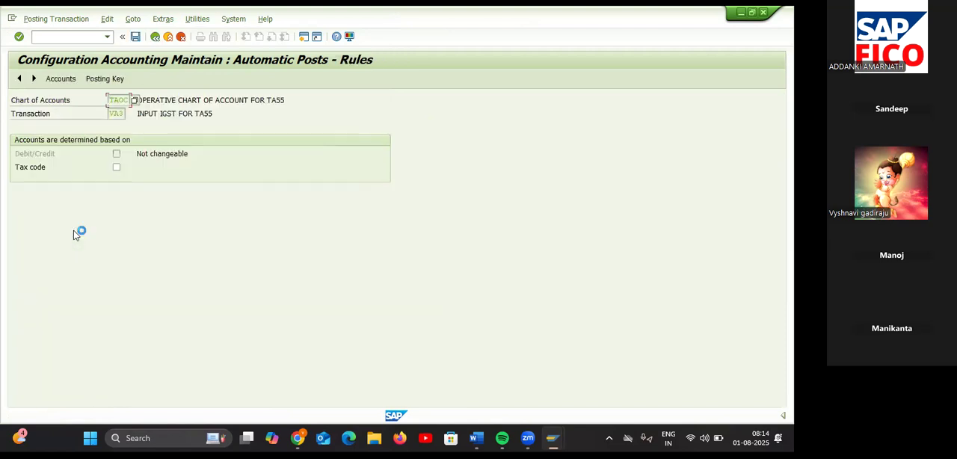
left_click(91, 78)
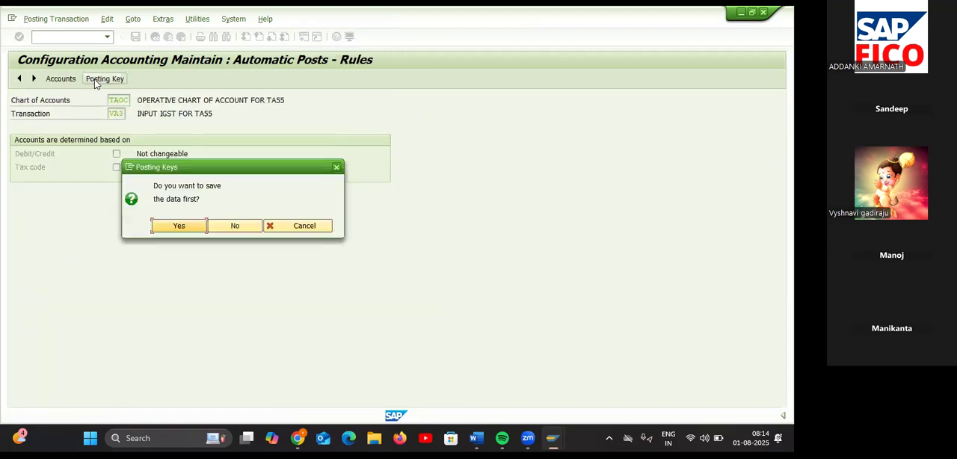
left_click(169, 229)
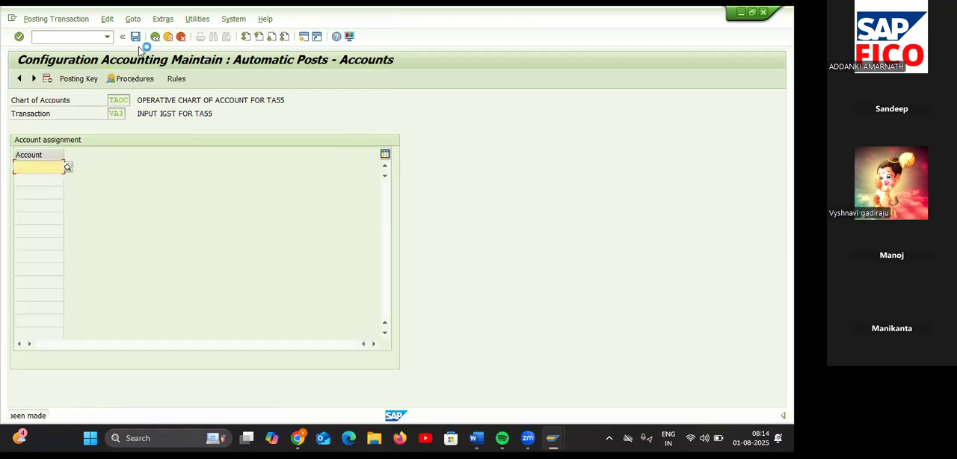
Step: Set debit posting key 40 and credit posting key 50 for transaction VA3 and save them to the proposed customizing request
left_click(82, 81)
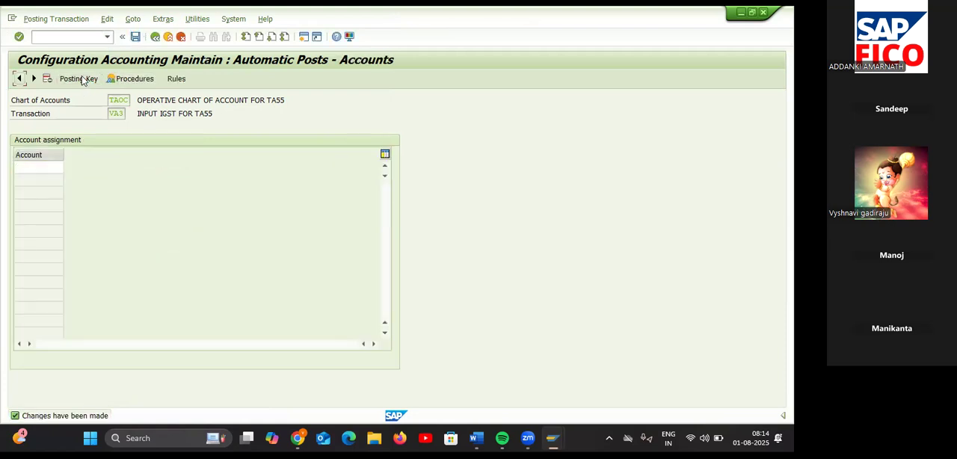
type("40")
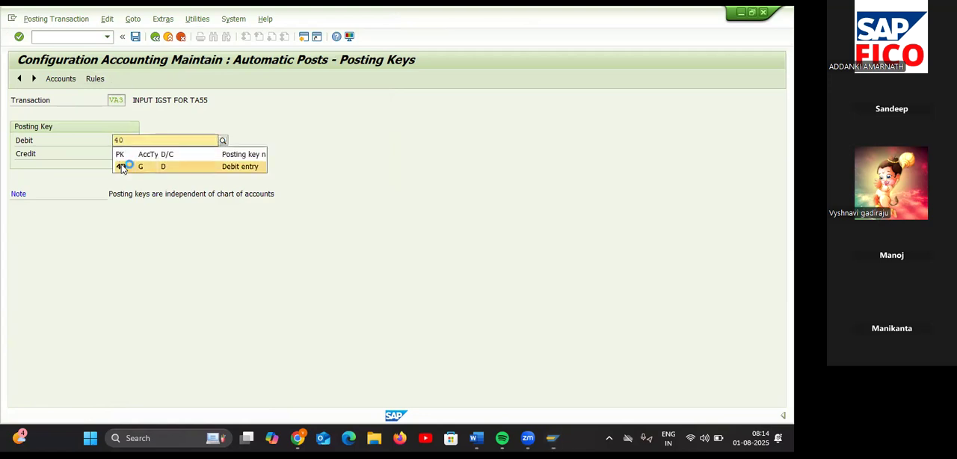
left_click(122, 171)
left_click(118, 154)
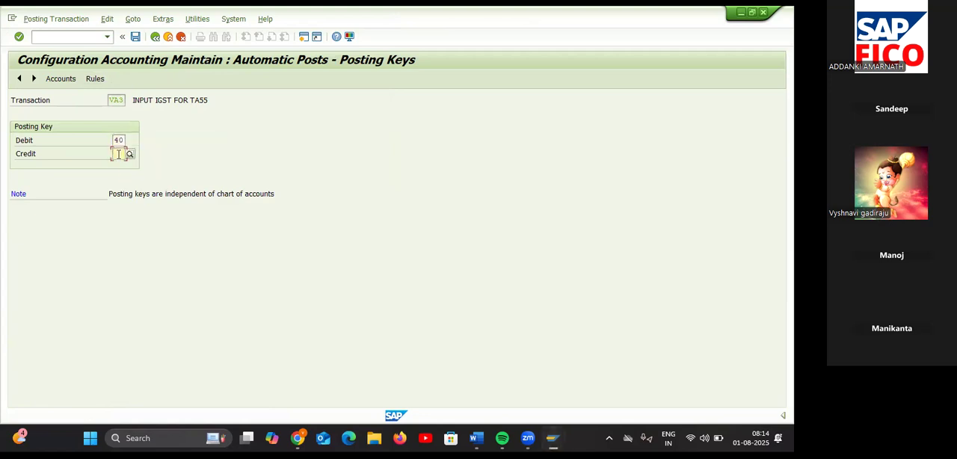
type("50")
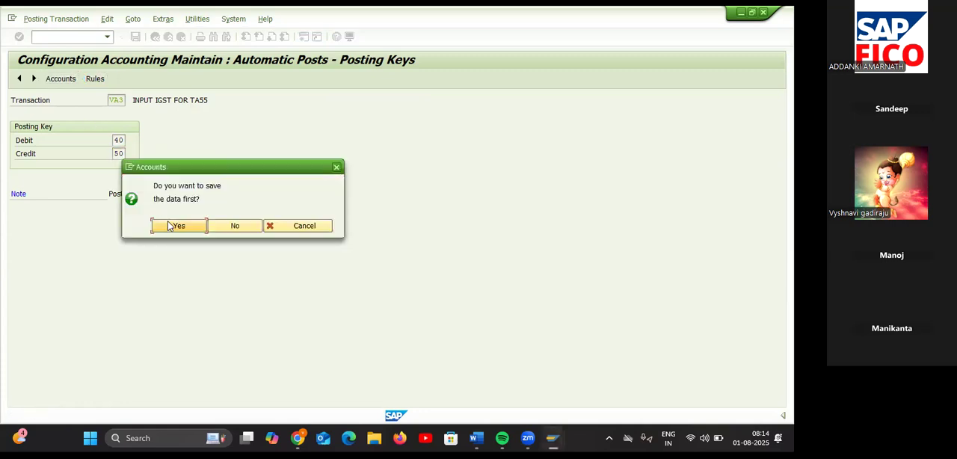
left_click(171, 226)
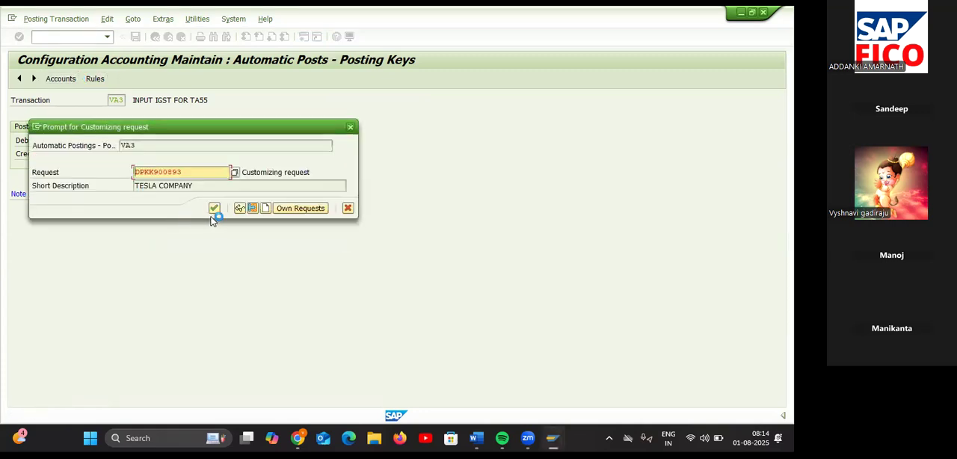
left_click(214, 210)
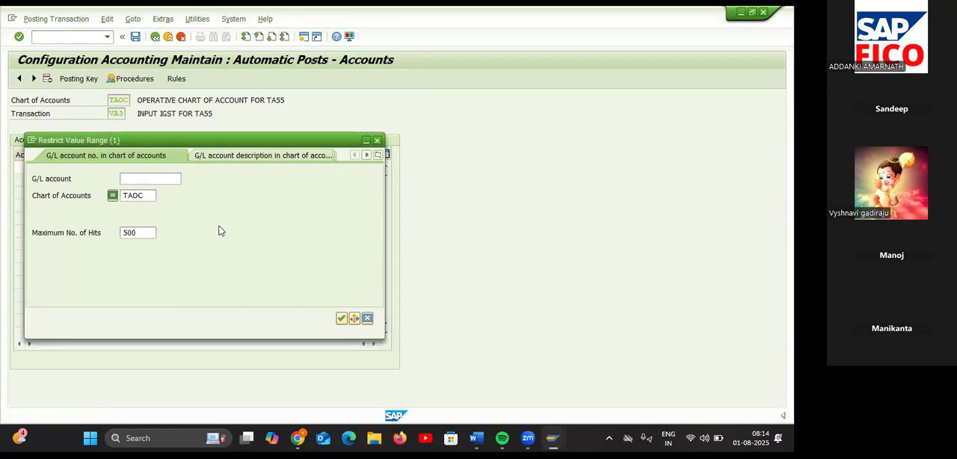
Step: Assign G/L account 200118 from chart TAOC to transaction VA3 and save it to the customizing request
left_click(151, 195)
key("Return")
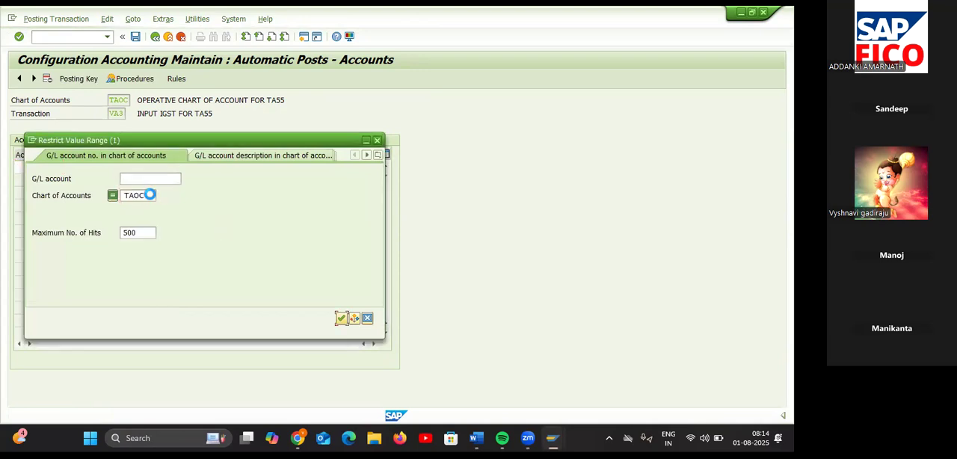
double_click(122, 402)
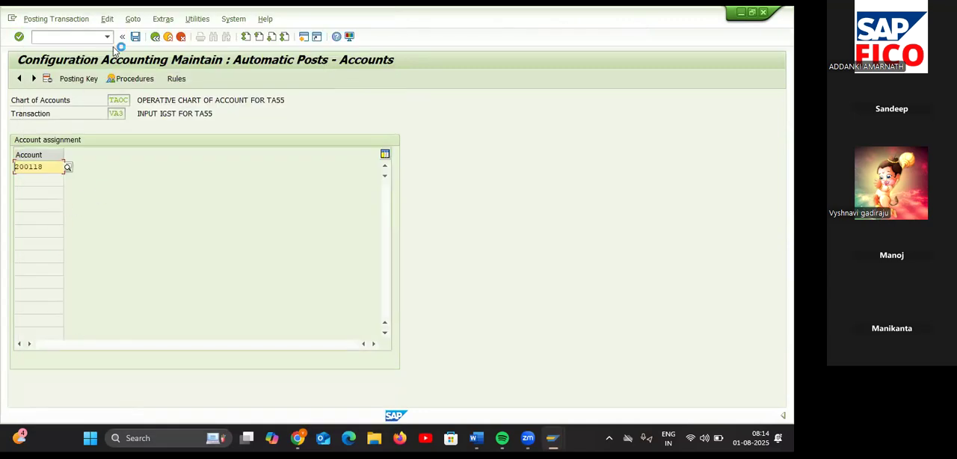
left_click(135, 37)
left_click(213, 206)
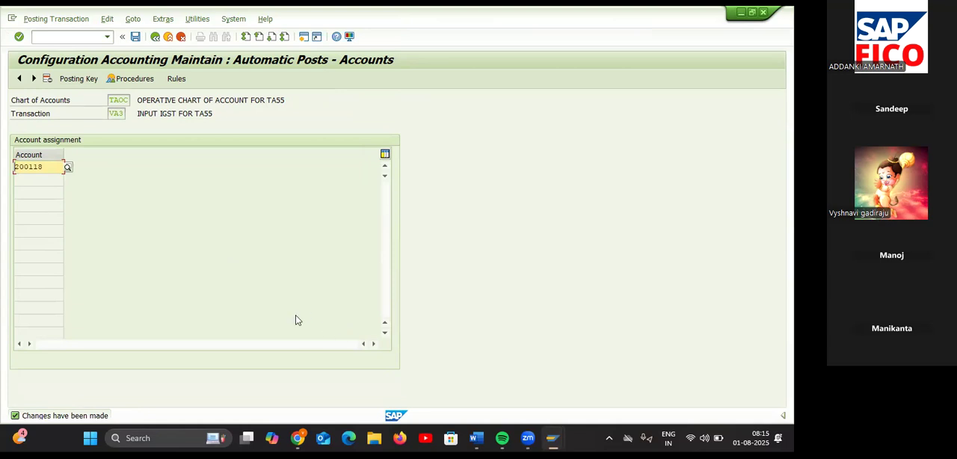
Step: Consult the Input GST NOT notes in Word for the next configuration task and start transaction SM30 in SAP
mouse_move(473, 442)
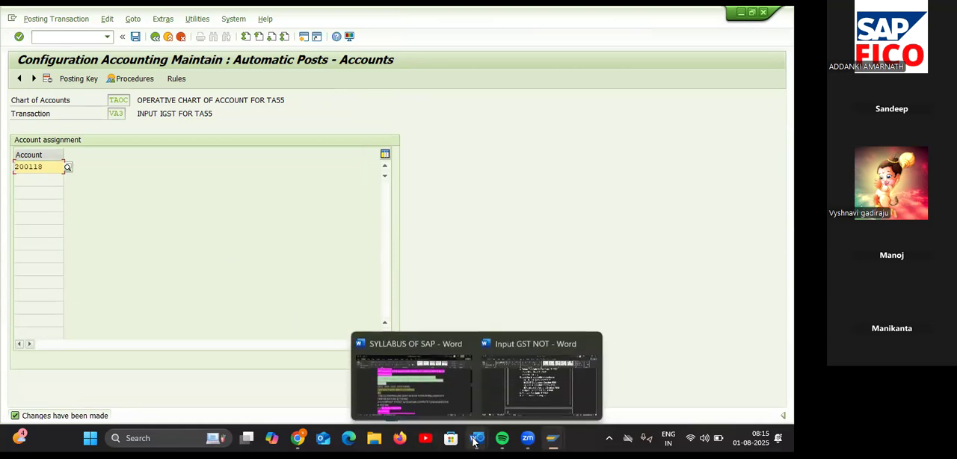
left_click(521, 394)
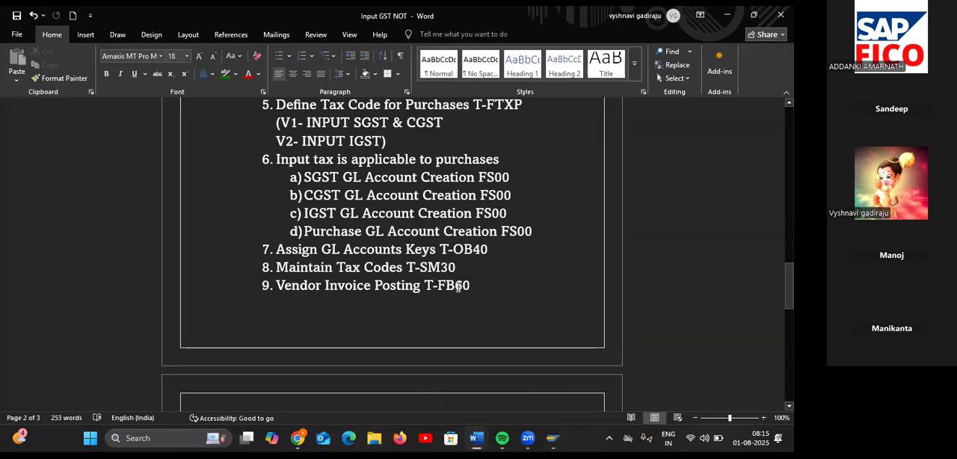
key("alt+Tab")
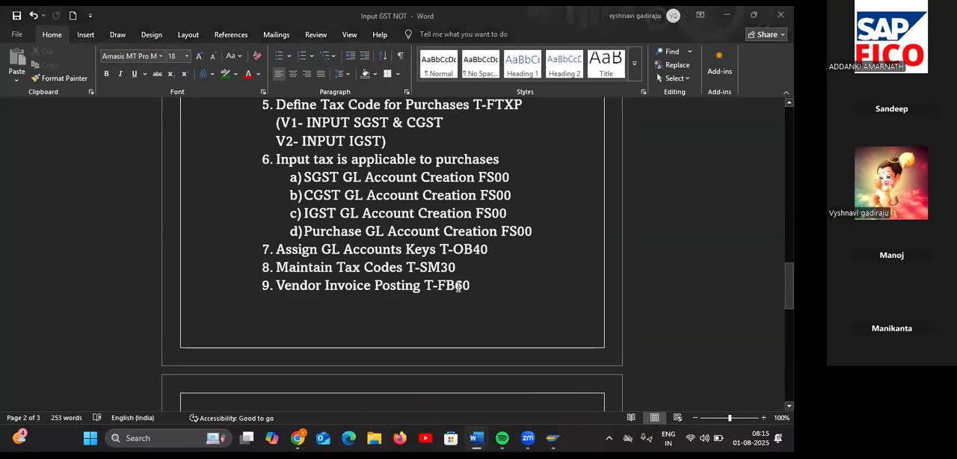
left_click(76, 37)
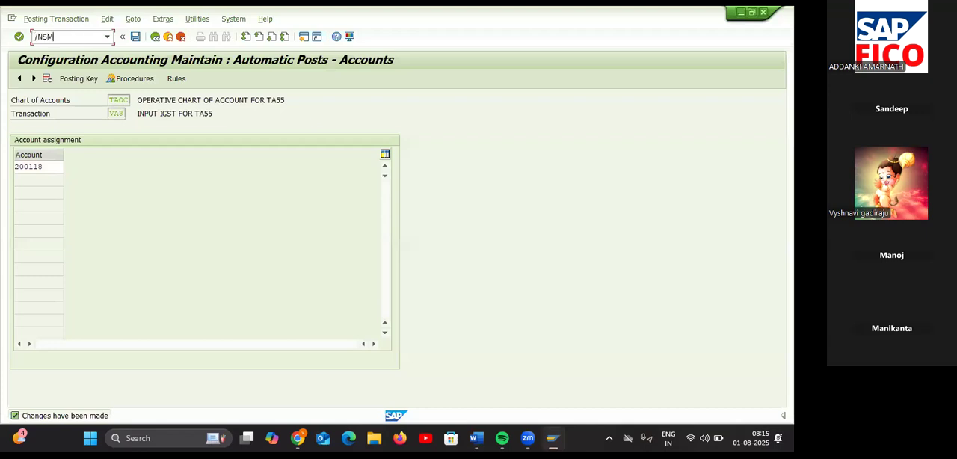
key("Return")
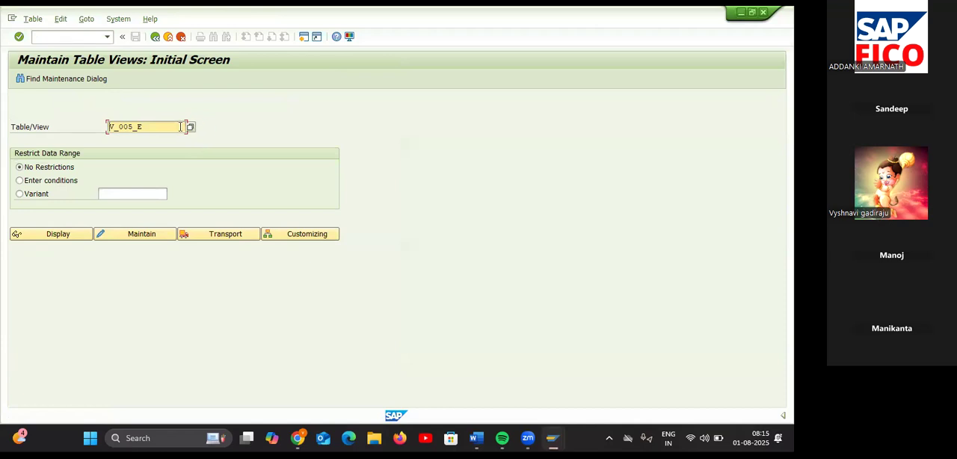
Step: Replace the table/view name with J_1ICONDTAX and open that view for maintenance without data restrictions
key("BackSpace")
key("BackSpace")
key("BackSpace")
key("BackSpace")
key("BackSpace")
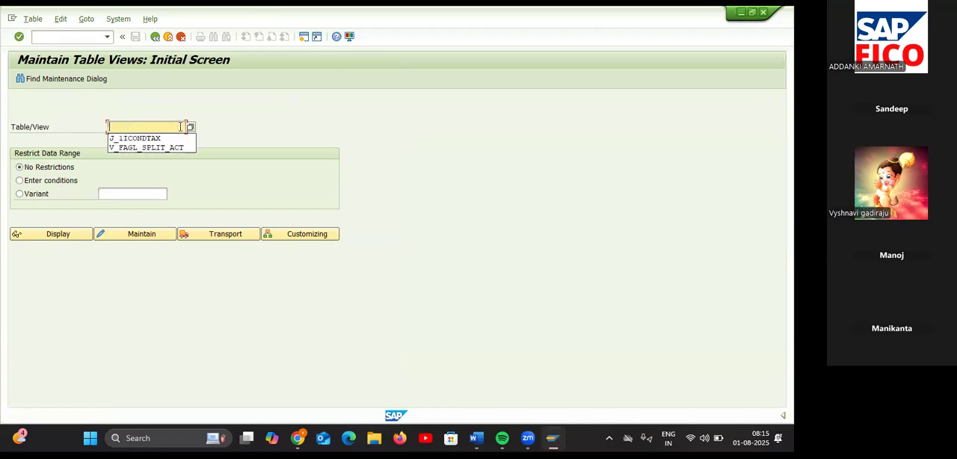
type("J_")
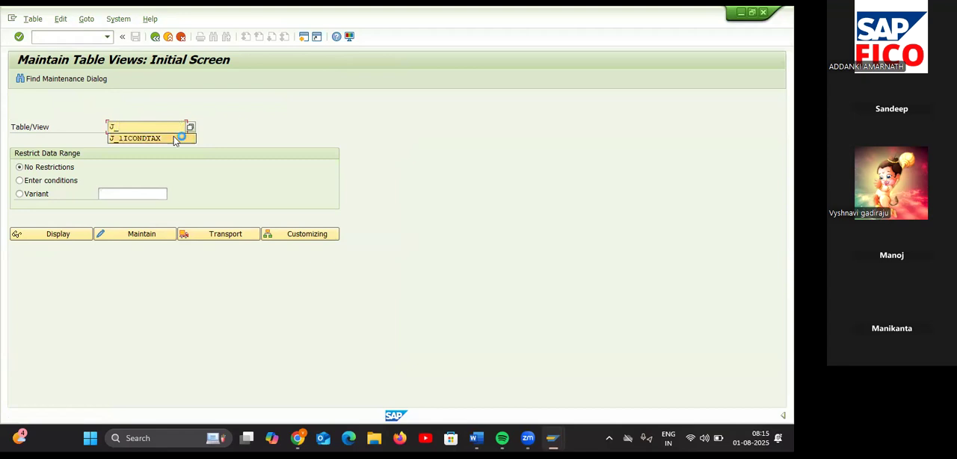
left_click(173, 138)
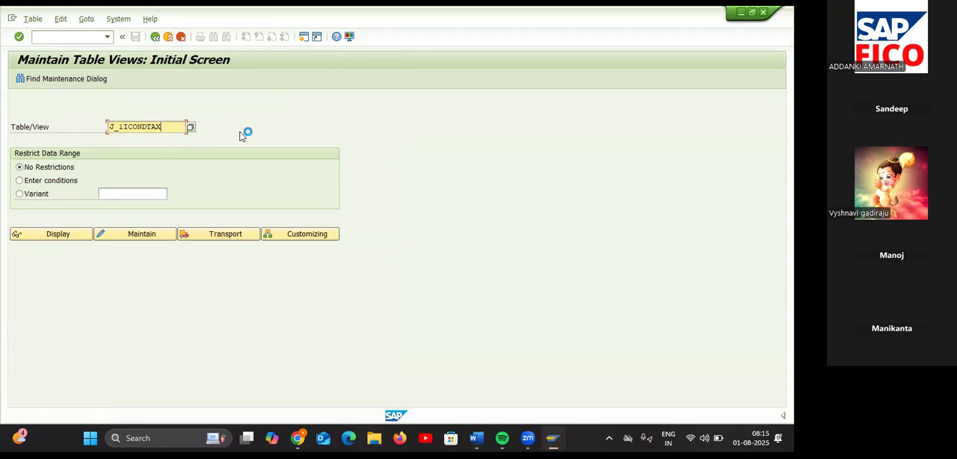
left_click(141, 234)
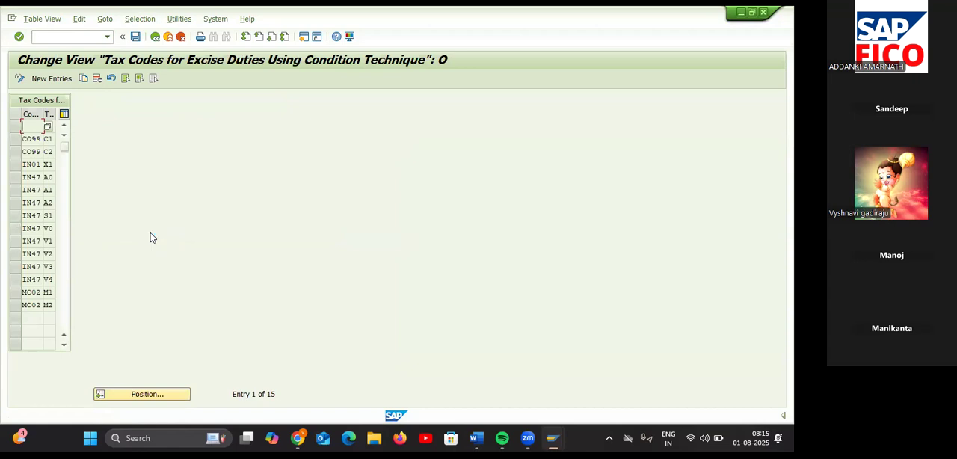
Step: Start new entries in the excise tax code view and assign tax code V1 to company code TA55
left_click(51, 78)
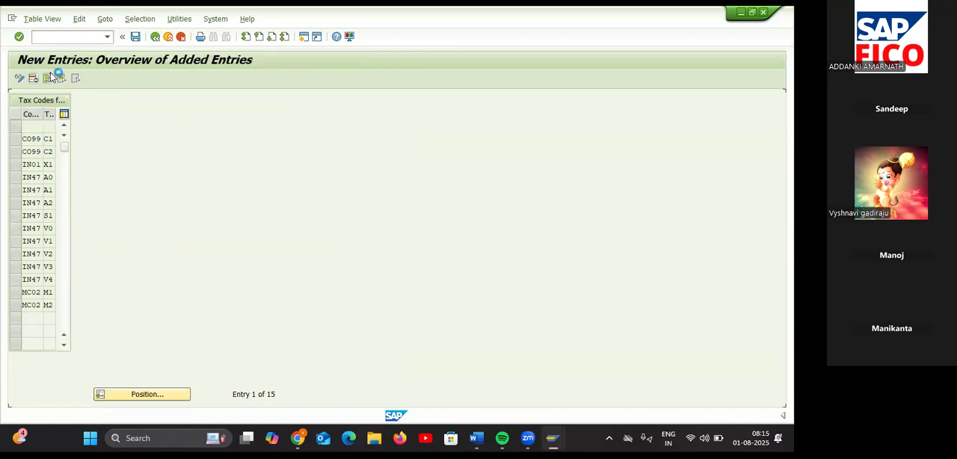
type("TA55")
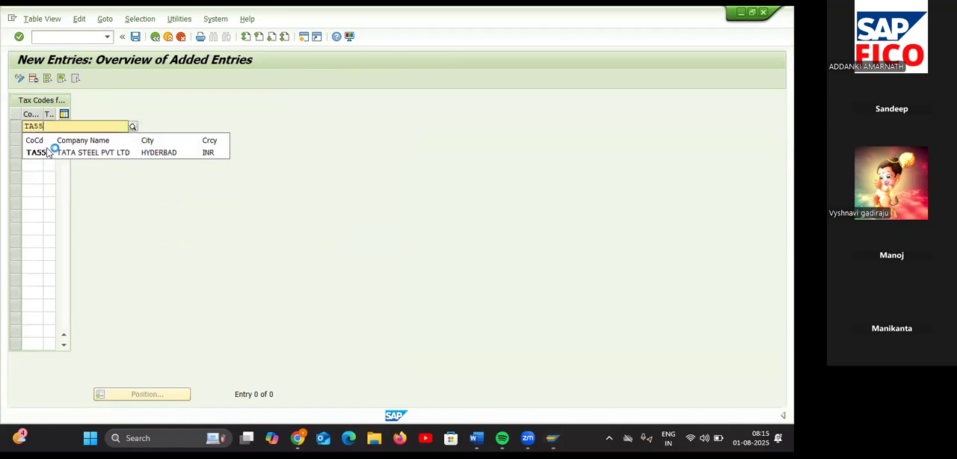
left_click(49, 152)
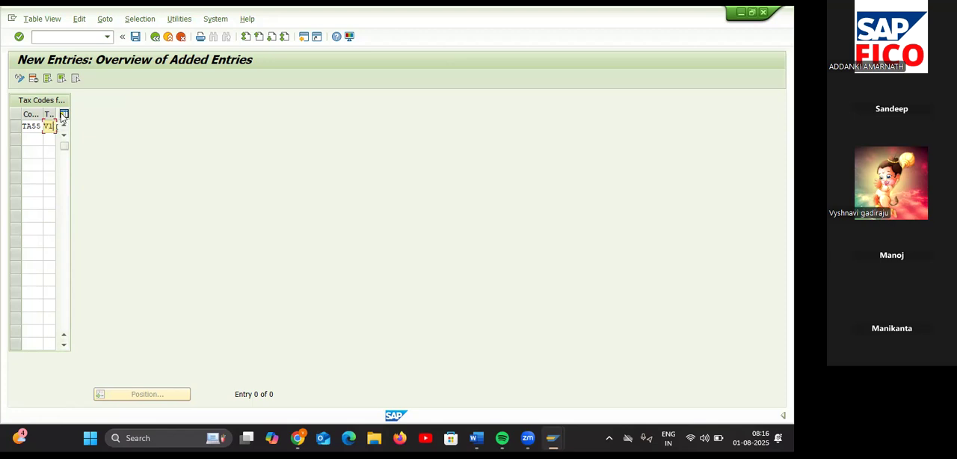
left_click_drag(55, 110, 59, 111)
Step: Add a second entry assigning tax code V2 to company code TA55
left_click(34, 141)
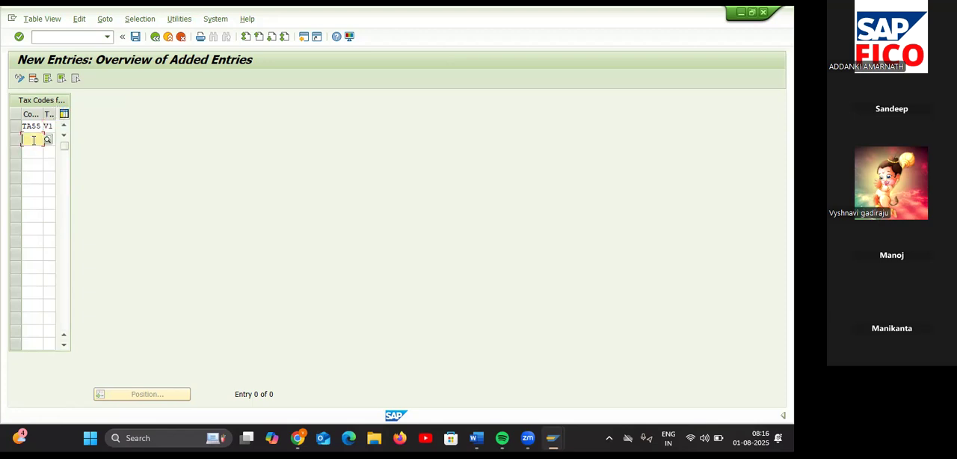
type("TA55")
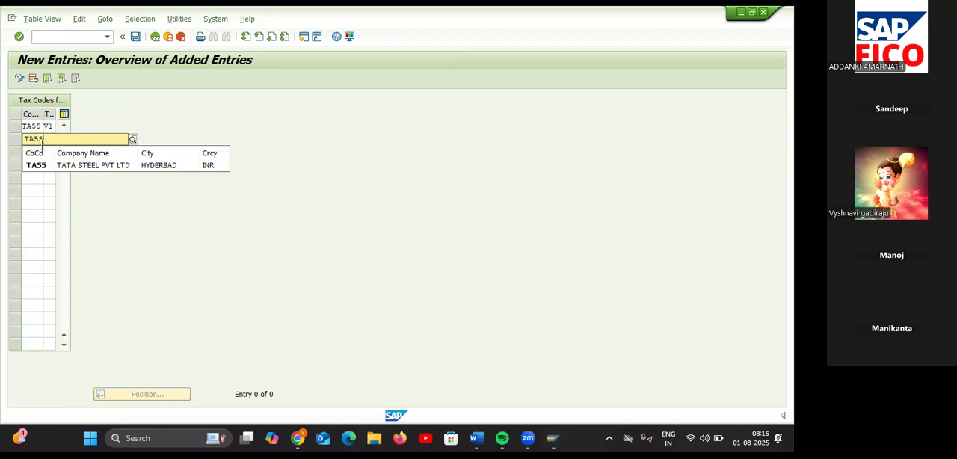
left_click(47, 163)
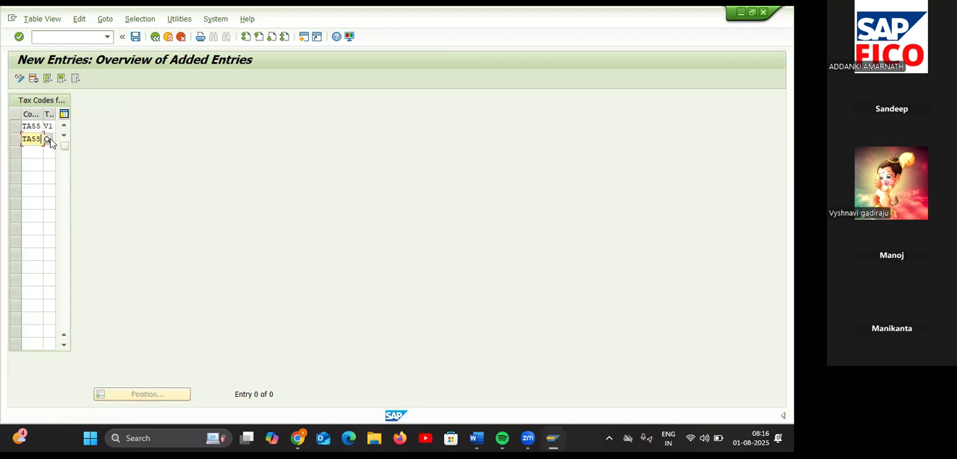
left_click(50, 149)
left_click(50, 137)
type("V1")
left_click(32, 152)
type("TA55")
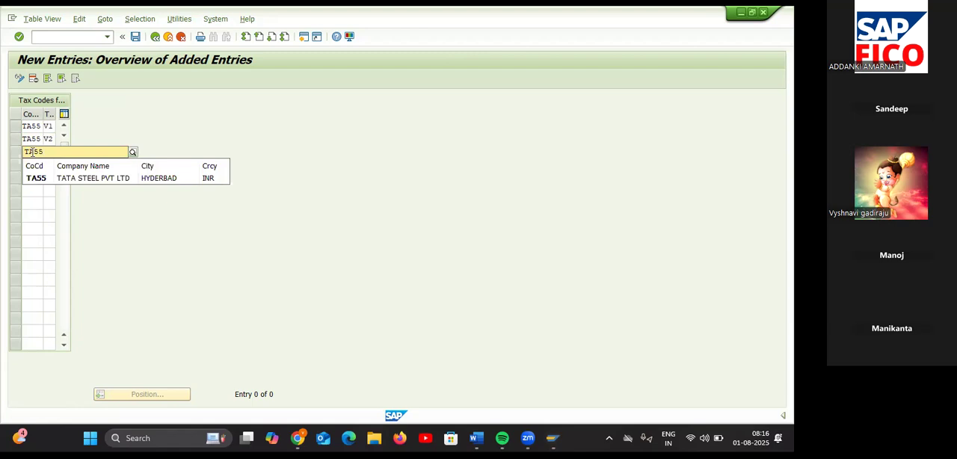
key("Tab")
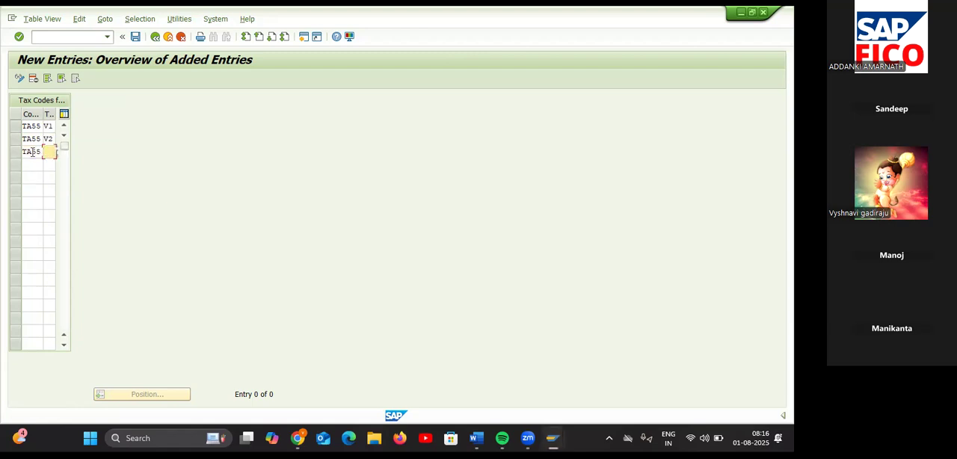
left_click(38, 150)
key("BackSpace")
key("BackSpace")
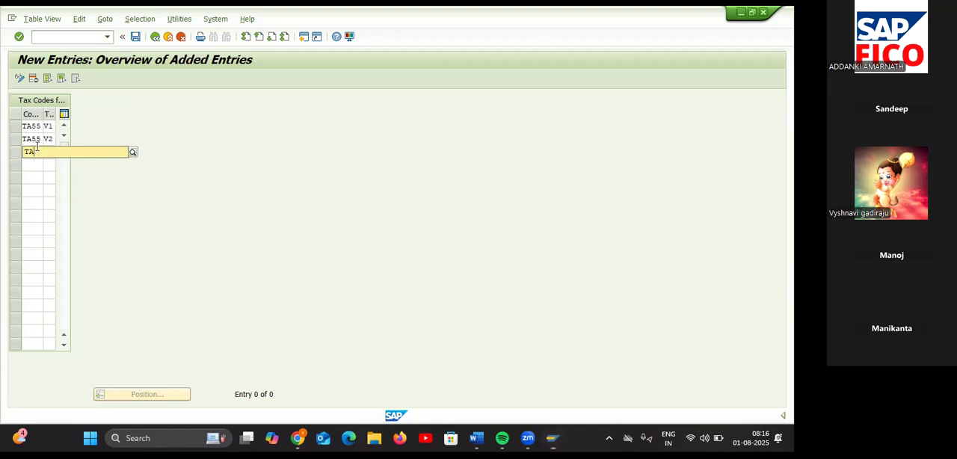
key("BackSpace")
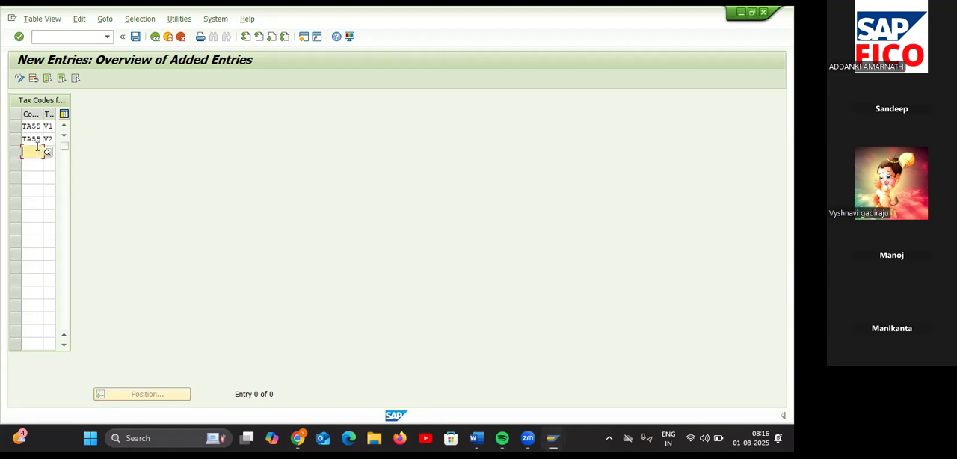
Step: Save the two new TA55 tax code entries and return to the view's overview of all entries
left_click(136, 38)
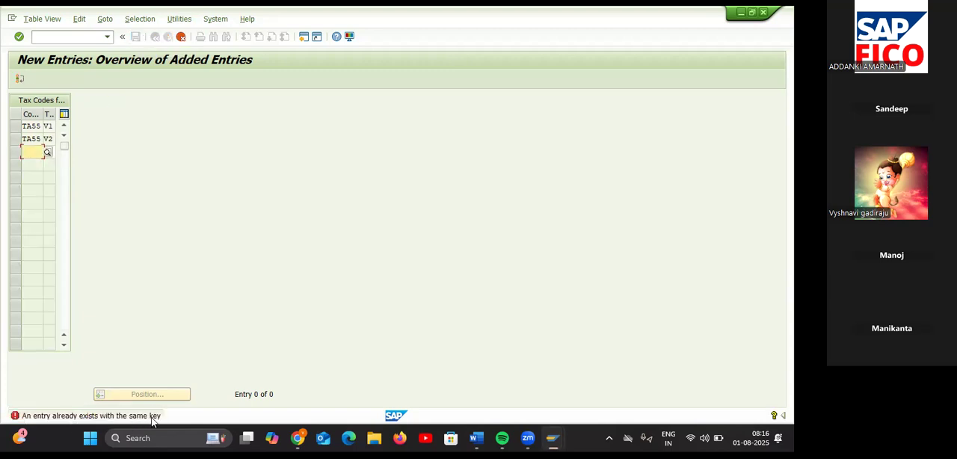
left_click(180, 36)
left_click(197, 224)
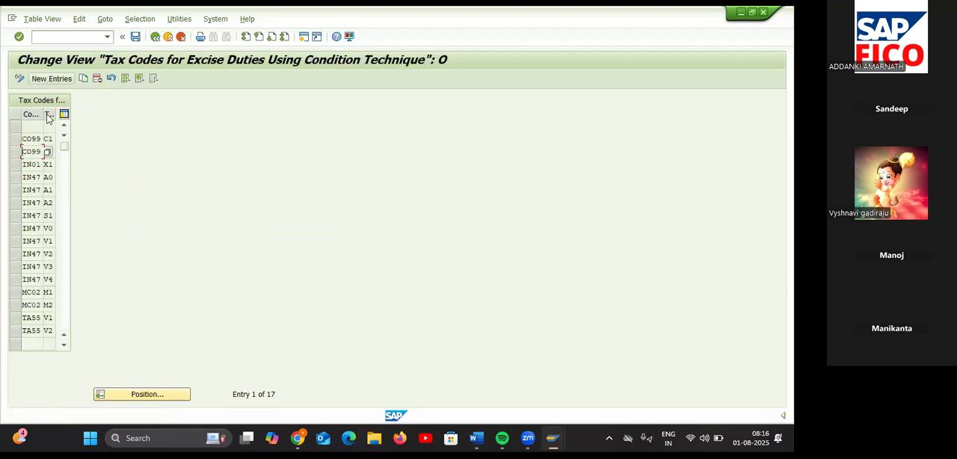
Step: Select the TA55 rows for tax codes V1 and V2 in the overview and save them
left_click(54, 78)
left_click(15, 320)
left_click(17, 331)
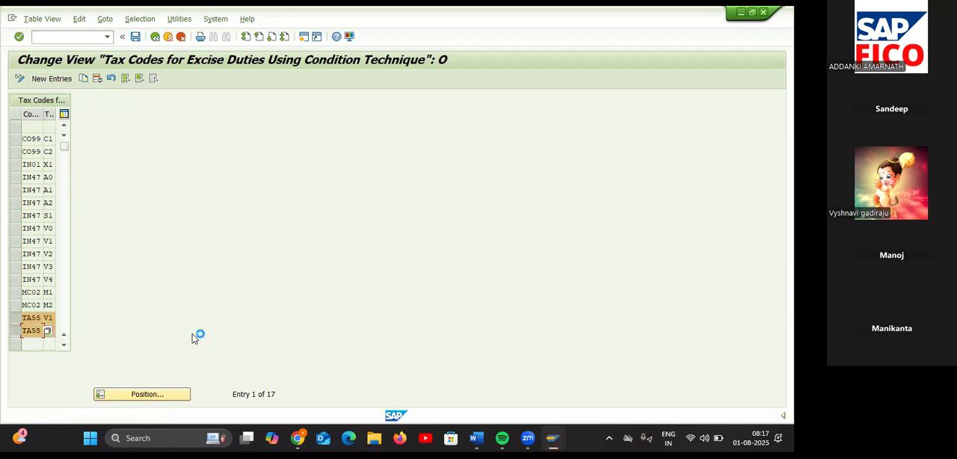
left_click(135, 36)
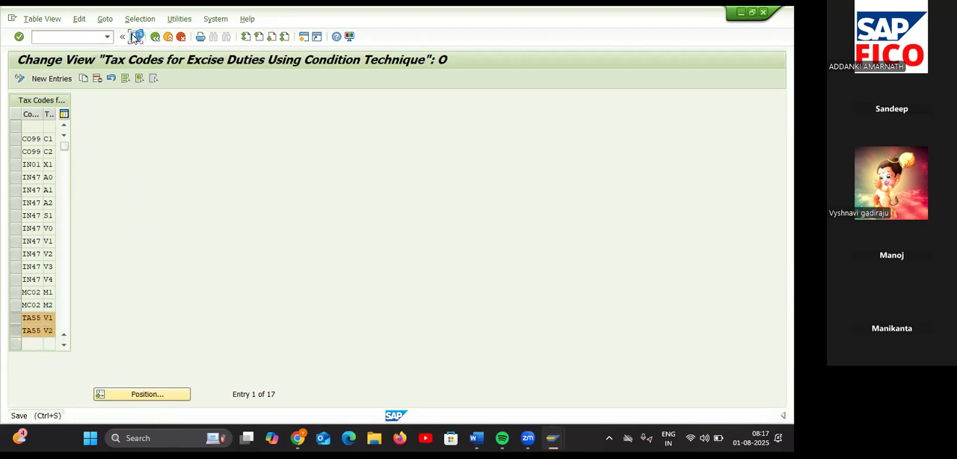
left_click(215, 208)
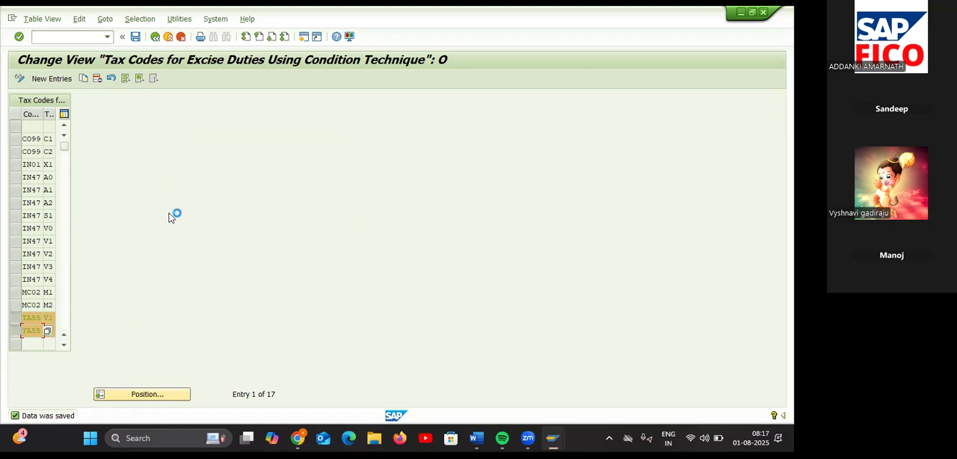
Step: Open vendor invoice entry for company code TA55 and choose VASAVI ENTERPRISES as the vendor
left_click(78, 37)
key("Return")
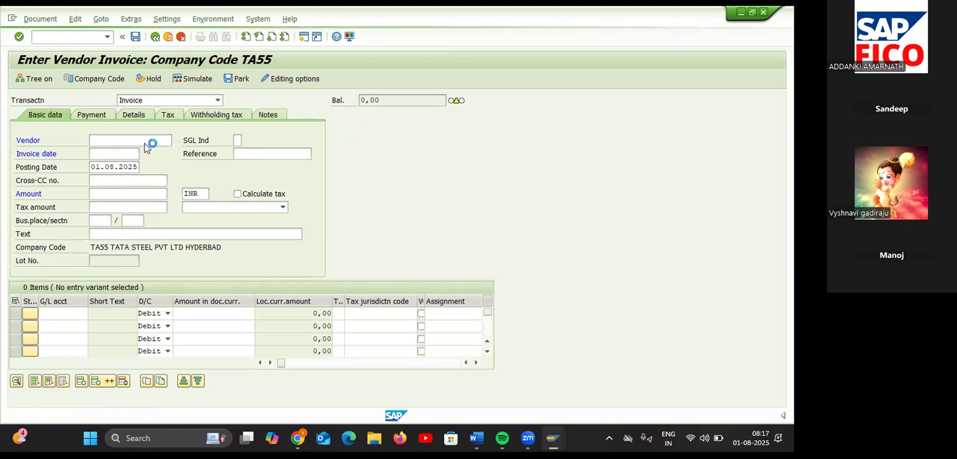
key("Return")
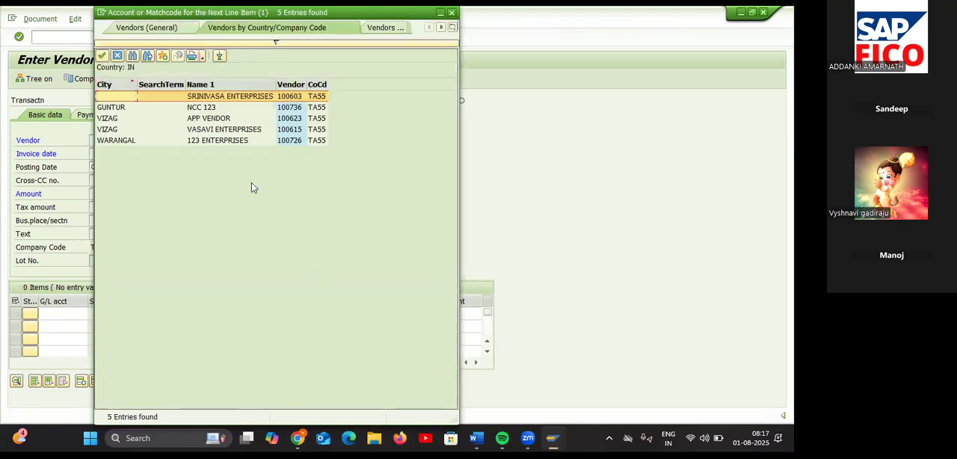
double_click(216, 130)
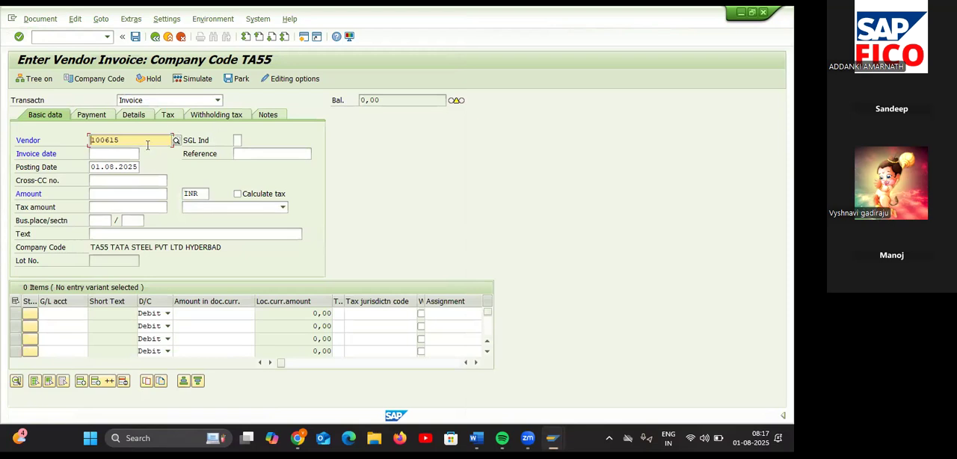
Step: Set the invoice date to 01.08.2025 and the invoice amount to 10000 INR
left_click(130, 153)
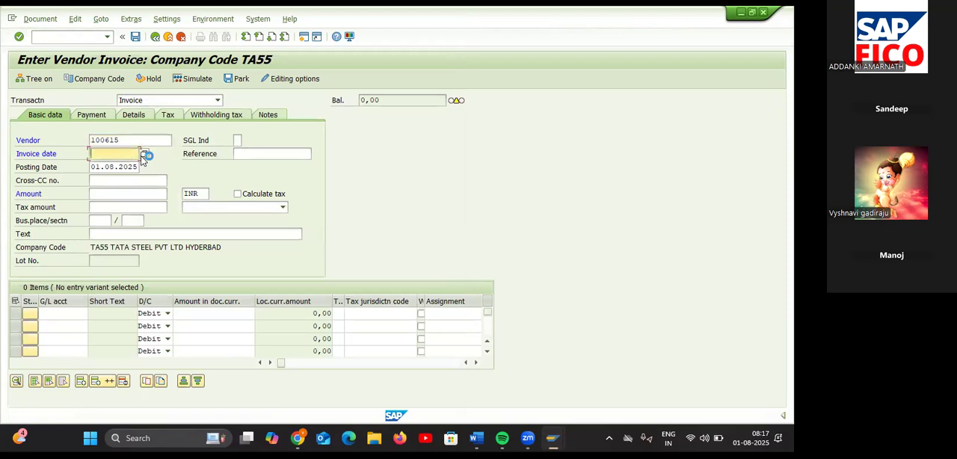
left_click(146, 157)
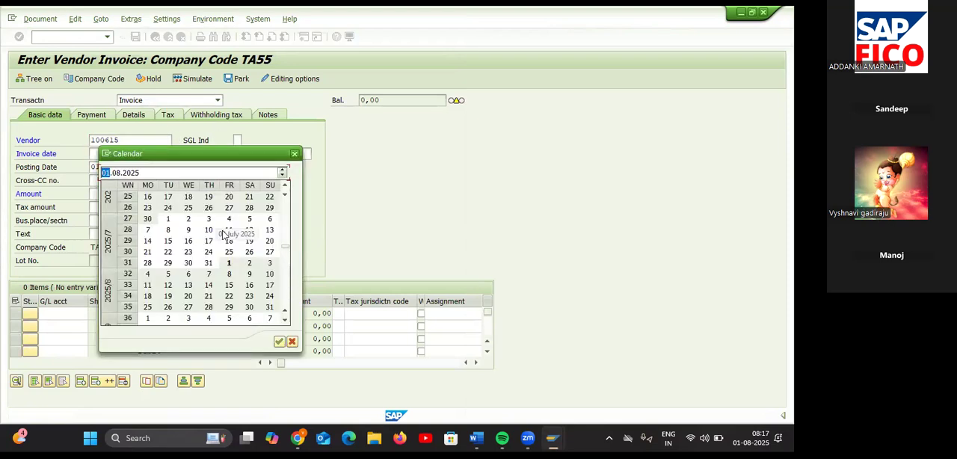
left_click(229, 263)
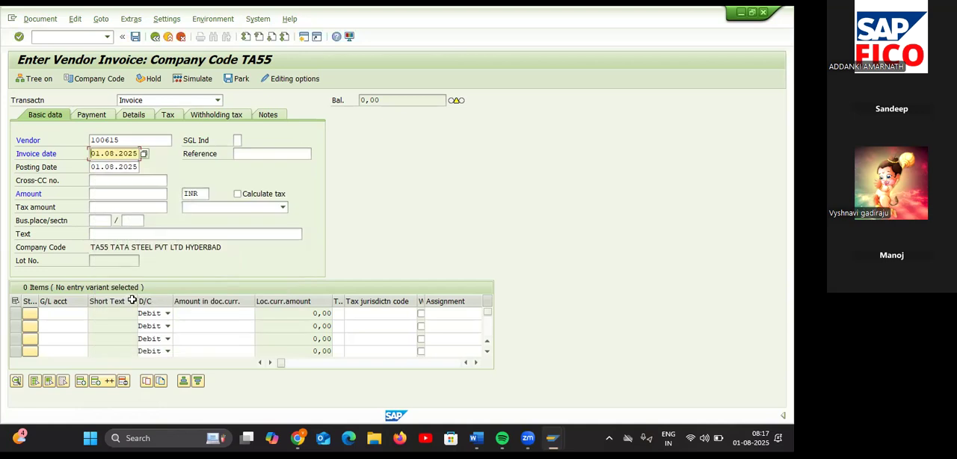
left_click(134, 193)
type("30000")
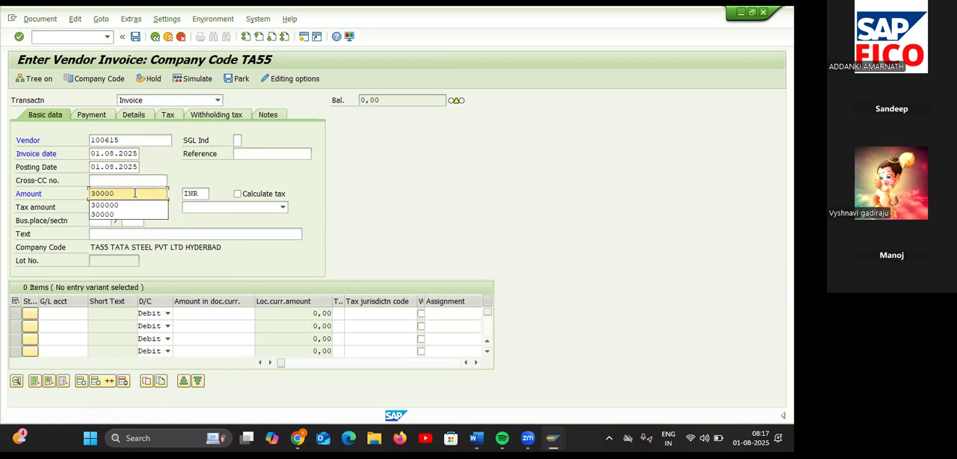
key("BackSpace")
key("BackSpace")
key("BackSpace")
key("BackSpace")
key("BackSpace")
type("10000")
Step: Enter VENDOR INVOICE CREATION as the invoice text
left_click(178, 234)
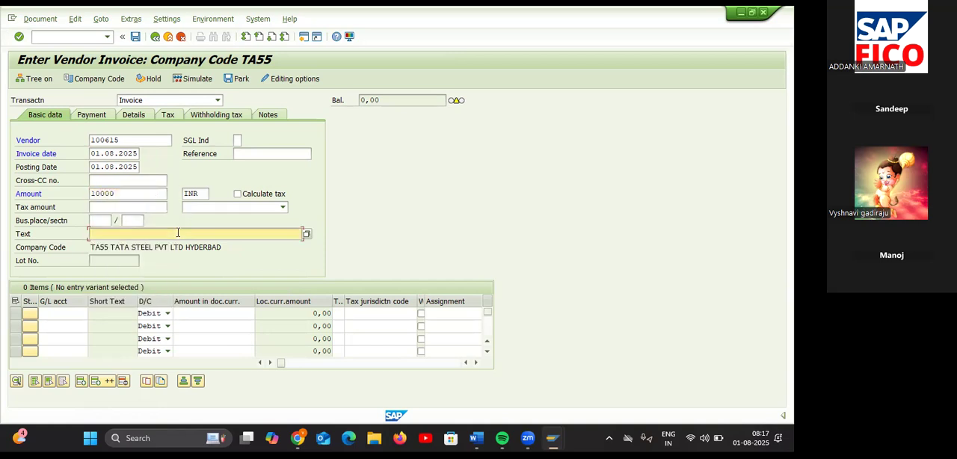
type("V")
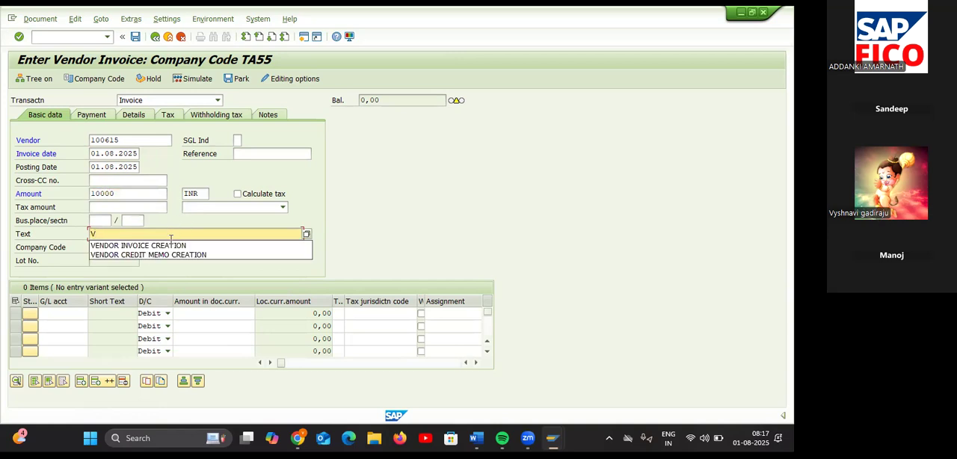
left_click(159, 245)
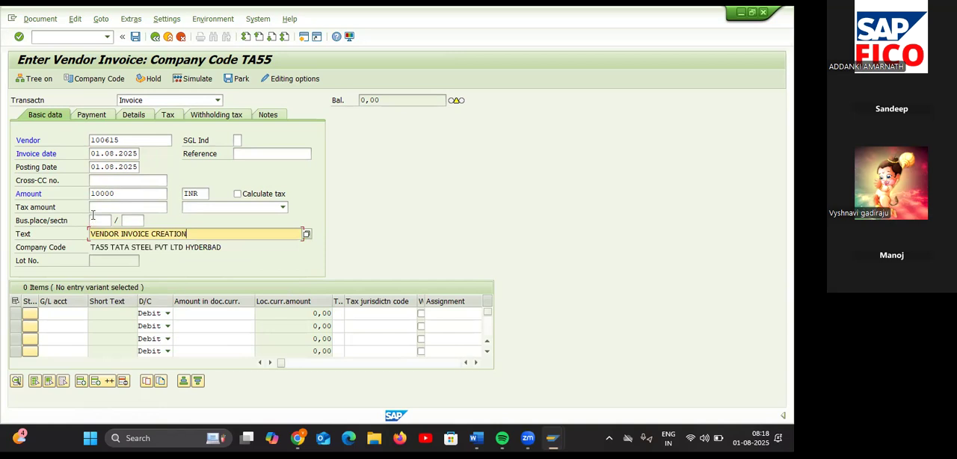
Step: Enable tax calculation for the invoice and assign tax code V1 (INPUT SGST & CGST FOR TA55)
left_click(237, 194)
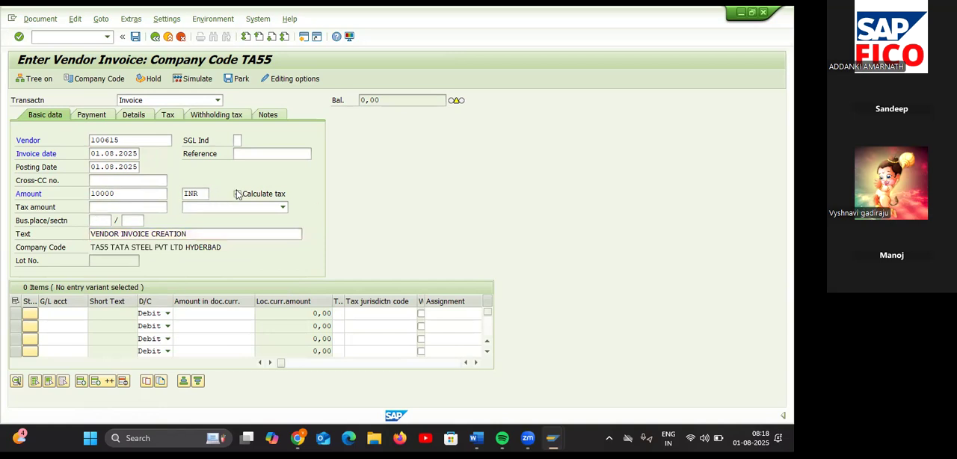
key("Return")
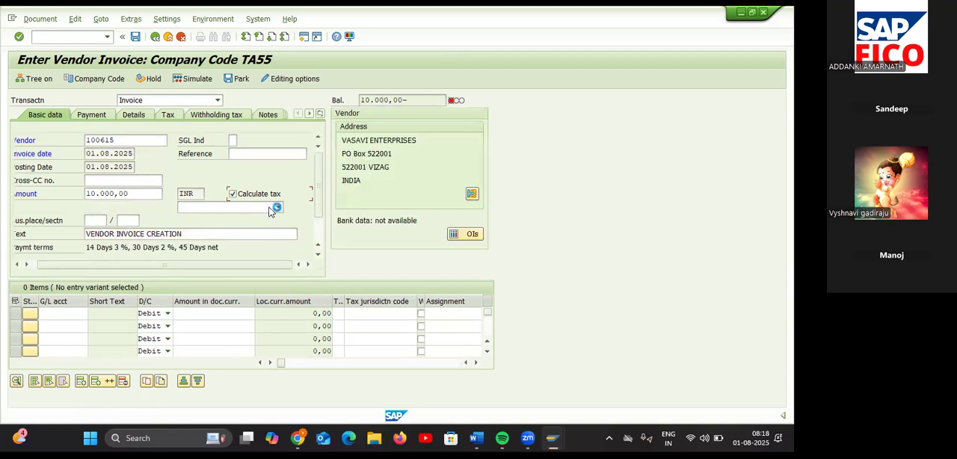
left_click(275, 207)
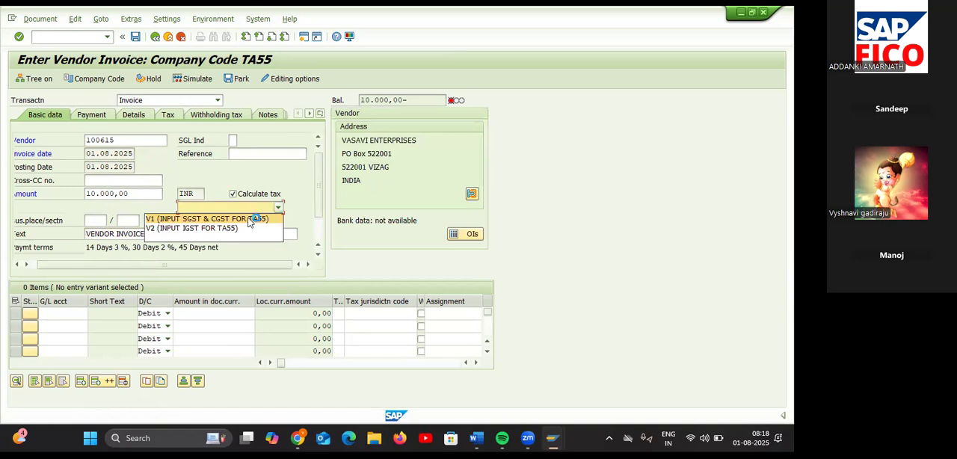
left_click(249, 219)
left_click(278, 207)
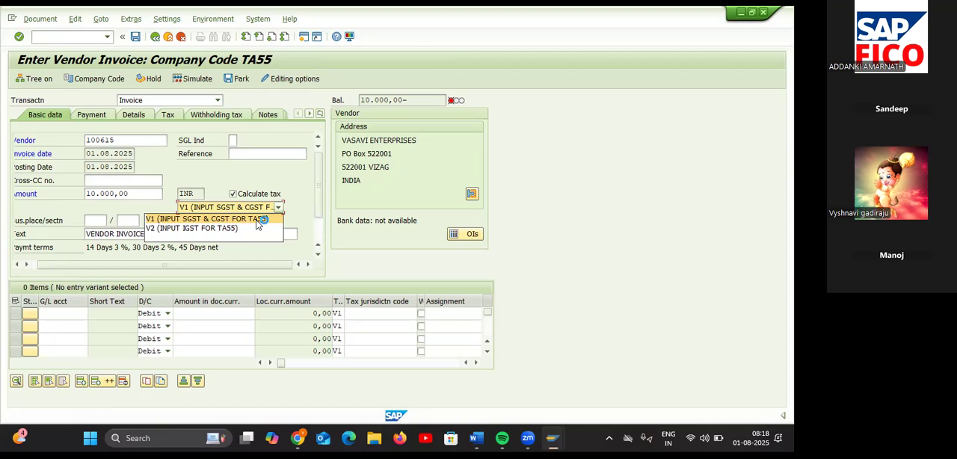
left_click(257, 219)
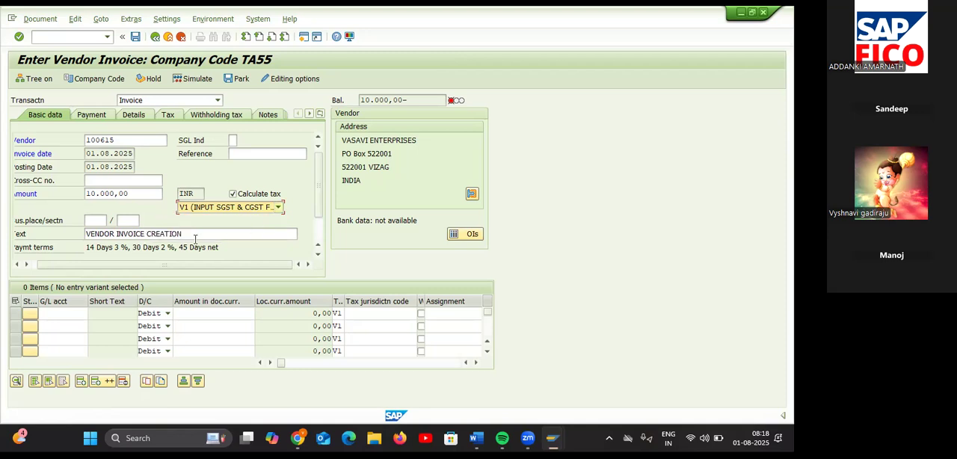
Step: Assign the G/L account PURCHASES AC 2 from chart of accounts TAOC to the first invoice line item
left_click(86, 313)
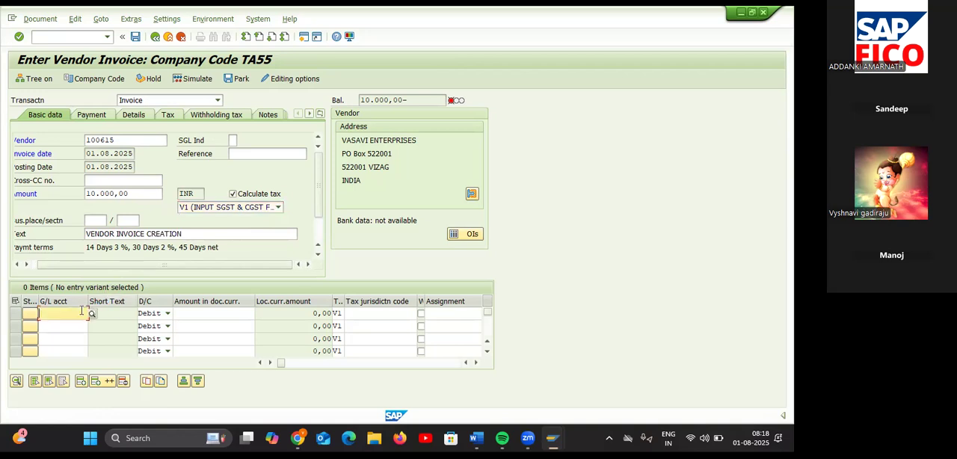
left_click(92, 314)
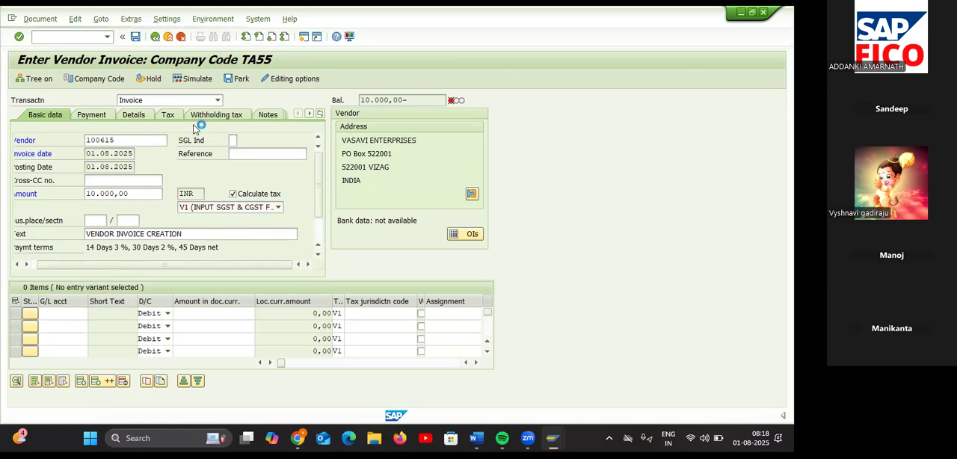
key("Return")
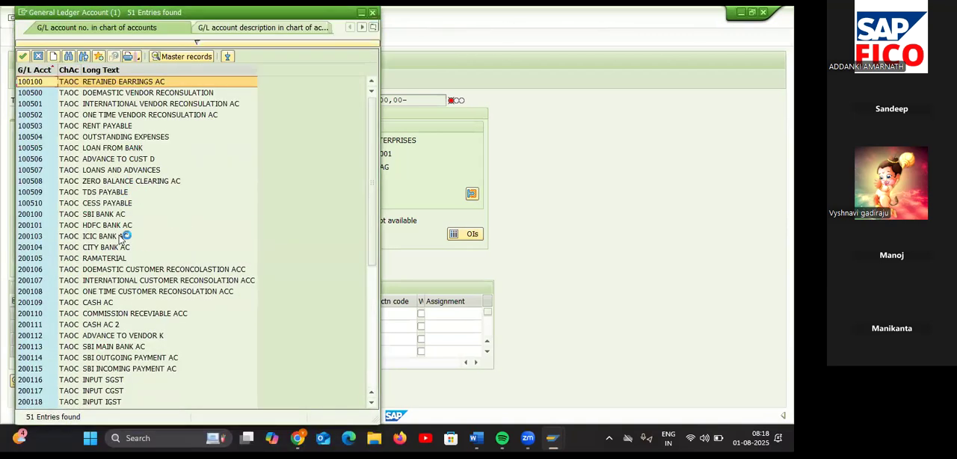
scroll(106, 340, "down", 1)
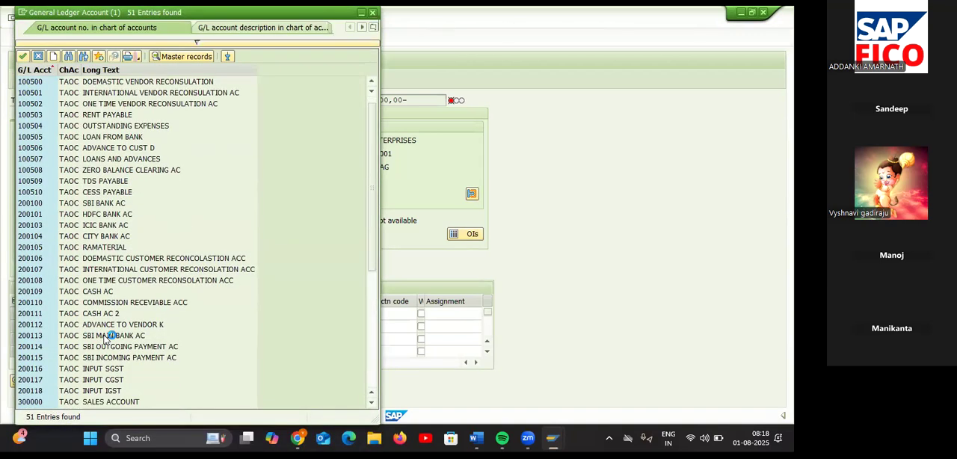
scroll(106, 338, "down", 6)
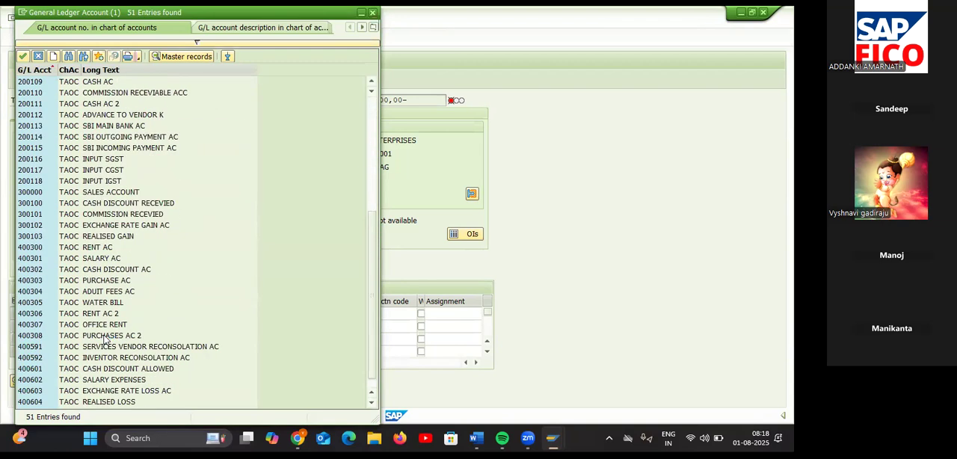
scroll(105, 340, "down", 1)
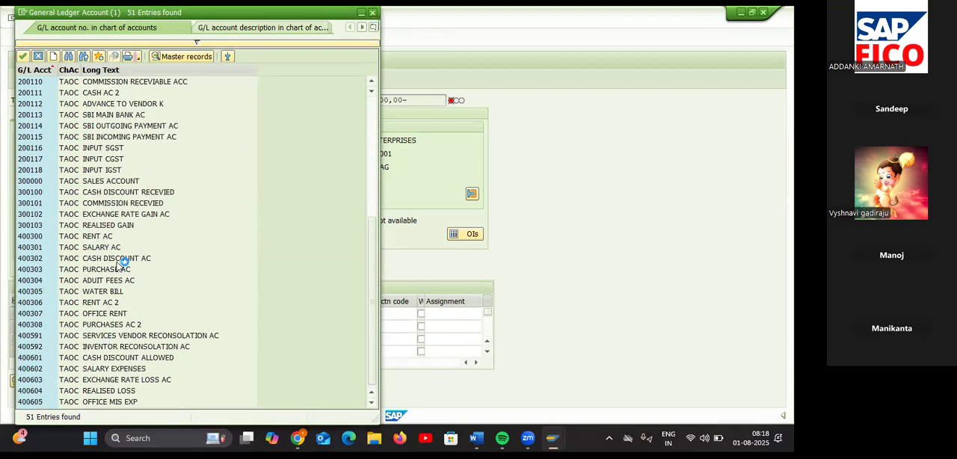
left_click(114, 326)
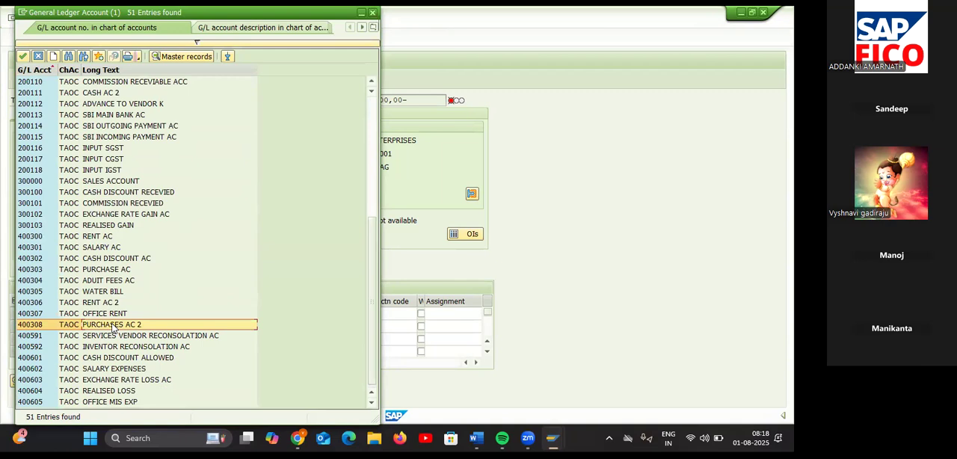
double_click(112, 326)
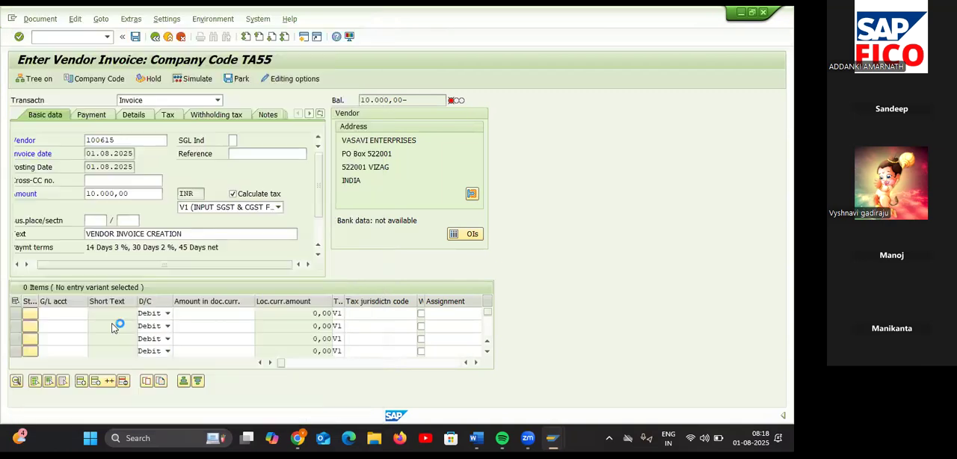
Step: Set the debit amount of the purchases line item to 10000 INR and simulate the invoice posting
left_click(190, 313)
type("10000")
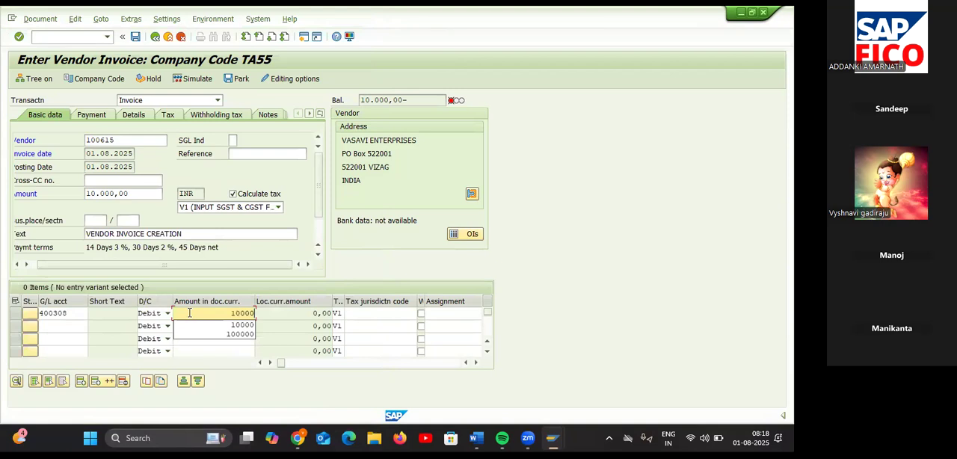
key("Return")
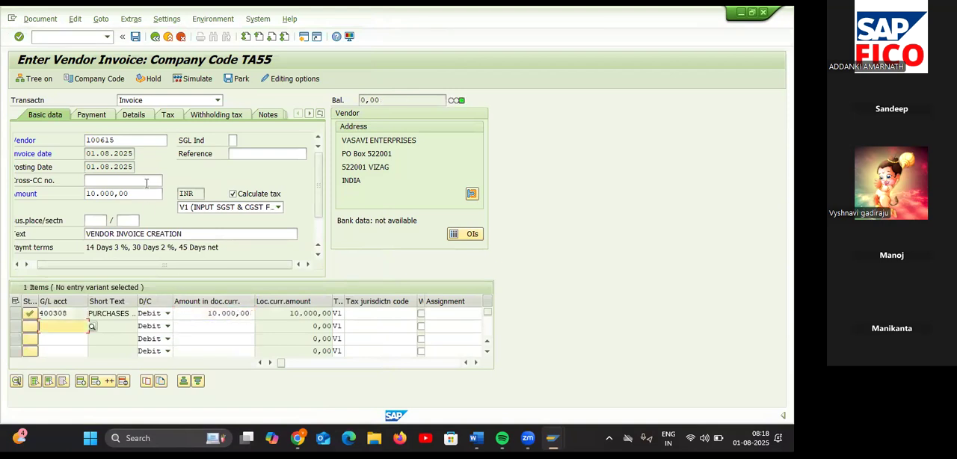
left_click(199, 78)
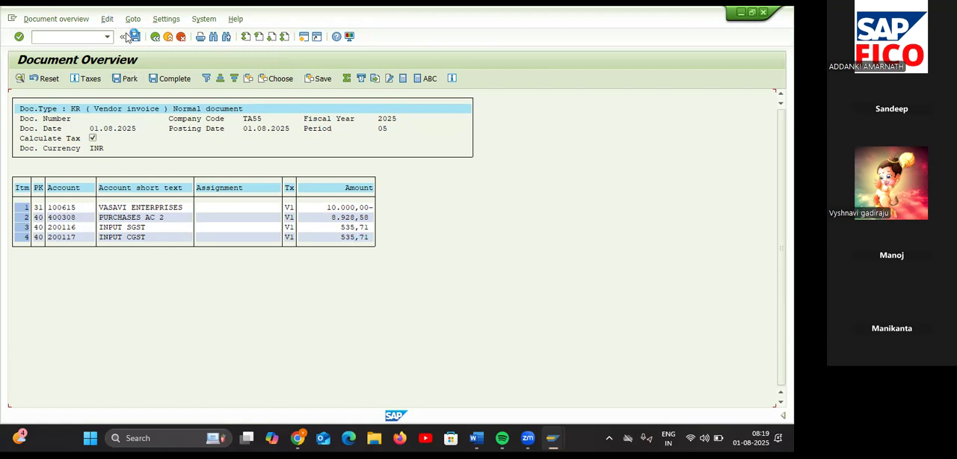
Step: Try to post the vendor invoice, and from the error's help open Classify G/L Accounts for Document Splitting for chart of accounts TAOC
left_click(138, 41)
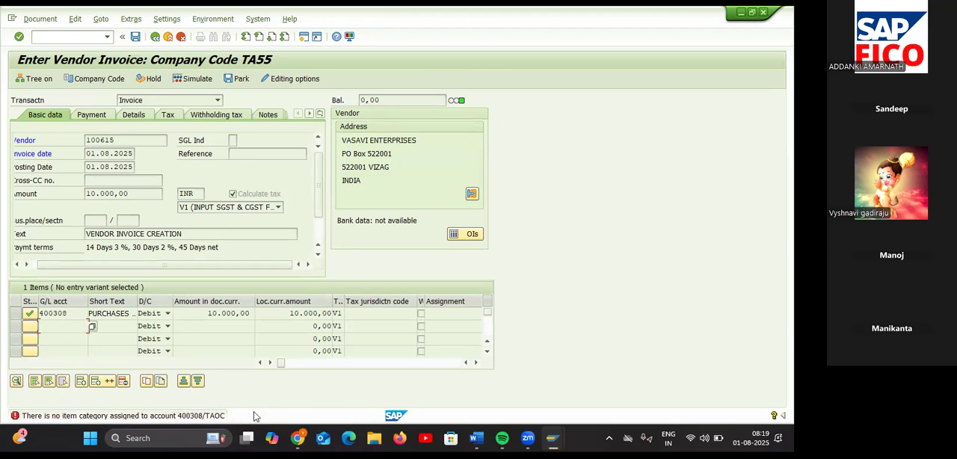
double_click(174, 421)
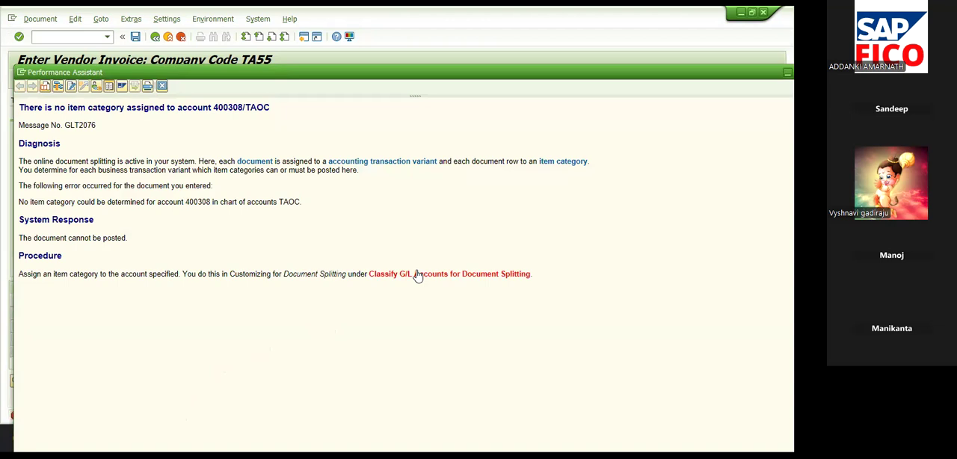
left_click(417, 275)
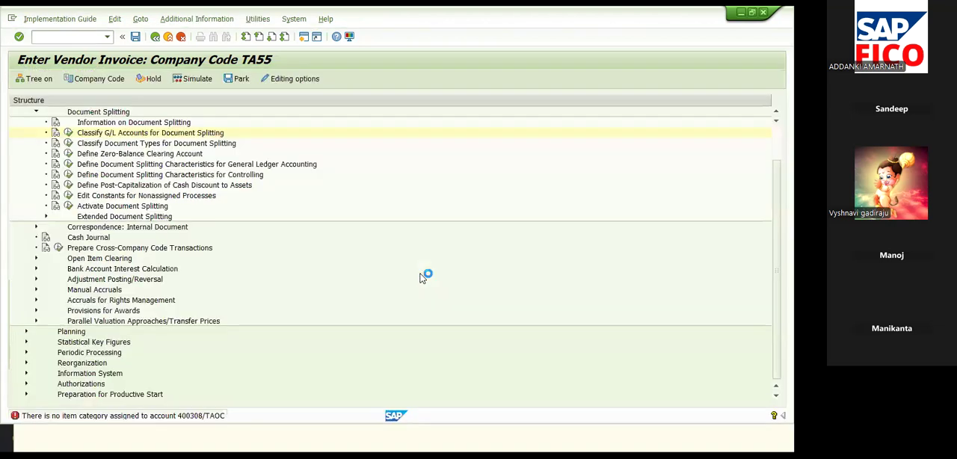
left_click(67, 132)
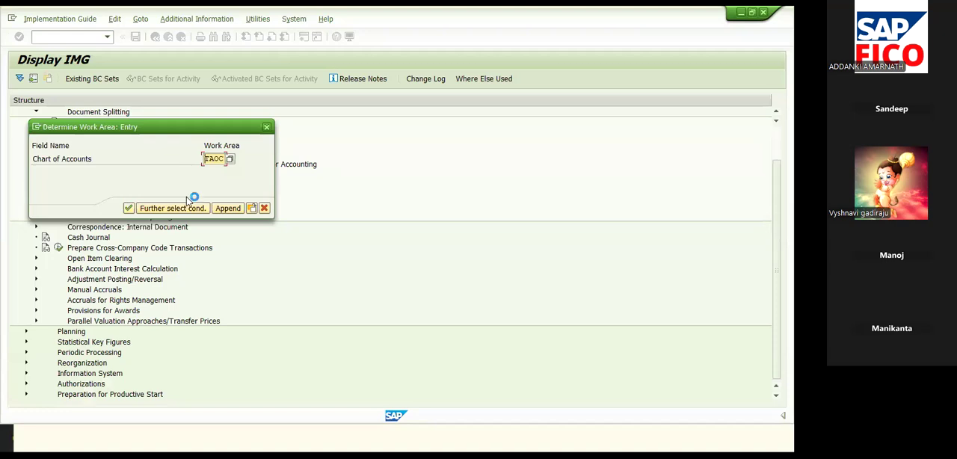
left_click(130, 208)
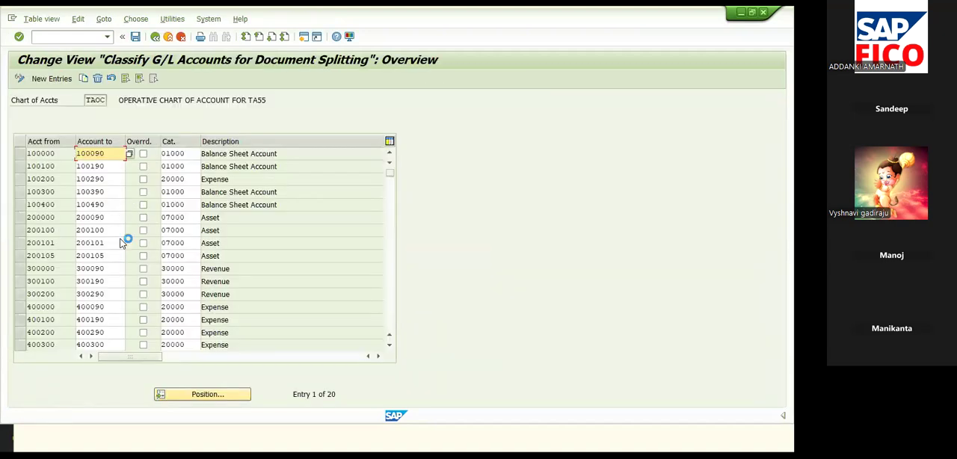
Step: Add a new classification entry with the PURCHASES AC 2 account as both the lower and upper account limit
left_click(52, 78)
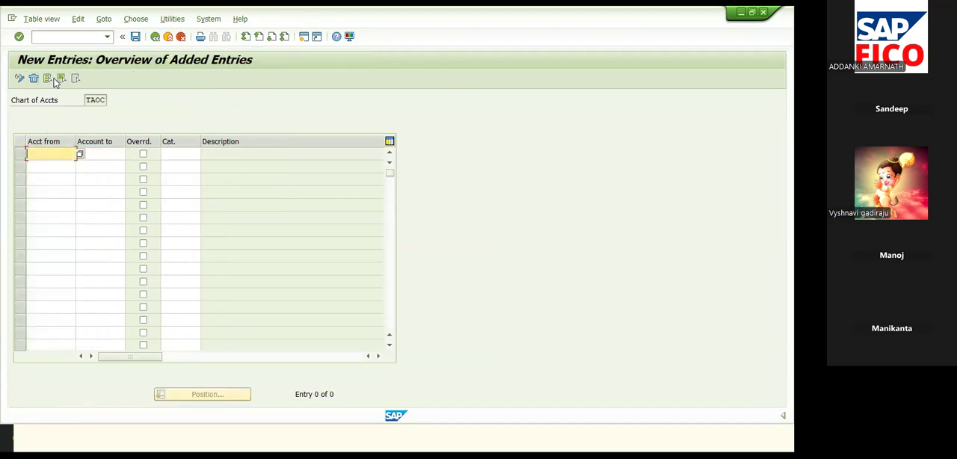
left_click(80, 157)
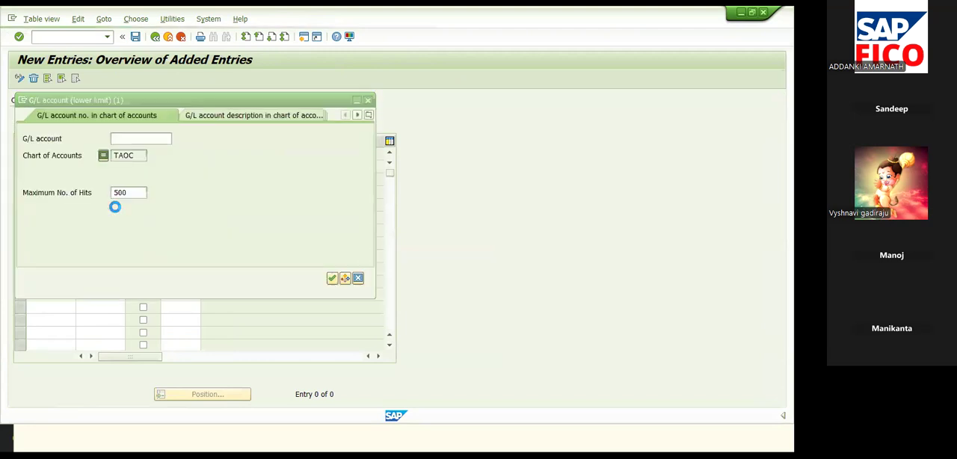
key("Return")
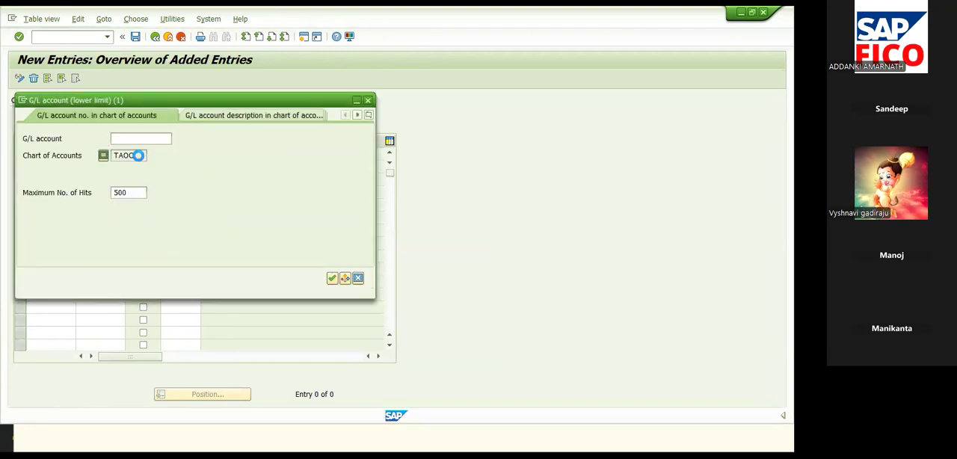
scroll(109, 362, "down", 6)
left_click(108, 358)
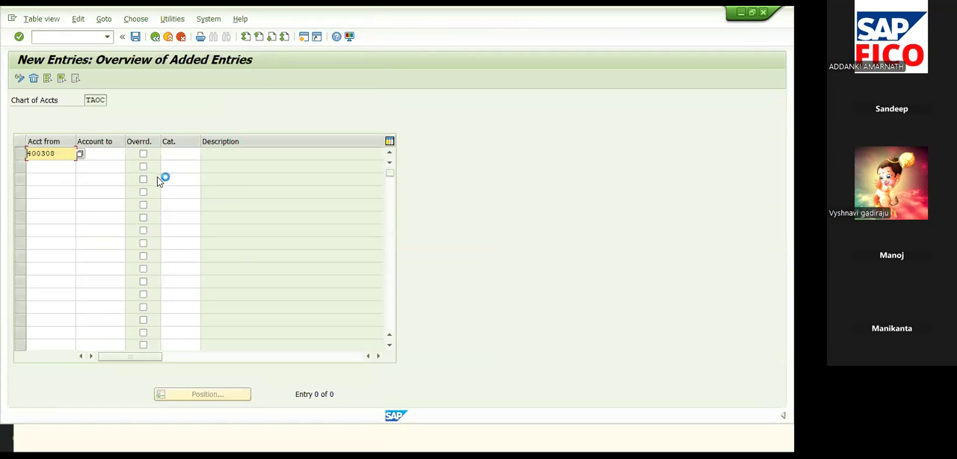
double_click(114, 157)
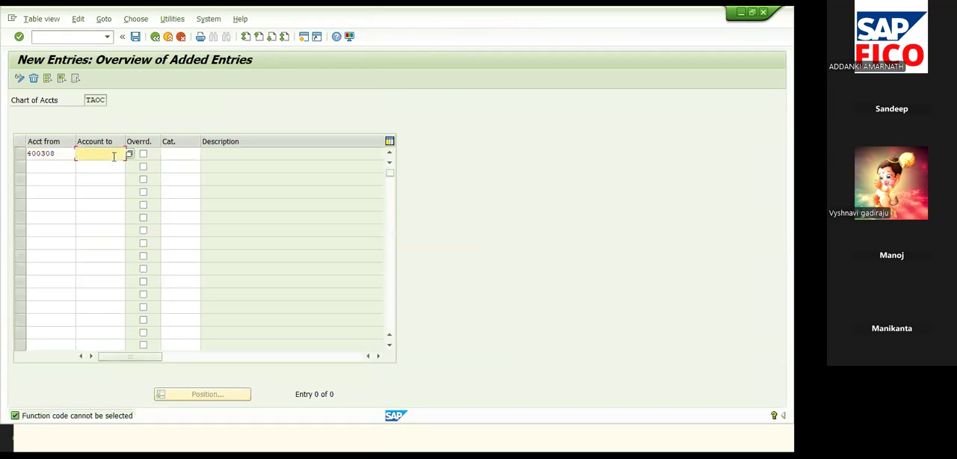
type("400")
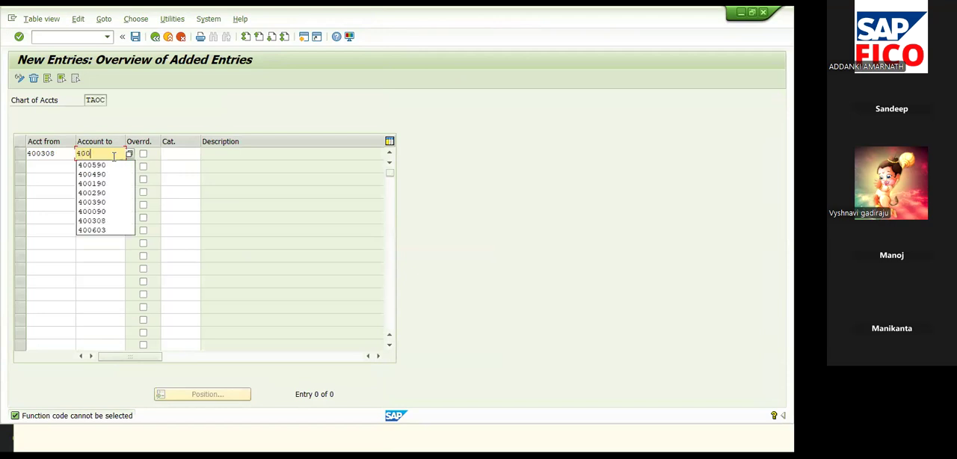
type("308")
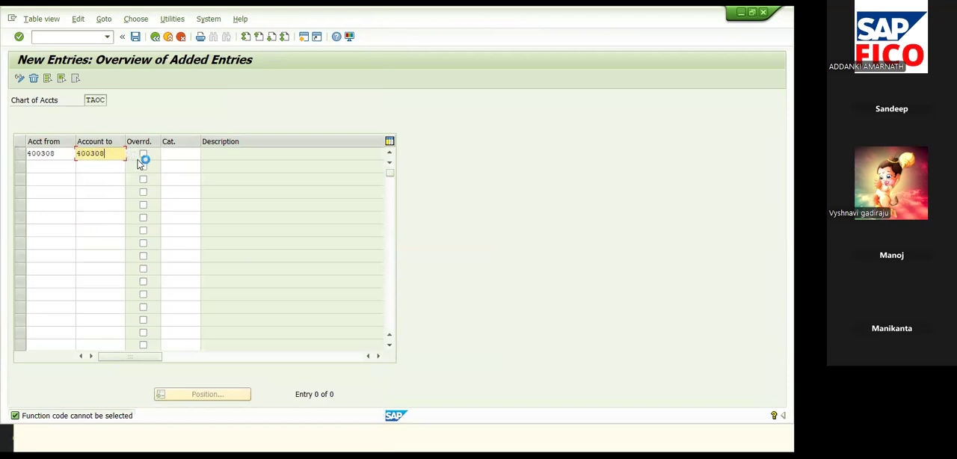
Step: Assign item category 20000 (Expense) to the new purchases account entry
left_click(166, 154)
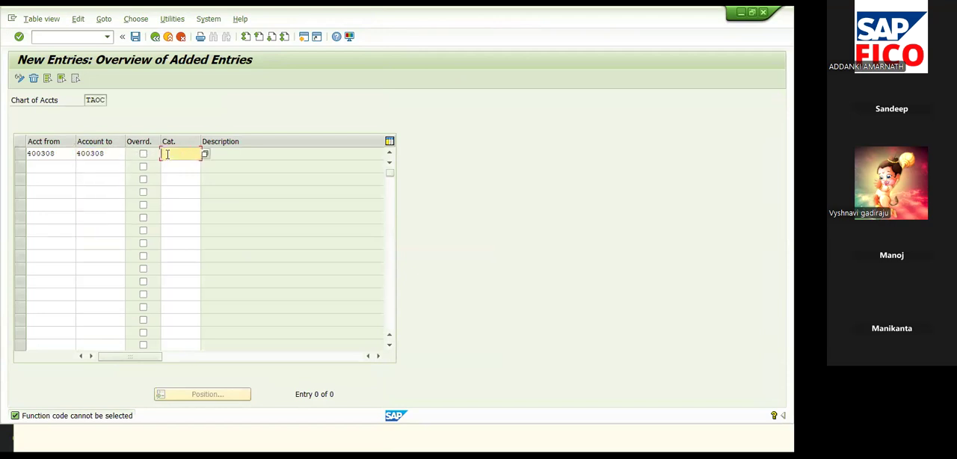
left_click(206, 154)
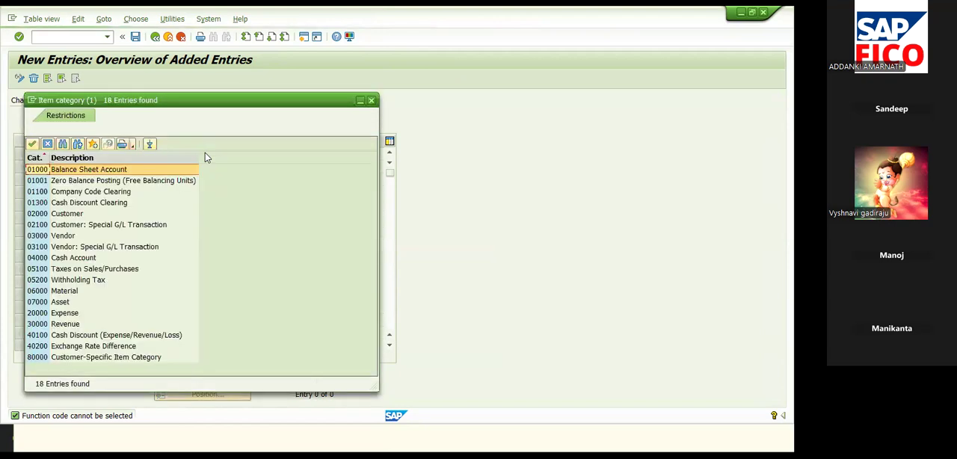
double_click(80, 313)
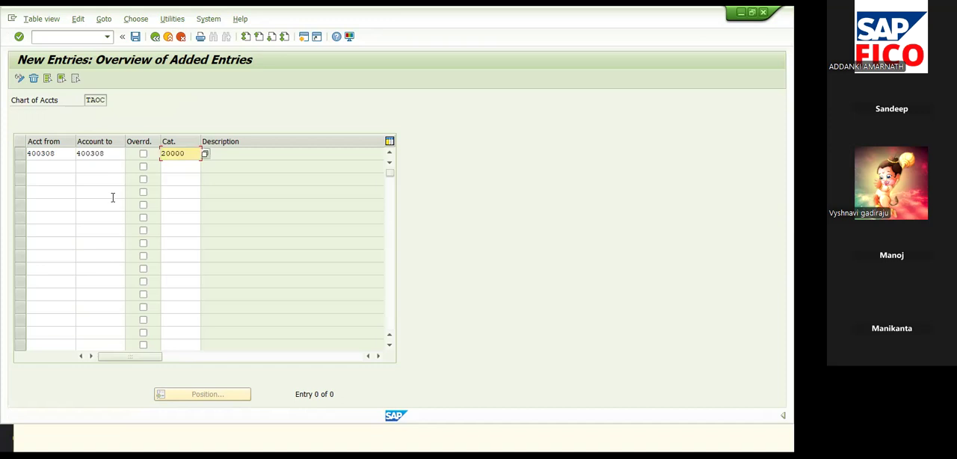
key("Return")
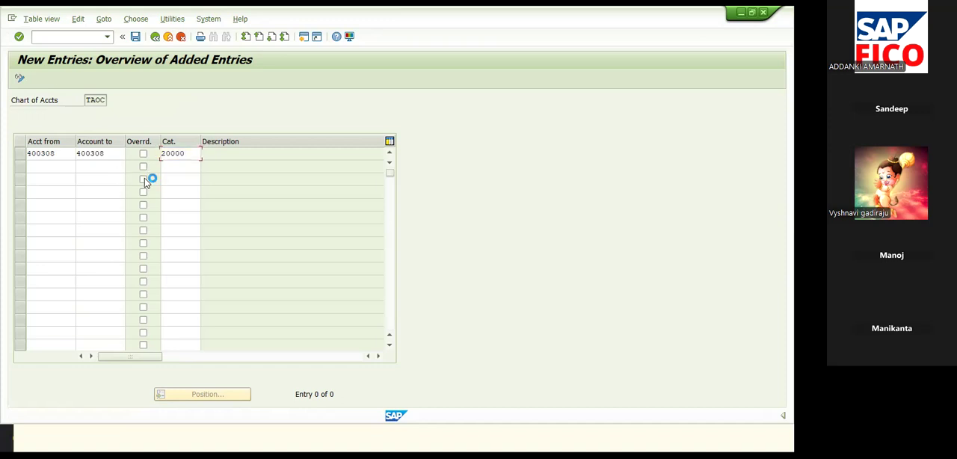
Step: Save the G/L account classification in the TESLA COMPANY customizing request
left_click(135, 37)
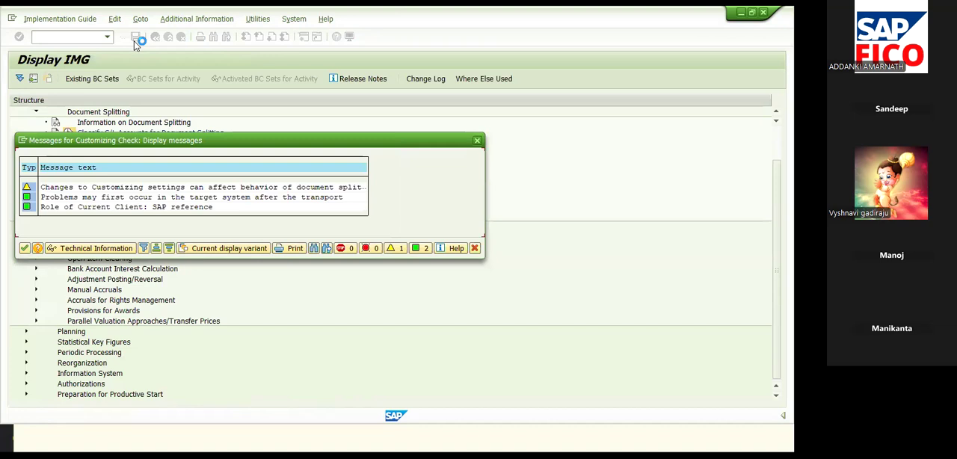
left_click(24, 248)
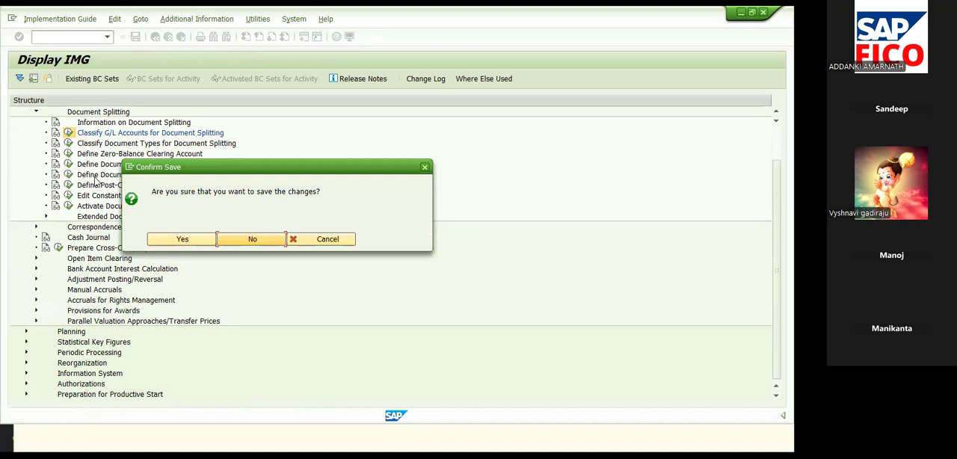
left_click(195, 239)
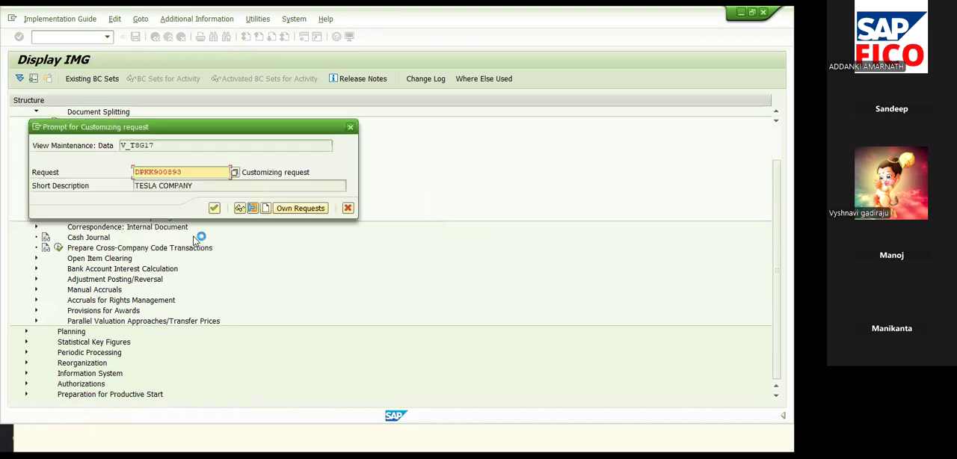
left_click(214, 209)
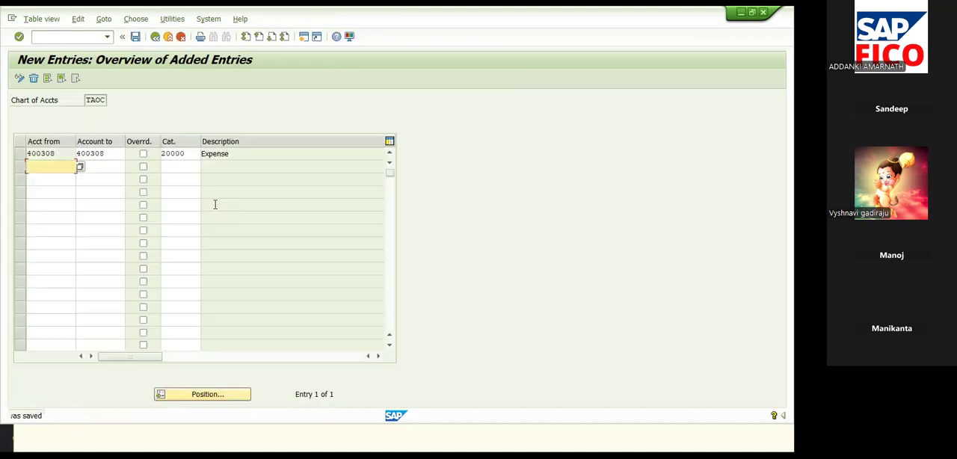
Step: Return to the pending vendor invoice for company code TA55, simulate it again and post it
left_click(155, 38)
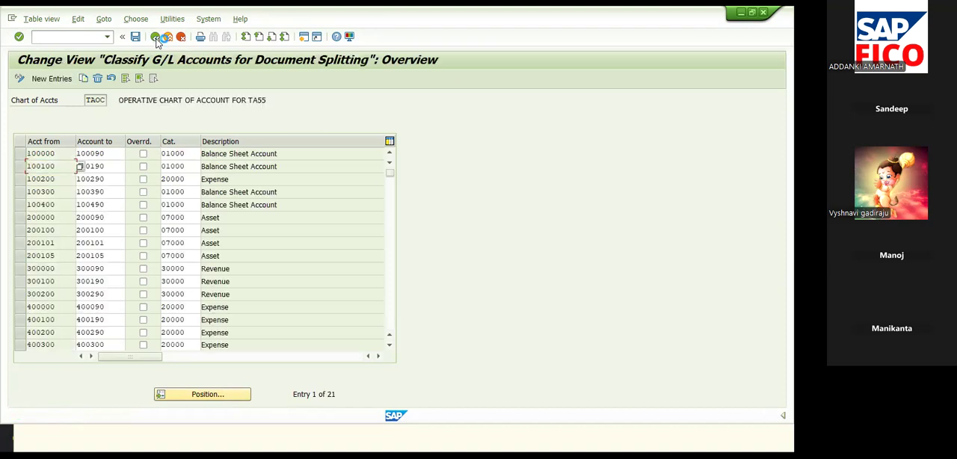
left_click(155, 37)
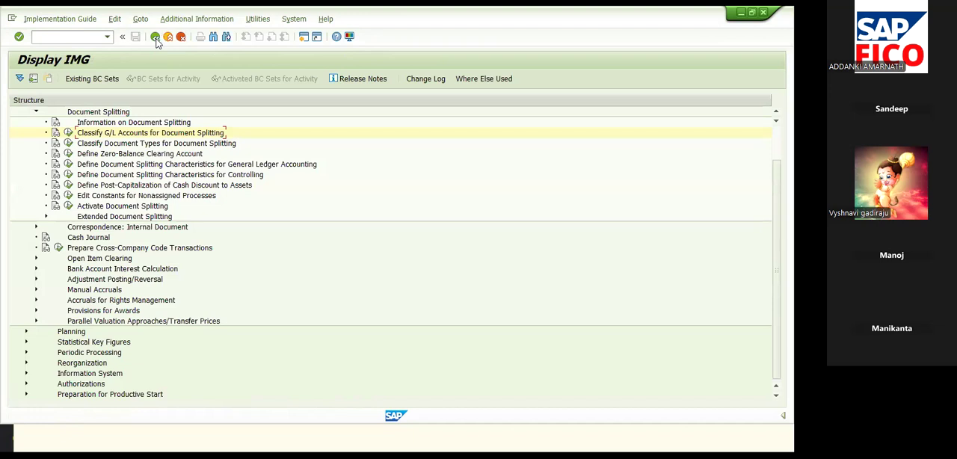
left_click(155, 37)
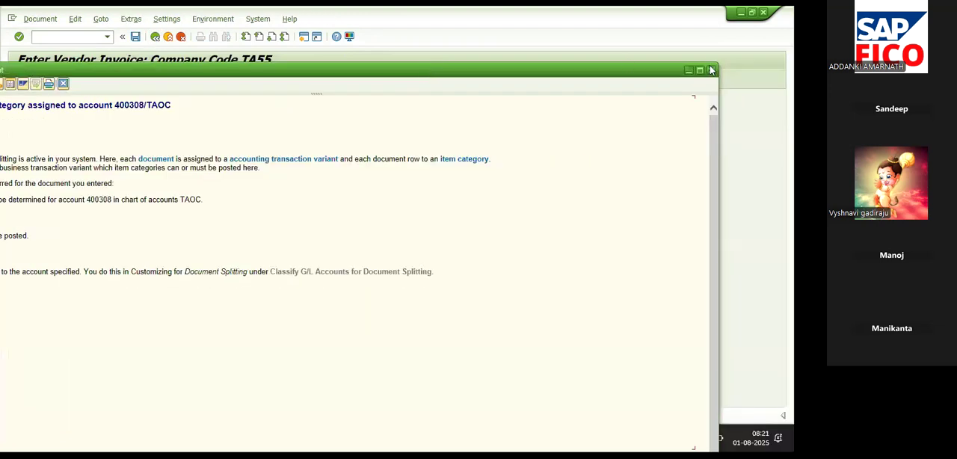
left_click(716, 72)
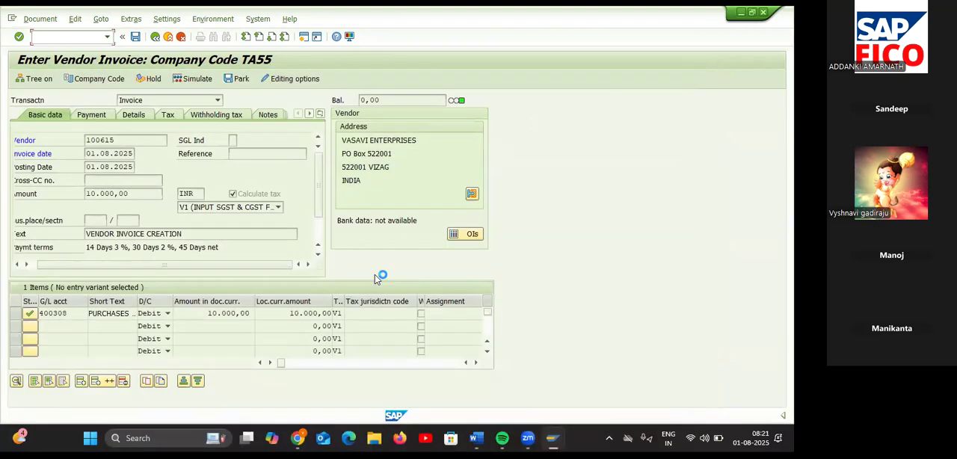
left_click(194, 78)
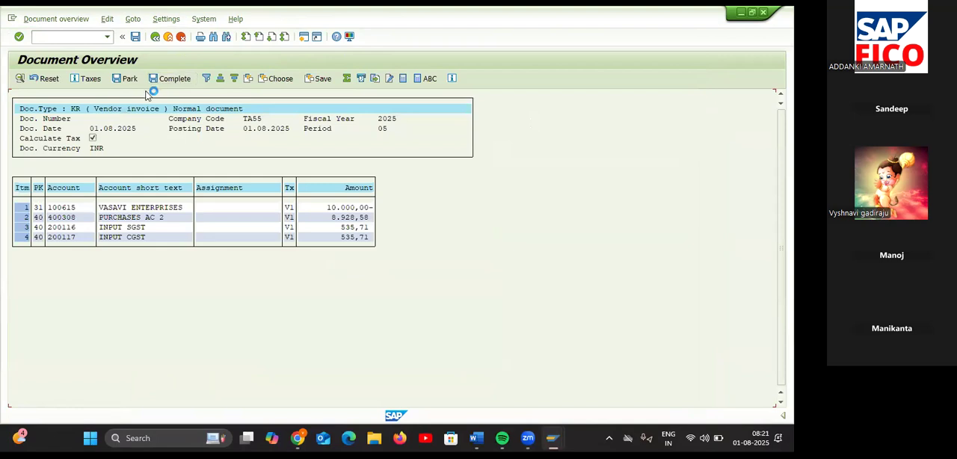
left_click(137, 38)
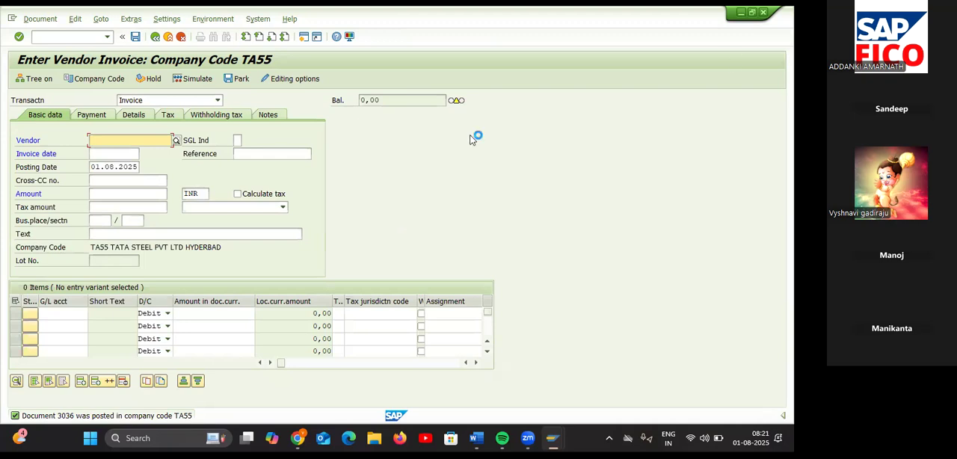
Step: Start a new invoice for vendor VASAVI ENTERPRISES with invoice date 01.08.2025 and an amount of 10000 INR
left_click(177, 141)
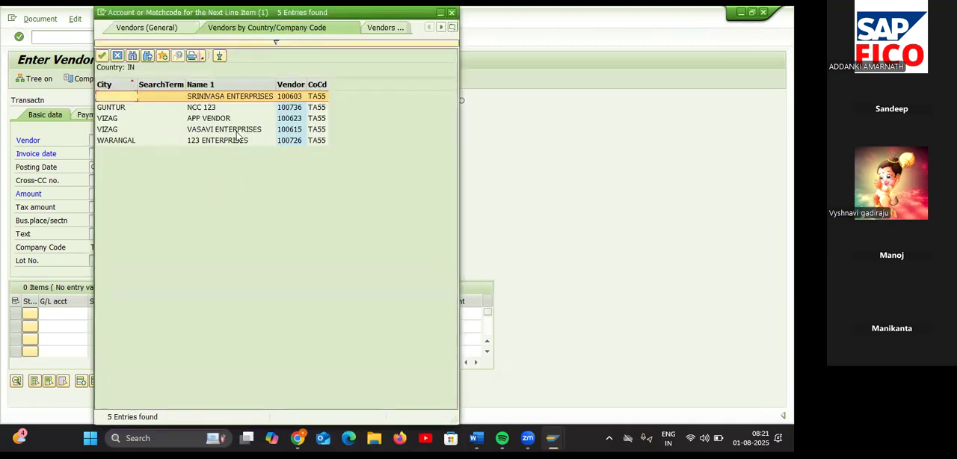
double_click(239, 133)
left_click(116, 154)
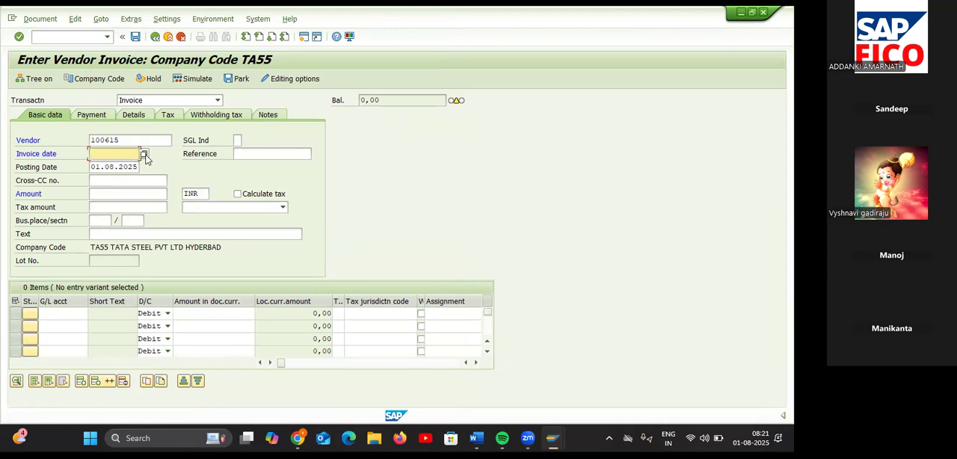
left_click(145, 156)
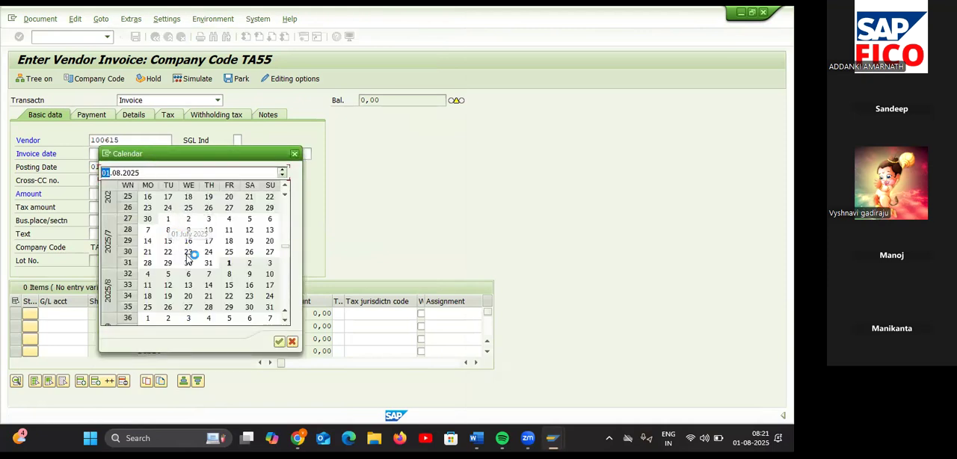
double_click(229, 262)
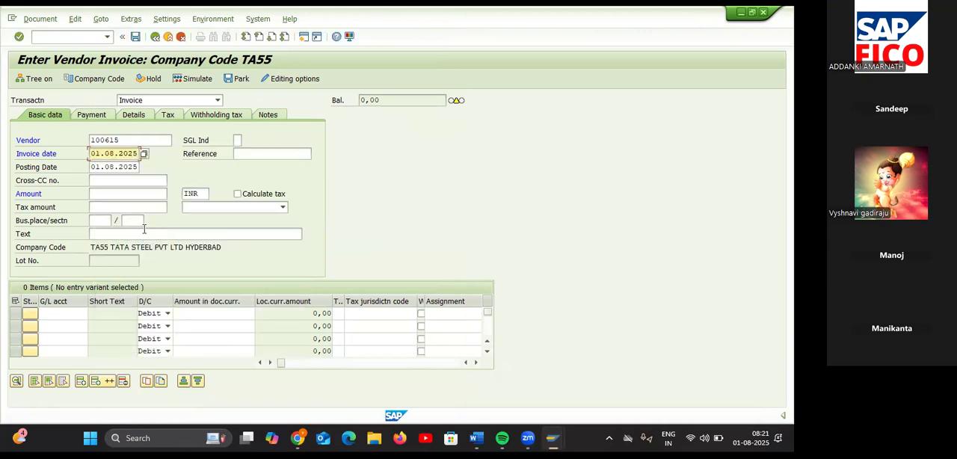
left_click(129, 197)
type("10000")
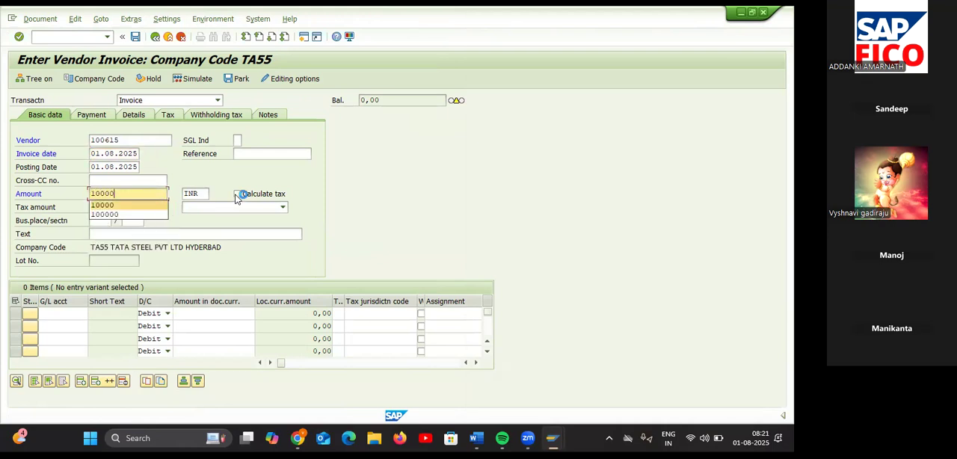
Step: Enable tax calculation for the new invoice and assign tax code V2 (INPUT IGST FOR TA55)
left_click(239, 194)
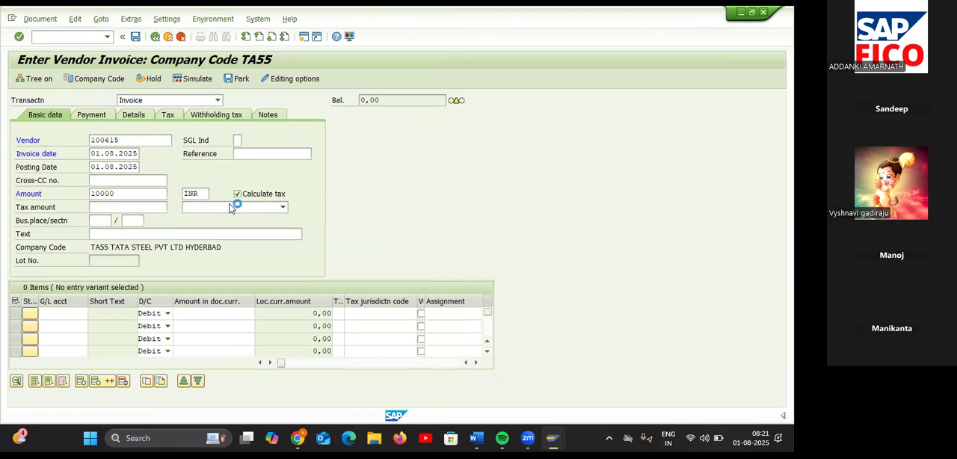
left_click(232, 208)
left_click(220, 228)
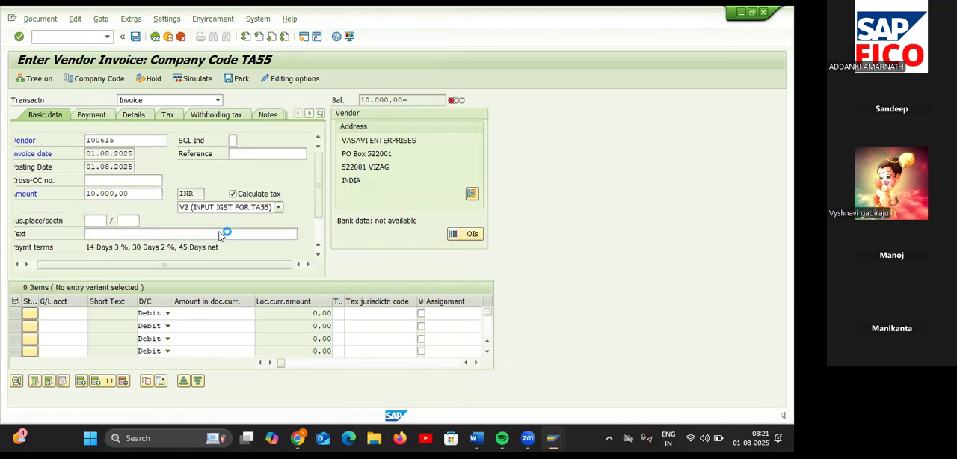
left_click(279, 208)
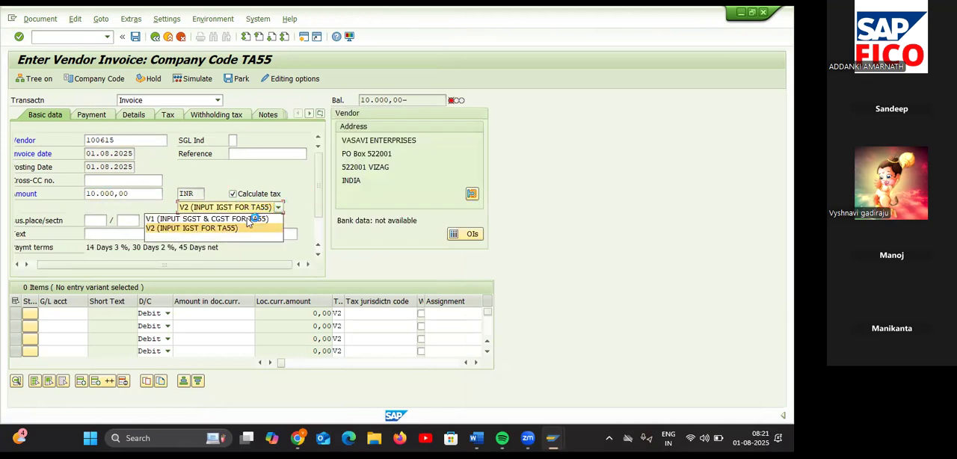
left_click(257, 231)
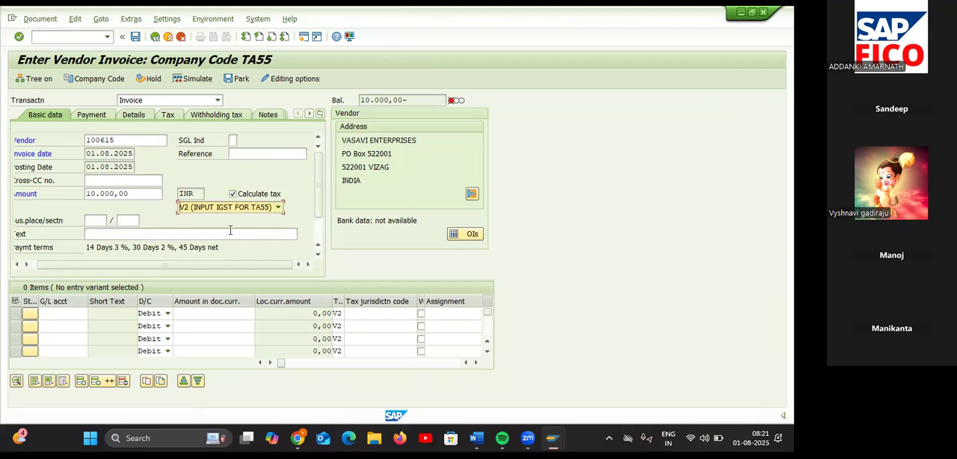
Step: Set the invoice's header text to VENDOR INVOICE CREATION
left_click(231, 233)
type("V")
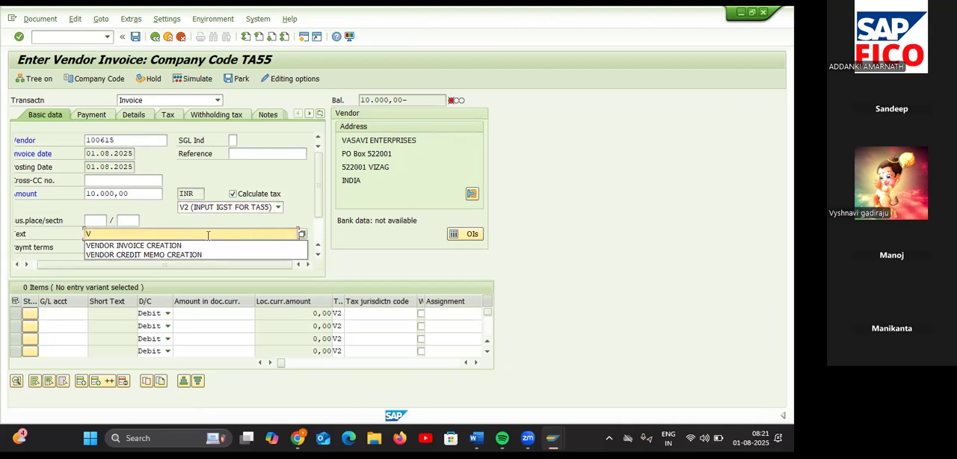
left_click(185, 246)
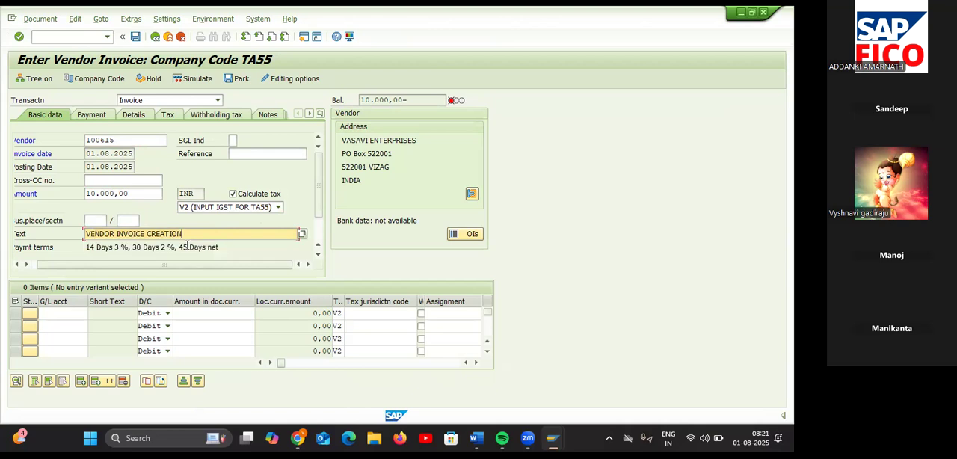
Step: Add a debit line item for G/L account 400308 (PURCHASES AC 2) with an amount of 10000
left_click(71, 314)
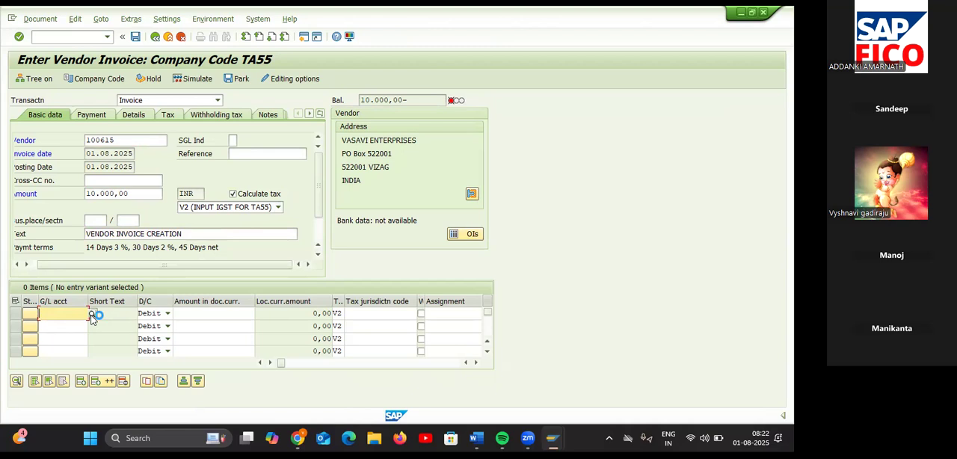
left_click(92, 314)
key("Return")
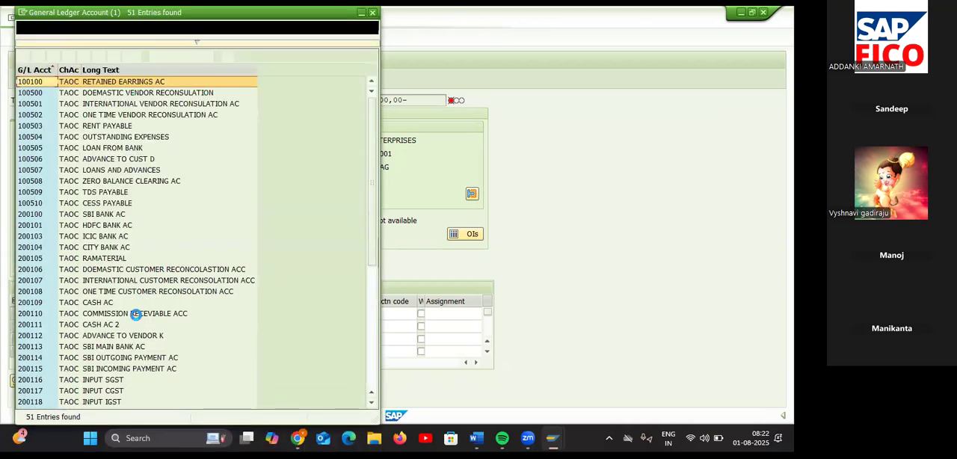
scroll(134, 312, "down", 4)
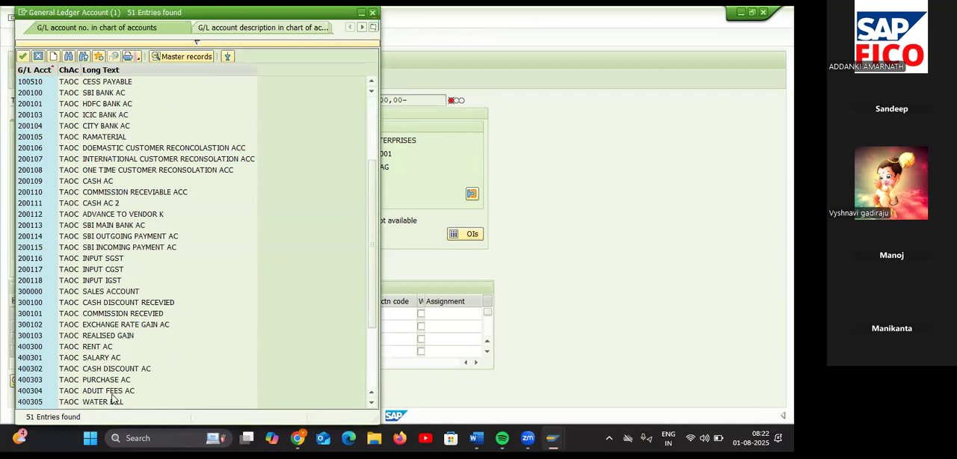
scroll(112, 400, "down", 3)
double_click(130, 322)
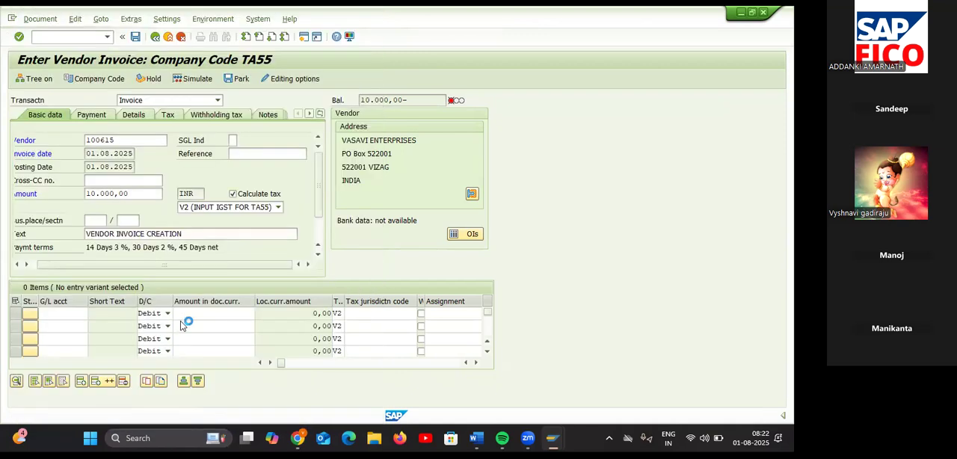
left_click(196, 313)
type("10000")
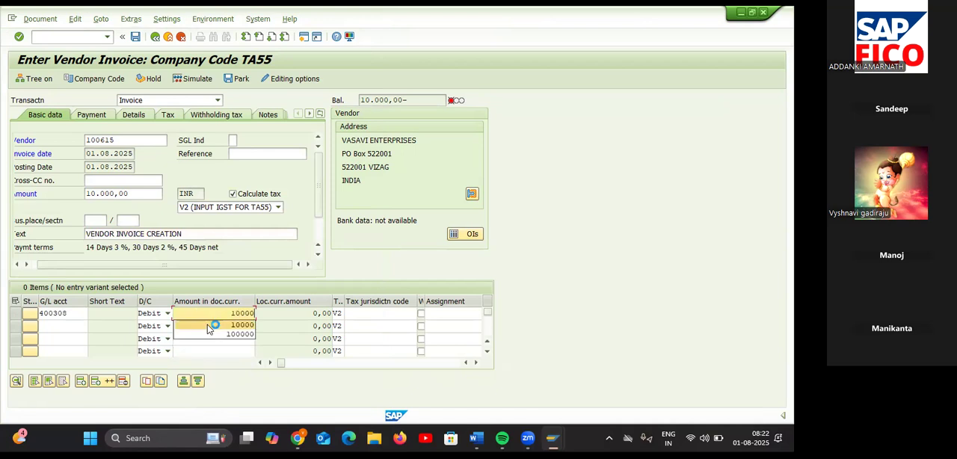
left_click(208, 325)
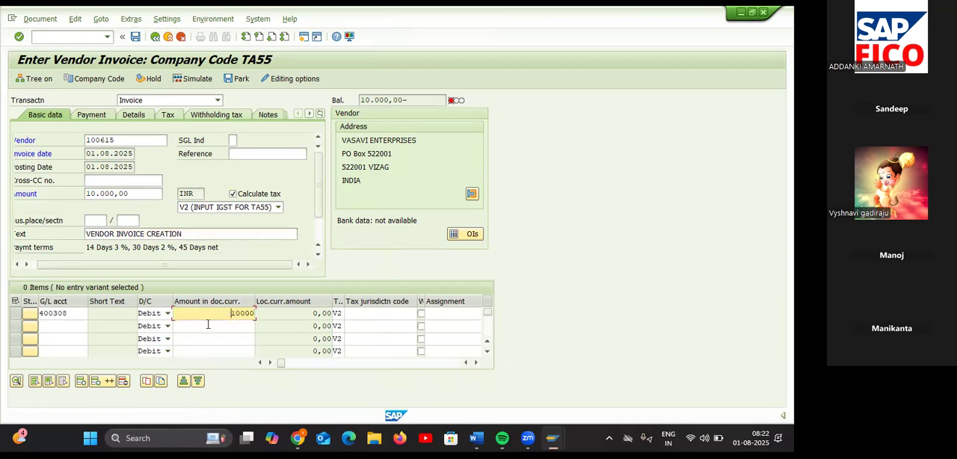
Step: Simulate the V2 vendor invoice and post it in company code TA55
left_click(202, 81)
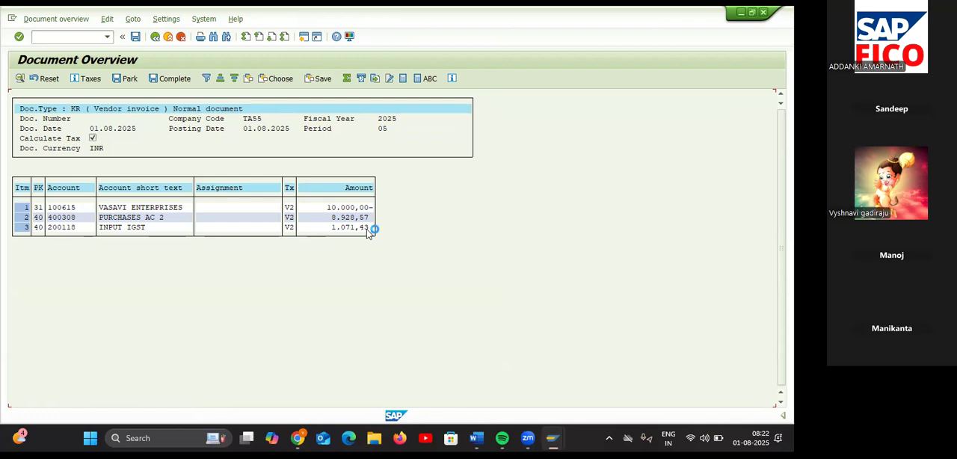
left_click(138, 38)
left_click(138, 38)
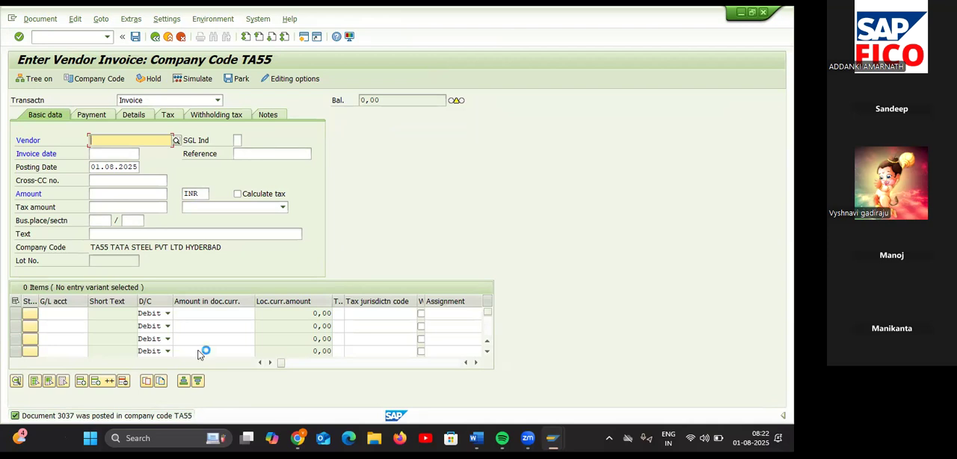
Step: Enable Calculate taxes on net amount in the accounting editing options and save them
left_click(76, 20)
left_click(369, 81)
left_click(287, 86)
left_click(288, 82)
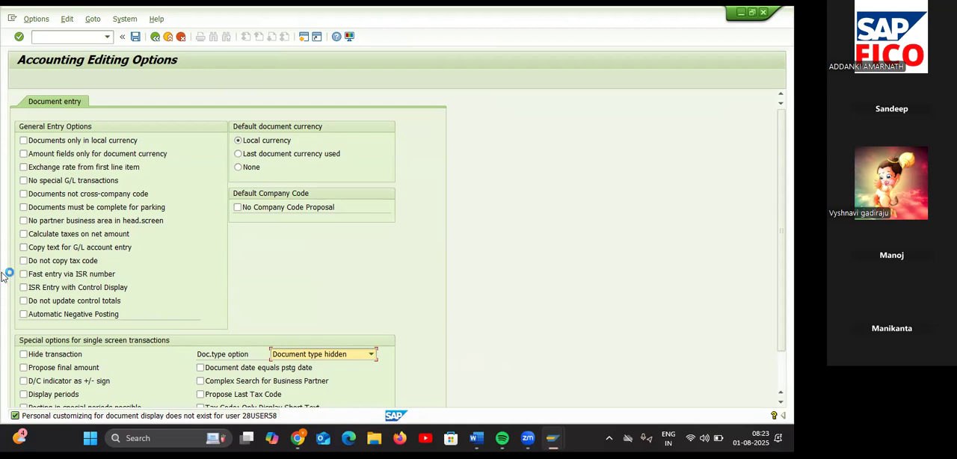
left_click(24, 234)
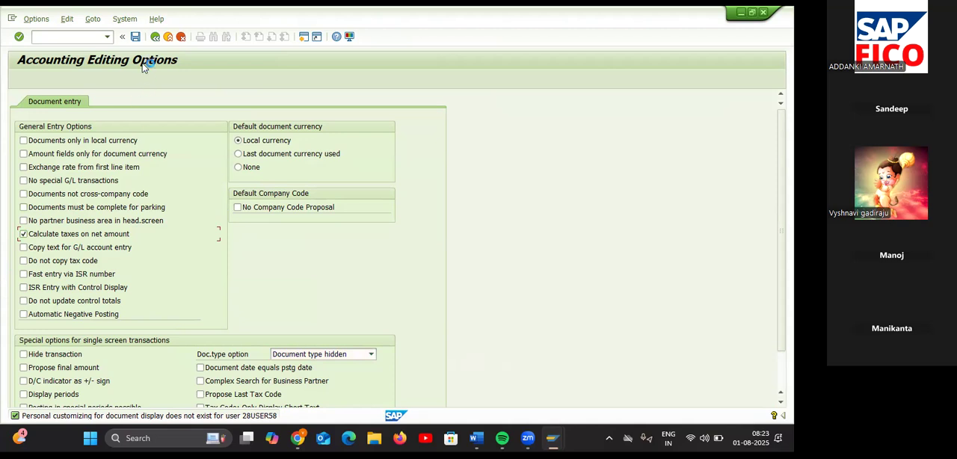
left_click(136, 37)
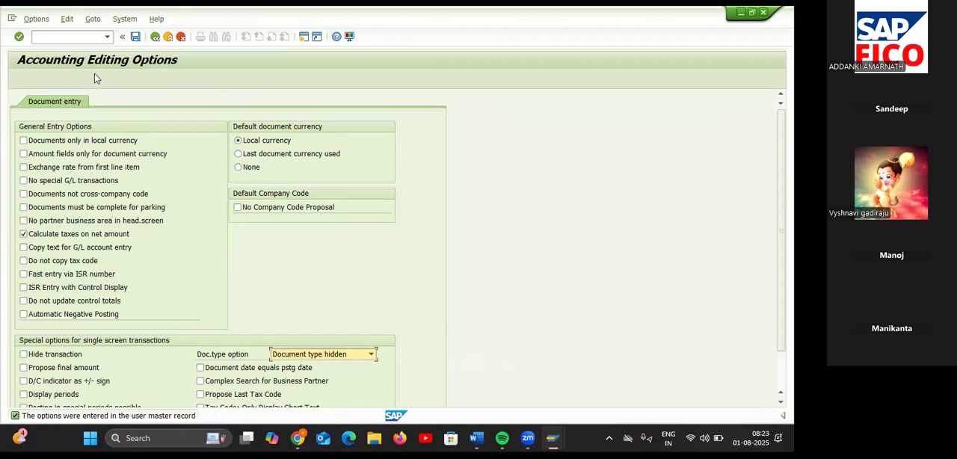
Step: Return to vendor invoice entry and start an invoice for vendor VASAVI ENTERPRISES with invoice date 01.08.2025
left_click(107, 36)
left_click(46, 50)
key("Return")
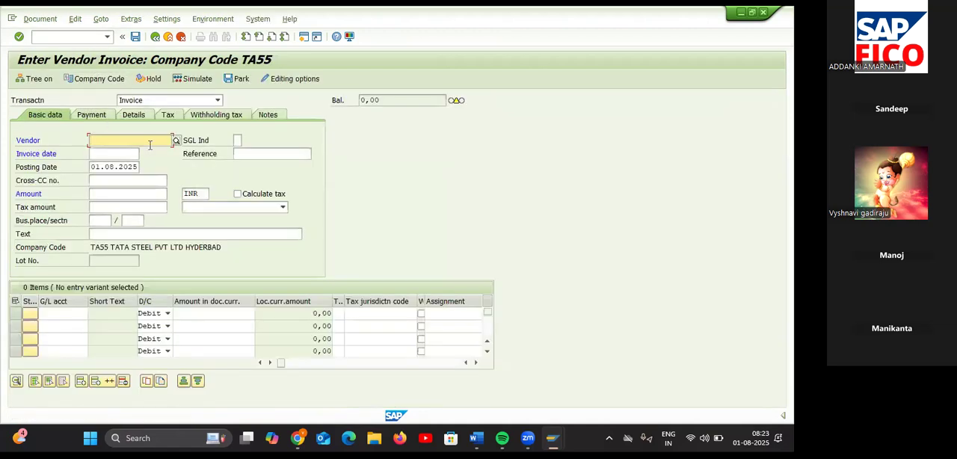
left_click(176, 142)
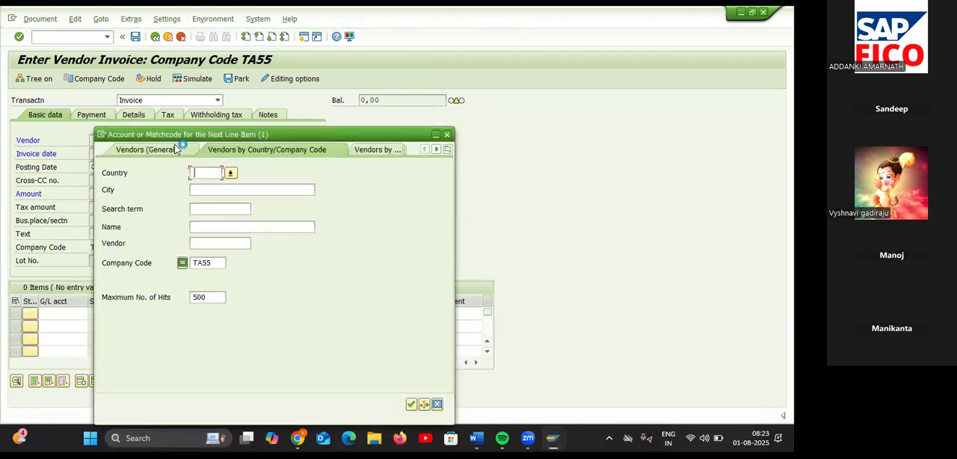
key("Return")
double_click(202, 128)
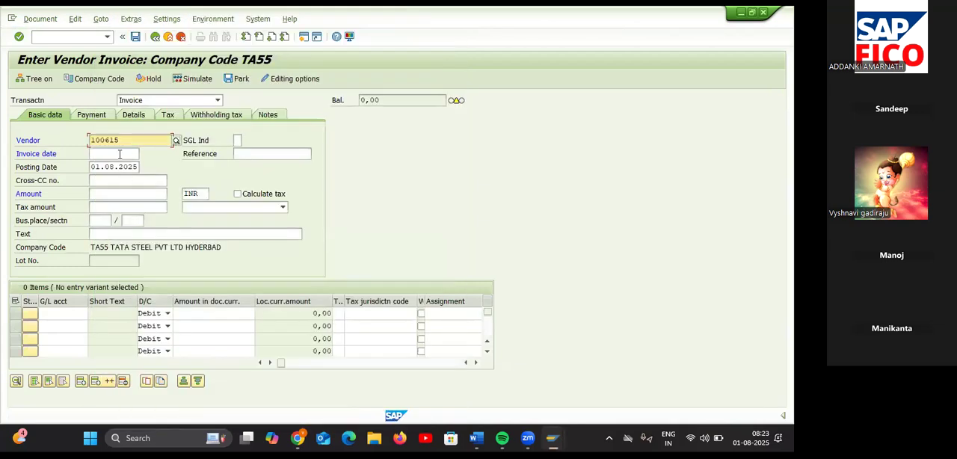
left_click(119, 154)
left_click(144, 154)
double_click(230, 265)
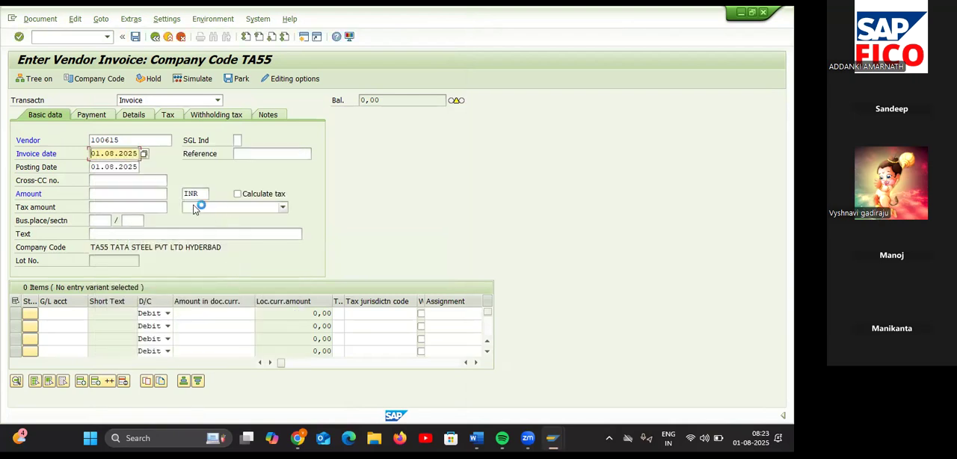
Step: Enable tax calculation for the invoice and assign tax code V1 (INPUT SGST & CGST FOR TA55)
left_click(157, 196)
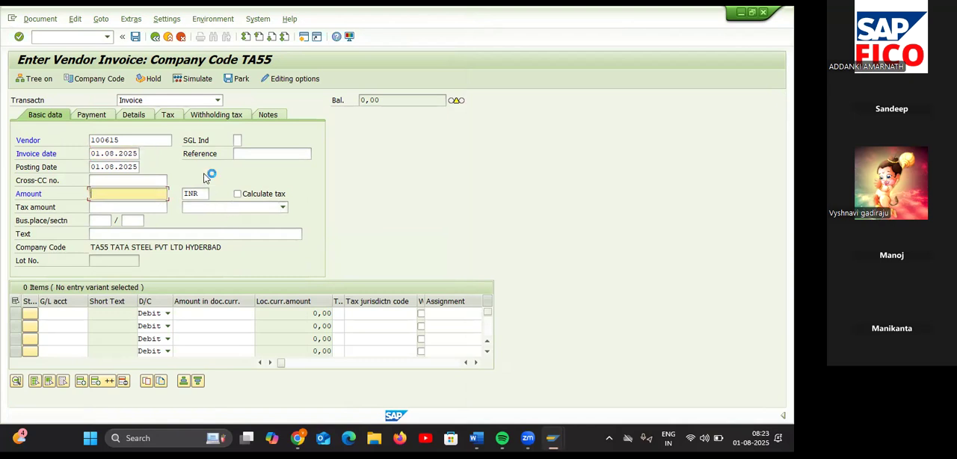
left_click(236, 196)
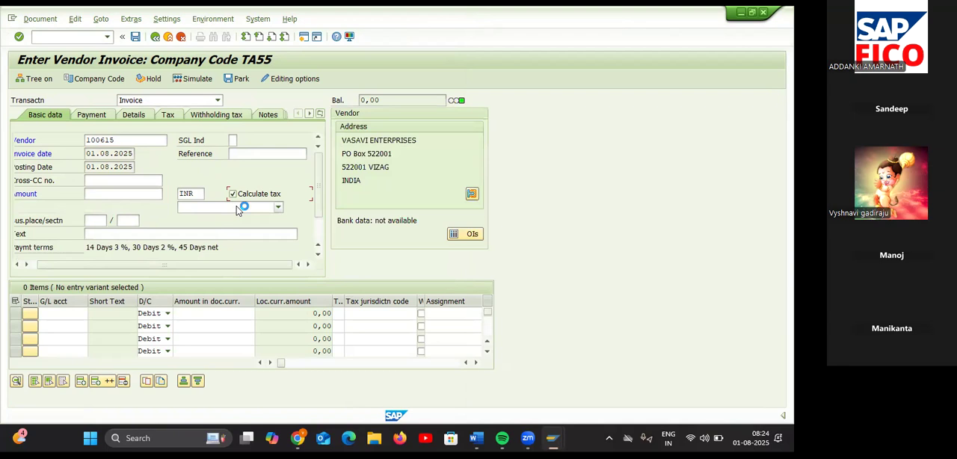
left_click(236, 208)
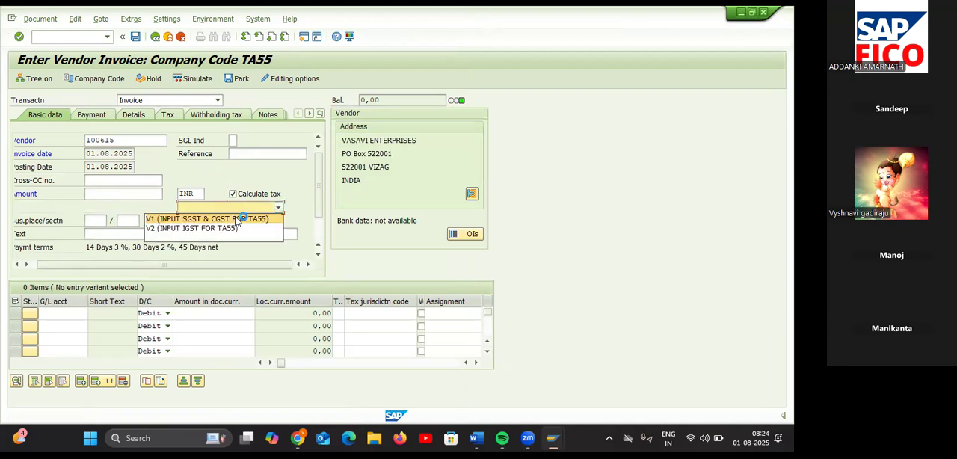
left_click(236, 219)
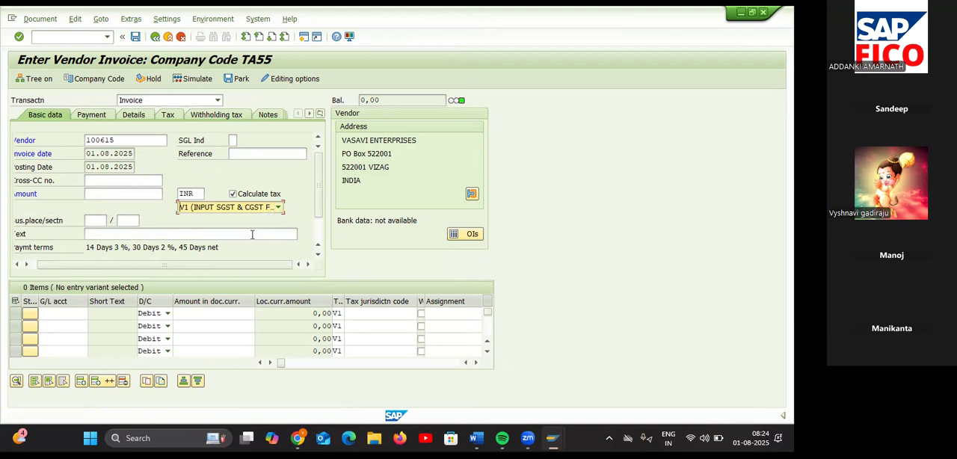
left_click(252, 234)
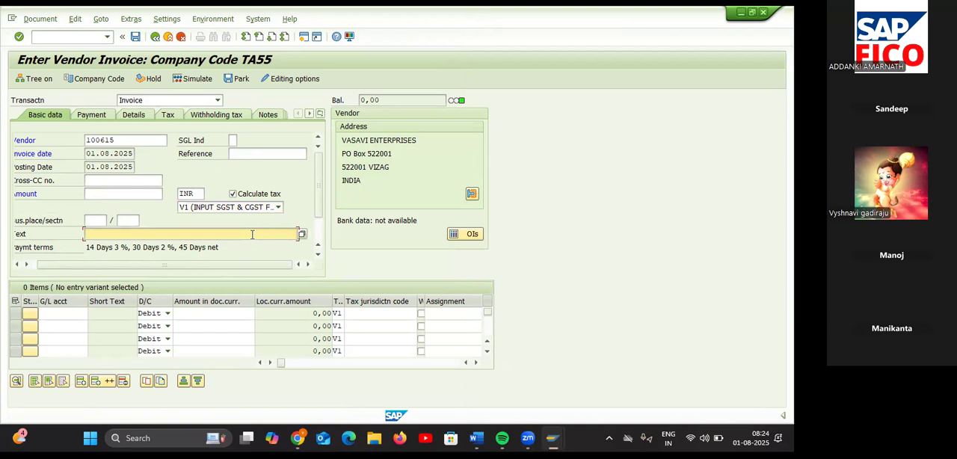
Step: Add a debit line item for G/L account 400308 (PURCHASES AC 2) with a net amount of 100000
left_click(78, 313)
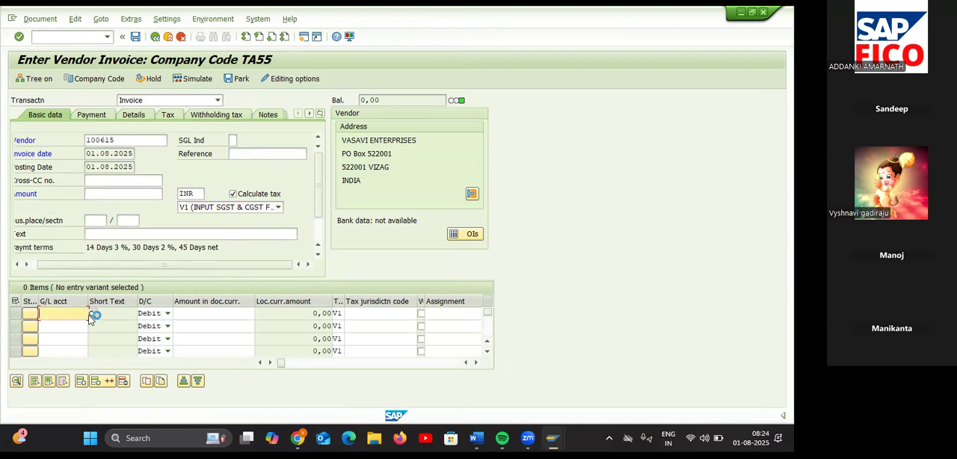
left_click(91, 315)
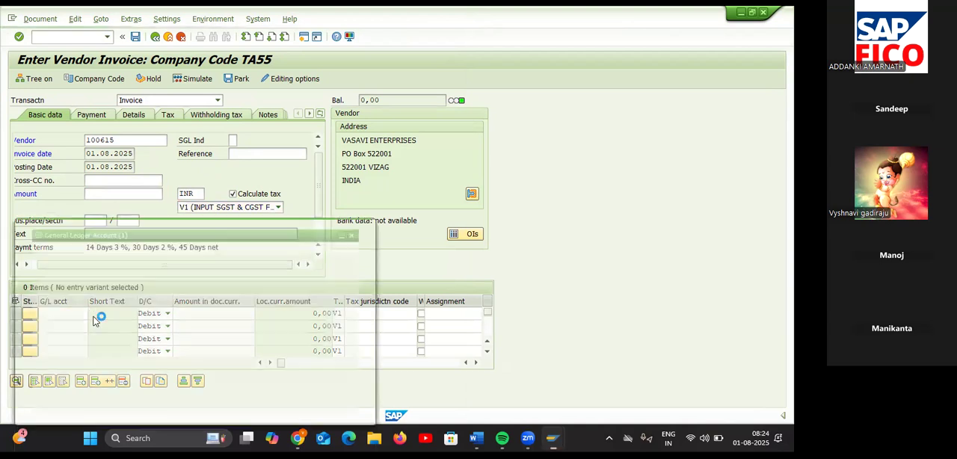
key("Return")
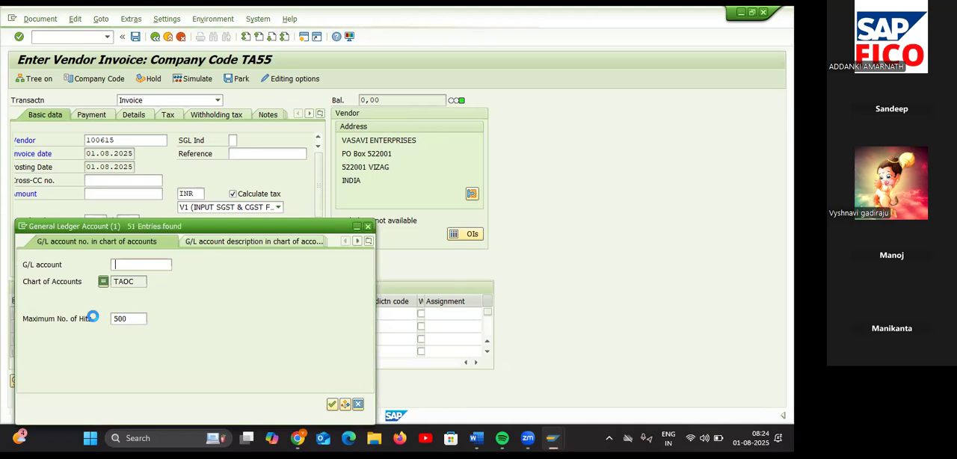
scroll(112, 336, "down", 7)
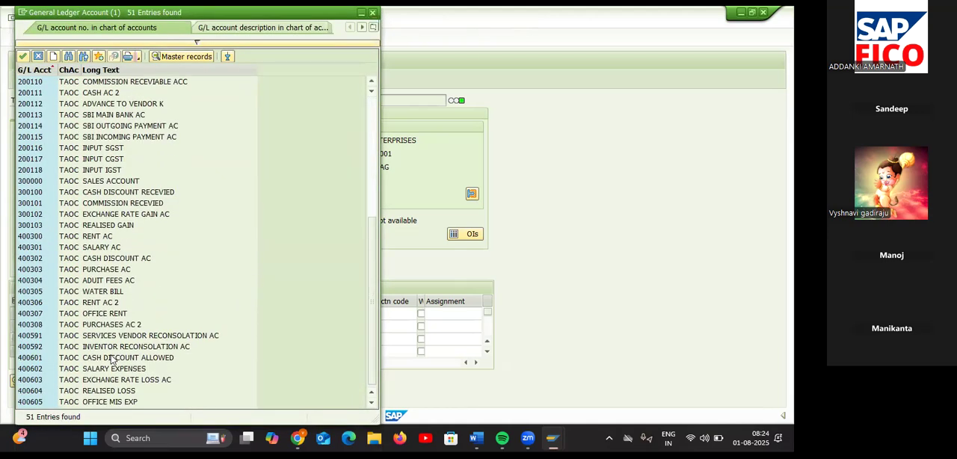
left_click(118, 324)
left_click(118, 324)
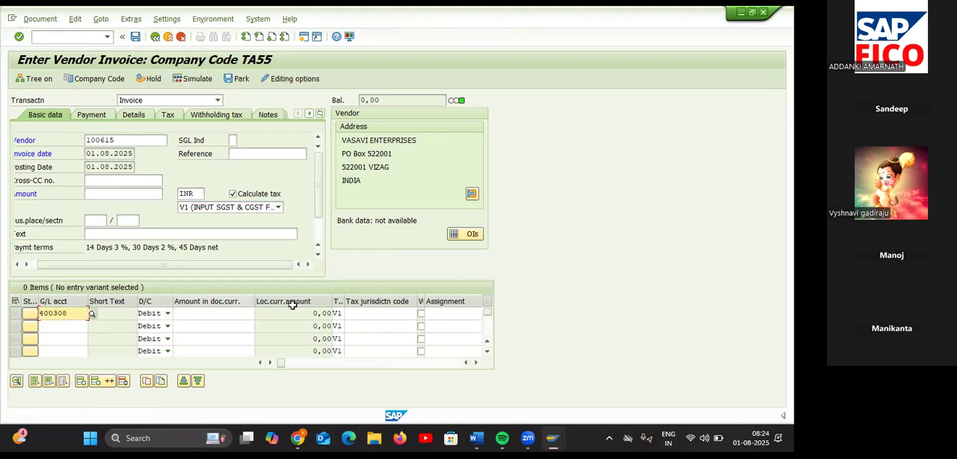
left_click(211, 317)
type("10000")
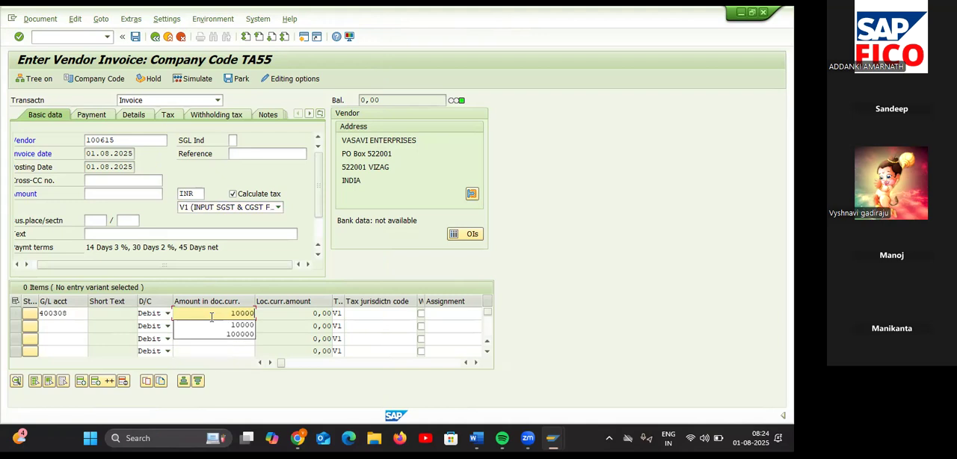
type("0")
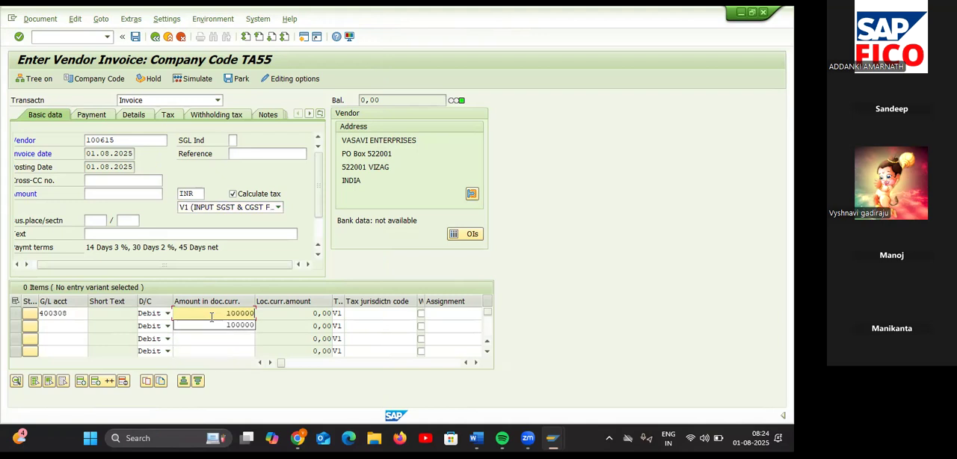
Step: Set the header text to VENDOR INVOICE CREATION and confirm the entries so the invoice balance is calculated
left_click(161, 233)
type("V")
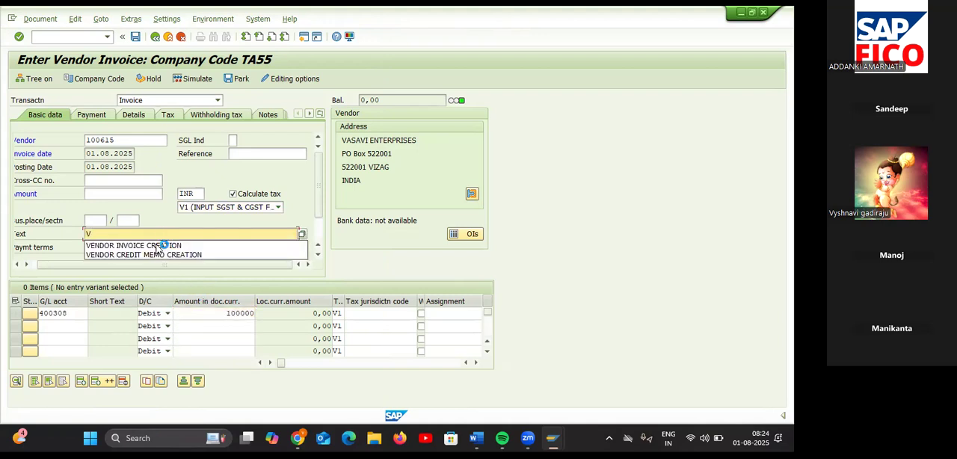
left_click(161, 247)
left_click(247, 314)
key("Return")
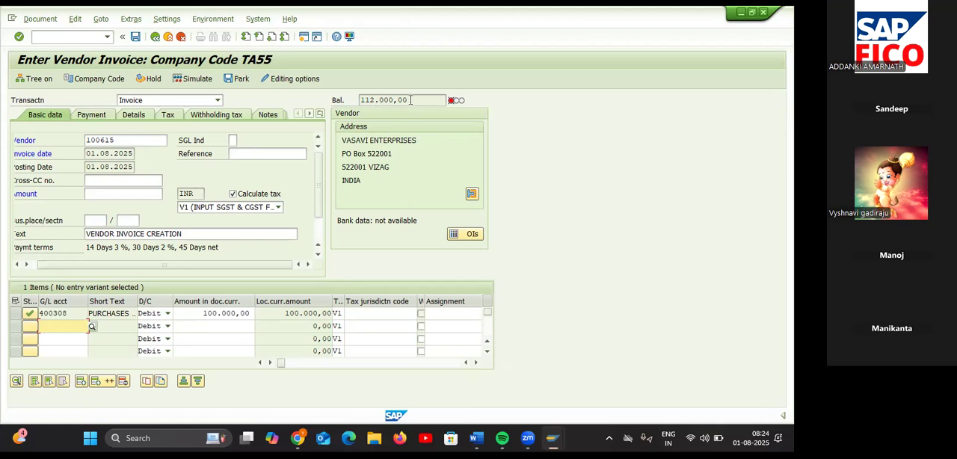
Step: Copy the calculated balance of 112.000,00 into the invoice's header amount
left_click_drag(410, 100, 358, 99)
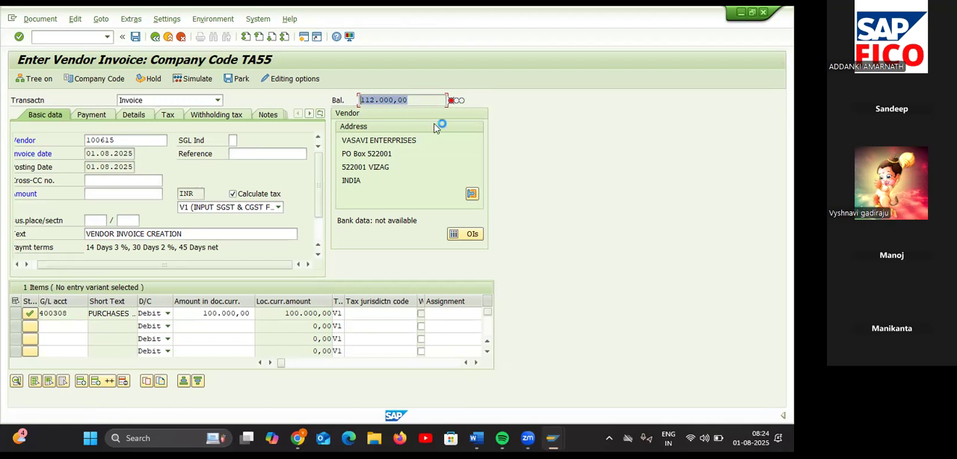
key("ctrl+c")
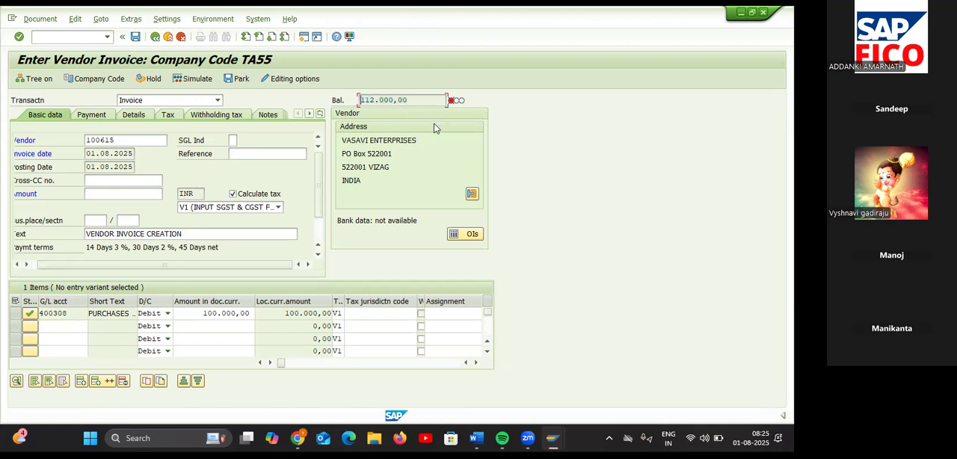
left_click(148, 194)
key("ctrl+v")
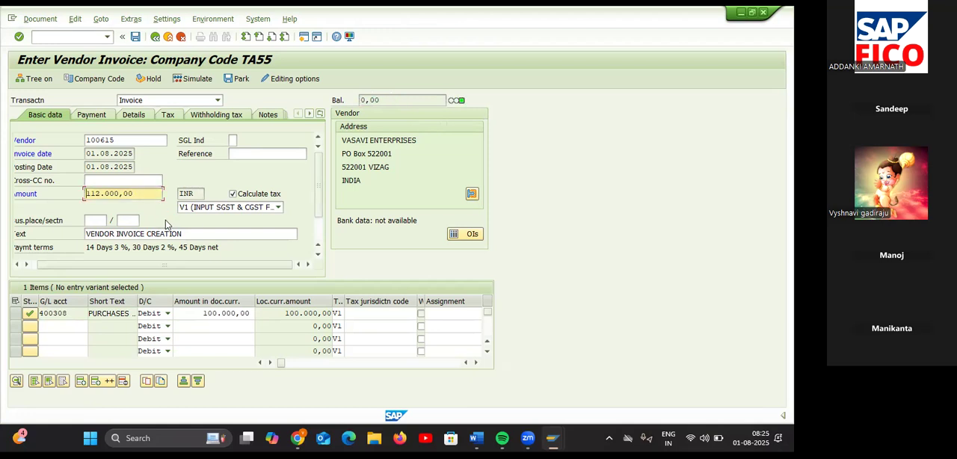
Step: Simulate the V1 vendor invoice to generate its SGST and CGST lines, and post the document
left_click(185, 80)
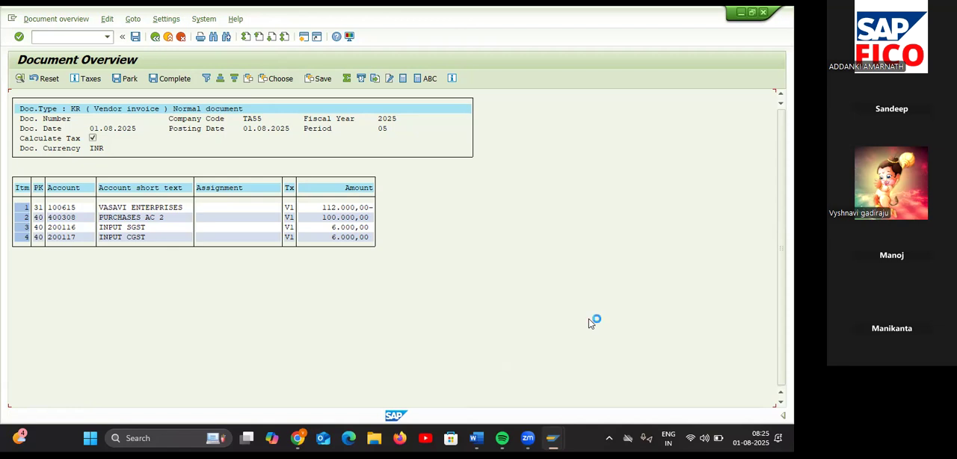
left_click(135, 37)
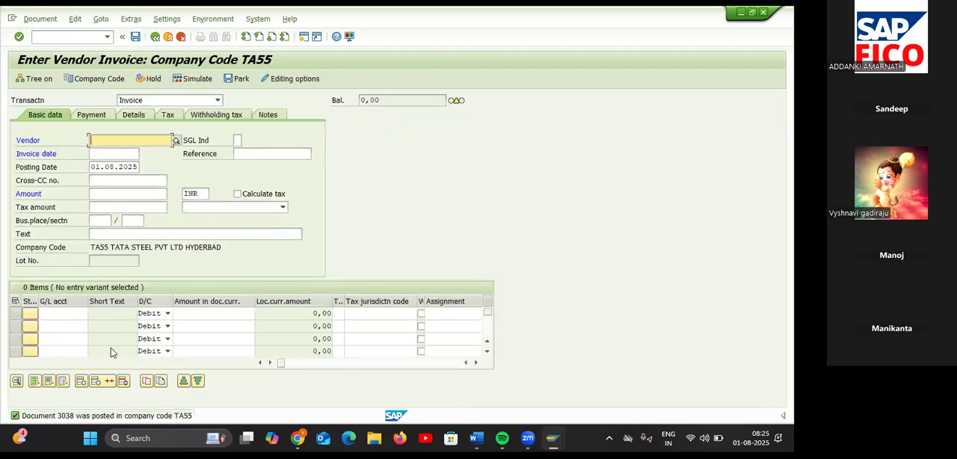
Step: Start another vendor invoice for VASAVI ENTERPRISES, found among the company code TA55 vendors, with invoice date 01.08.2025
left_click(183, 141)
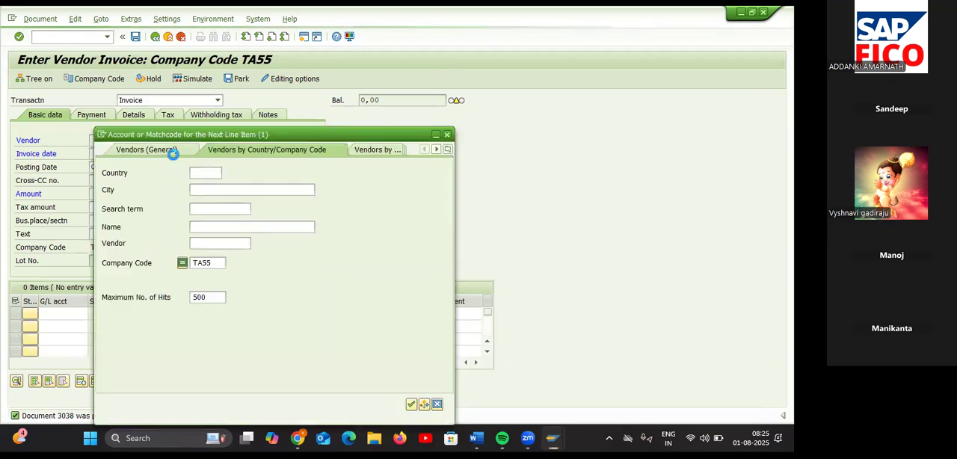
key("Return")
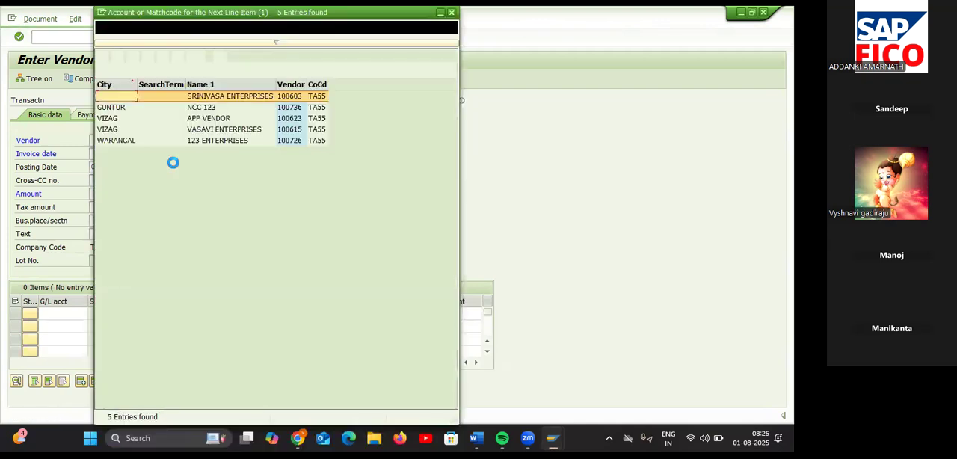
double_click(217, 129)
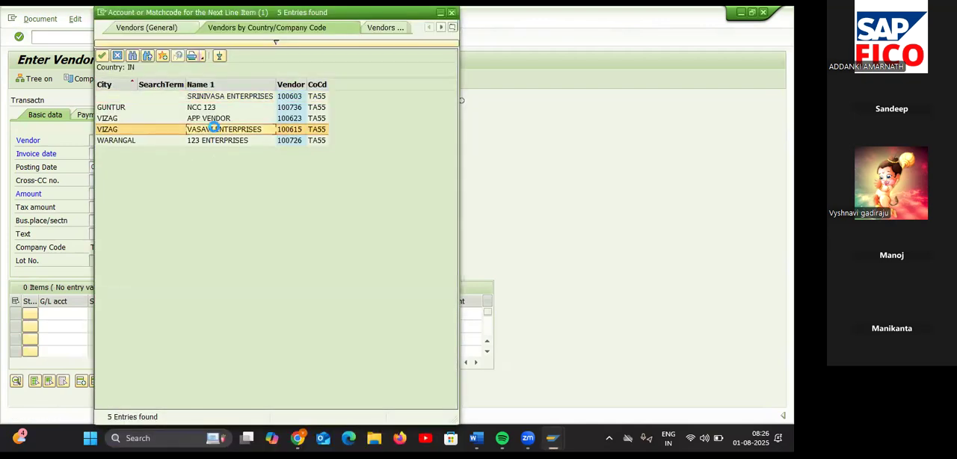
left_click(136, 155)
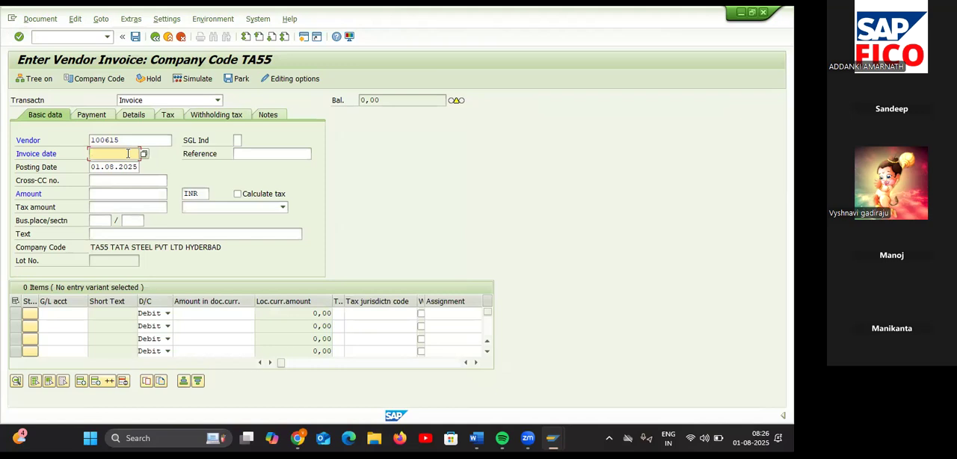
left_click(152, 154)
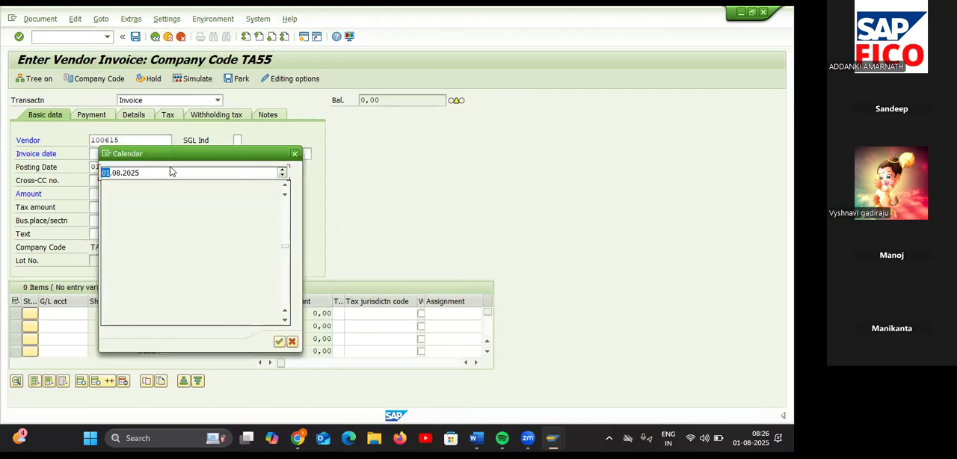
double_click(229, 264)
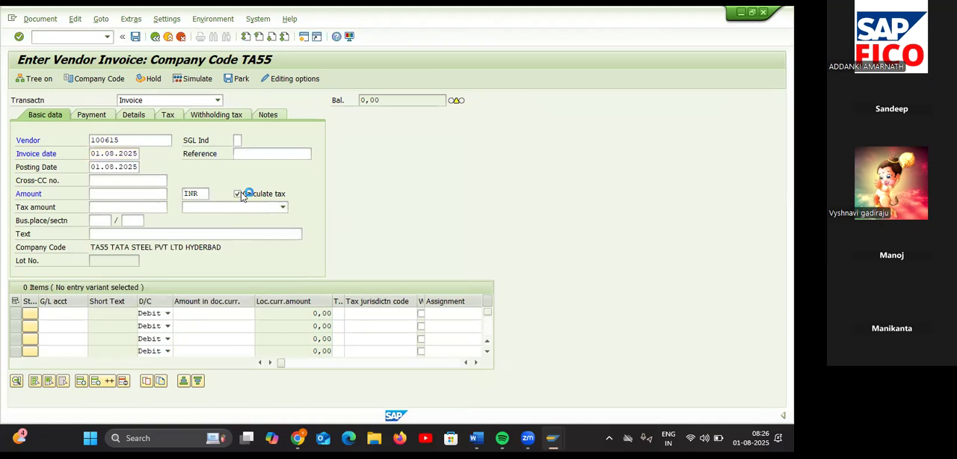
Step: Enable tax calculation for the new invoice and assign tax code V2 (INPUT IGST FOR TA55)
left_click(238, 194)
left_click(246, 207)
left_click(225, 228)
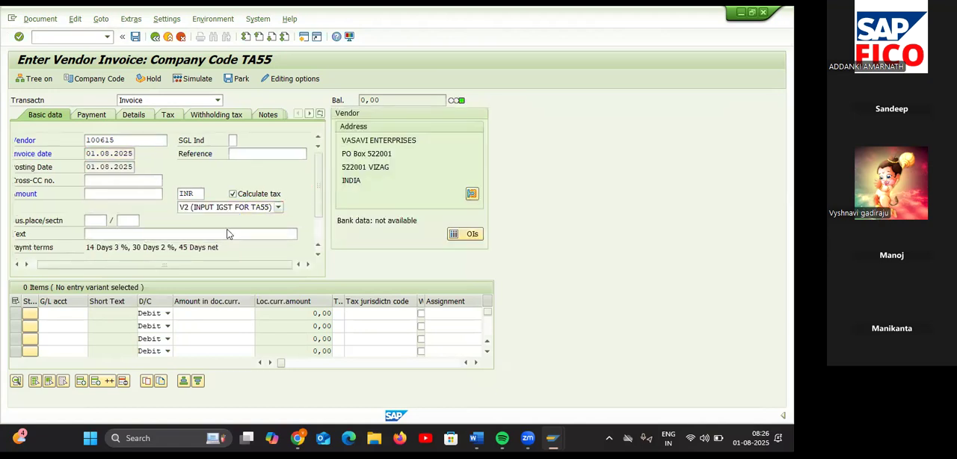
Step: Enter a debit line item for G/L account 400308 (PURCHASES AC 2) with amount 100000 and confirm it to calculate the balance
left_click(74, 317)
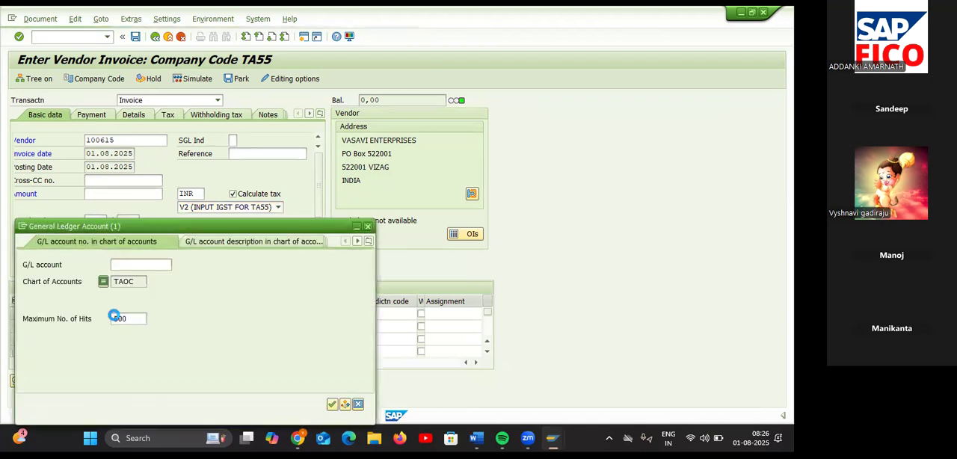
key("Return")
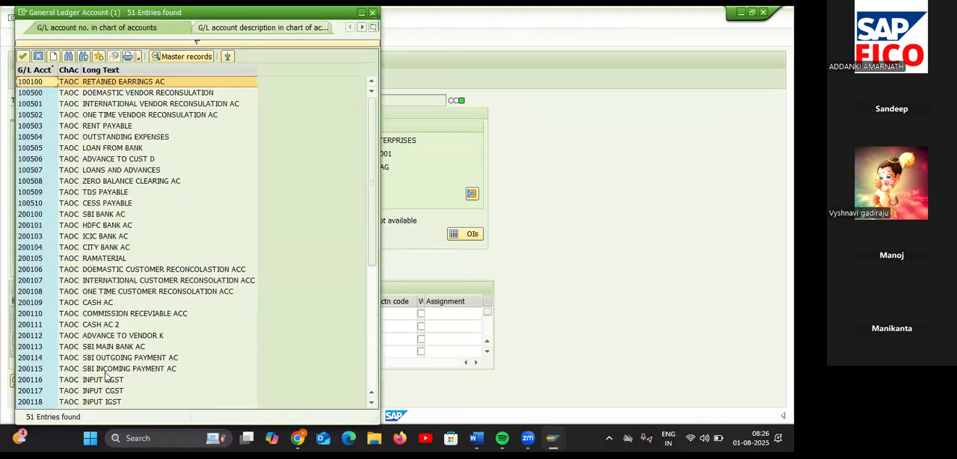
scroll(107, 378, "down", 3)
scroll(107, 378, "down", 5)
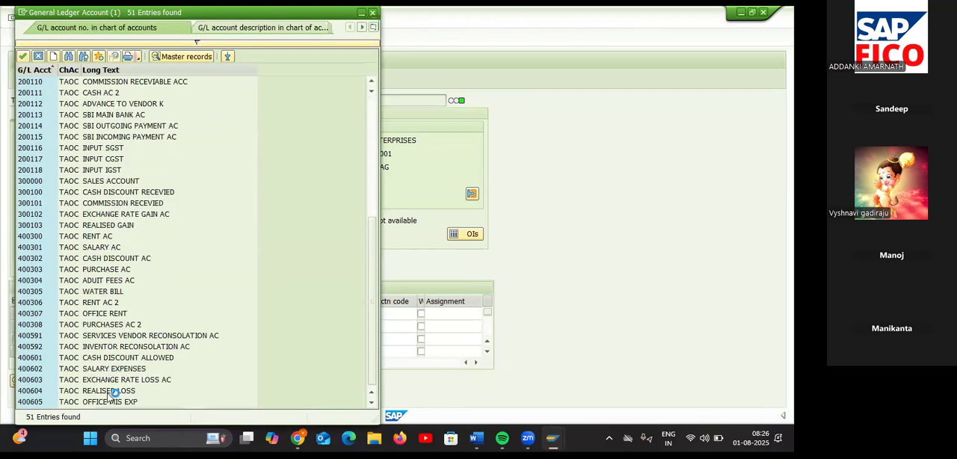
double_click(124, 323)
left_click(225, 313)
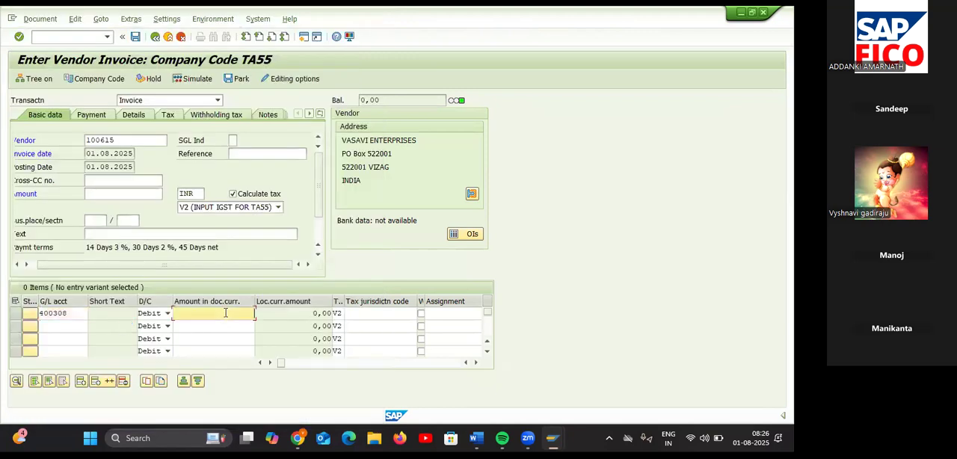
type("100000")
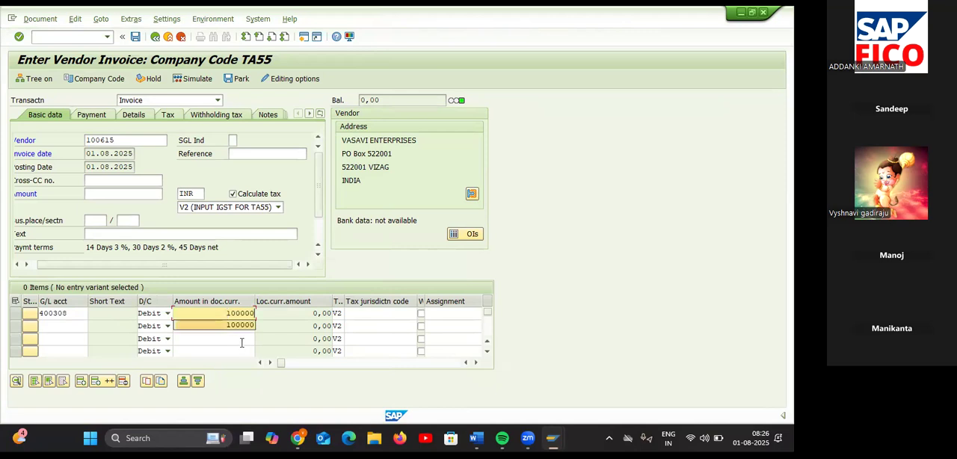
key("Return")
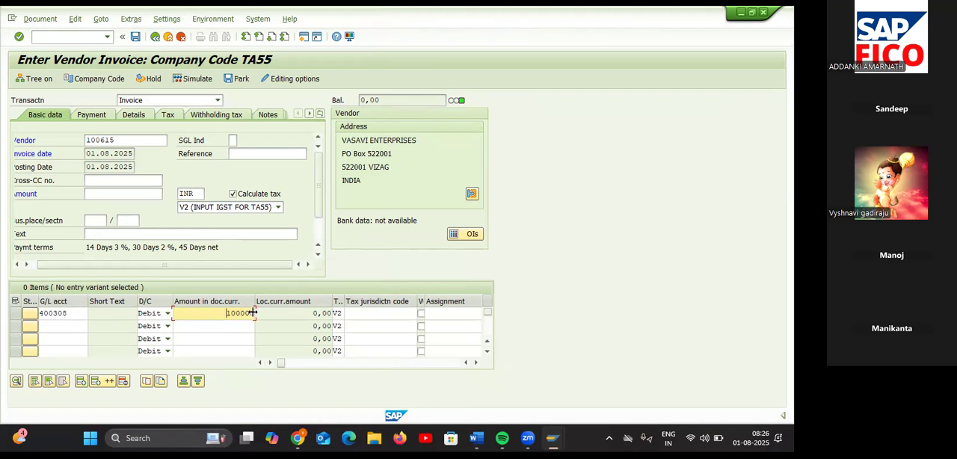
key("Return")
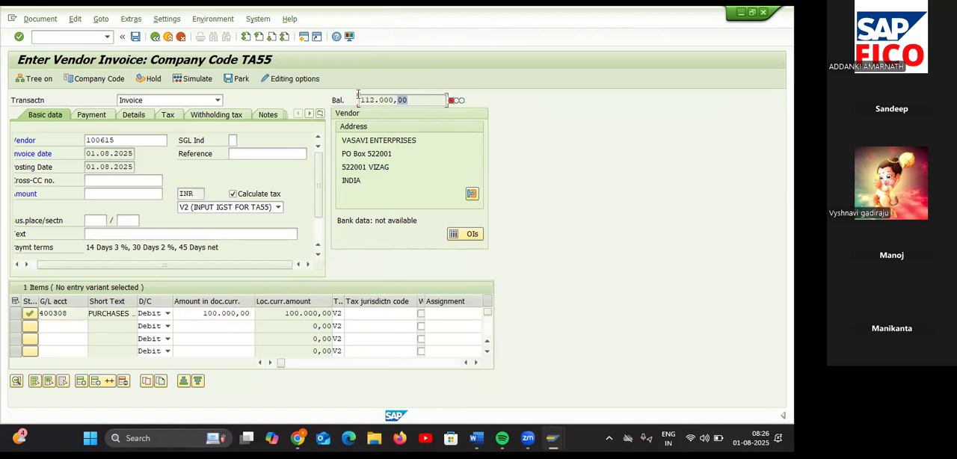
Step: Copy the V2 invoice's balance of 112.000,00 into its header amount and confirm the entry
left_click_drag(358, 95, 355, 97)
key("ctrl+c")
left_click(118, 196)
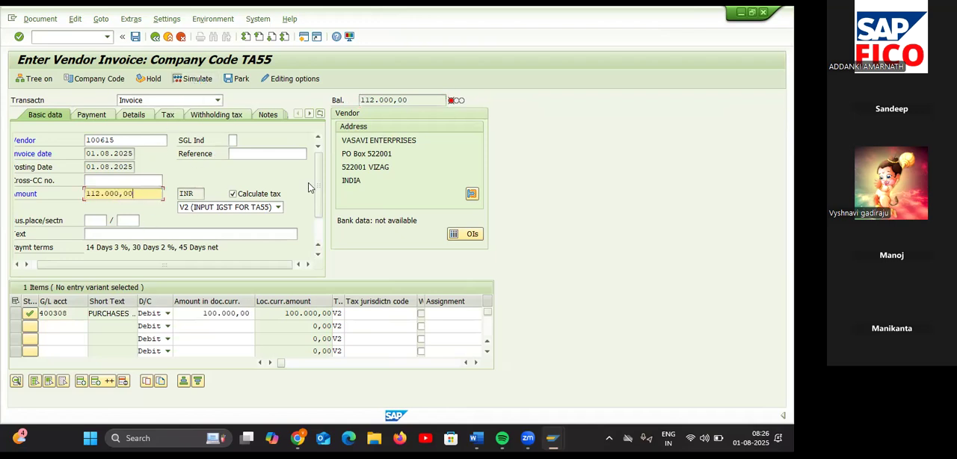
key("Return")
Step: Simulate the V2 vendor invoice, check its INPUT IGST line, and post the document
left_click(190, 78)
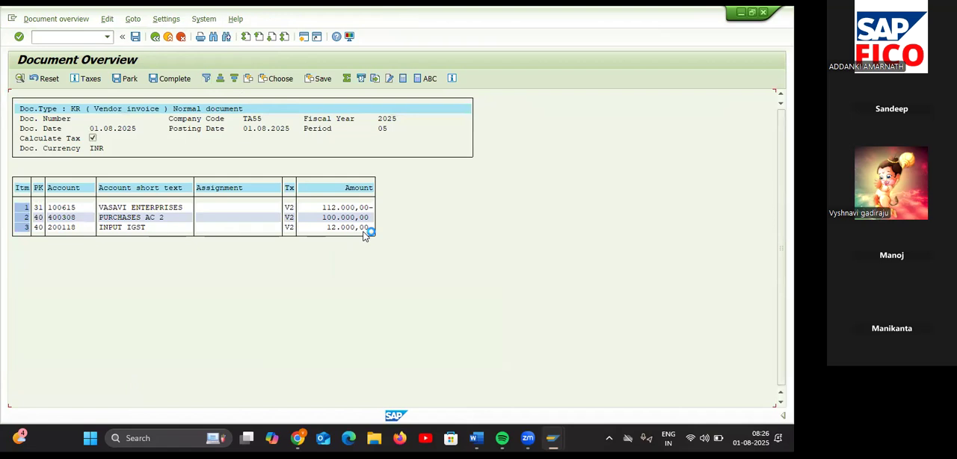
double_click(366, 228)
left_click(136, 39)
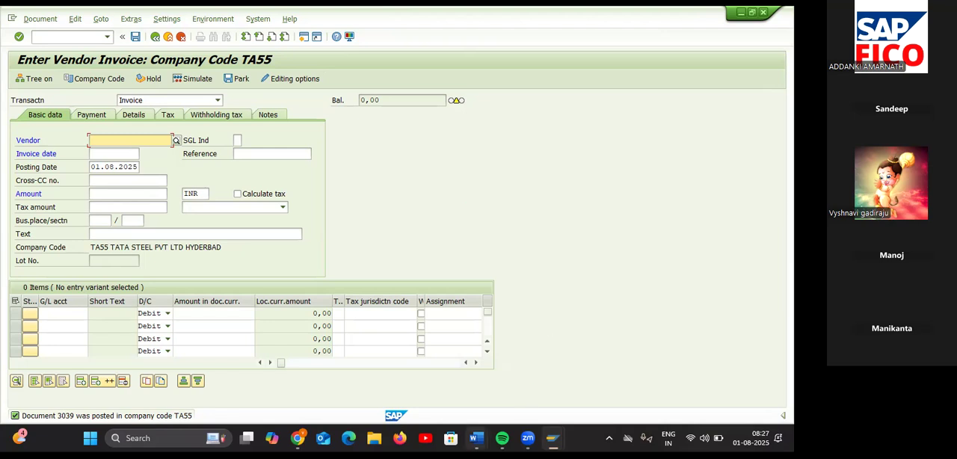
Step: Switch to the Input GST NOT document in Word and review the GST configuration steps and the interview questions on tax percentages and GL accounts
mouse_move(477, 439)
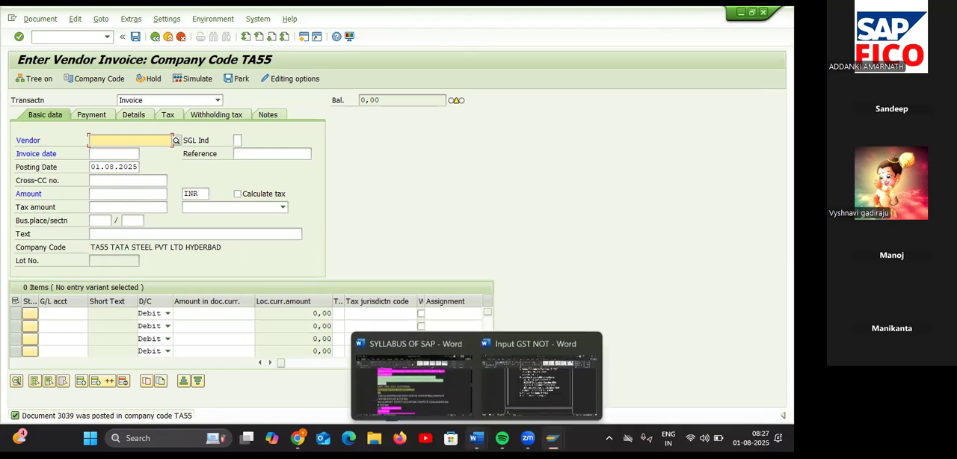
left_click(534, 397)
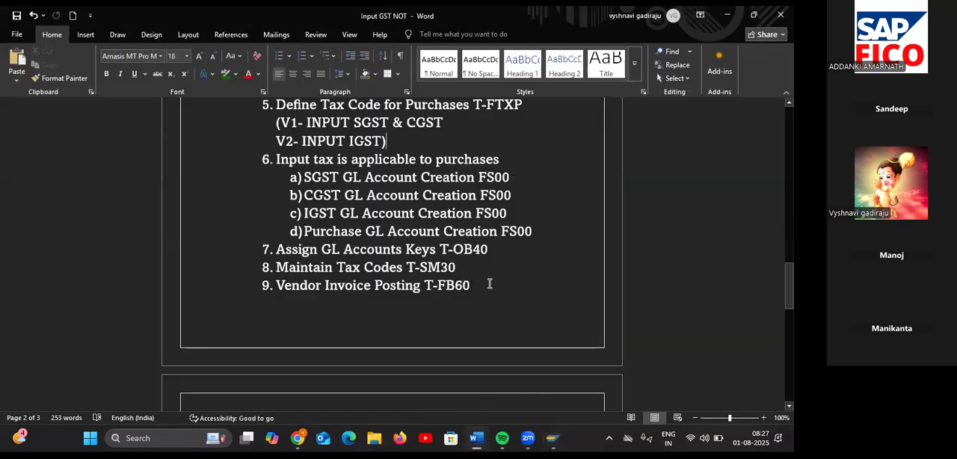
scroll(495, 274, "up", 1)
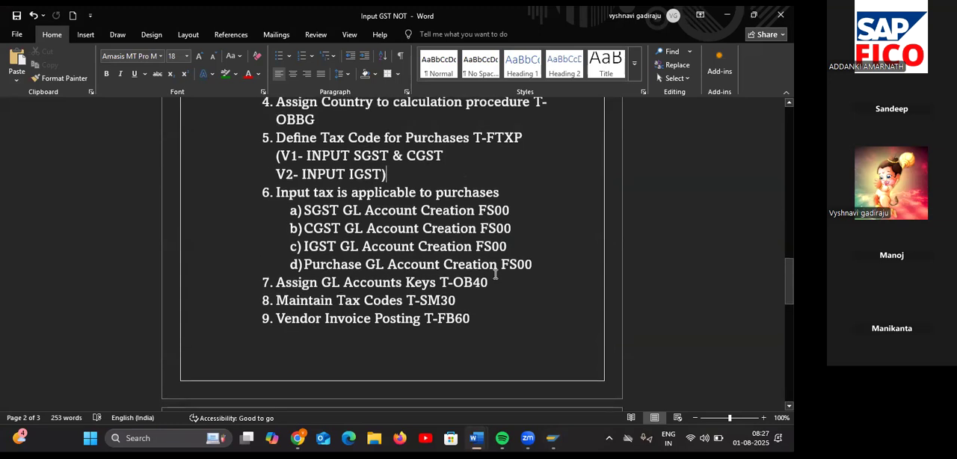
scroll(495, 274, "down", 4)
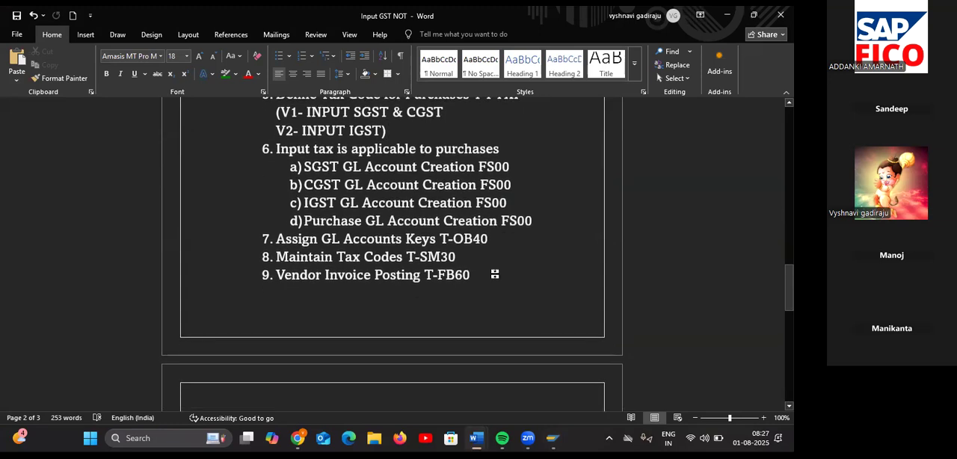
scroll(495, 274, "up", 2)
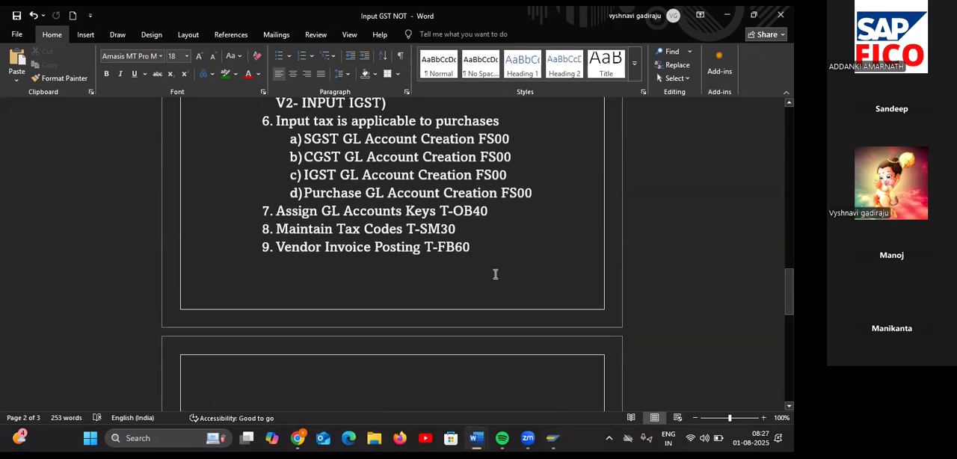
scroll(495, 274, "down", 2)
scroll(495, 275, "down", 6)
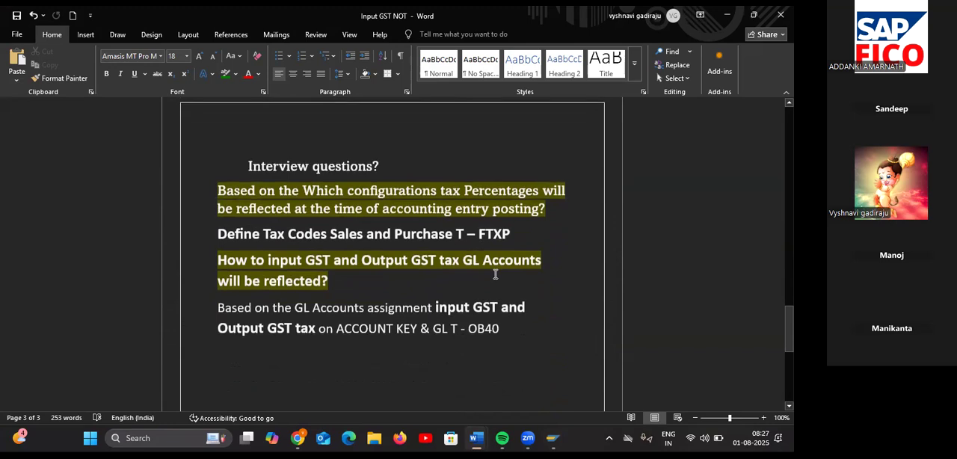
scroll(495, 274, "down", 1)
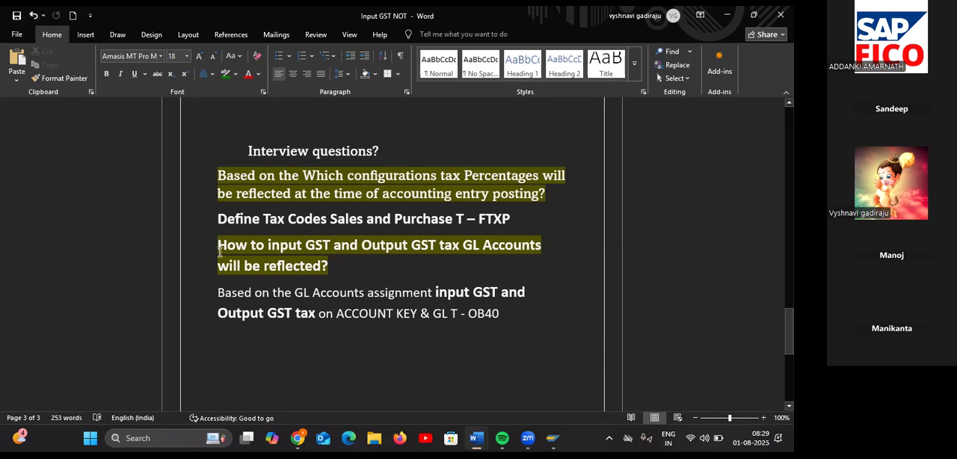
scroll(412, 299, "down", 1)
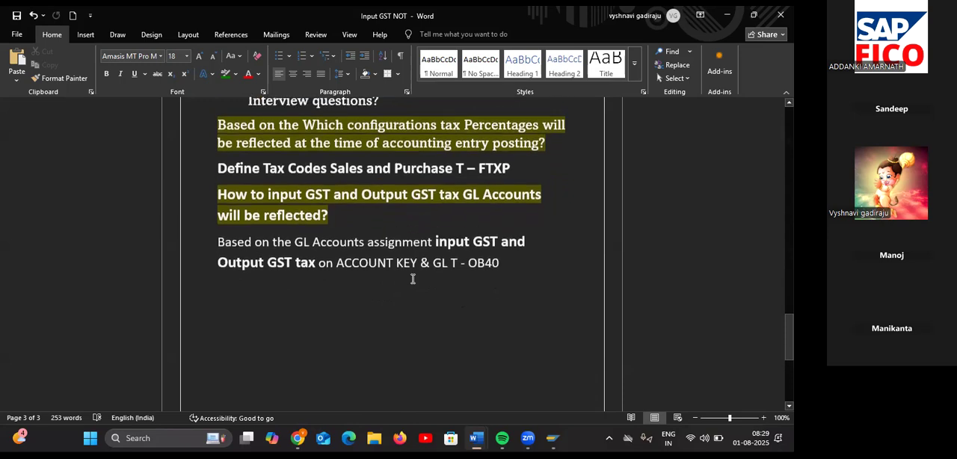
scroll(412, 278, "up", 3)
scroll(412, 278, "up", 8)
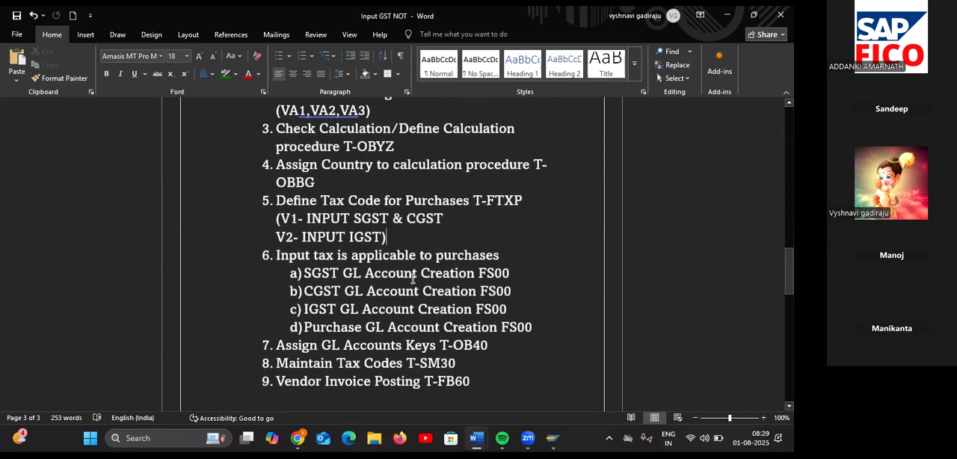
scroll(412, 279, "down", 1)
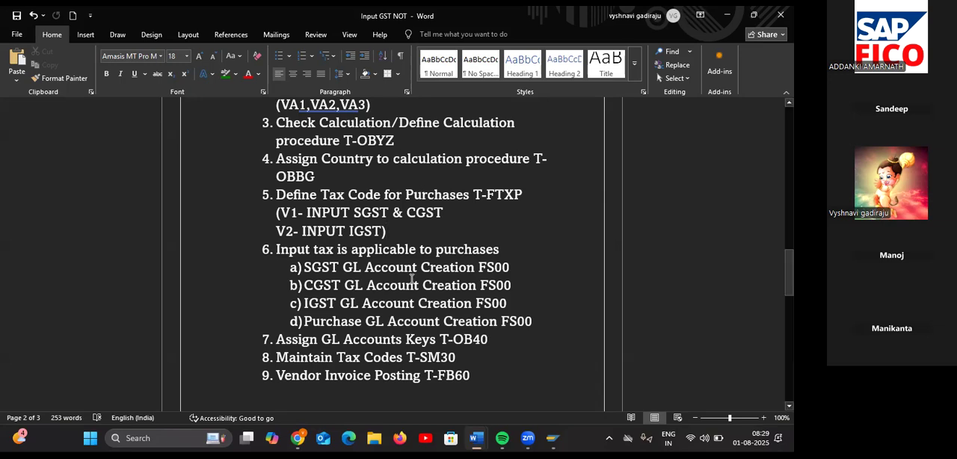
Step: Switch to the SYLLABUS OF SAP document in Word to view the GST and following course topics
mouse_move(477, 438)
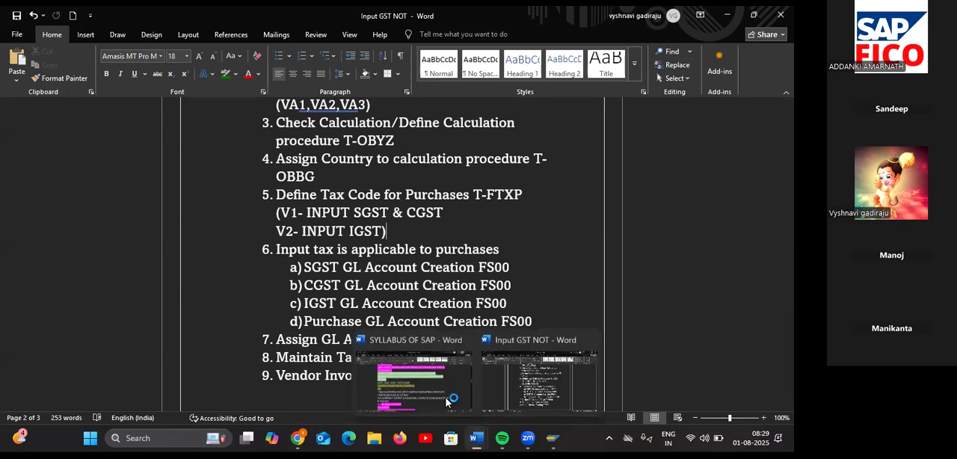
left_click(446, 401)
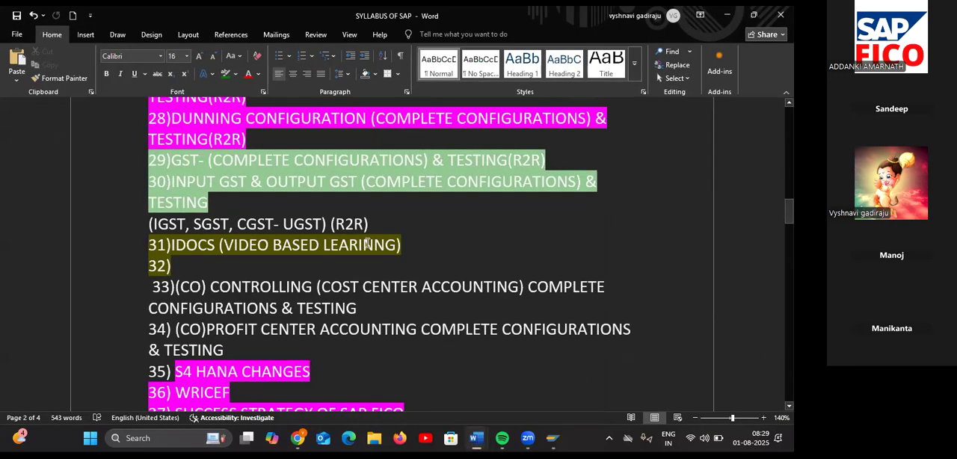